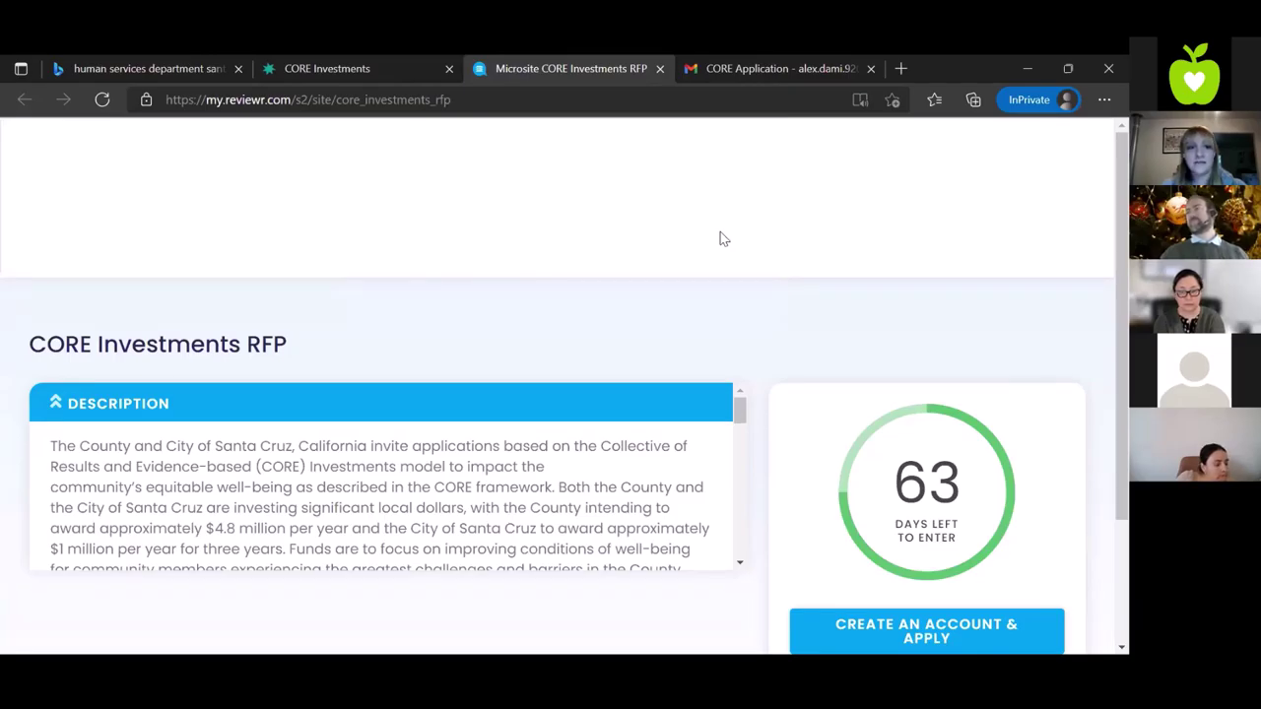
# Scroll the RFP description to its final FAQ, showing the February 4, 2022 5:00 p.m. deadline
pyautogui.scroll(-1, 554, 318)
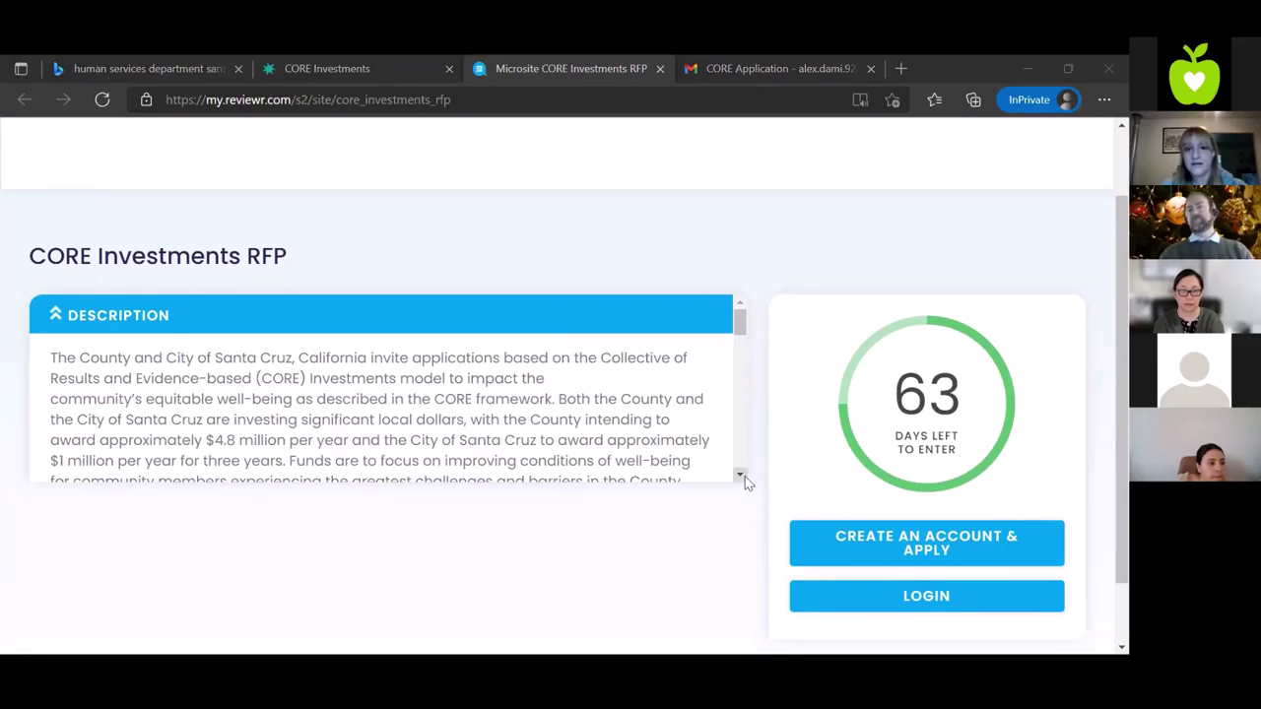
pyautogui.click(743, 475)
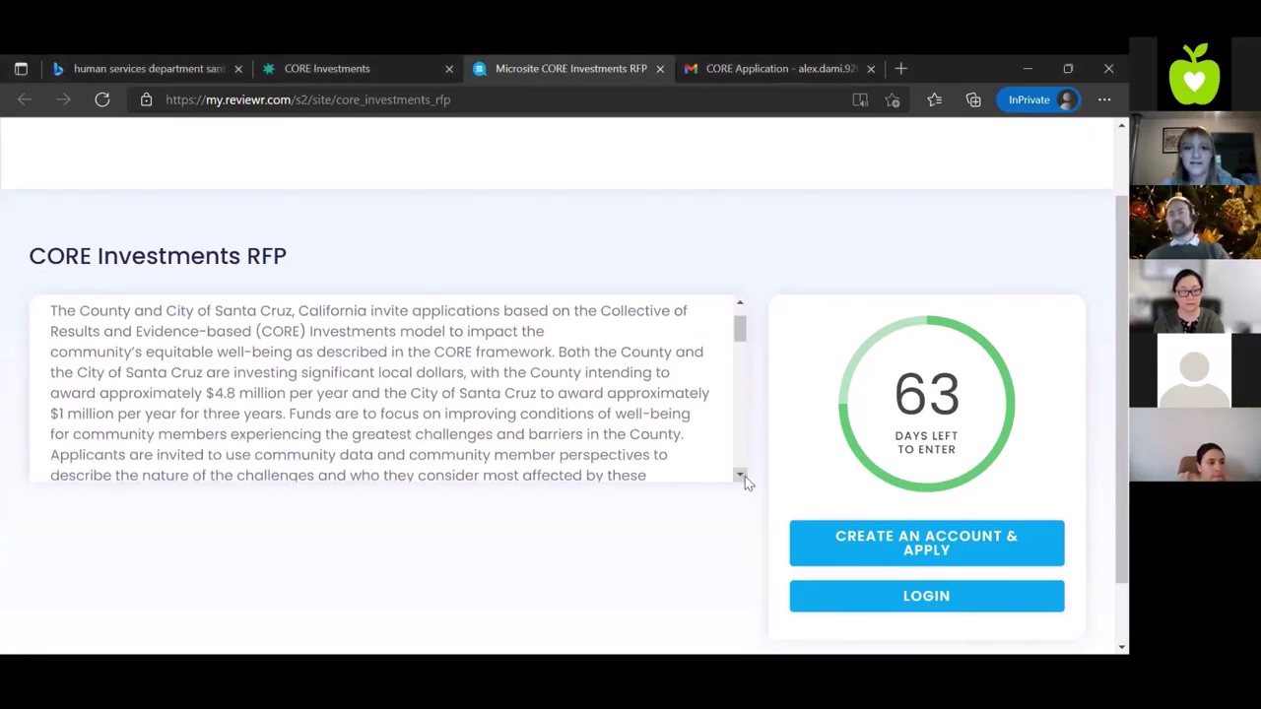
pyautogui.click(744, 476)
pyautogui.click(744, 475)
pyautogui.click(745, 476)
pyautogui.click(744, 475)
pyautogui.click(745, 475)
pyautogui.click(745, 476)
pyautogui.click(745, 476)
pyautogui.click(744, 475)
pyautogui.click(745, 476)
pyautogui.click(745, 476)
pyautogui.click(745, 475)
pyautogui.click(744, 476)
pyautogui.click(744, 476)
pyautogui.click(745, 476)
pyautogui.click(745, 476)
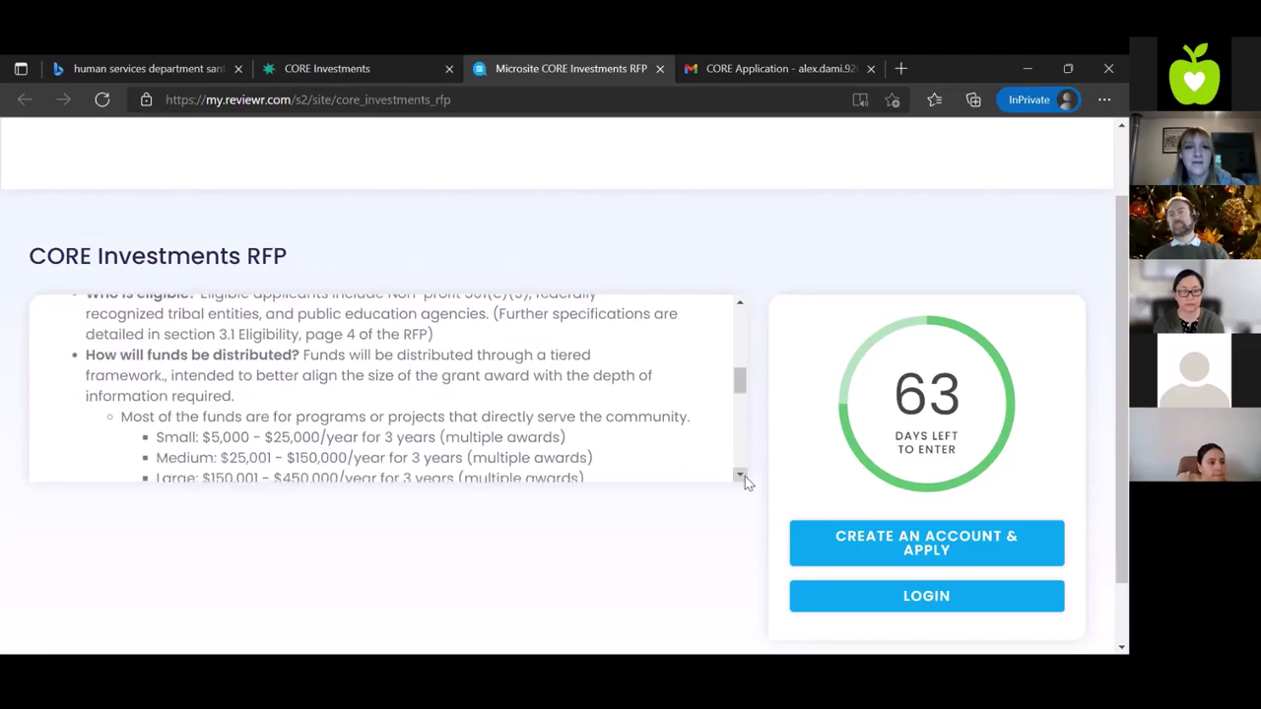
pyautogui.click(744, 476)
pyautogui.click(744, 476)
pyautogui.click(744, 475)
pyautogui.click(745, 475)
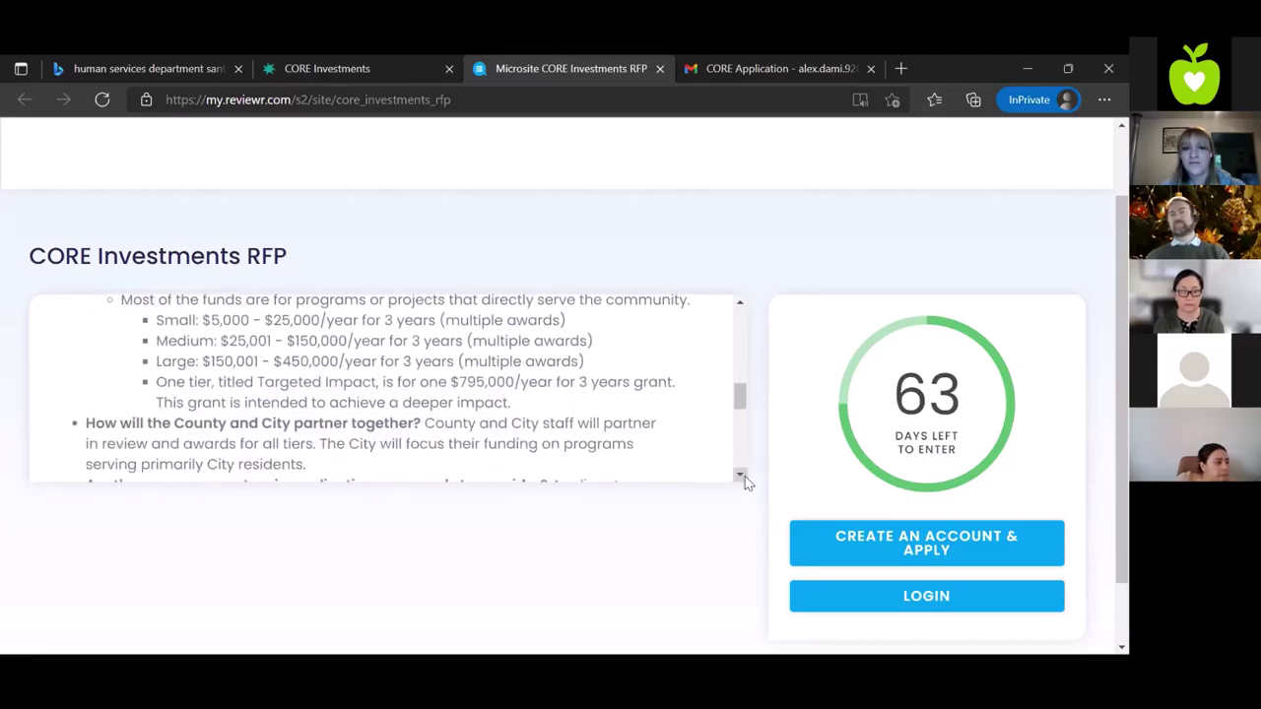
pyautogui.click(745, 476)
pyautogui.click(745, 476)
pyautogui.click(745, 475)
pyautogui.click(745, 476)
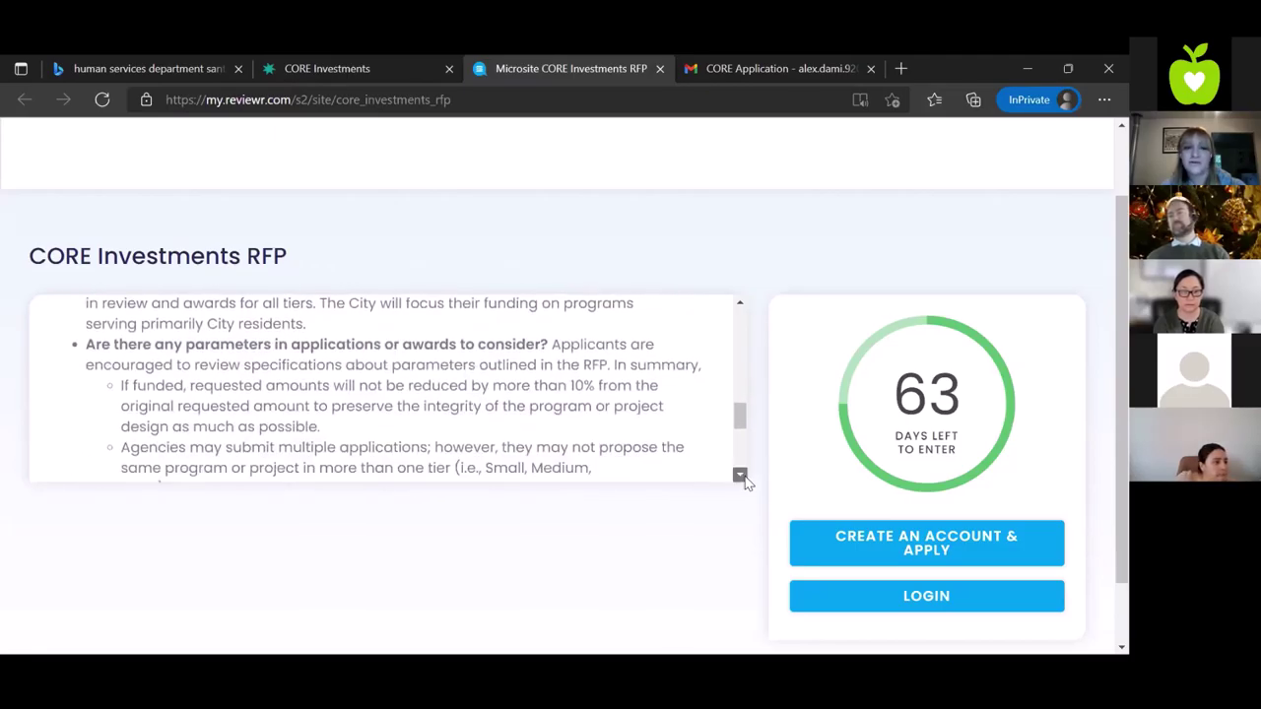
pyautogui.click(745, 476)
pyautogui.click(745, 476)
pyautogui.click(744, 475)
pyautogui.click(745, 476)
pyautogui.click(744, 476)
pyautogui.click(745, 476)
pyautogui.click(744, 476)
pyautogui.click(744, 476)
pyautogui.click(745, 476)
pyautogui.click(740, 475)
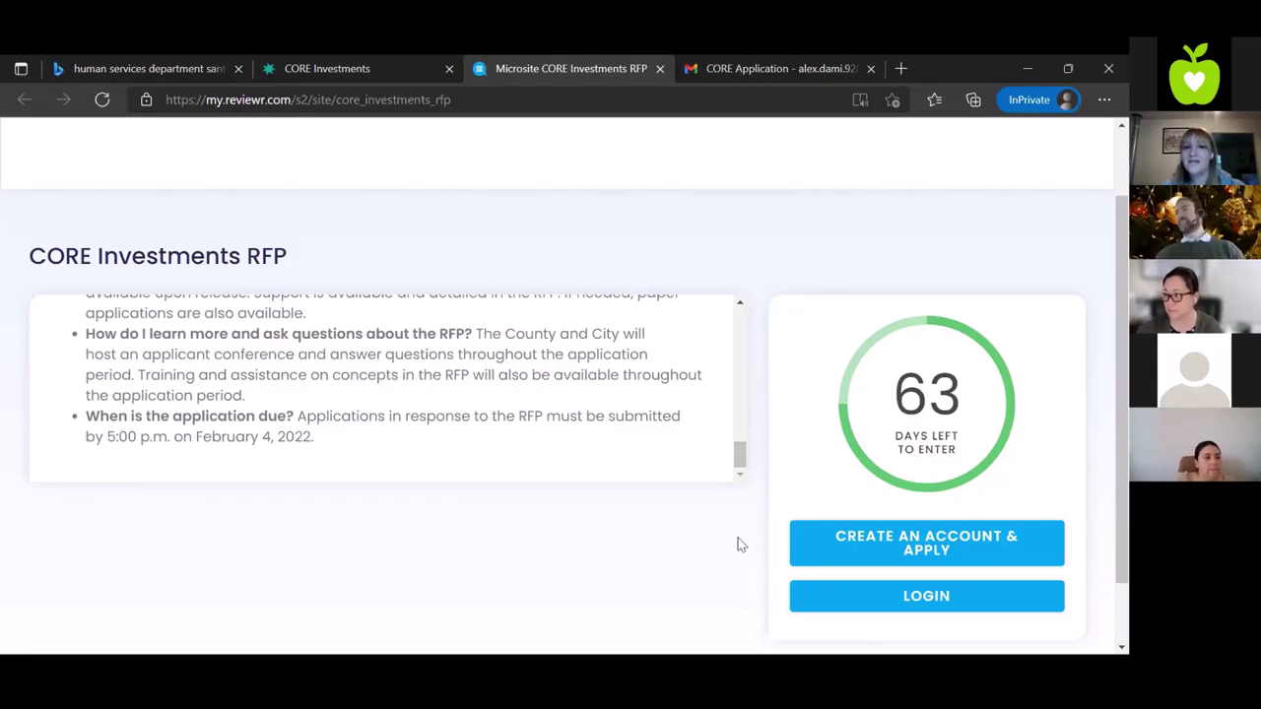
pyautogui.scroll(-1, 745, 562)
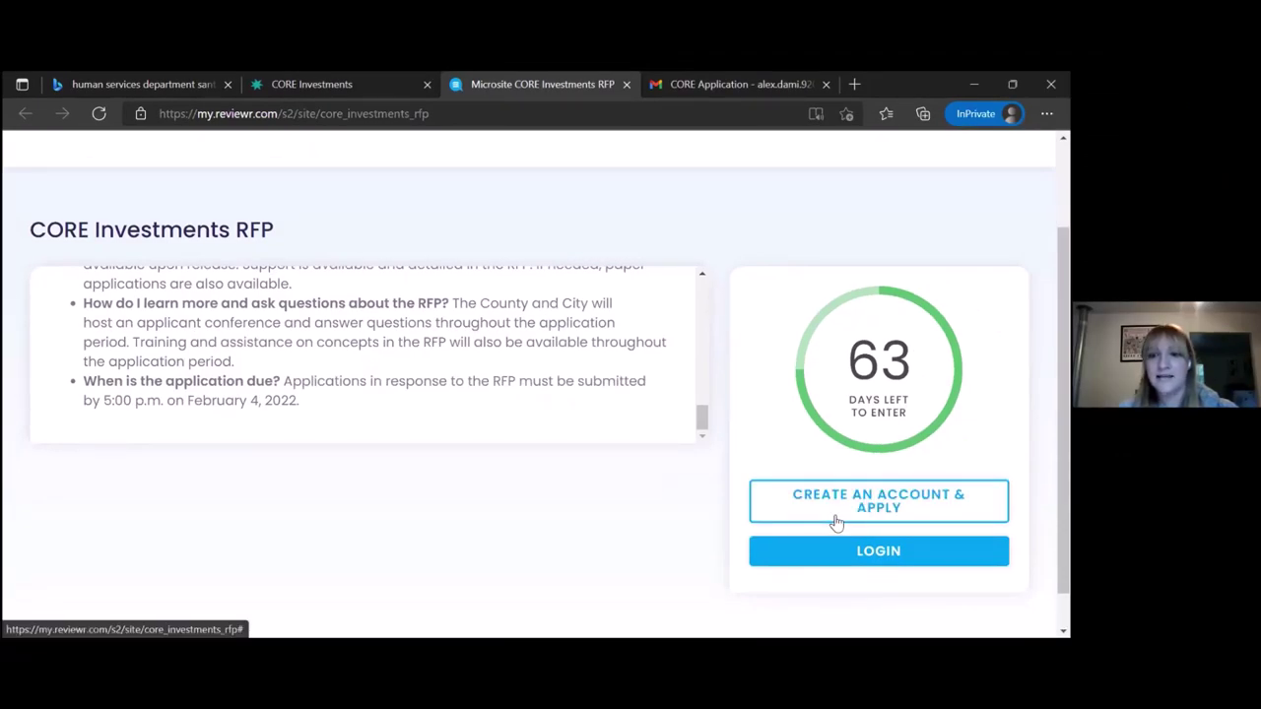
pyautogui.click(836, 522)
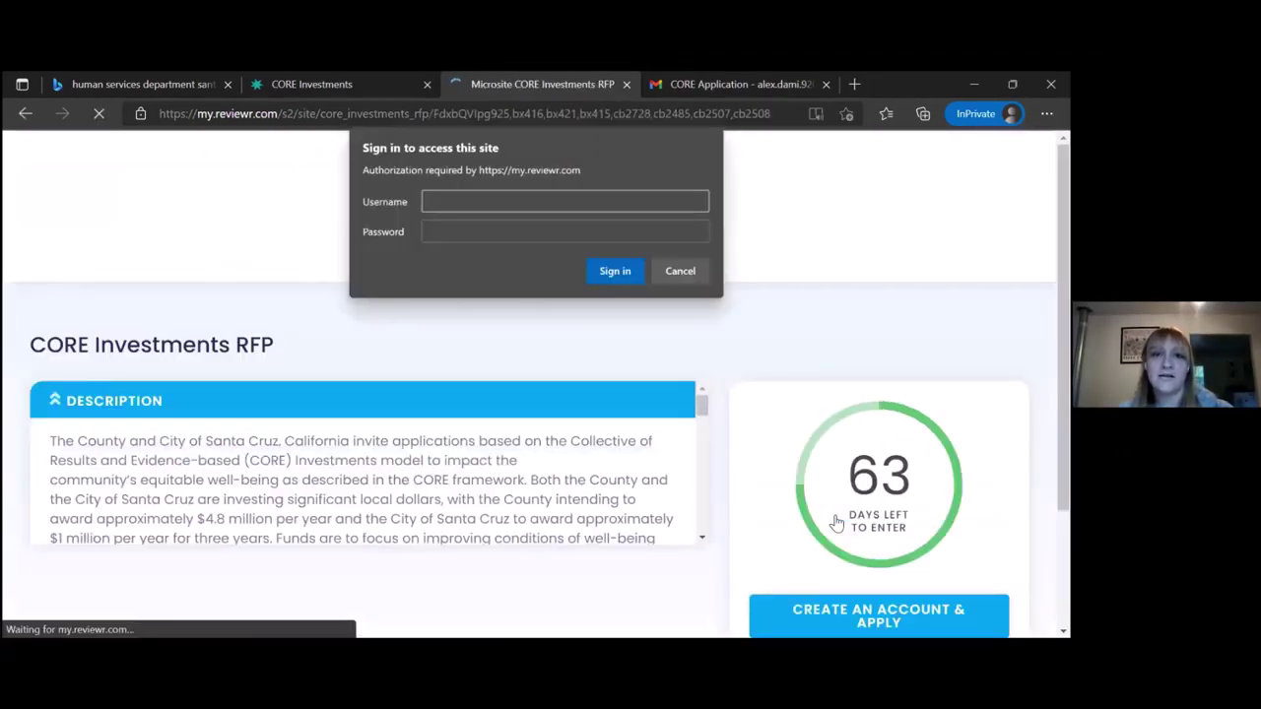
pyautogui.click(680, 272)
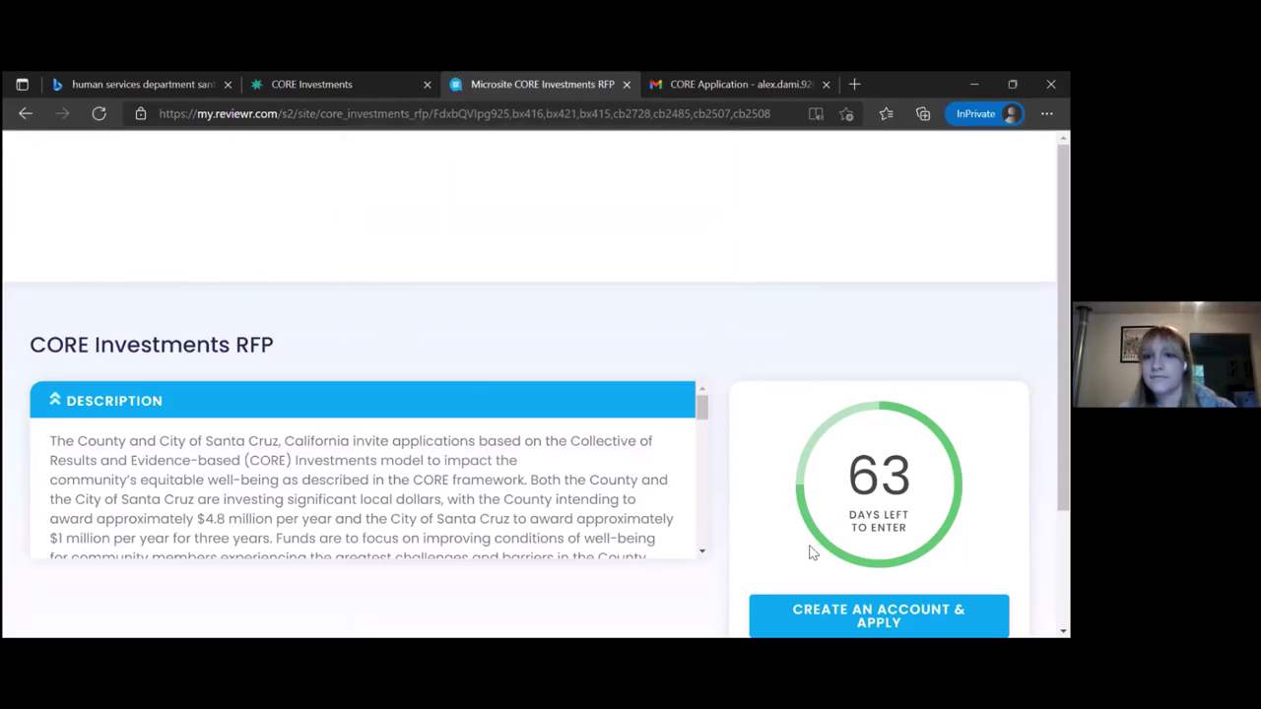
pyautogui.click(827, 621)
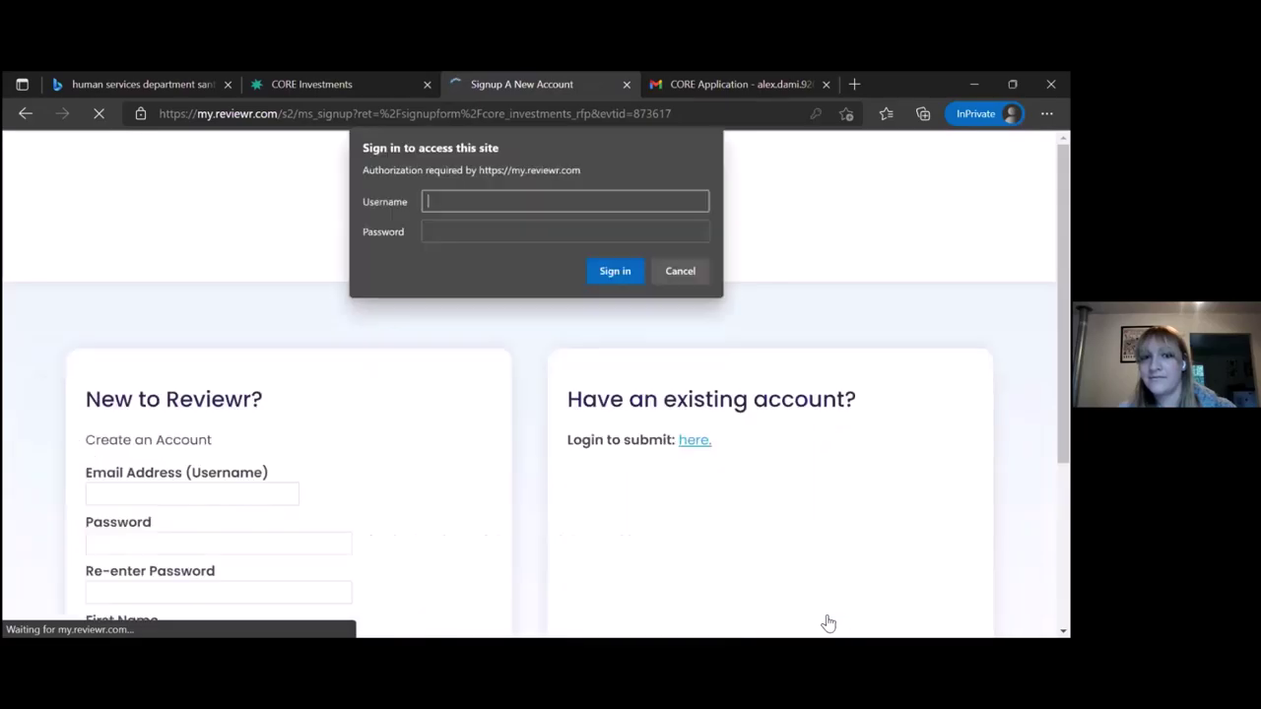
pyautogui.click(681, 271)
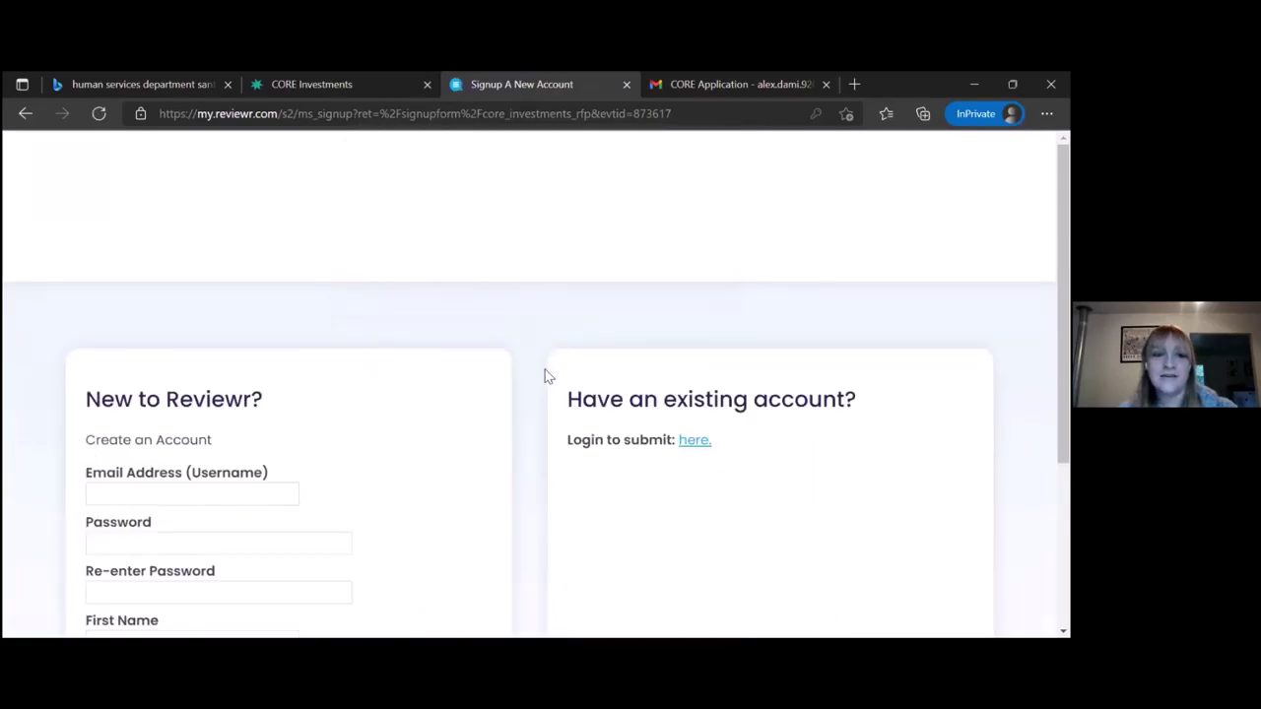
pyautogui.scroll(-1, 548, 376)
pyautogui.scroll(-3, 548, 375)
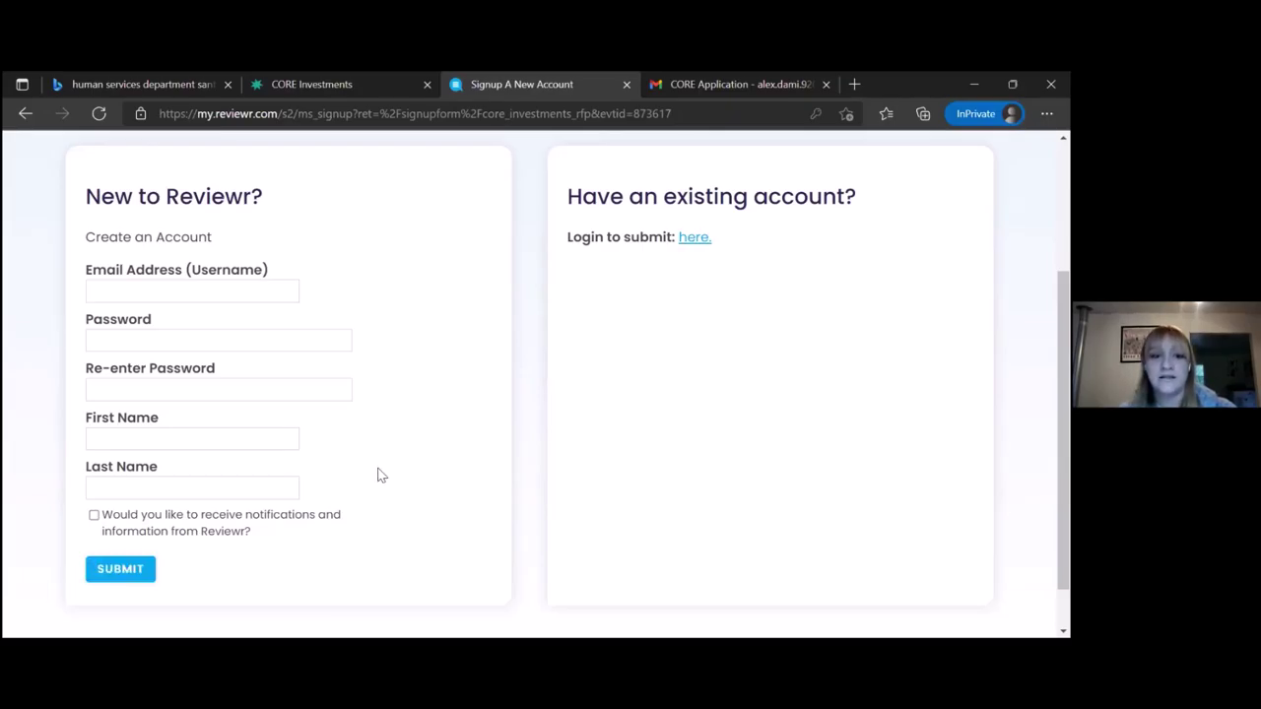
pyautogui.scroll(2, 377, 474)
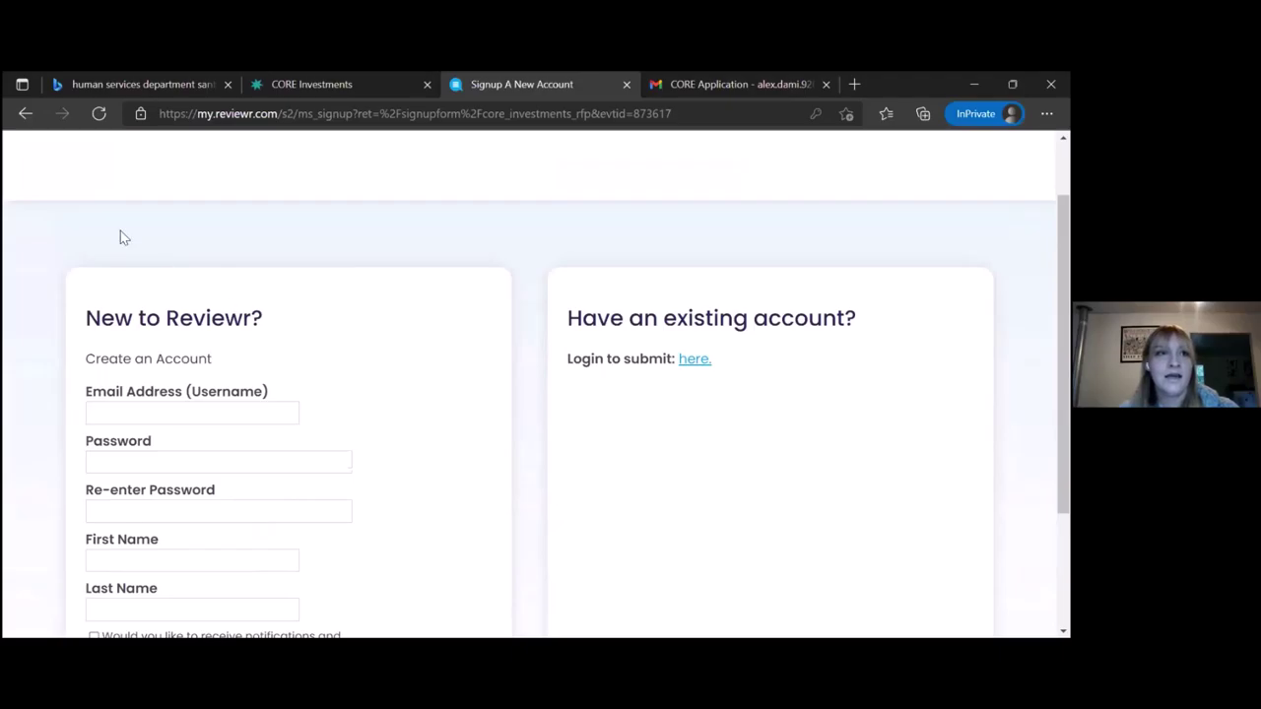
pyautogui.click(26, 115)
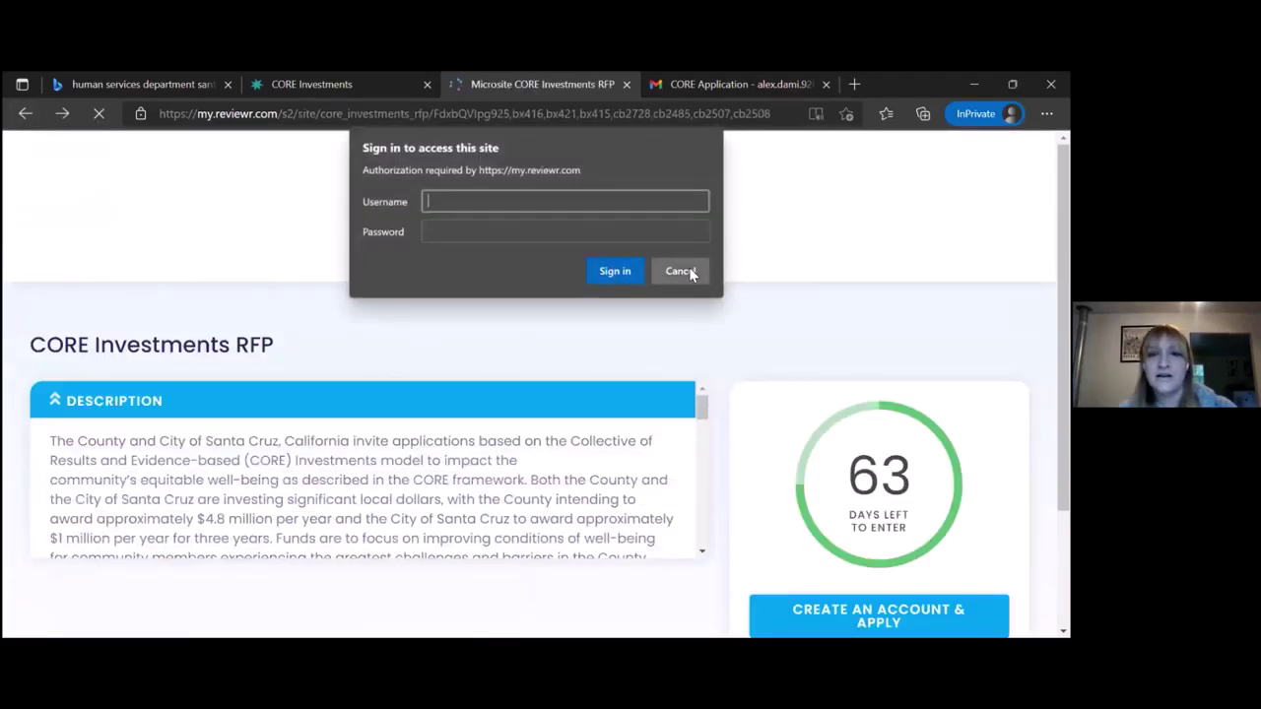
pyautogui.click(688, 271)
pyautogui.scroll(-3, 704, 345)
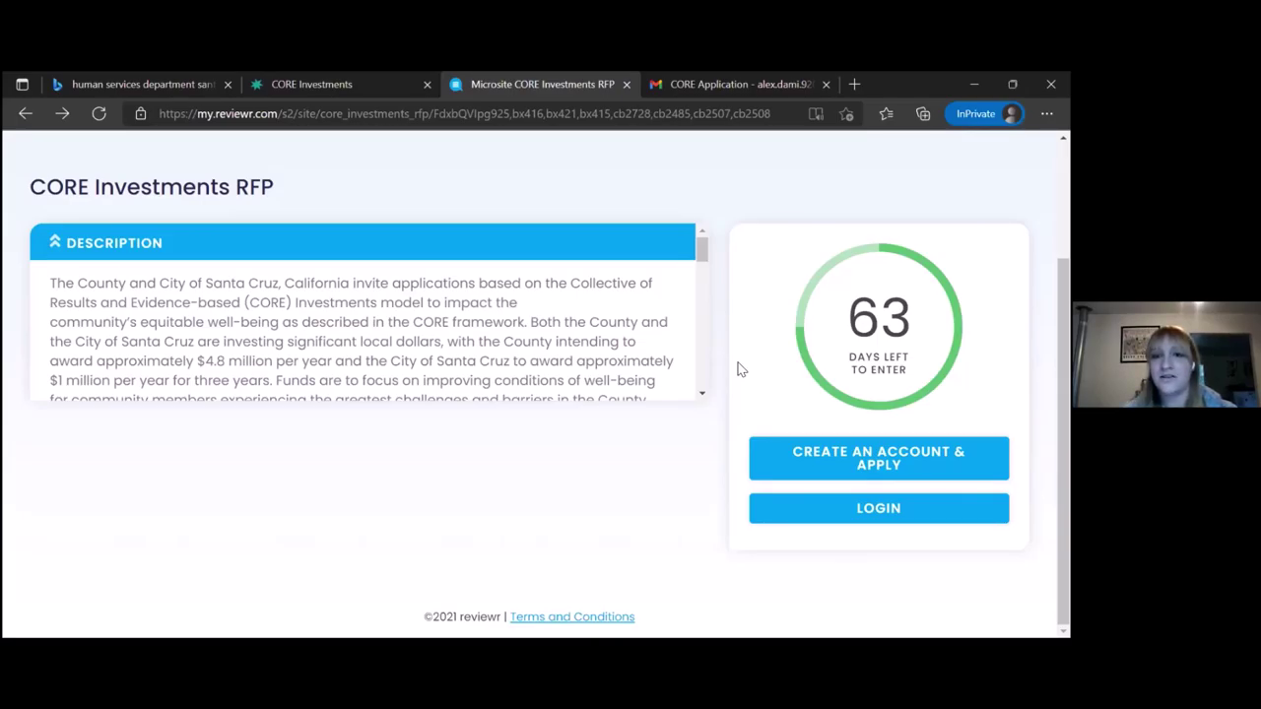
# Go to the CORE Investments RFP login page, dismissing the browser sign-in prompt
pyautogui.click(823, 509)
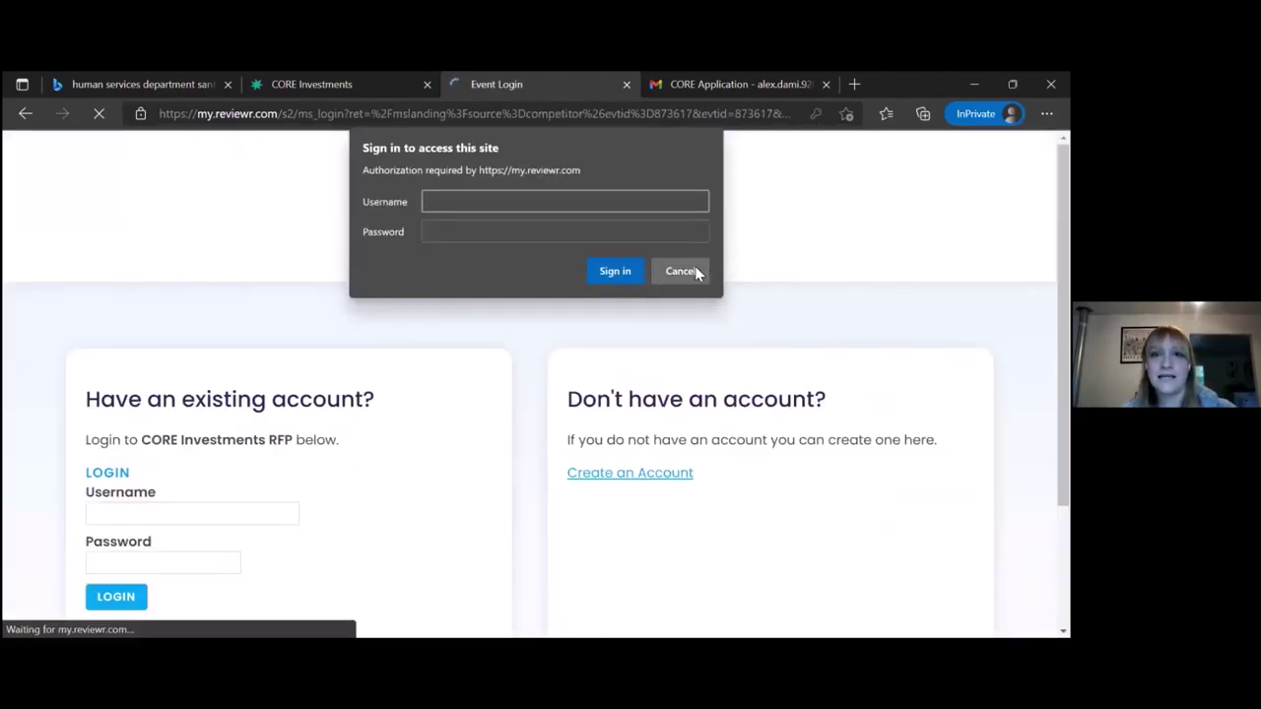
pyautogui.click(691, 271)
pyautogui.scroll(-1, 503, 455)
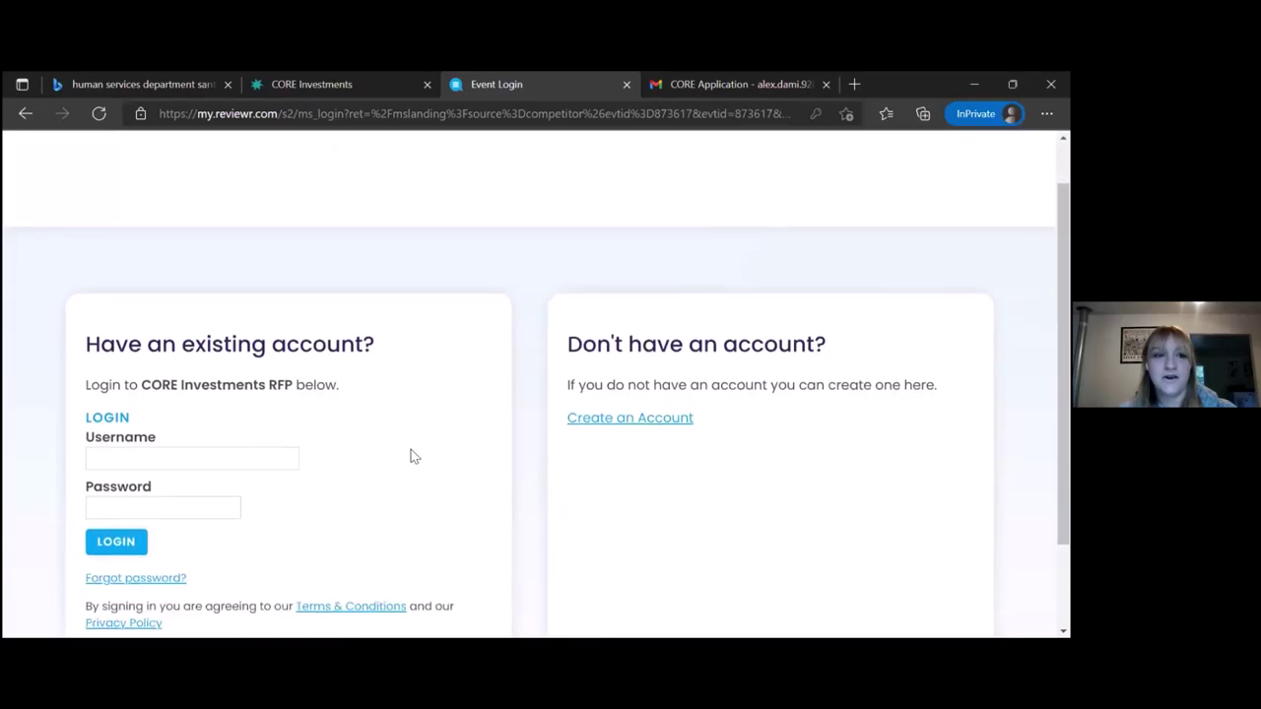
# Log in with the applicant's e-mail and password, which is rejected as invalid
pyautogui.click(260, 460)
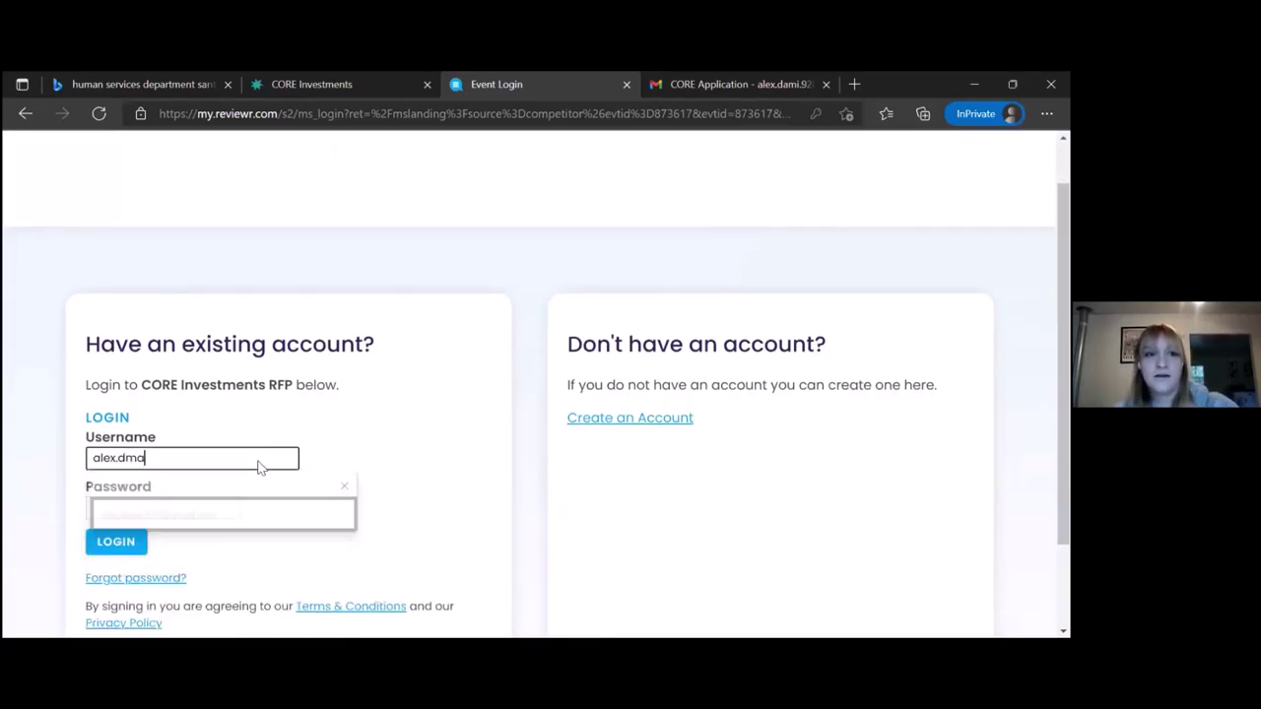
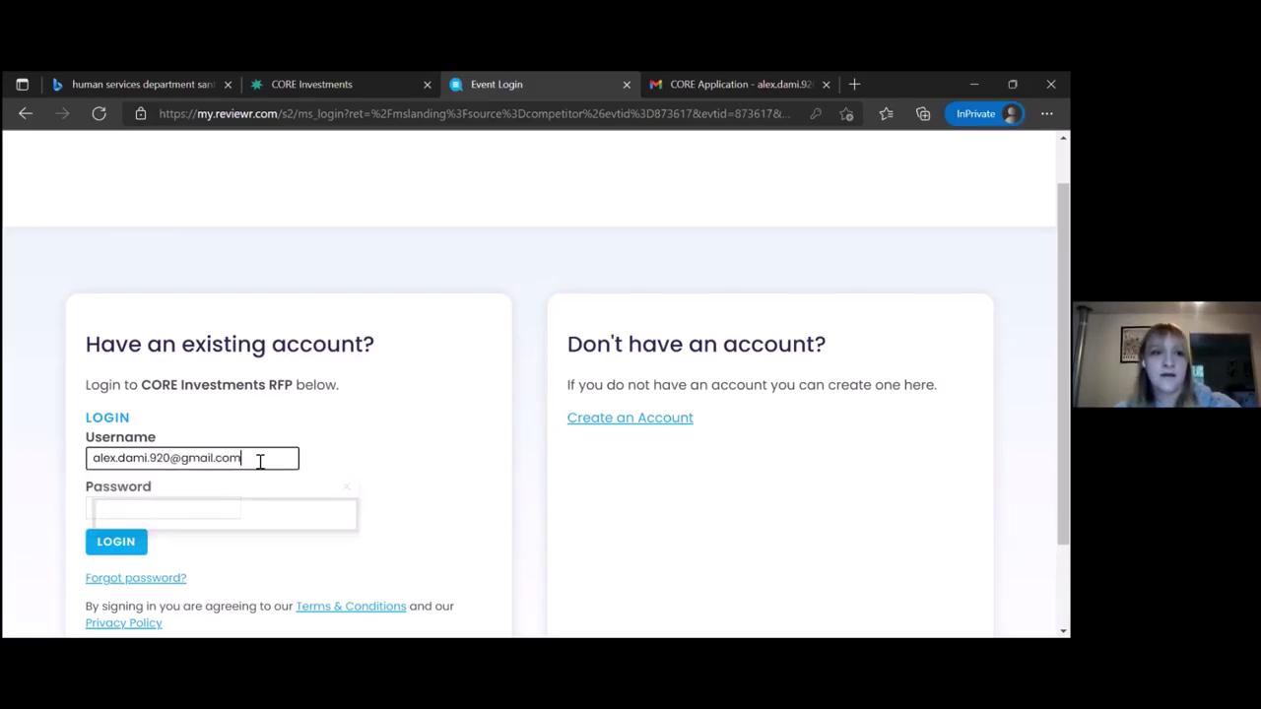
pyautogui.press('Tab')
pyautogui.write('********')
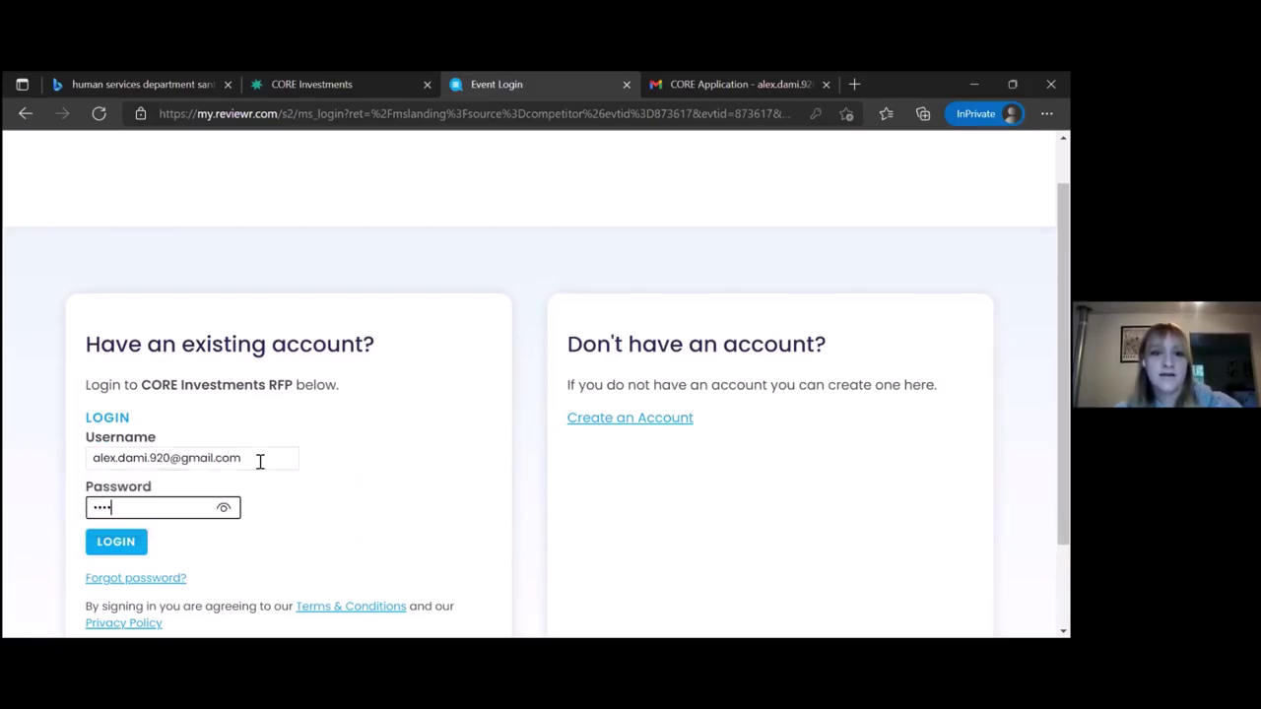
pyautogui.write('*')
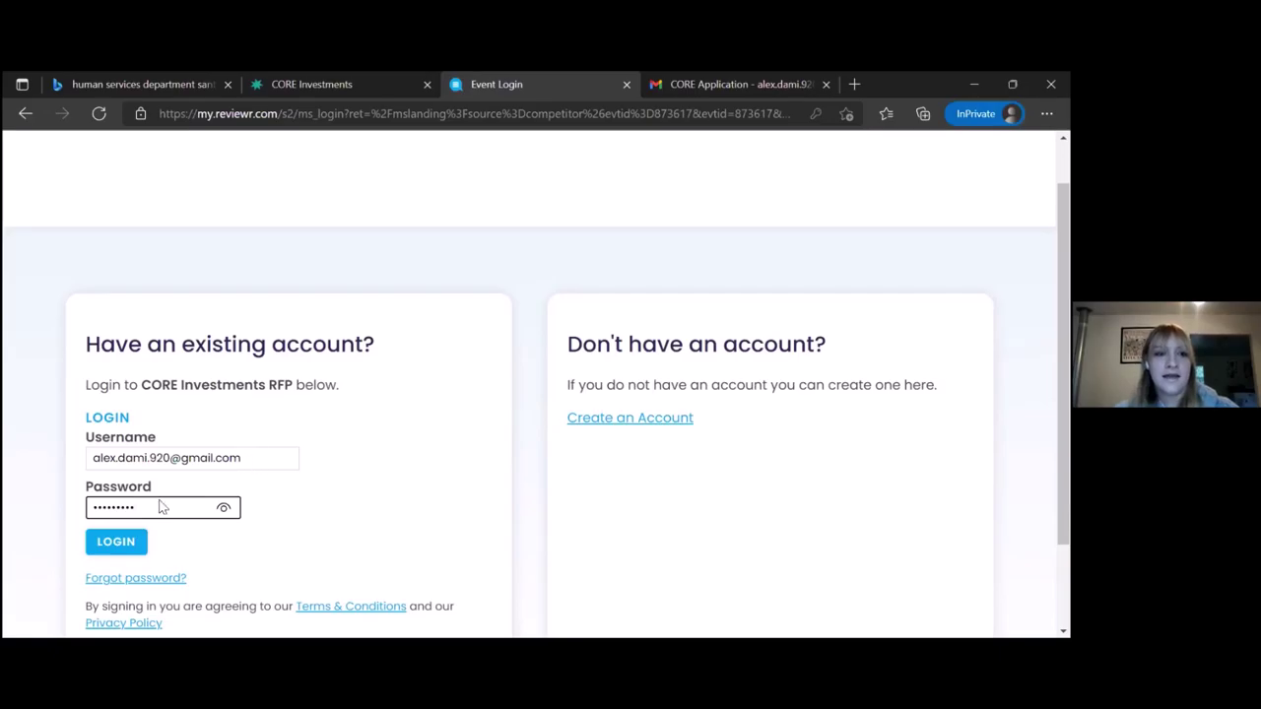
pyautogui.click(115, 542)
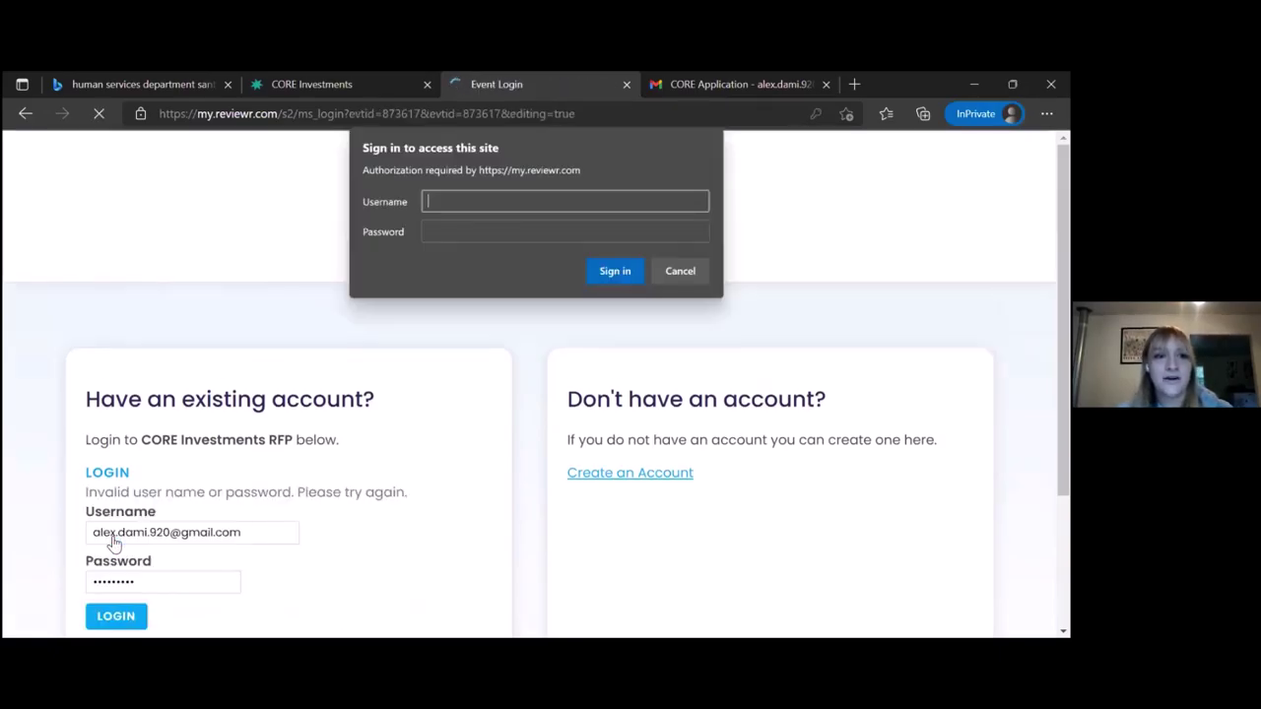
pyautogui.click(687, 271)
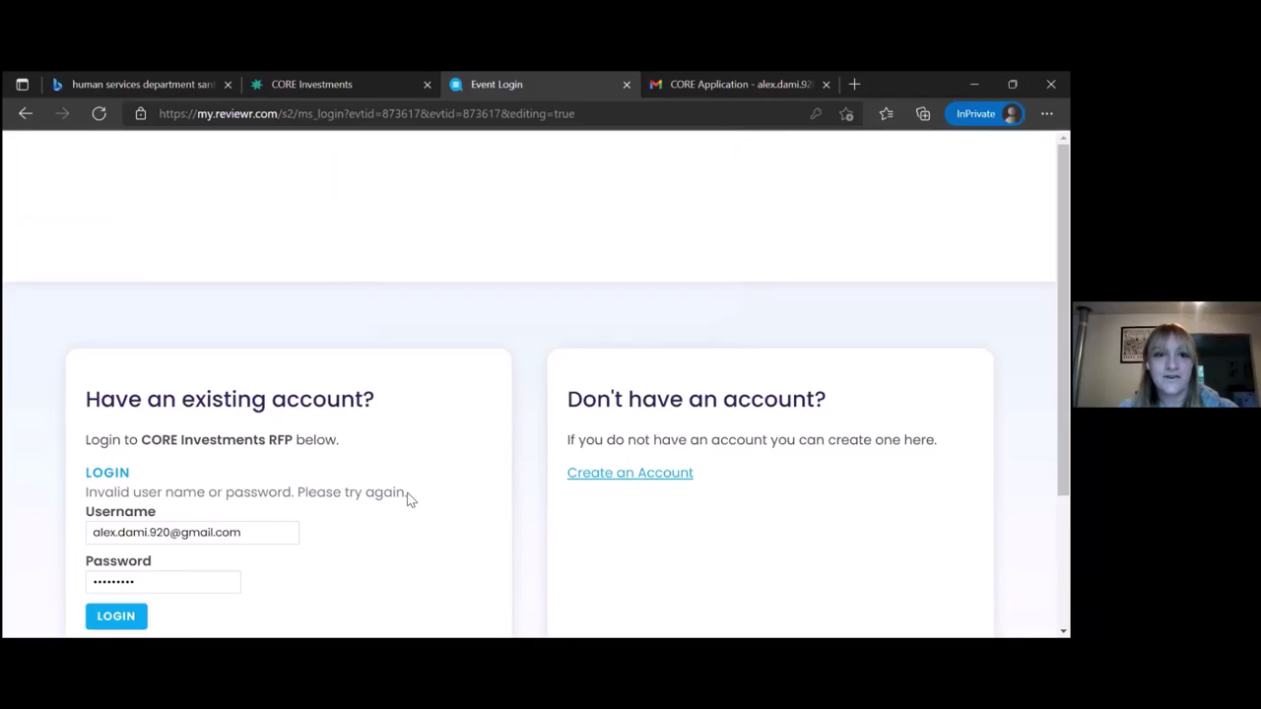
# Re-enter the password and log in, opening the form's Summary and Contact Information section
pyautogui.moveTo(408, 495); pyautogui.dragTo(83, 497)
pyautogui.scroll(-1, 305, 535)
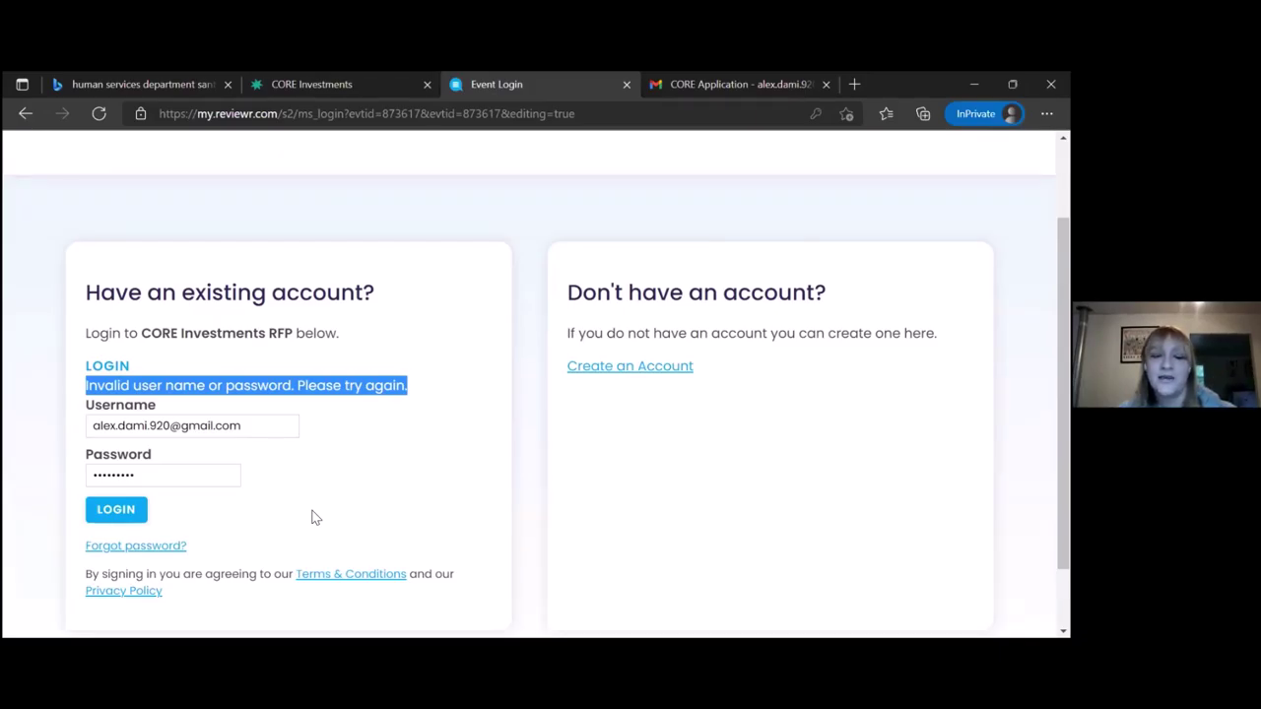
pyautogui.click(171, 470)
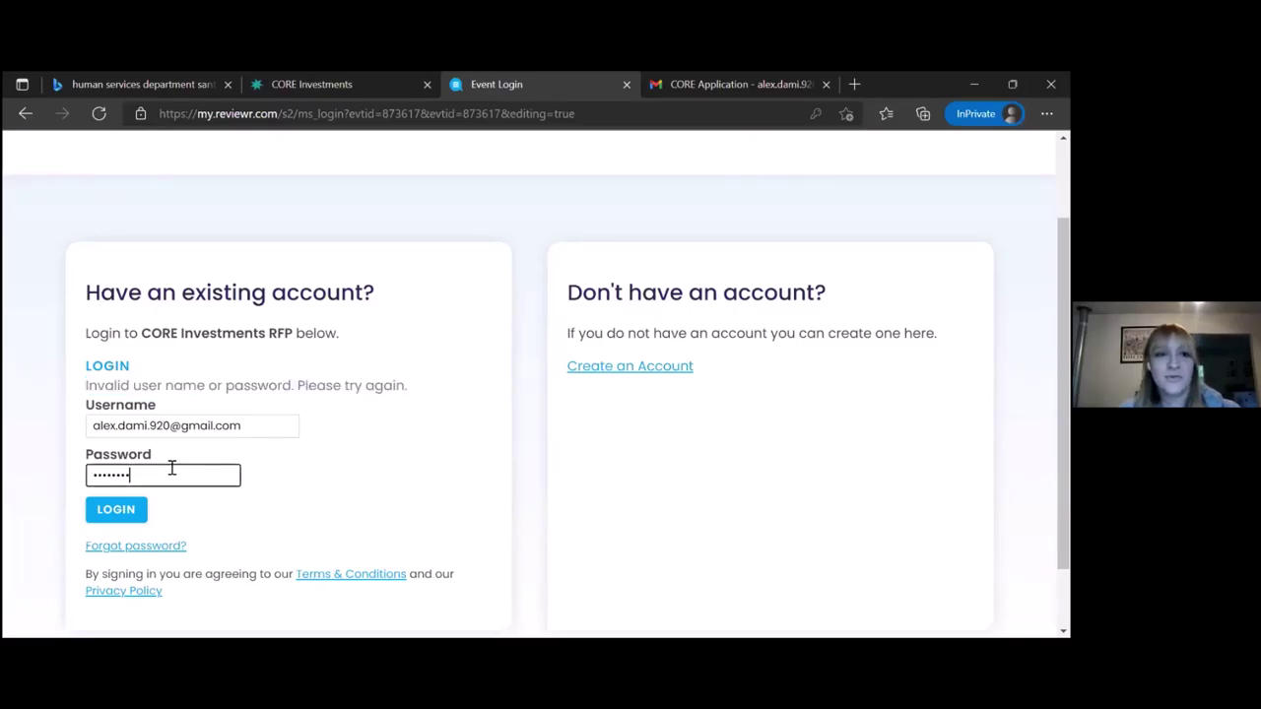
pyautogui.click(115, 514)
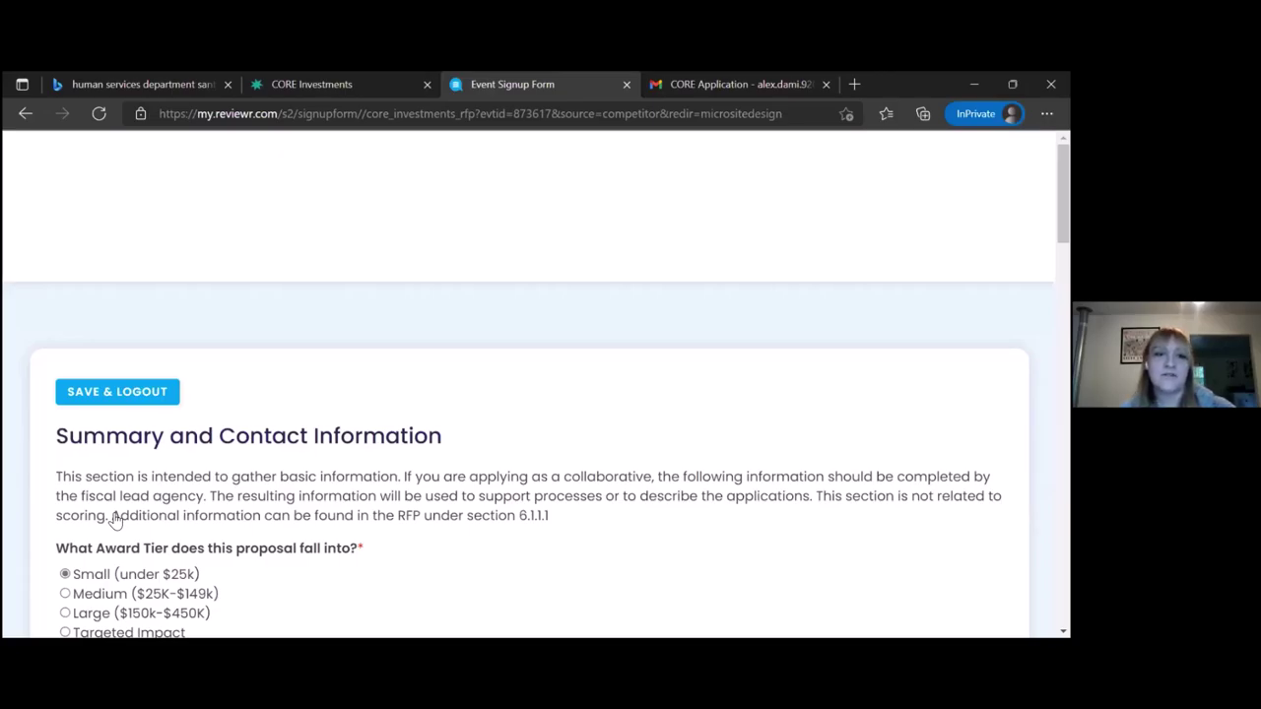
pyautogui.scroll(-10, 116, 520)
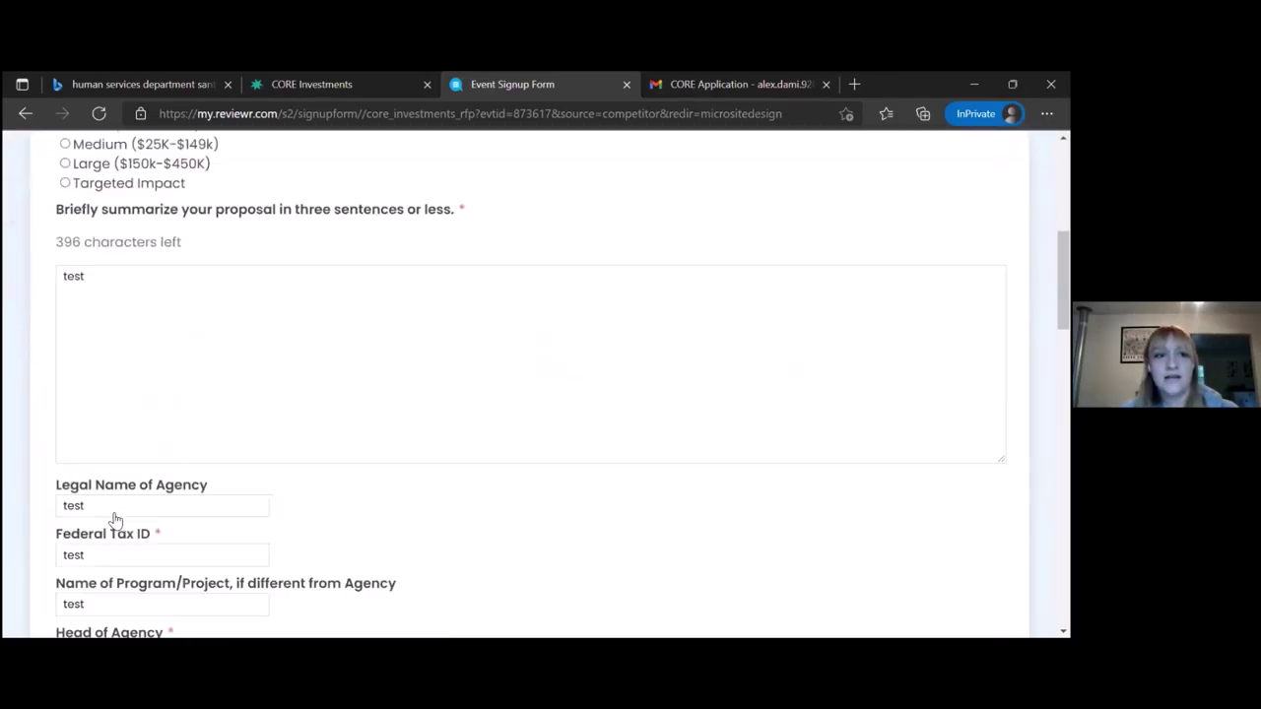
pyautogui.scroll(-10, 115, 520)
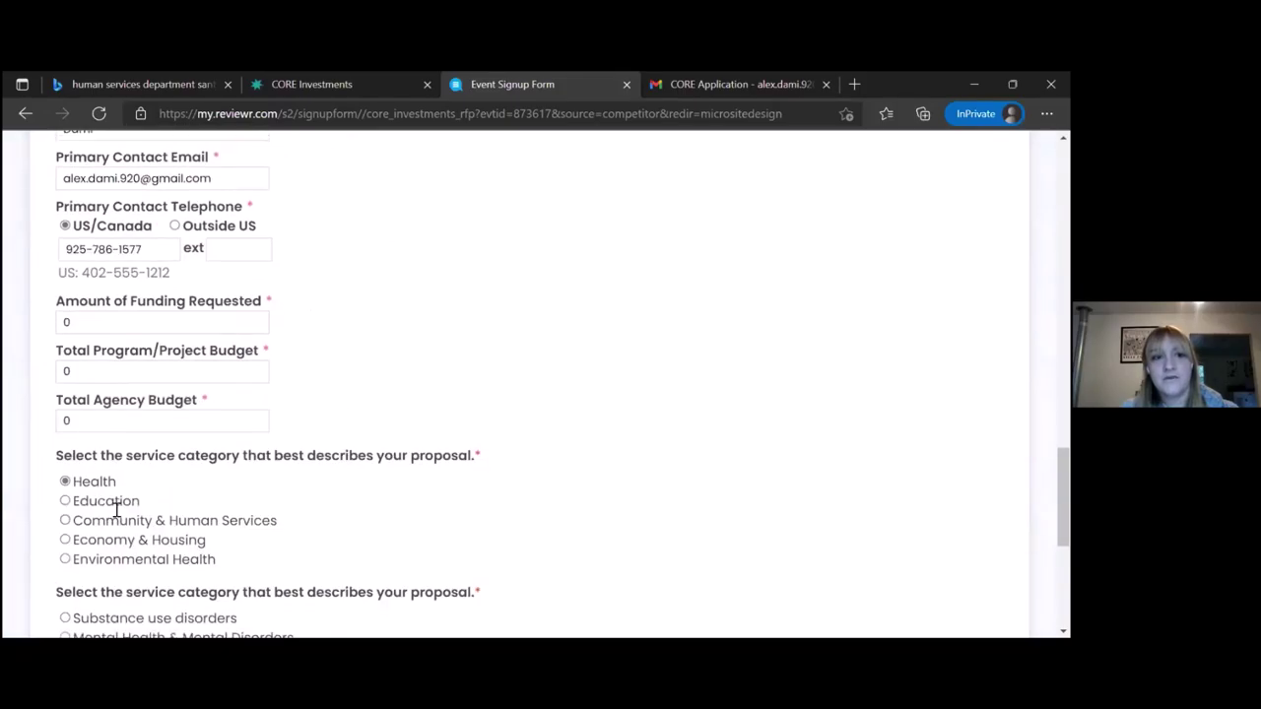
pyautogui.scroll(-2, 128, 463)
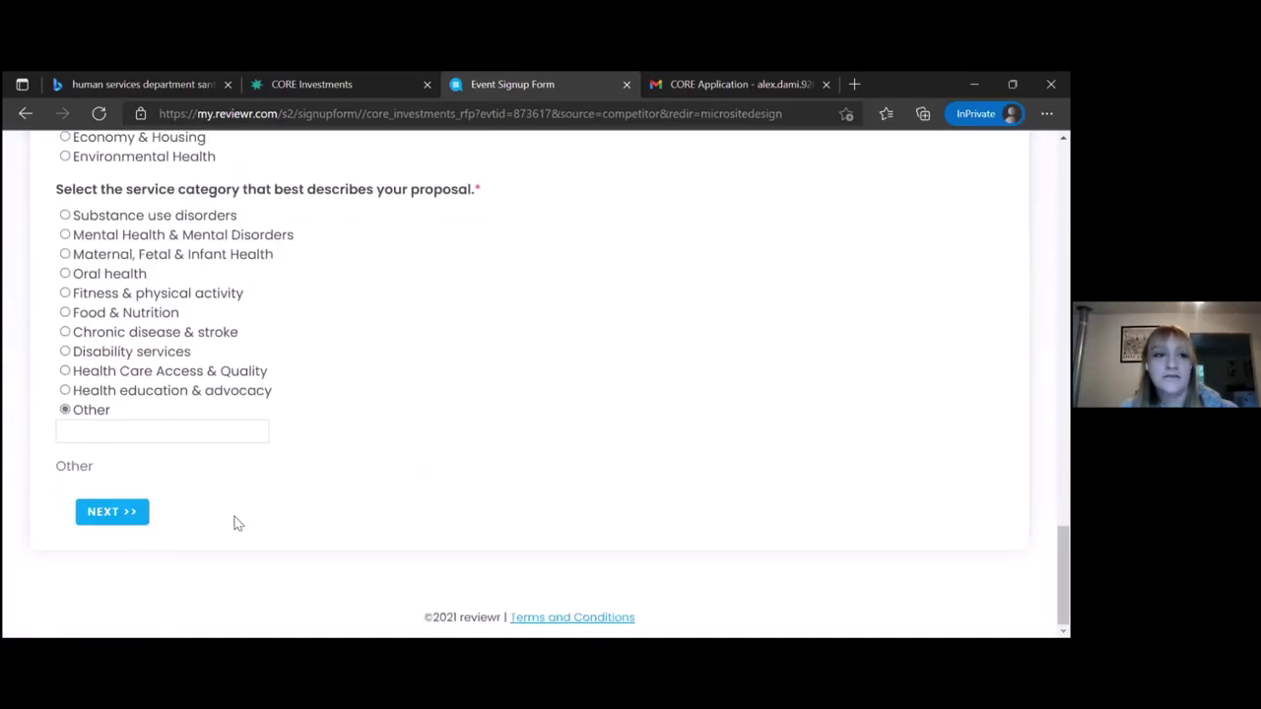
pyautogui.scroll(1, 233, 522)
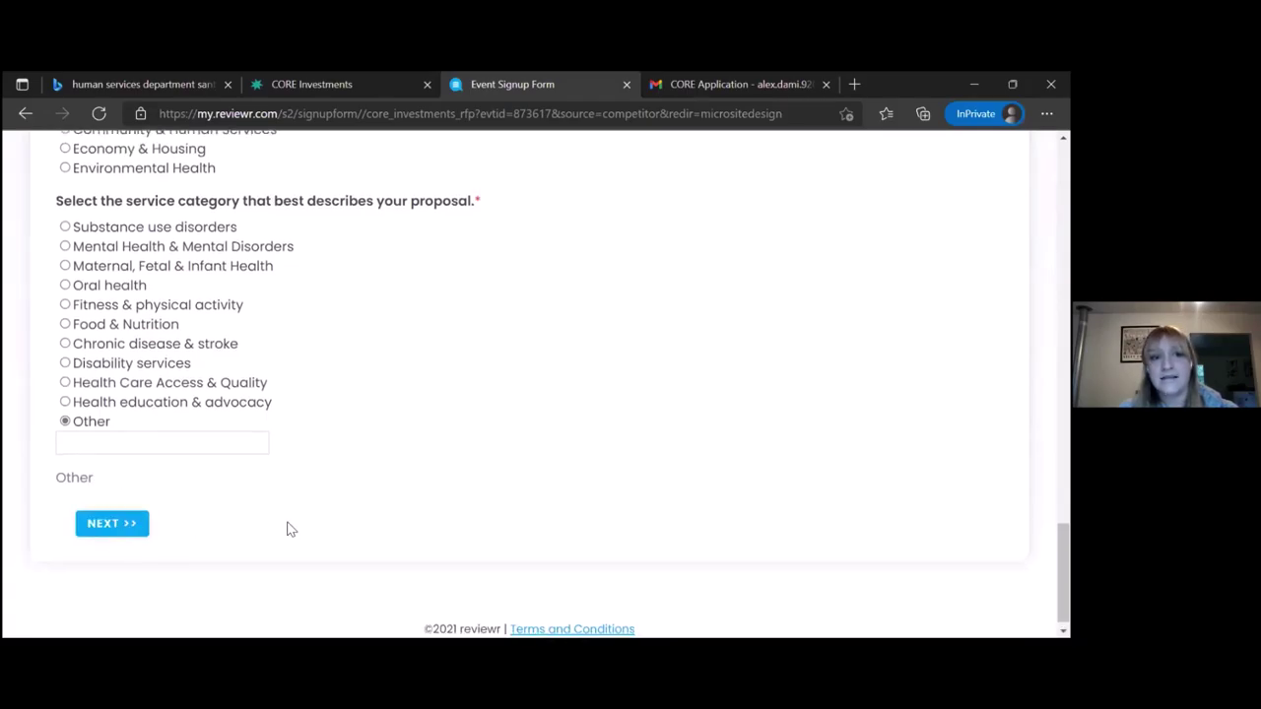
pyautogui.scroll(20, 289, 525)
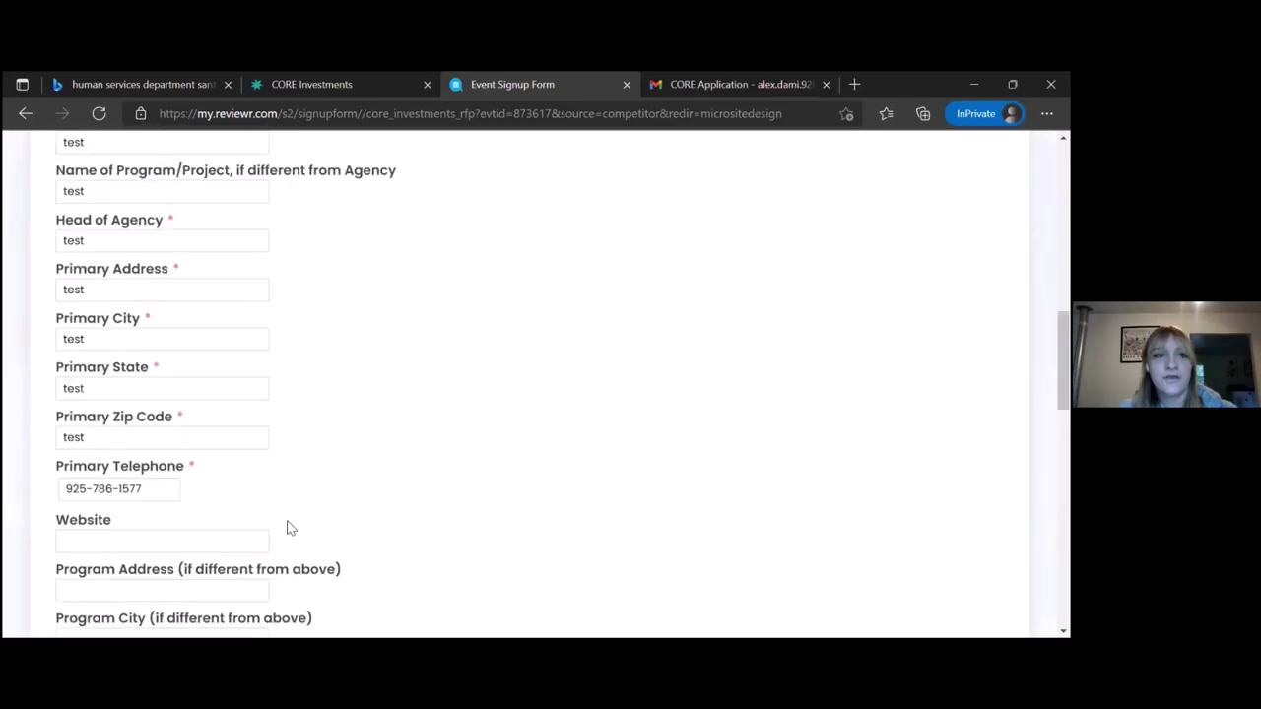
pyautogui.scroll(2, 289, 522)
pyautogui.scroll(-1, 289, 523)
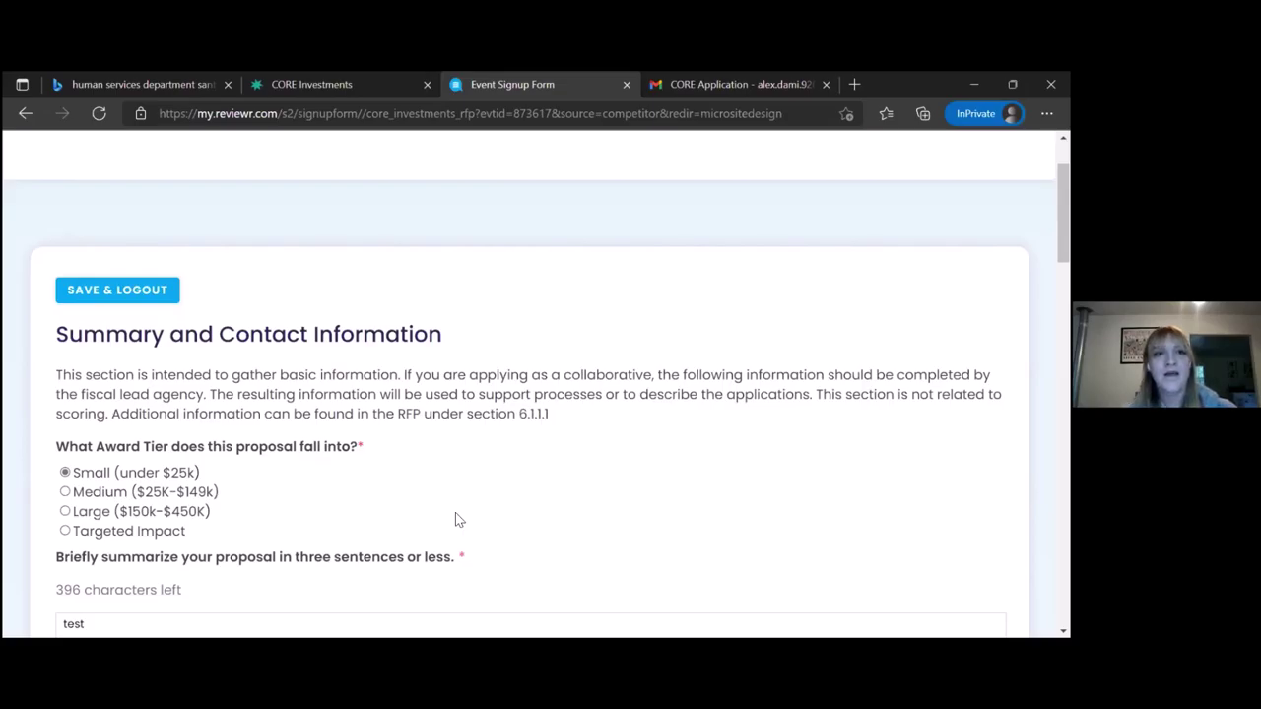
pyautogui.scroll(-1, 455, 513)
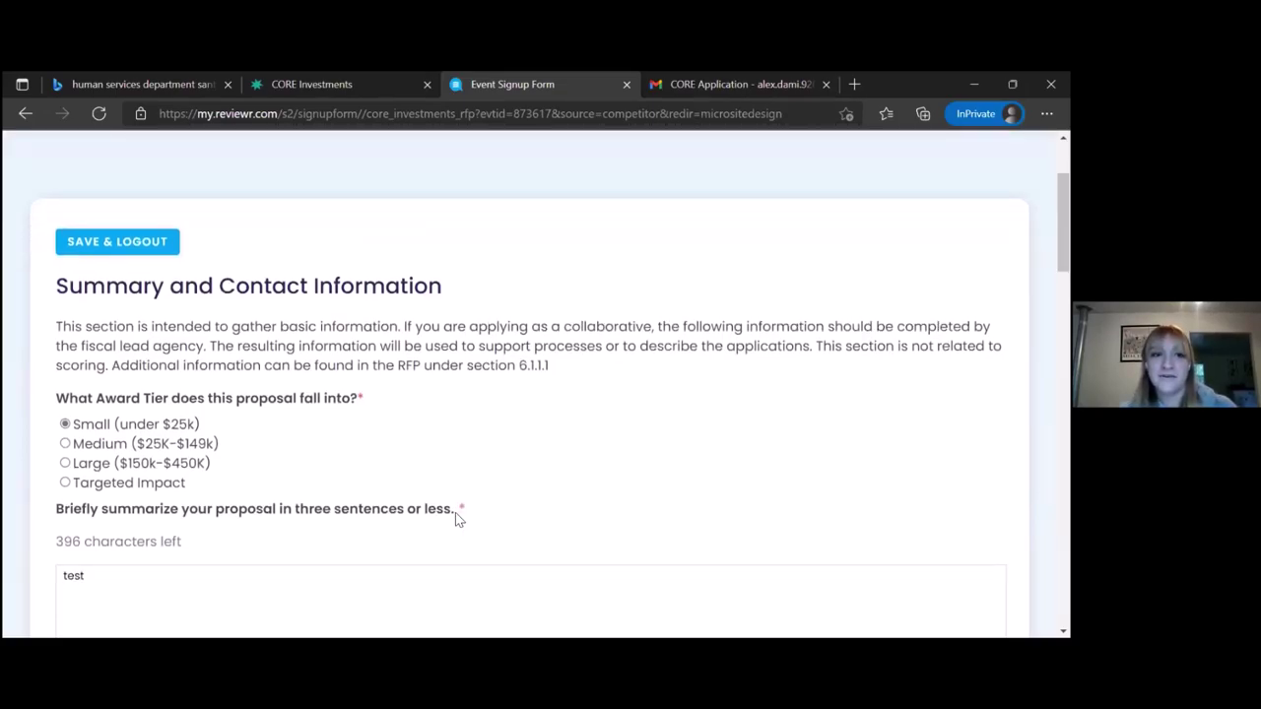
pyautogui.moveTo(434, 287); pyautogui.dragTo(65, 295)
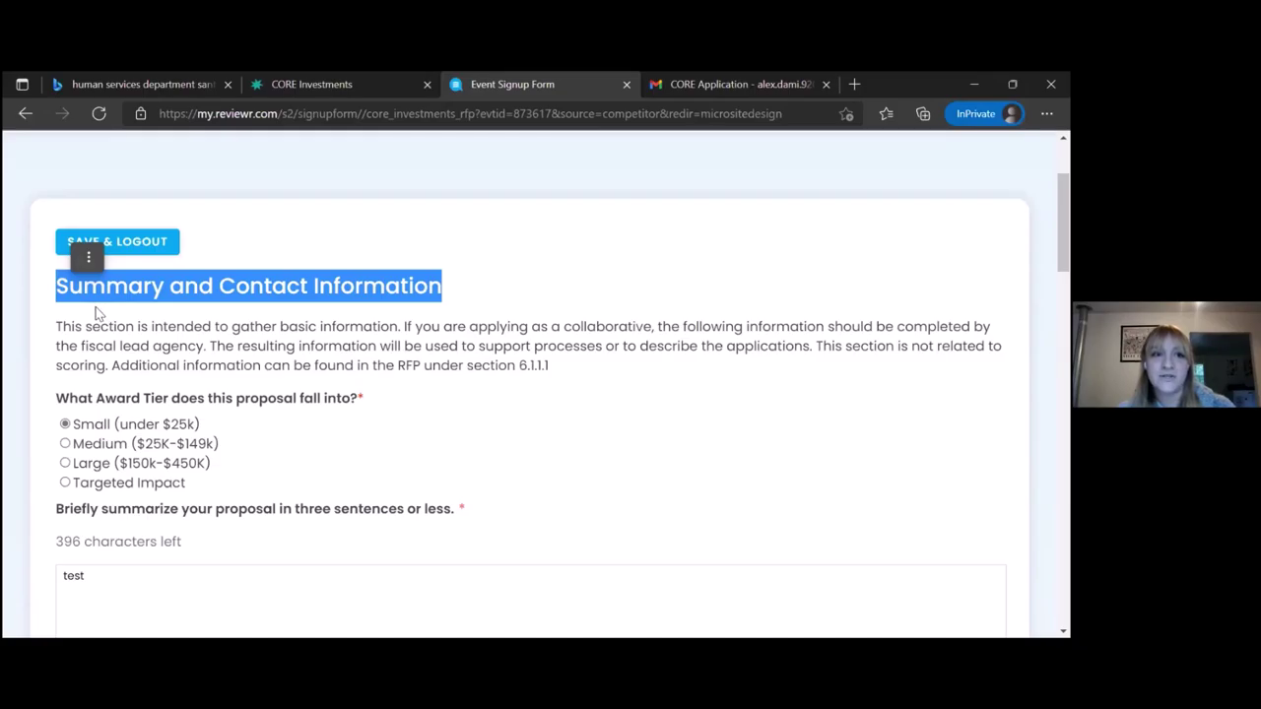
pyautogui.click(90, 317)
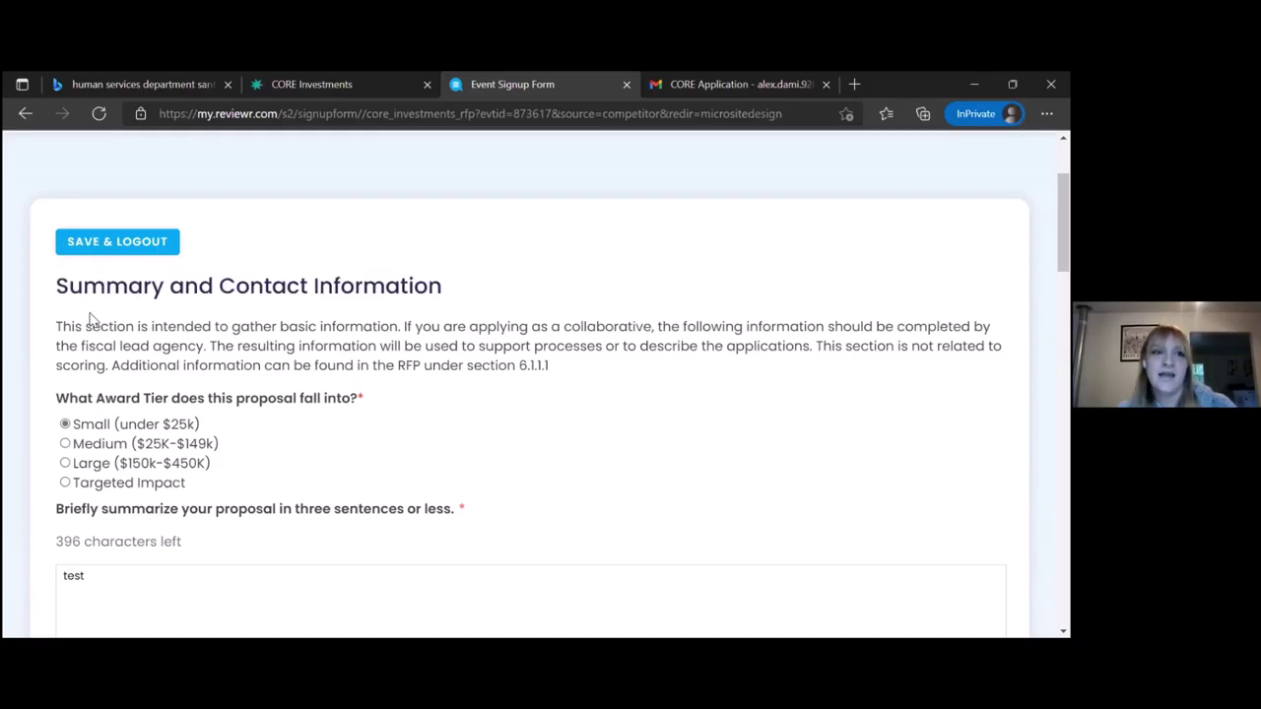
pyautogui.moveTo(82, 324); pyautogui.dragTo(551, 365)
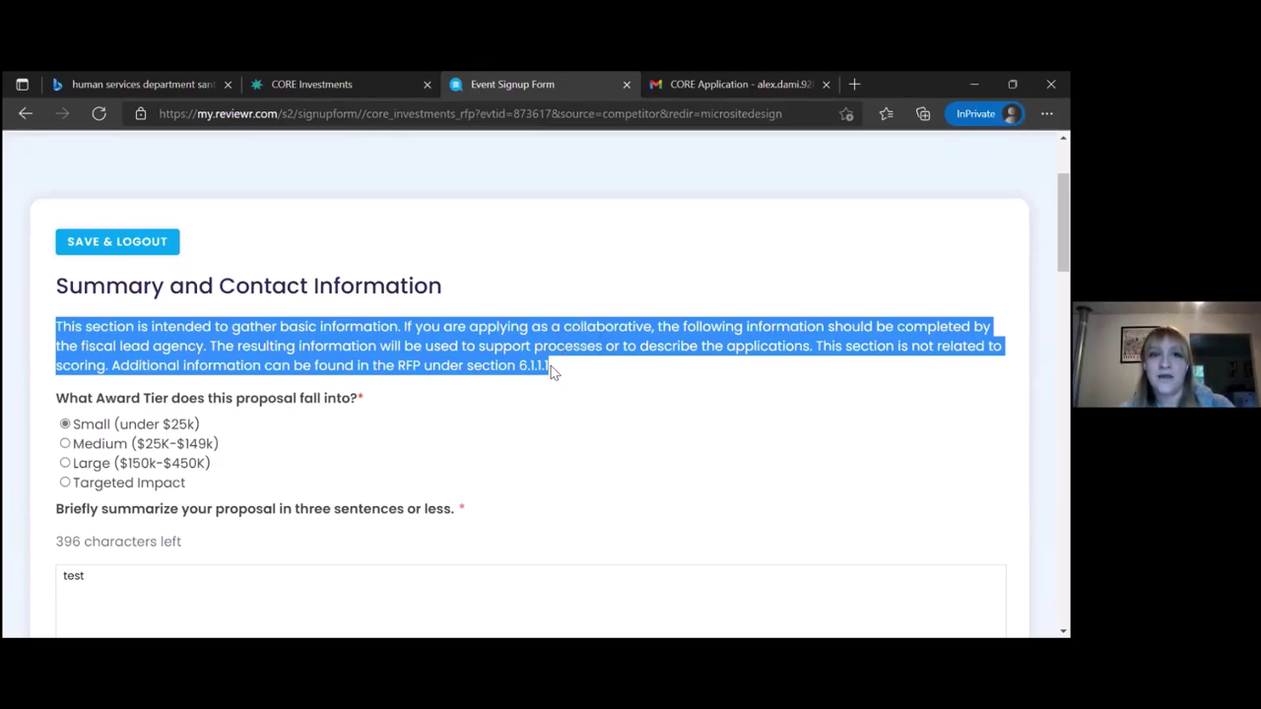
pyautogui.scroll(-1, 552, 371)
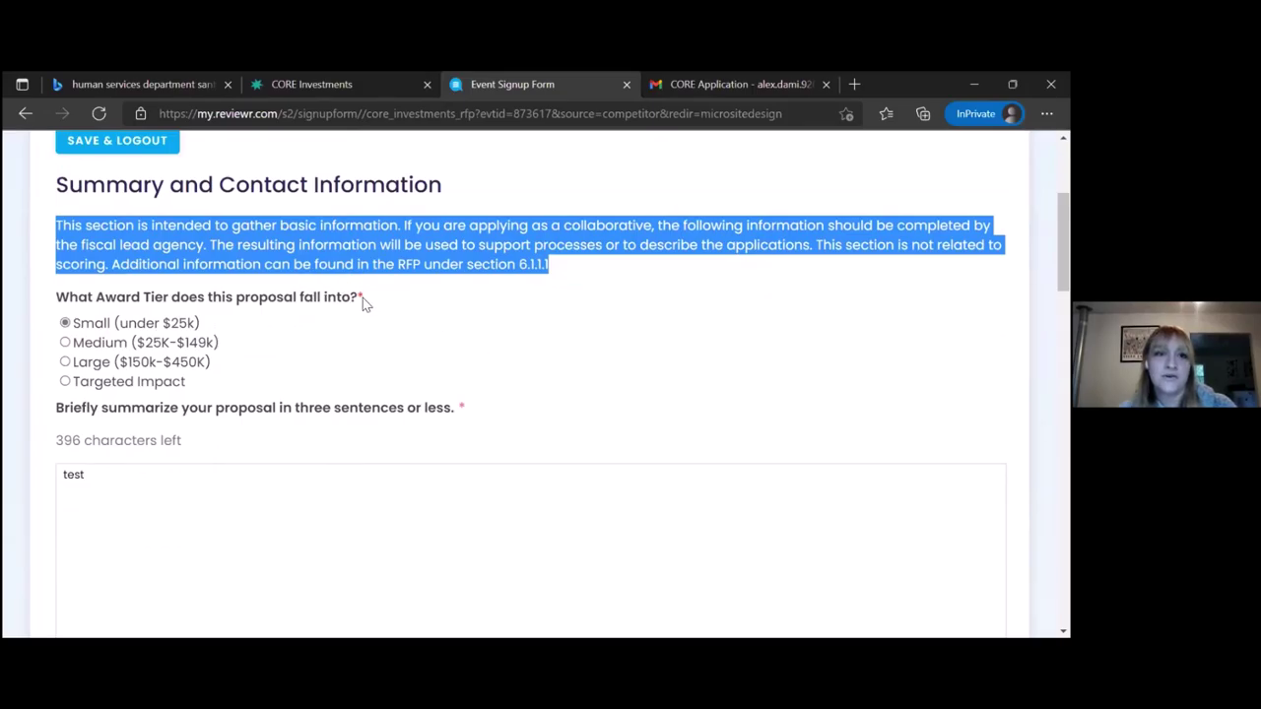
pyautogui.moveTo(360, 293); pyautogui.dragTo(58, 297)
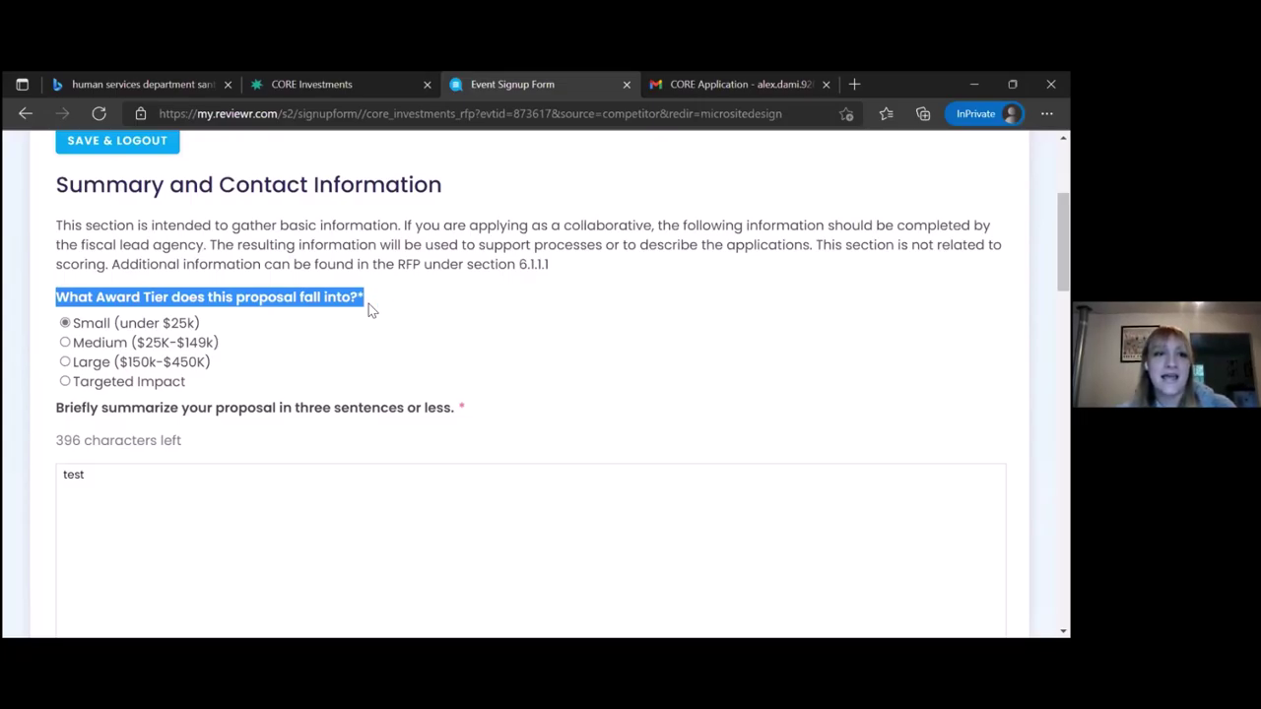
pyautogui.click(65, 343)
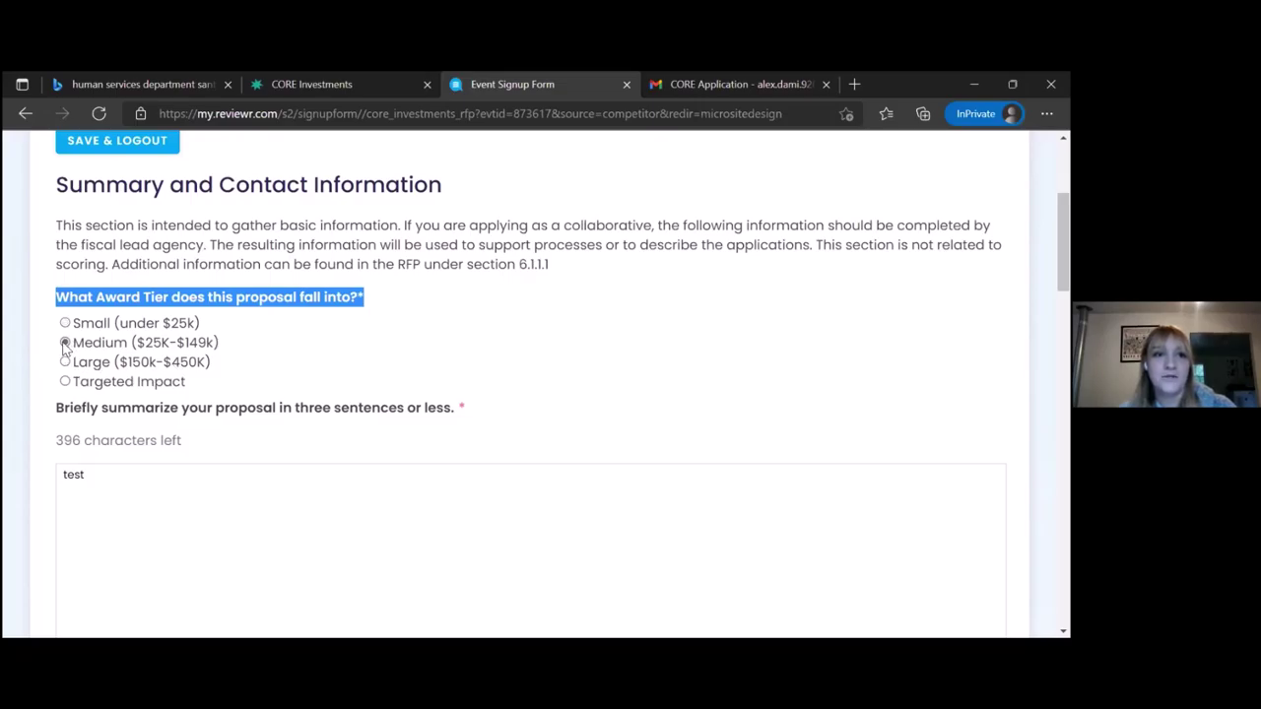
pyautogui.scroll(-2, 92, 275)
pyautogui.scroll(1, 98, 264)
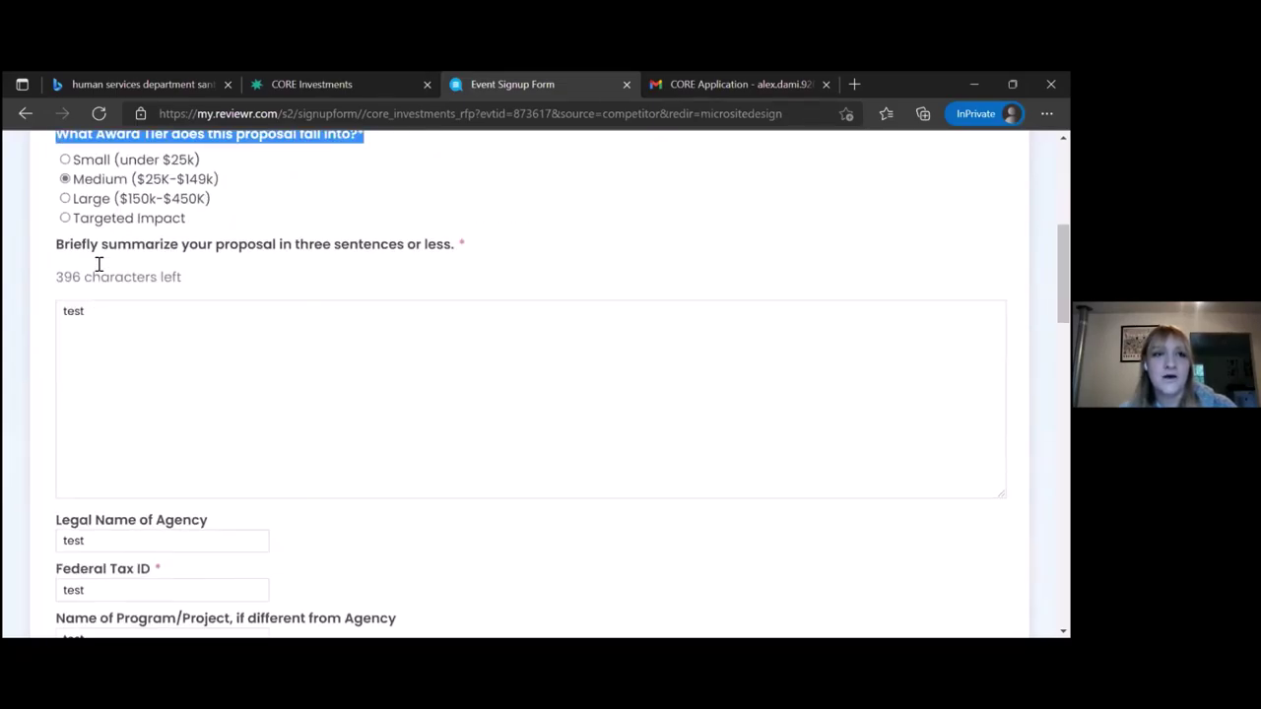
pyautogui.scroll(1, 99, 264)
pyautogui.click(65, 187)
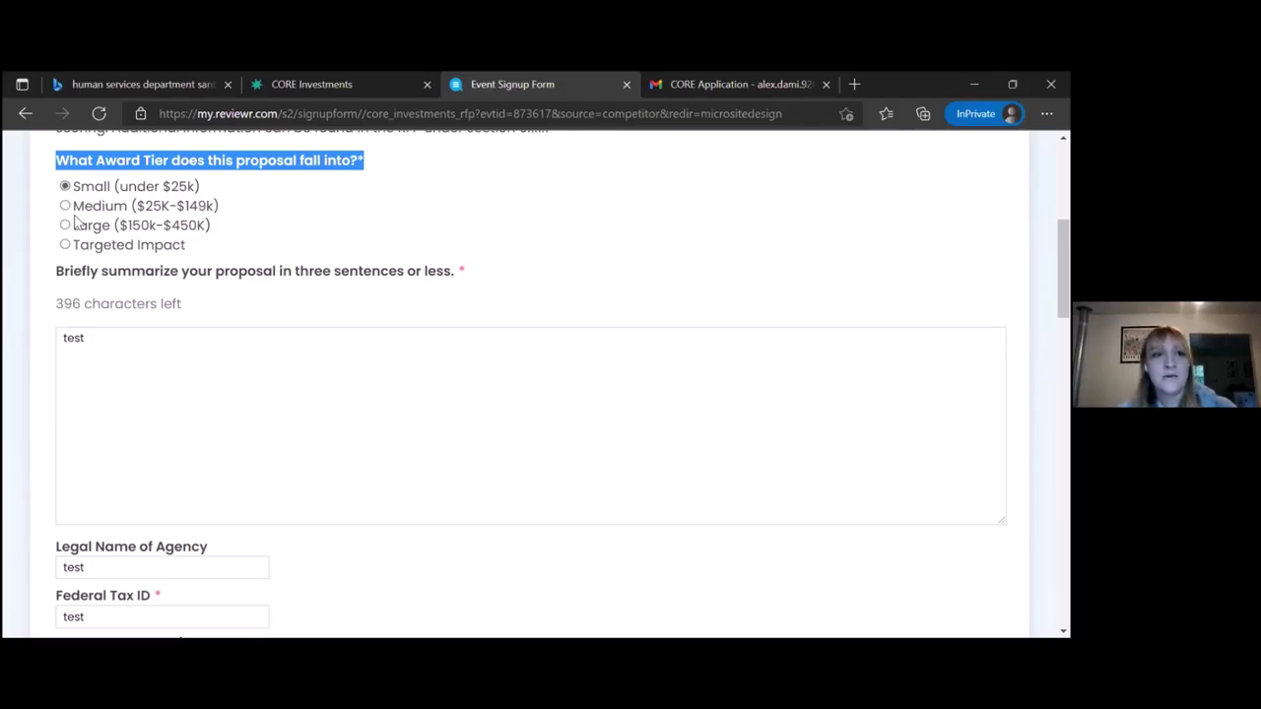
# Replace the proposal summary answer with 'test jkl', leaving 388 characters
pyautogui.click(81, 281)
pyautogui.moveTo(80, 282); pyautogui.dragTo(189, 283)
pyautogui.click(188, 282)
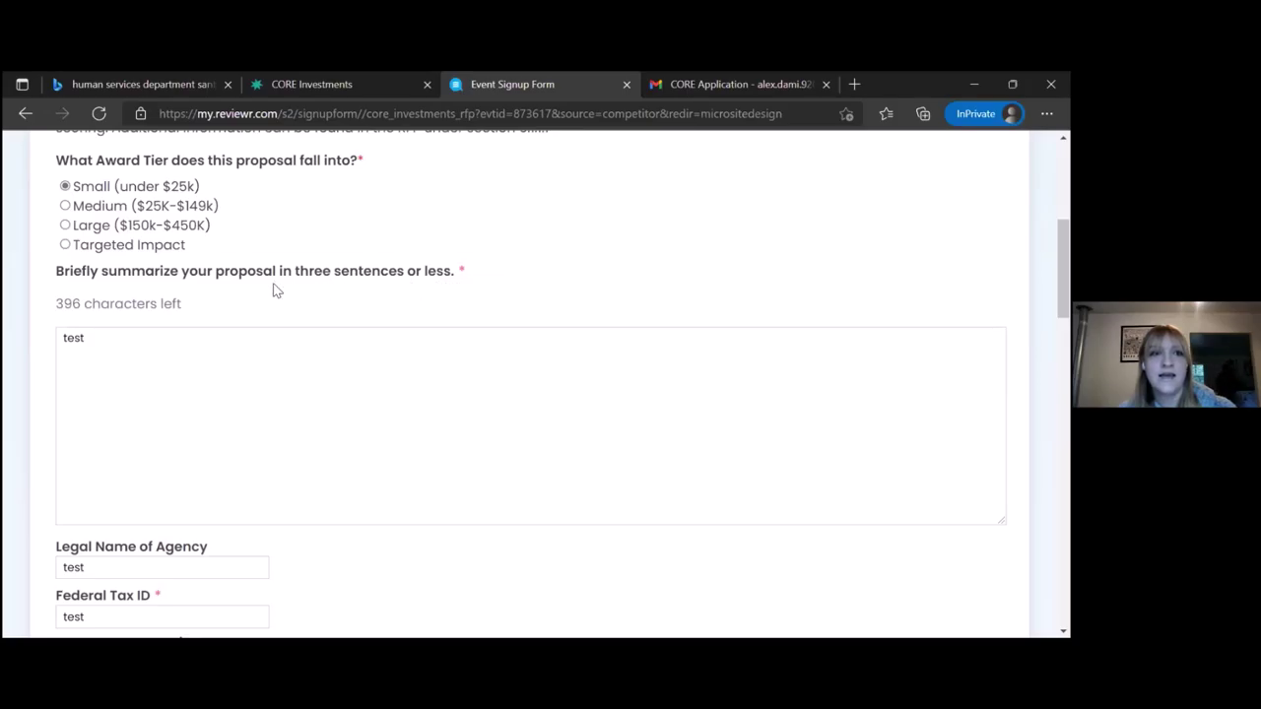
pyautogui.click(98, 336)
pyautogui.press('BackSpace')
pyautogui.press('BackSpace')
pyautogui.press('BackSpace')
pyautogui.press('BackSpace')
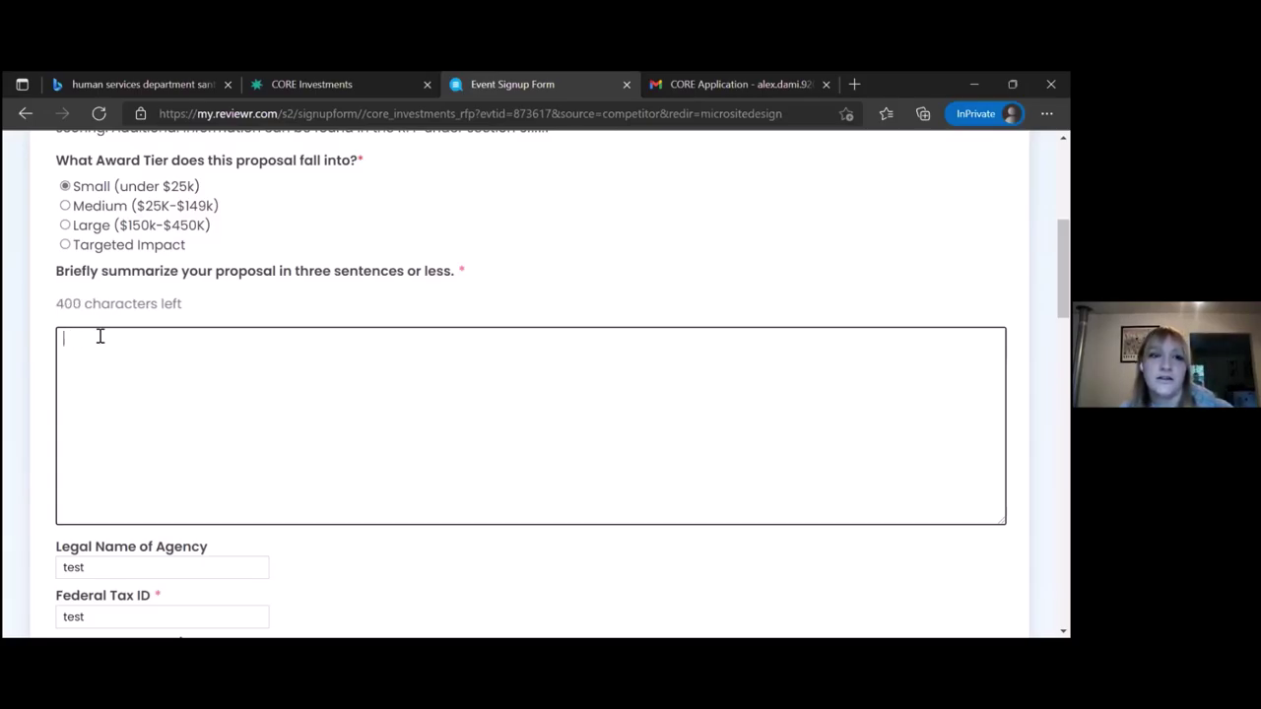
pyautogui.write('test ')
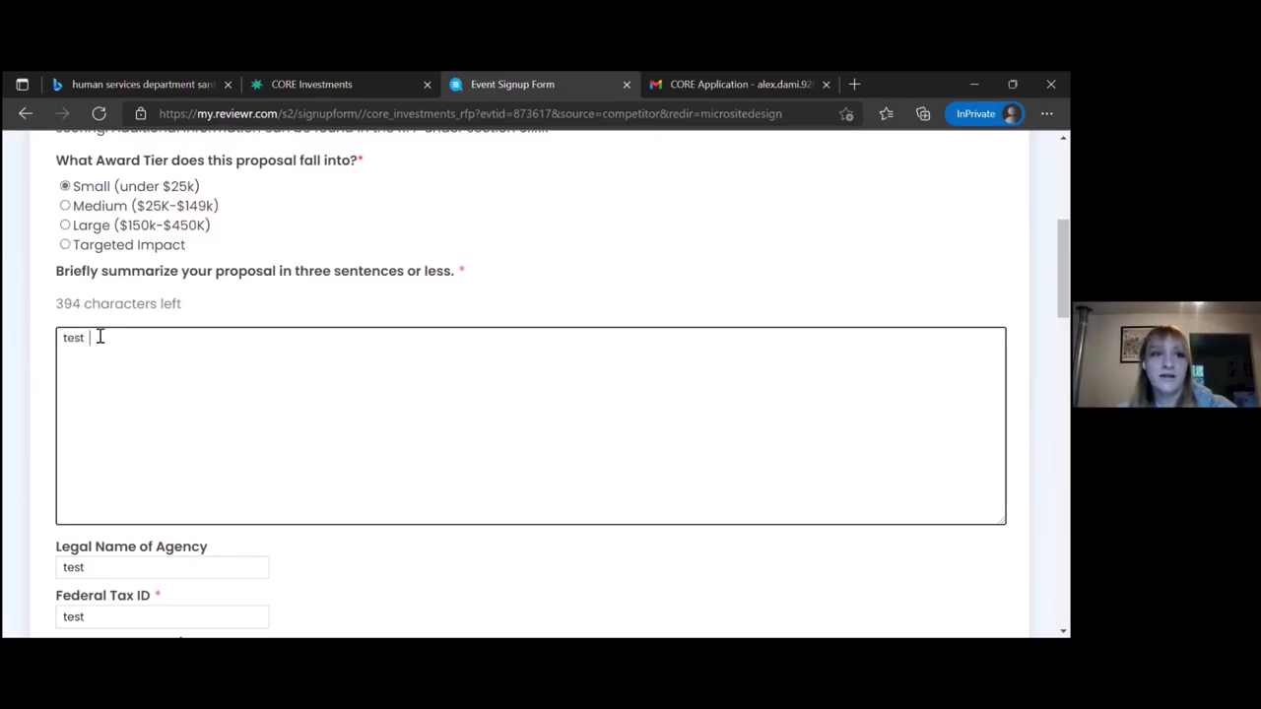
pyautogui.write('   kl')
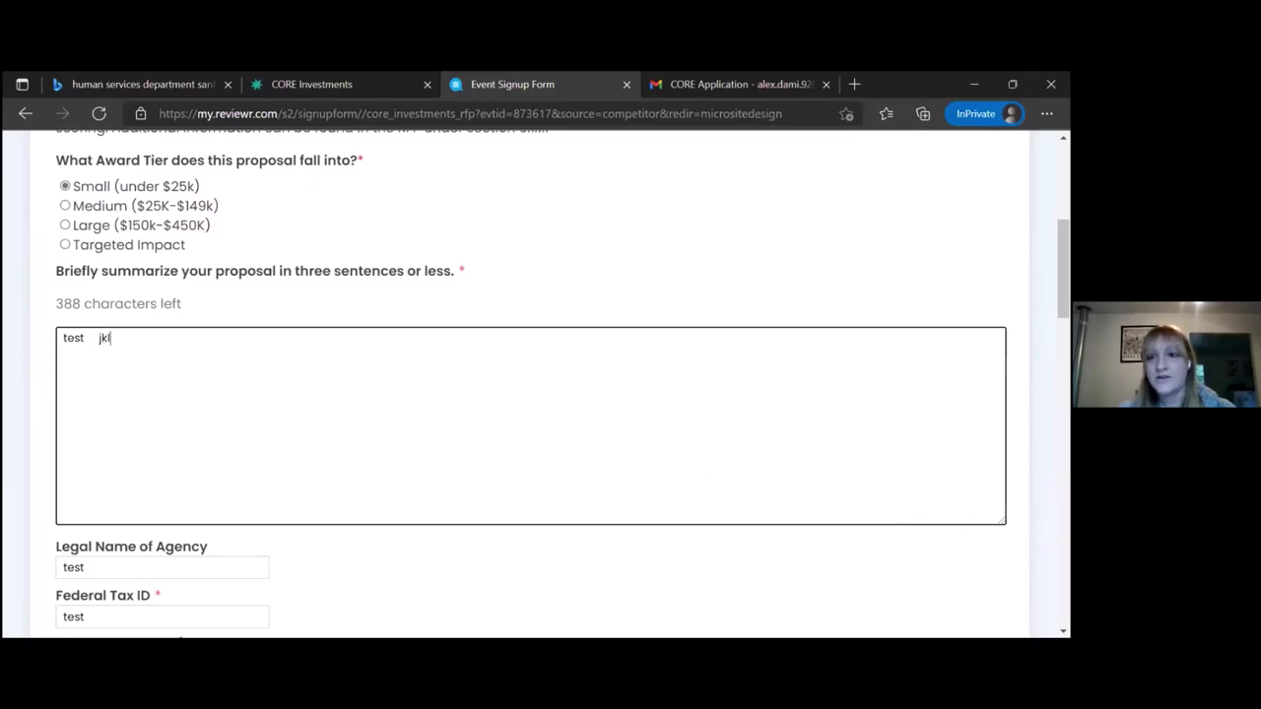
# Resize the proposal summary text box
pyautogui.moveTo(1001, 521)
pyautogui.mouseDown()
pyautogui.moveTo(821, 374)
pyautogui.moveTo(760, 347)
pyautogui.moveTo(1010, 532)
pyautogui.mouseUp()
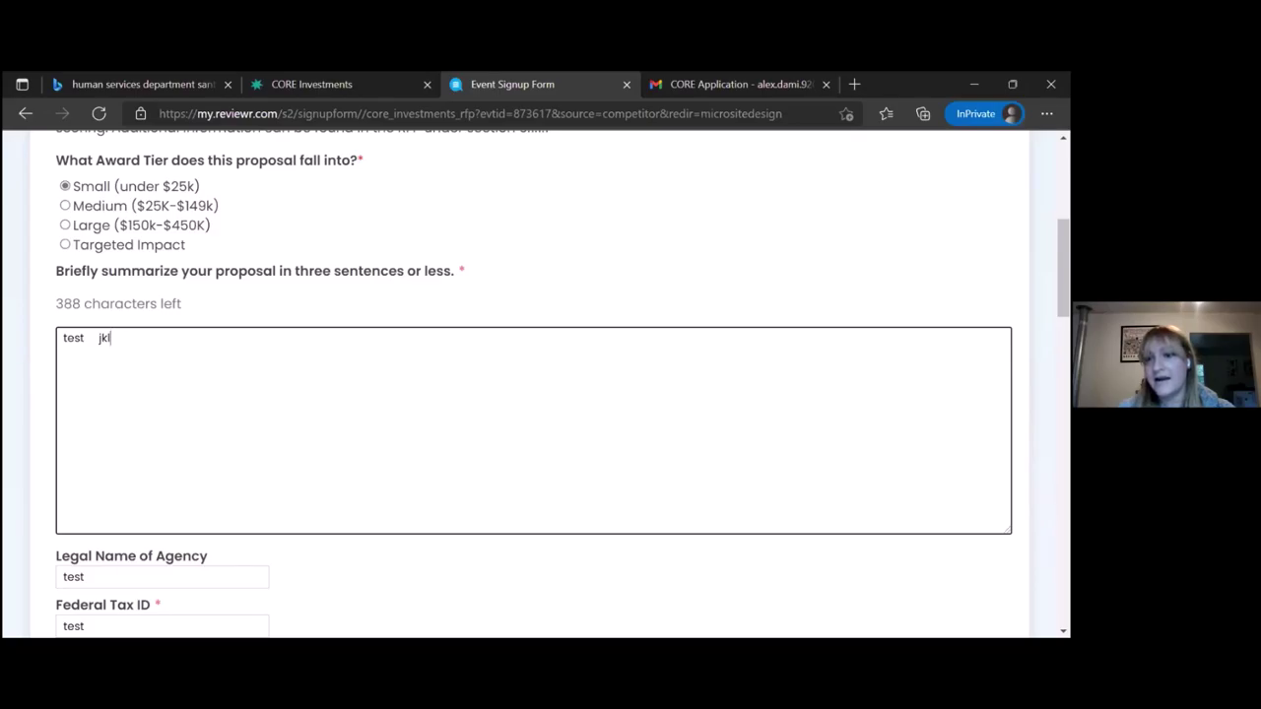
pyautogui.moveTo(1009, 531); pyautogui.dragTo(931, 457)
pyautogui.moveTo(905, 433); pyautogui.dragTo(993, 483)
# Scroll down past the zero budget totals to the Health category and Other subcategory
pyautogui.scroll(-2, 837, 462)
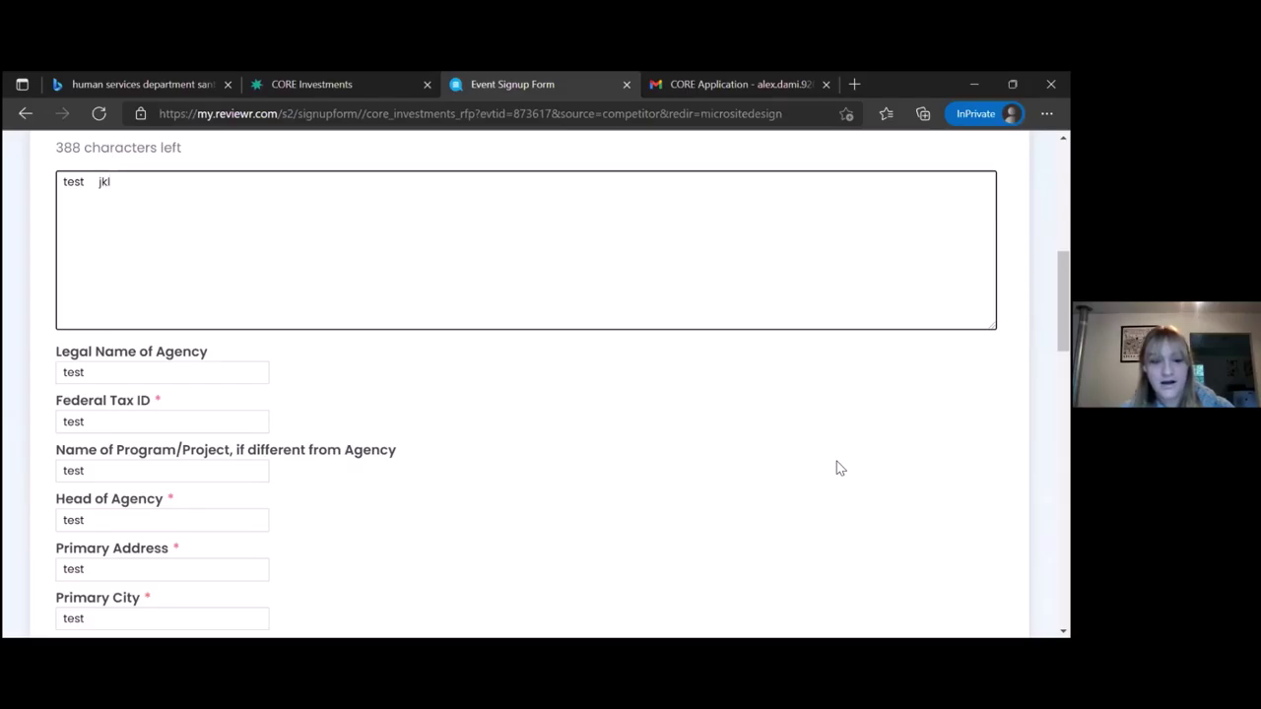
pyautogui.scroll(-1, 836, 463)
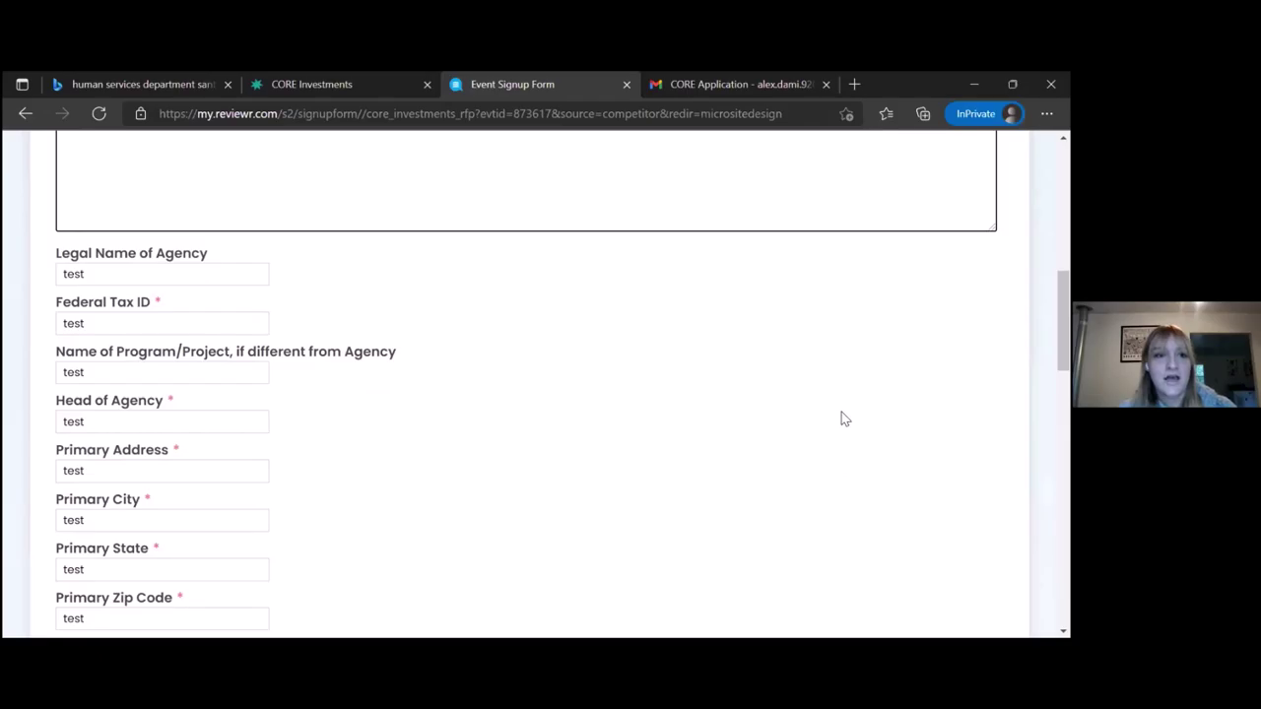
pyautogui.scroll(-2, 407, 356)
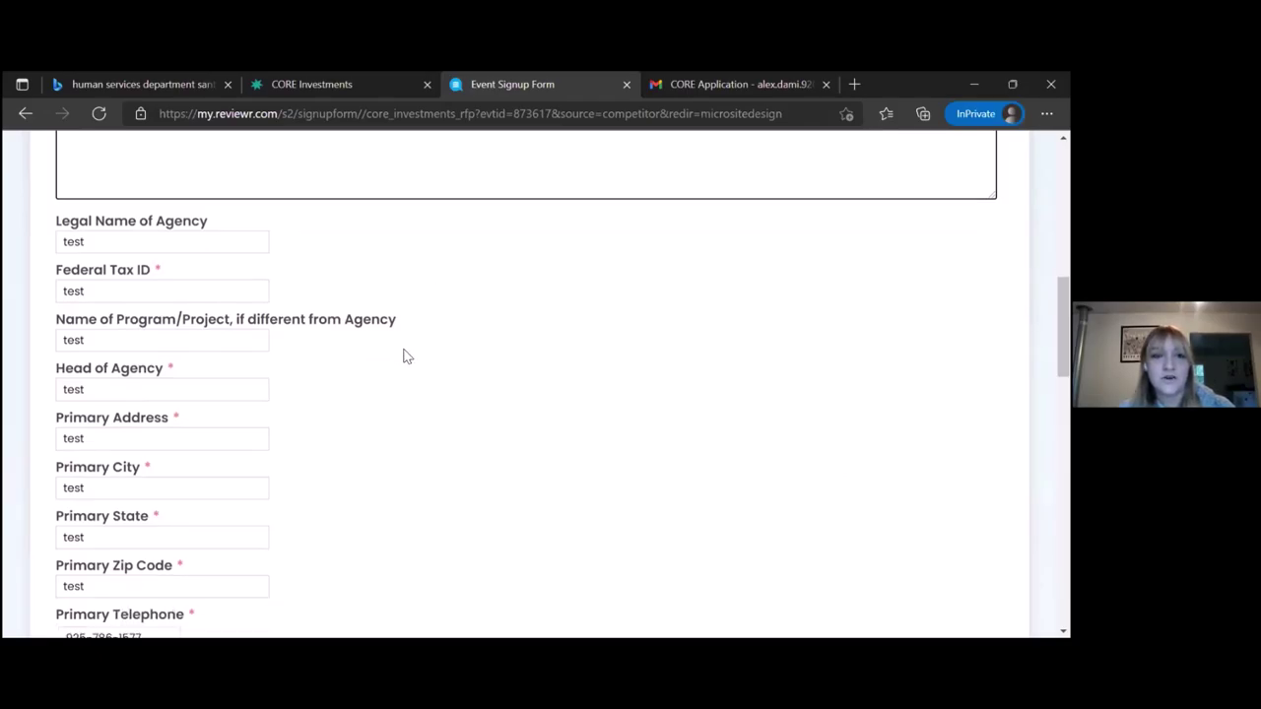
pyautogui.scroll(-2, 407, 355)
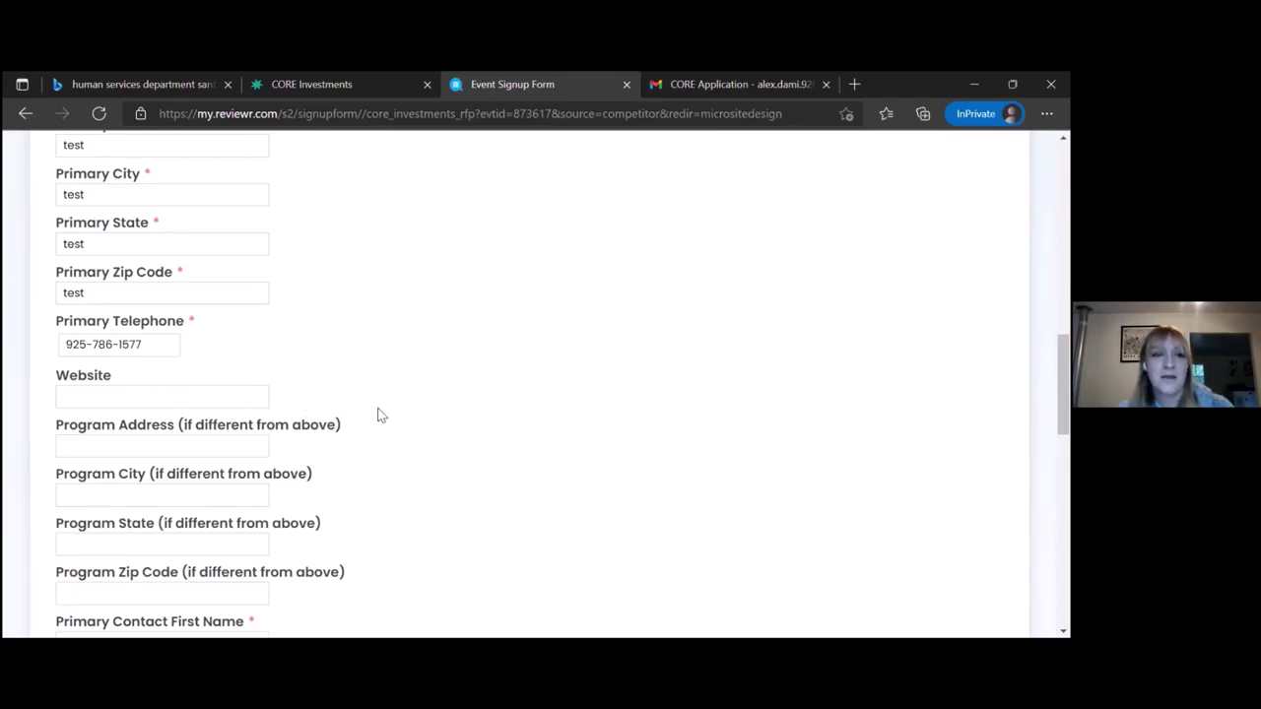
pyautogui.scroll(-1, 423, 347)
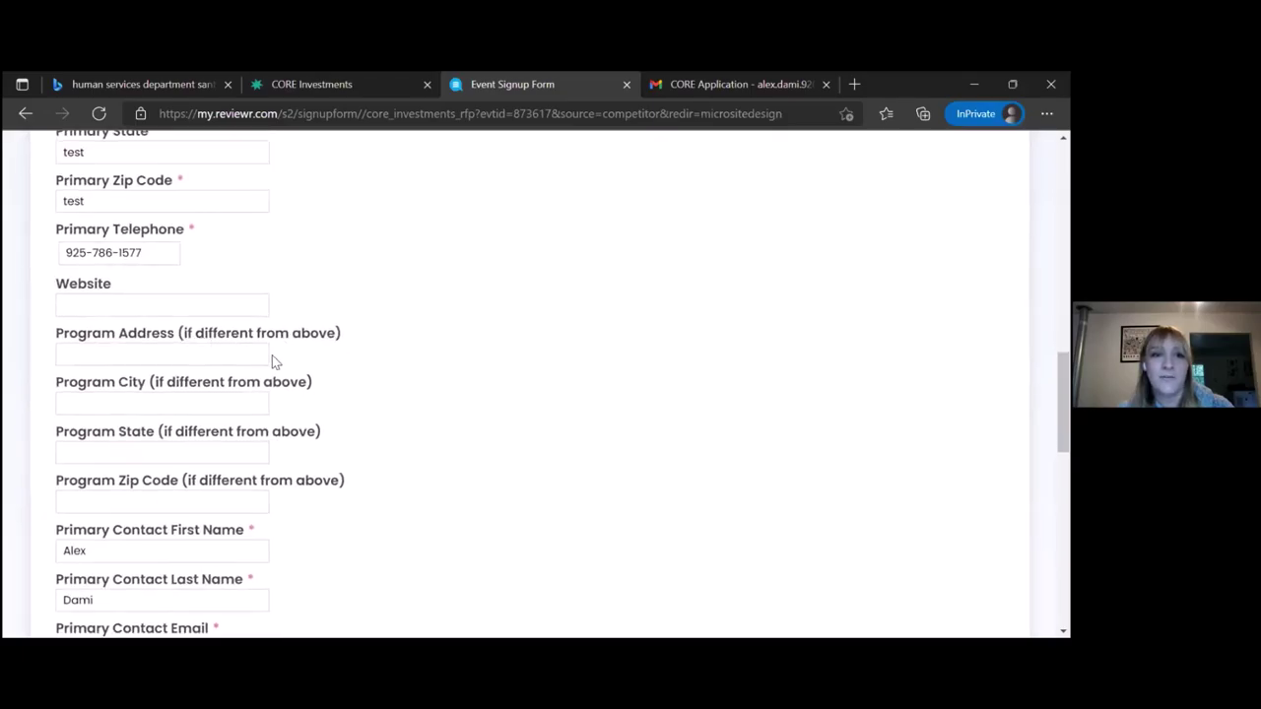
pyautogui.scroll(2, 362, 369)
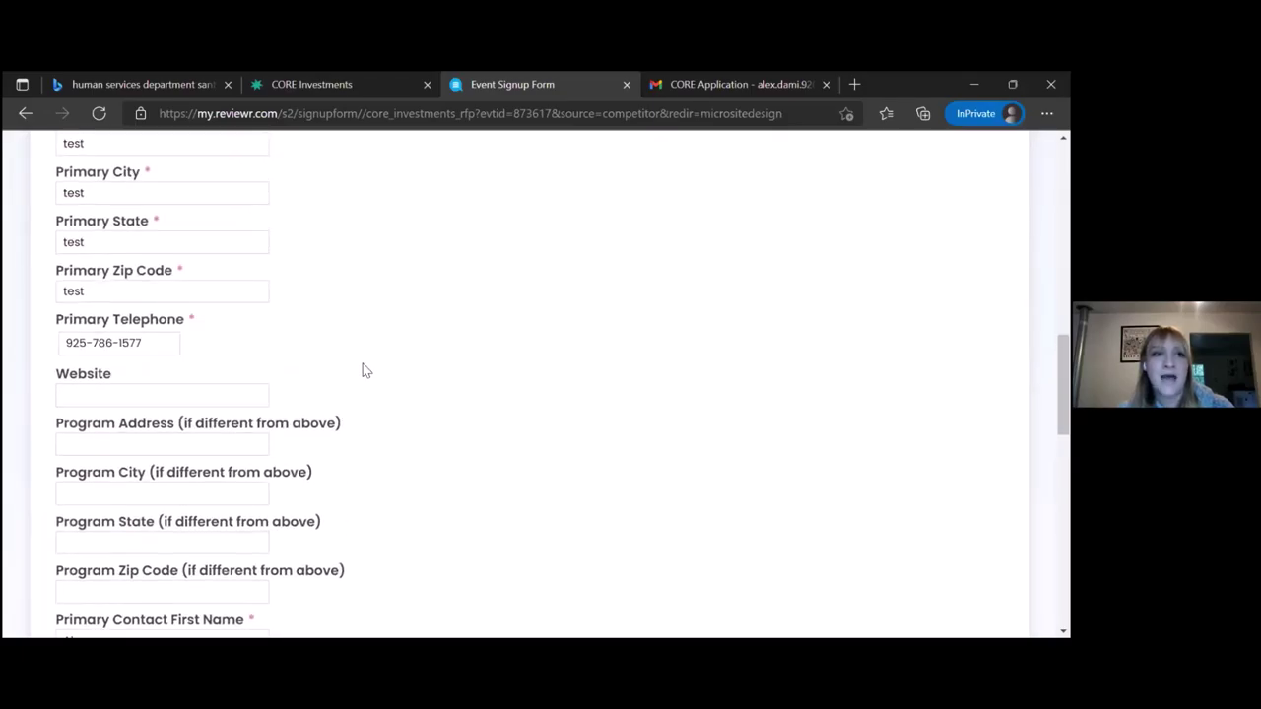
pyautogui.scroll(-2, 362, 370)
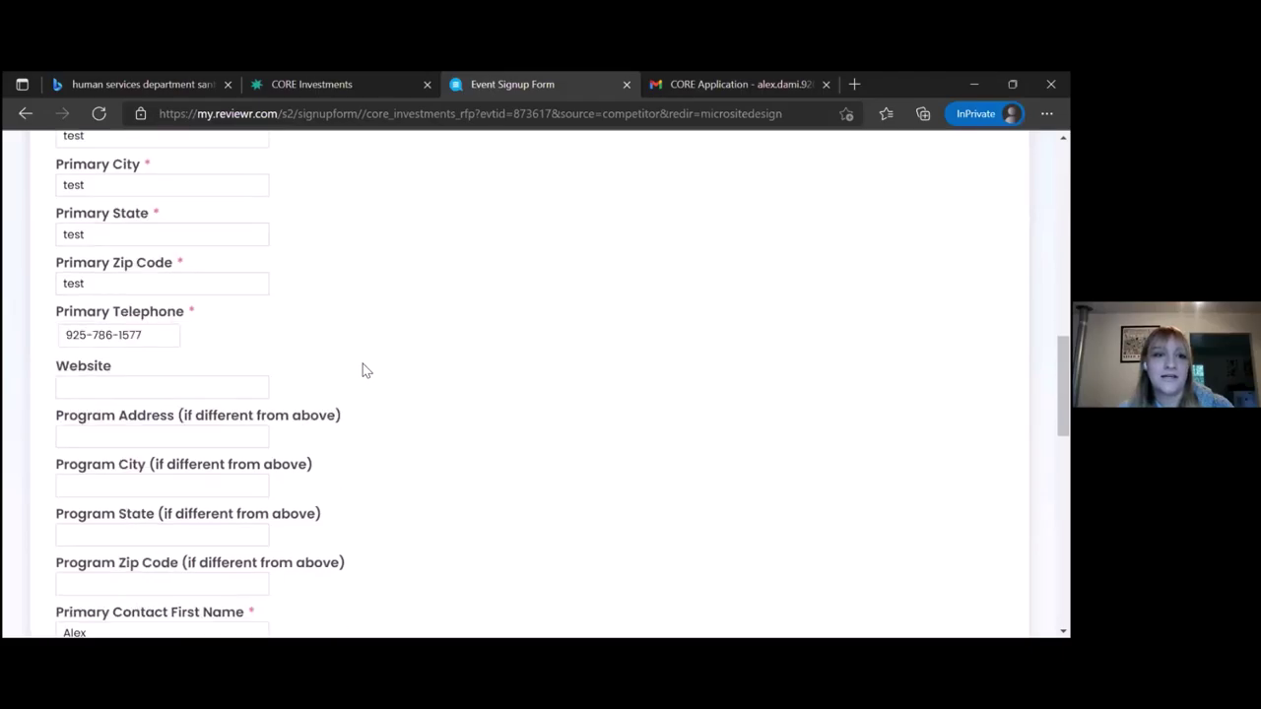
pyautogui.scroll(-2, 362, 370)
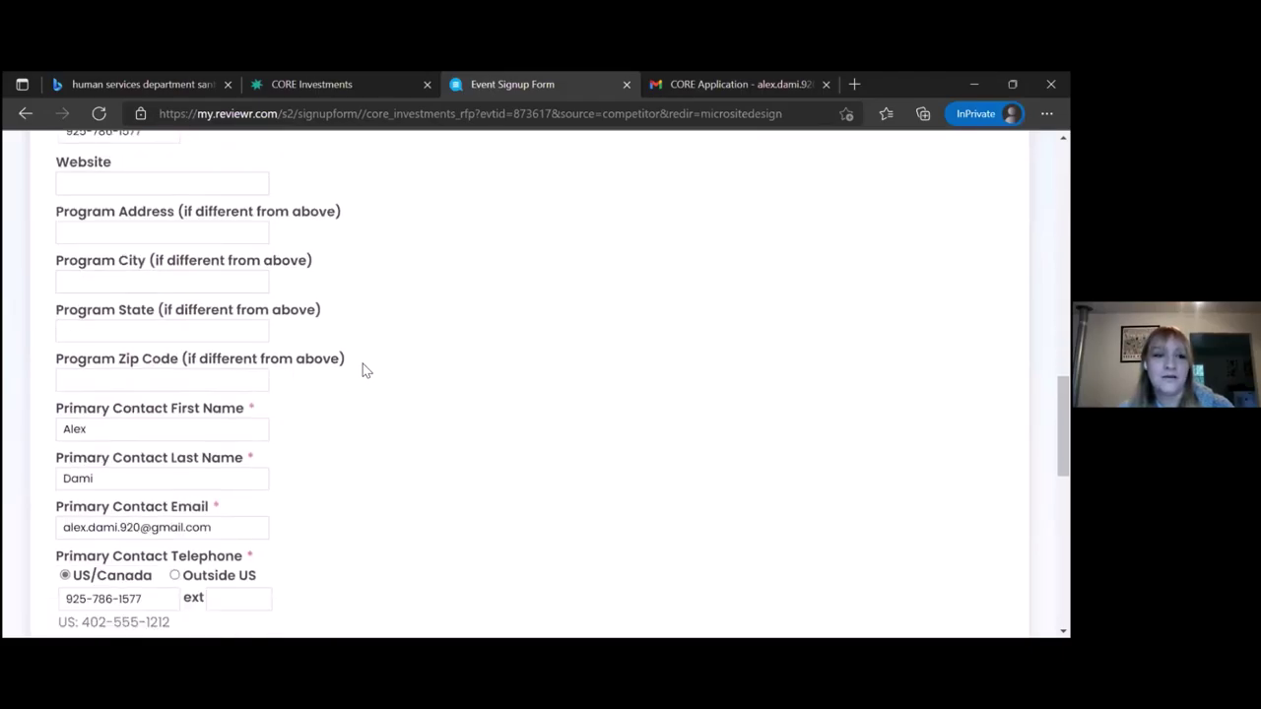
pyautogui.scroll(-2, 362, 371)
pyautogui.scroll(-1, 362, 370)
pyautogui.scroll(-2, 362, 370)
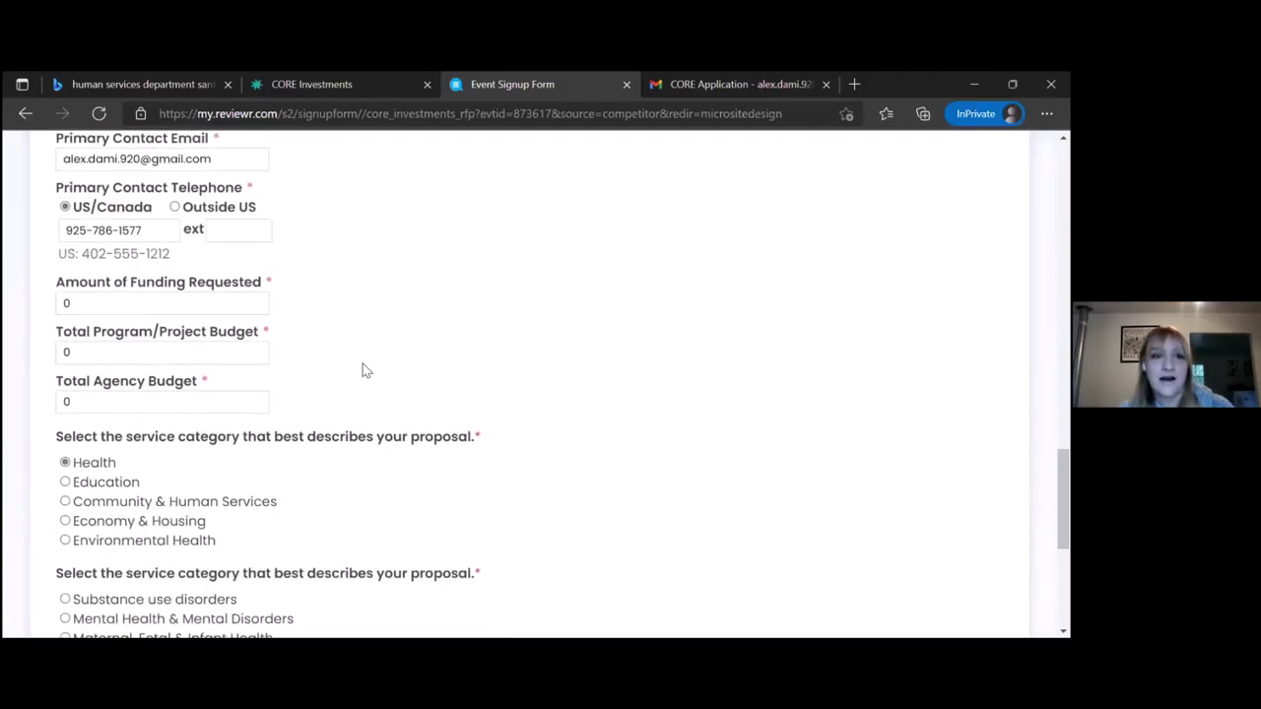
pyautogui.scroll(-1, 362, 370)
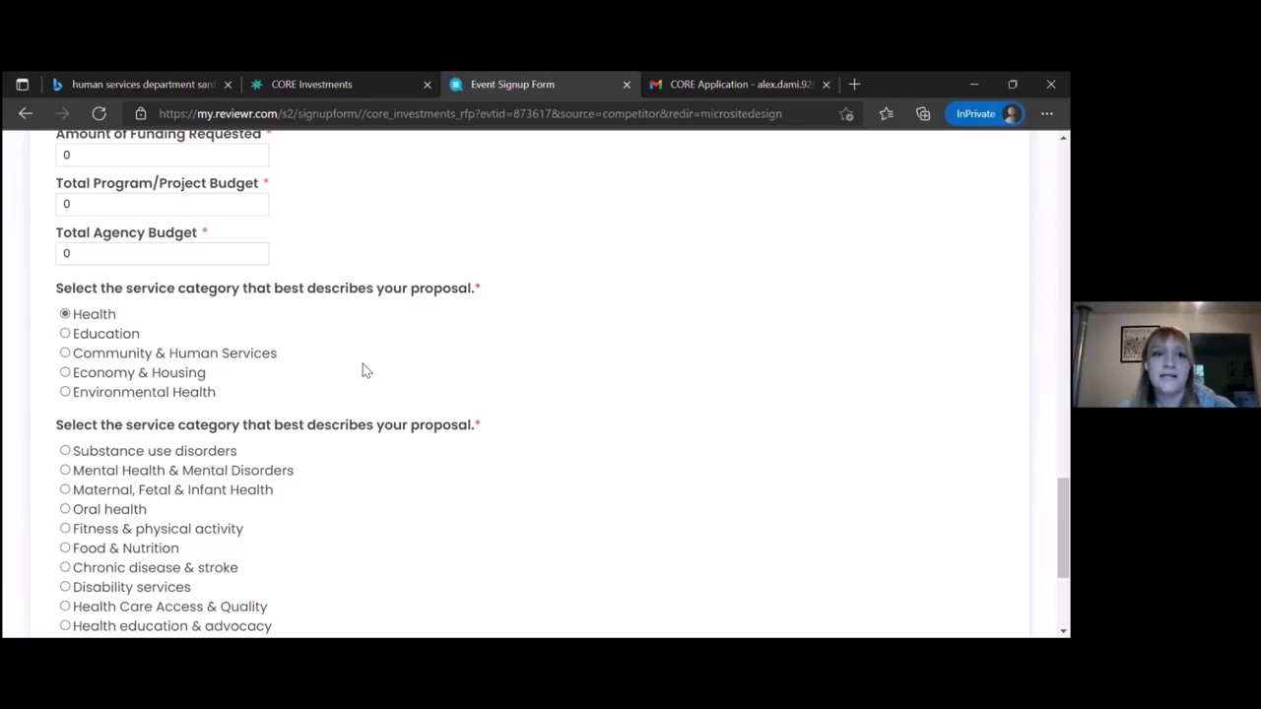
pyautogui.scroll(-1, 363, 370)
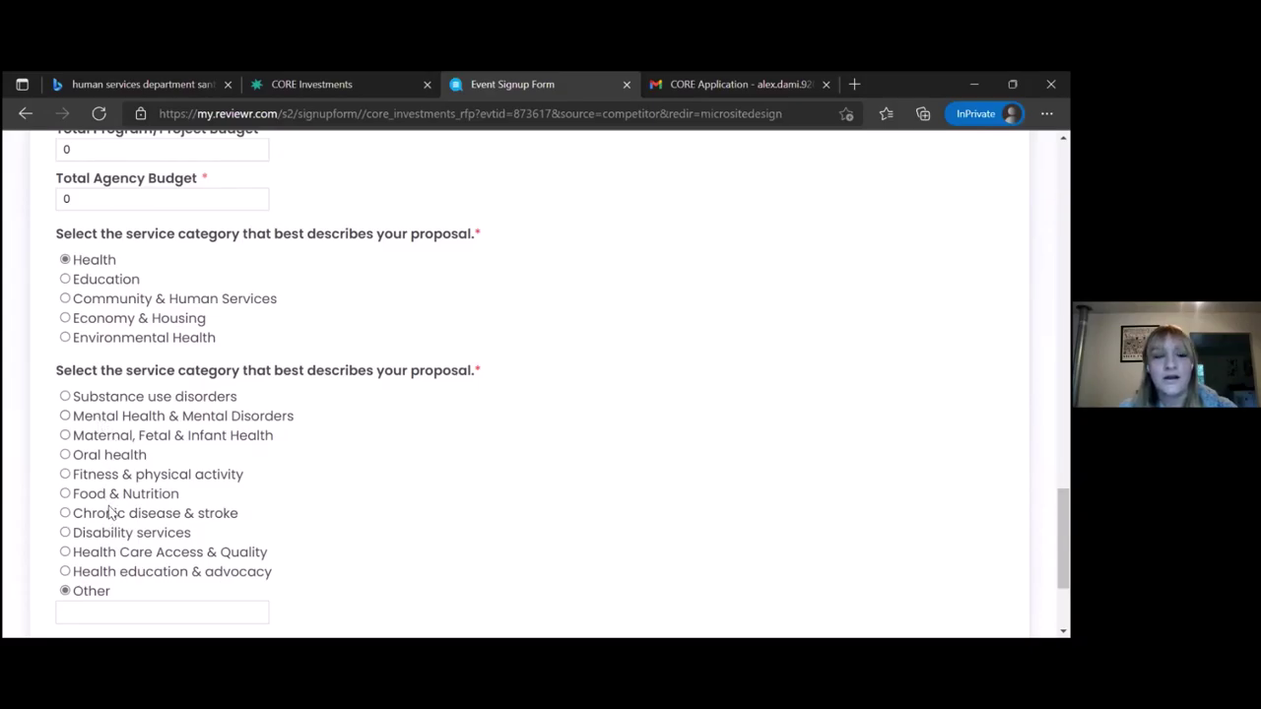
# Switch the category to Education, choose Other described as 'Describe what my other is.', and continue
pyautogui.click(65, 280)
pyautogui.scroll(-1, 67, 286)
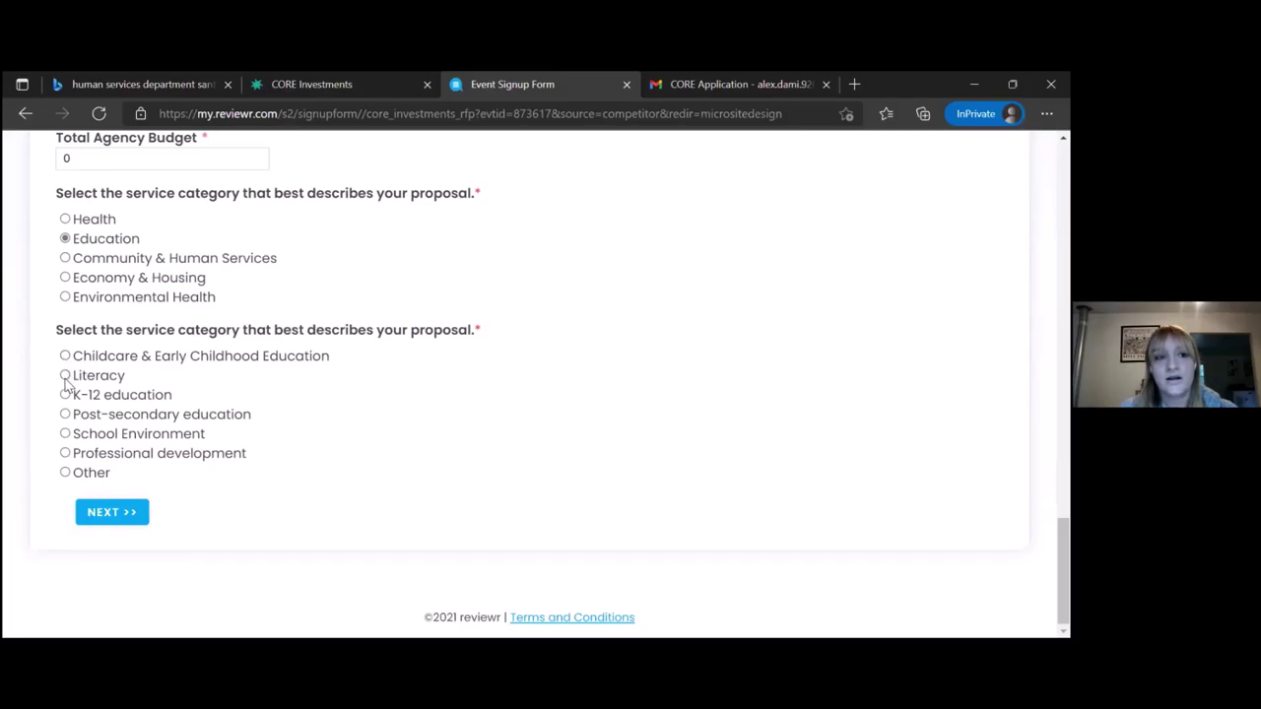
pyautogui.click(65, 473)
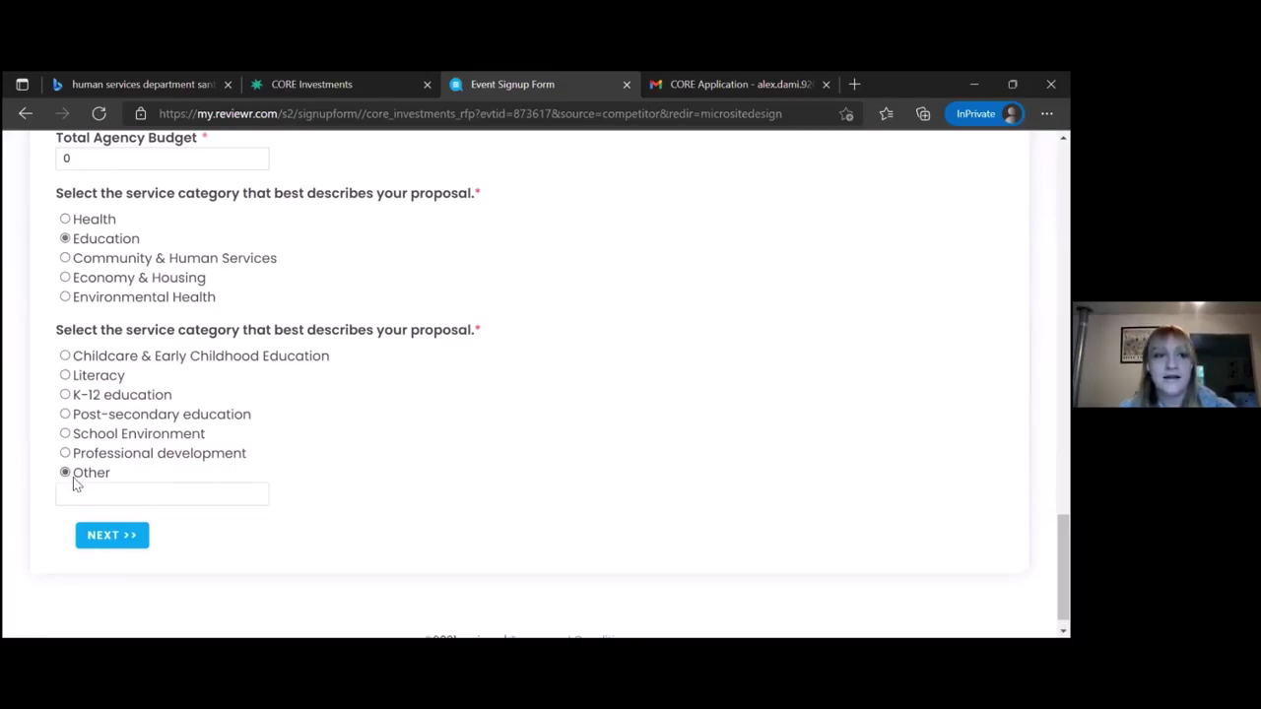
pyautogui.click(77, 486)
pyautogui.write('Describe what my other is.')
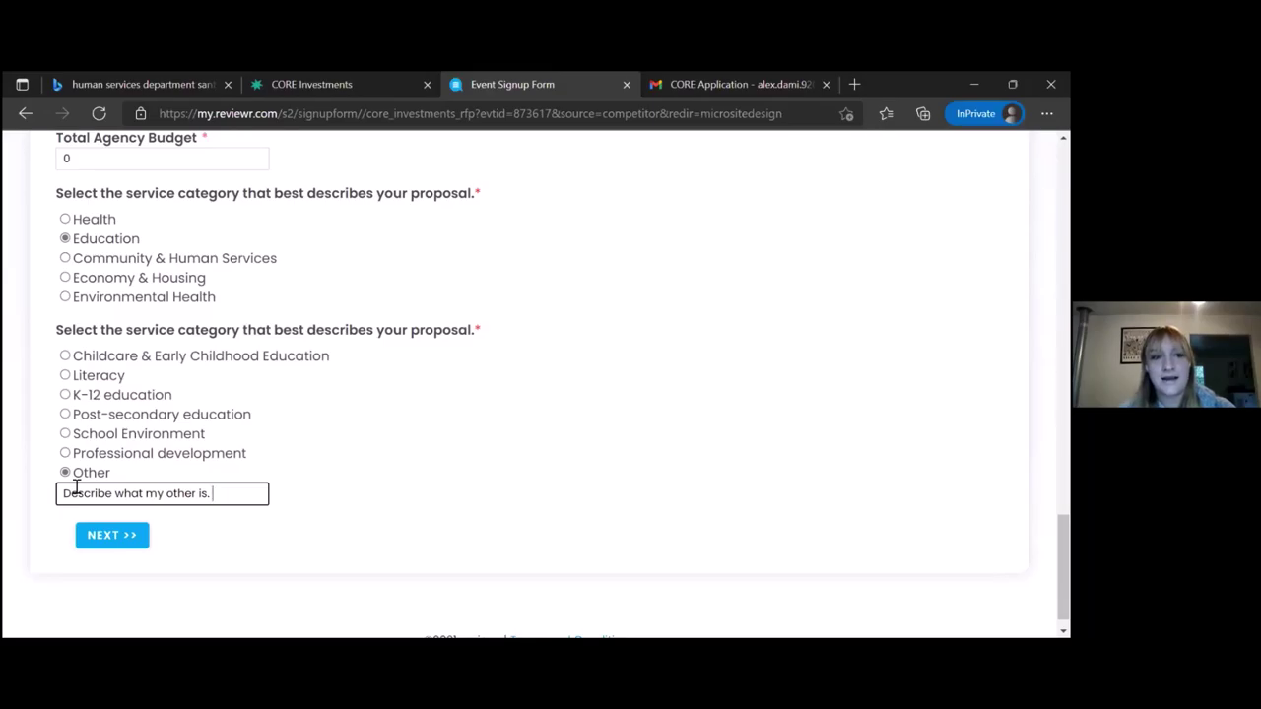
pyautogui.click(104, 544)
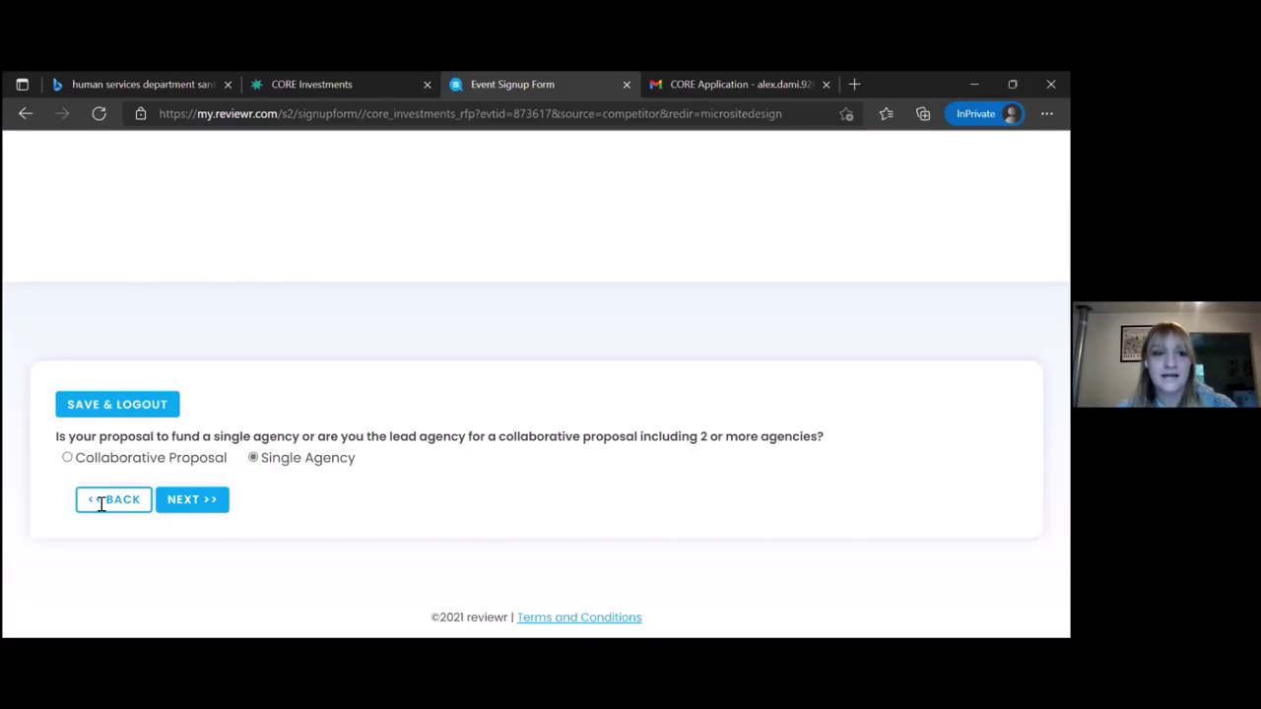
# Go back with << BACK to the Summary and Contact Information page
pyautogui.click(99, 505)
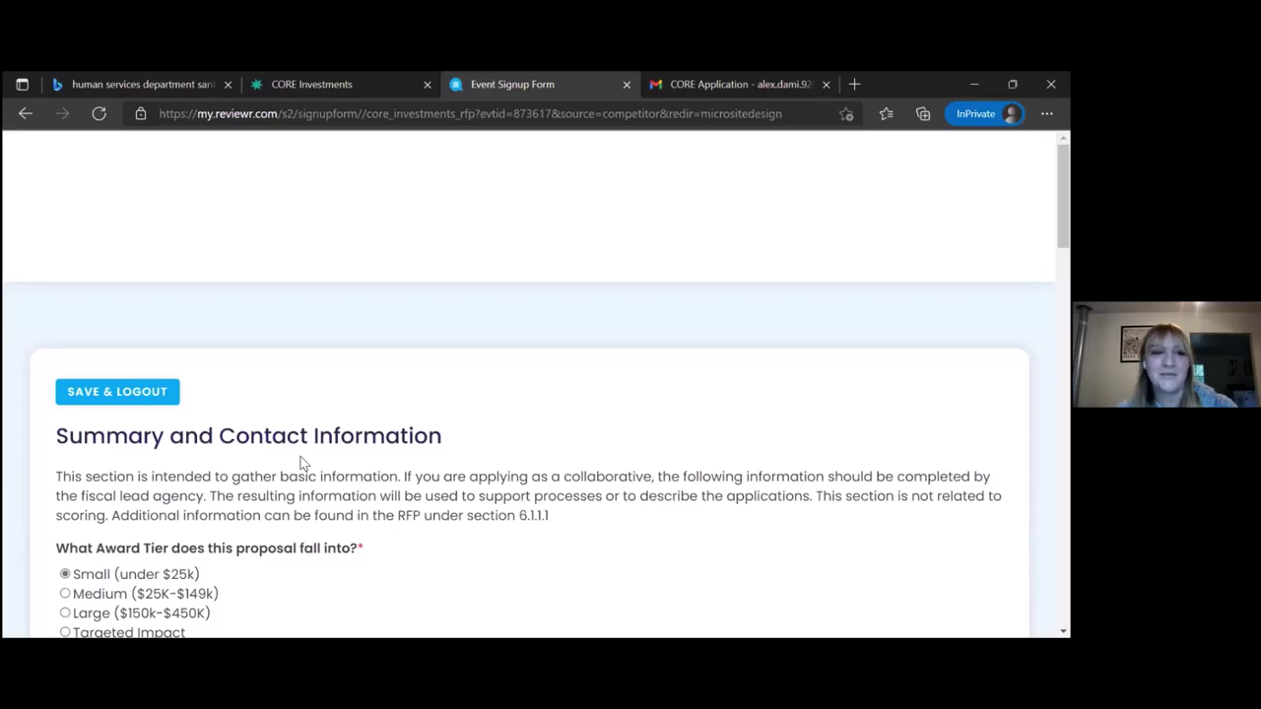
# Save the unsubmitted application with SAVE & LOGOUT, confirming with OK, back to the RFP microsite
pyautogui.click(138, 394)
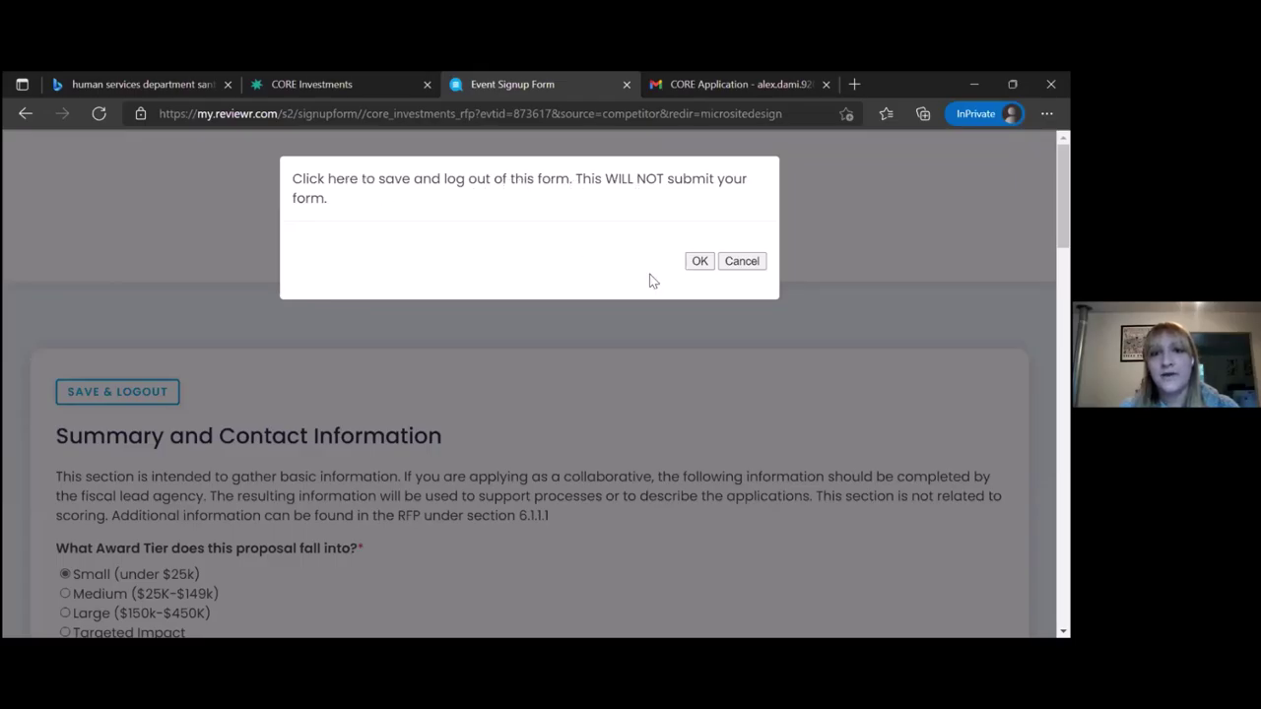
pyautogui.click(699, 261)
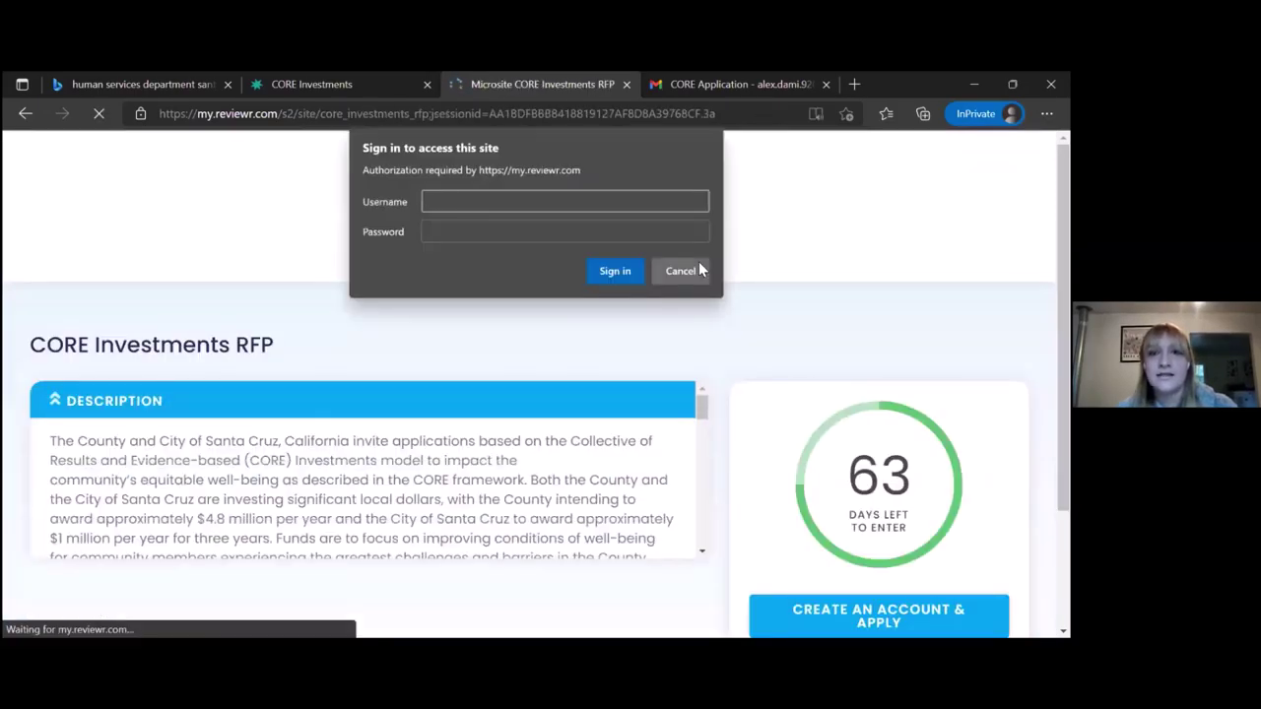
pyautogui.click(680, 271)
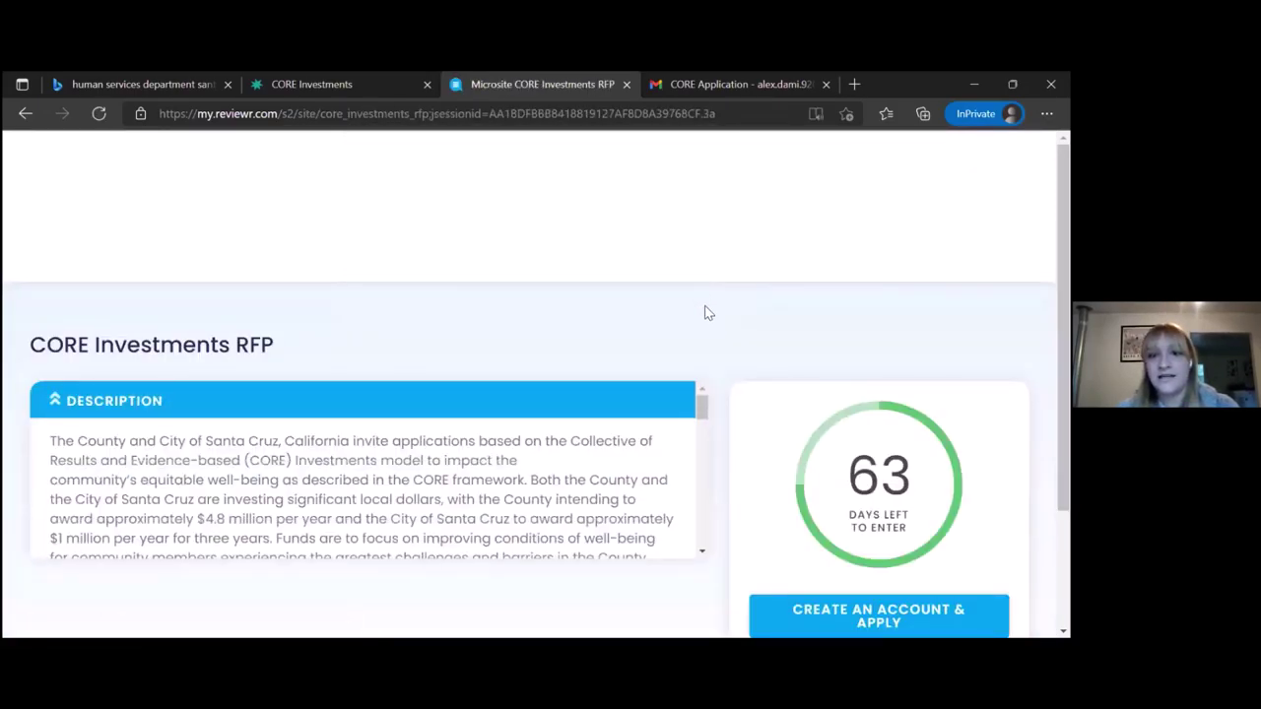
pyautogui.scroll(-2, 704, 313)
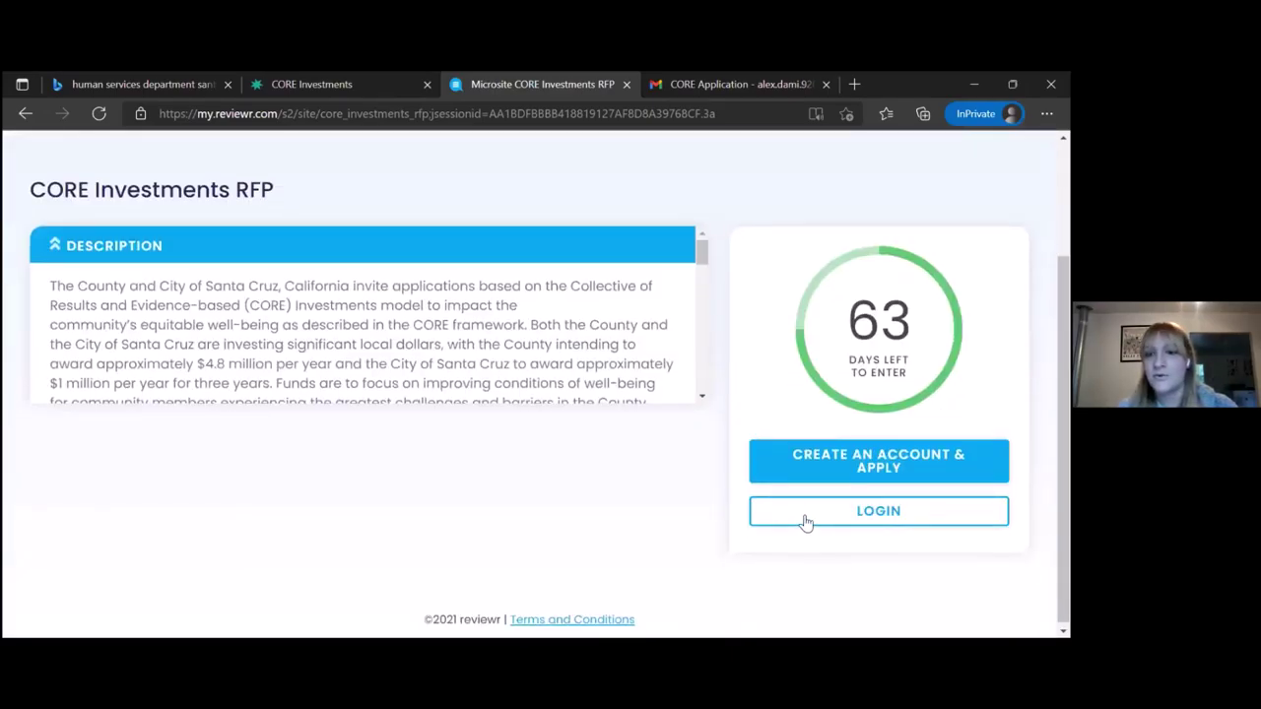
# Log back in with the applicant's e-mail and password, reopening the saved application
pyautogui.click(805, 524)
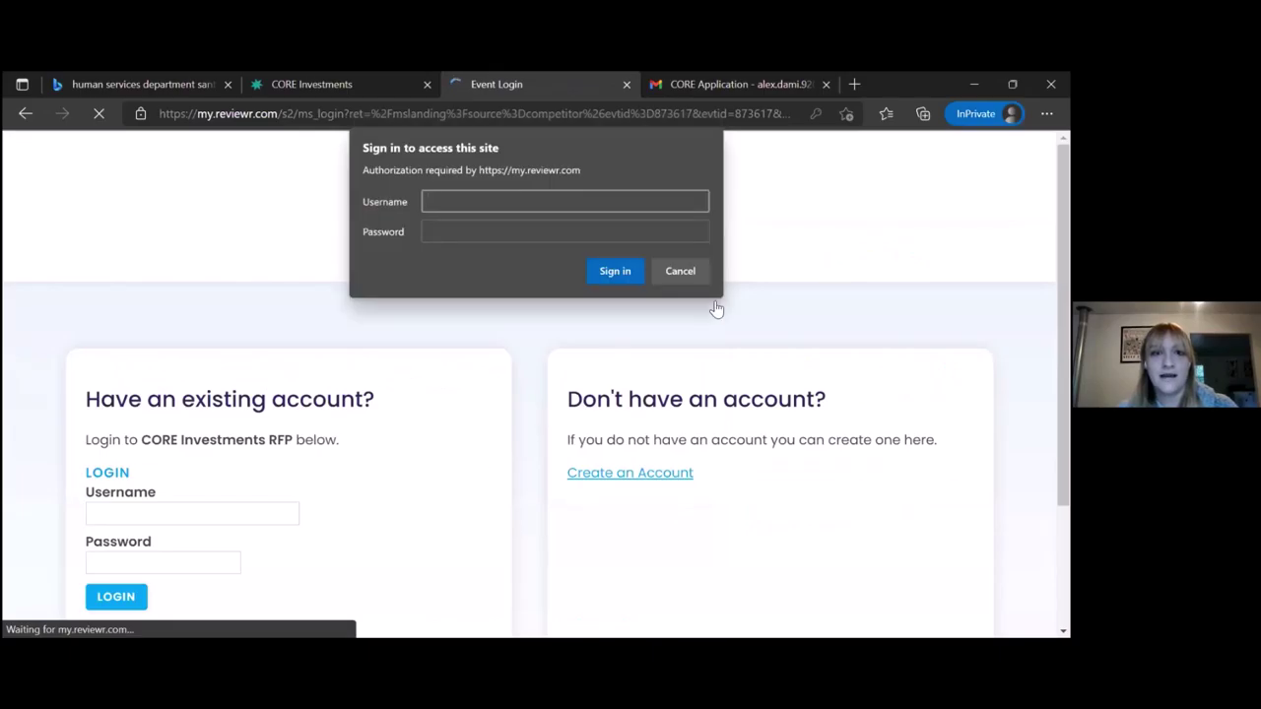
pyautogui.click(680, 270)
pyautogui.click(129, 508)
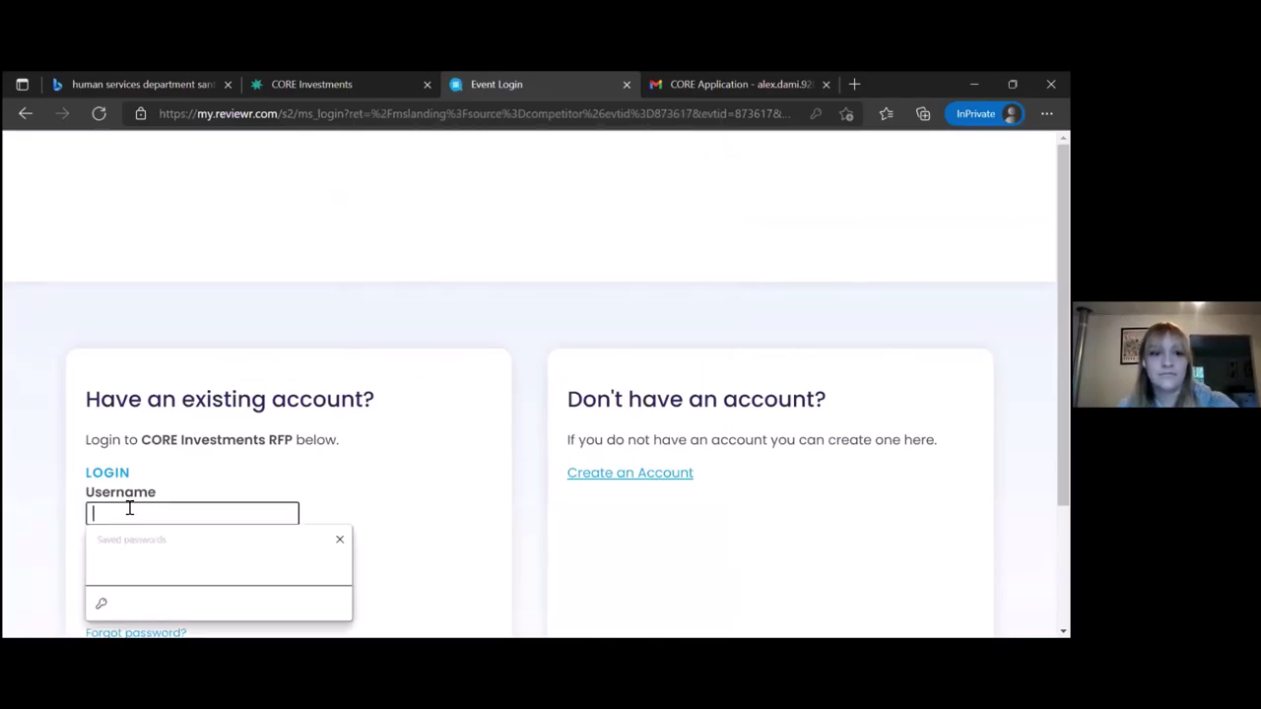
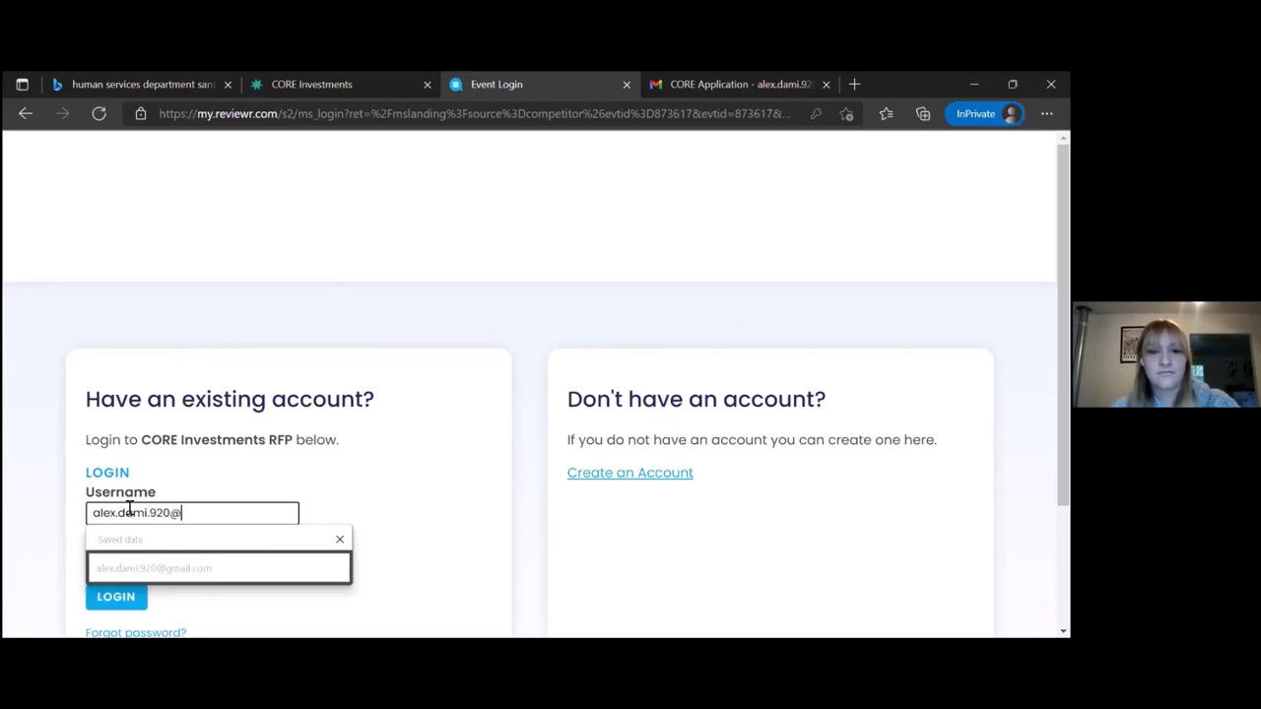
pyautogui.press('Tab')
pyautogui.write('********')
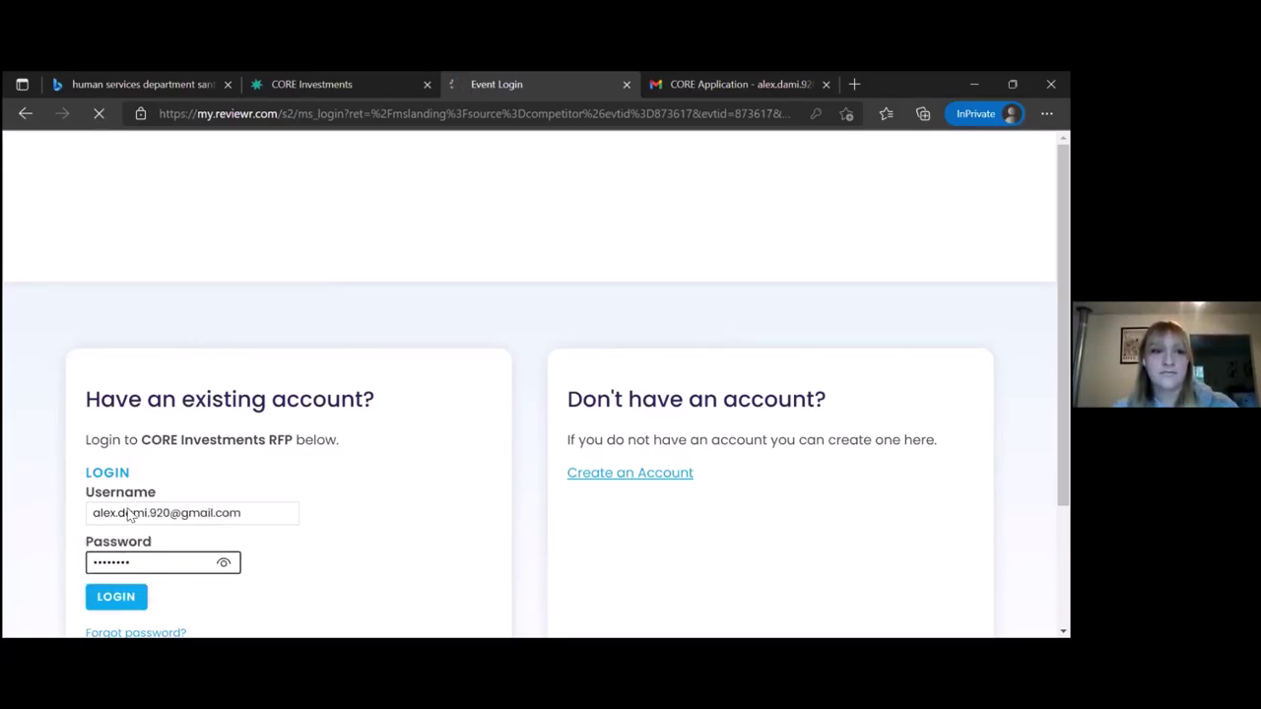
pyautogui.click(116, 596)
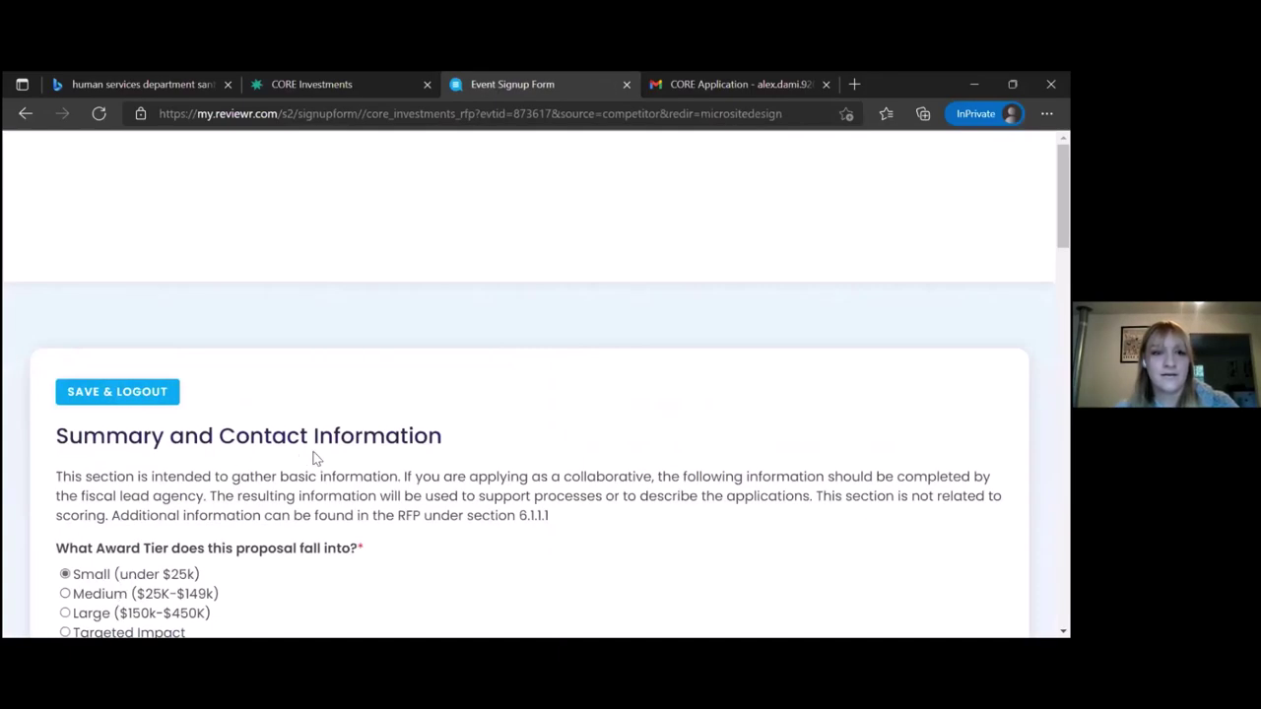
# Scroll through the reopened form confirming Education, Other and its description were kept
pyautogui.scroll(-2, 313, 458)
pyautogui.scroll(-3, 313, 458)
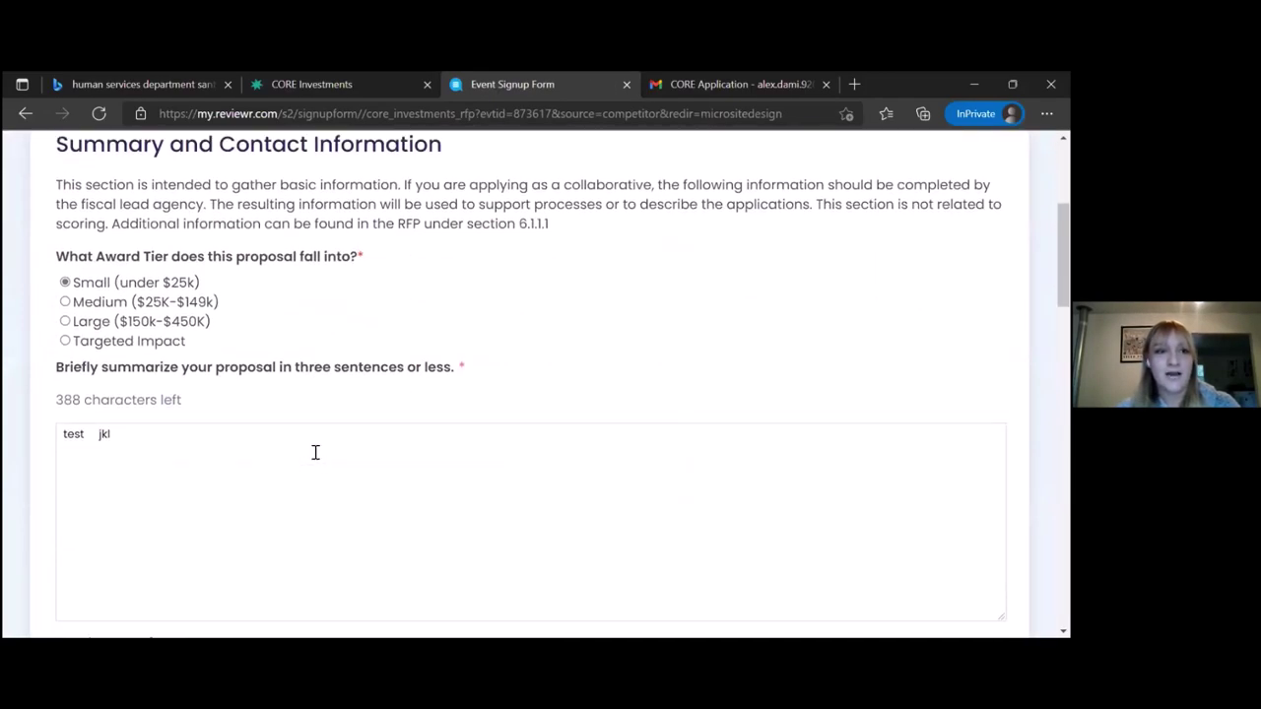
pyautogui.scroll(1, 315, 452)
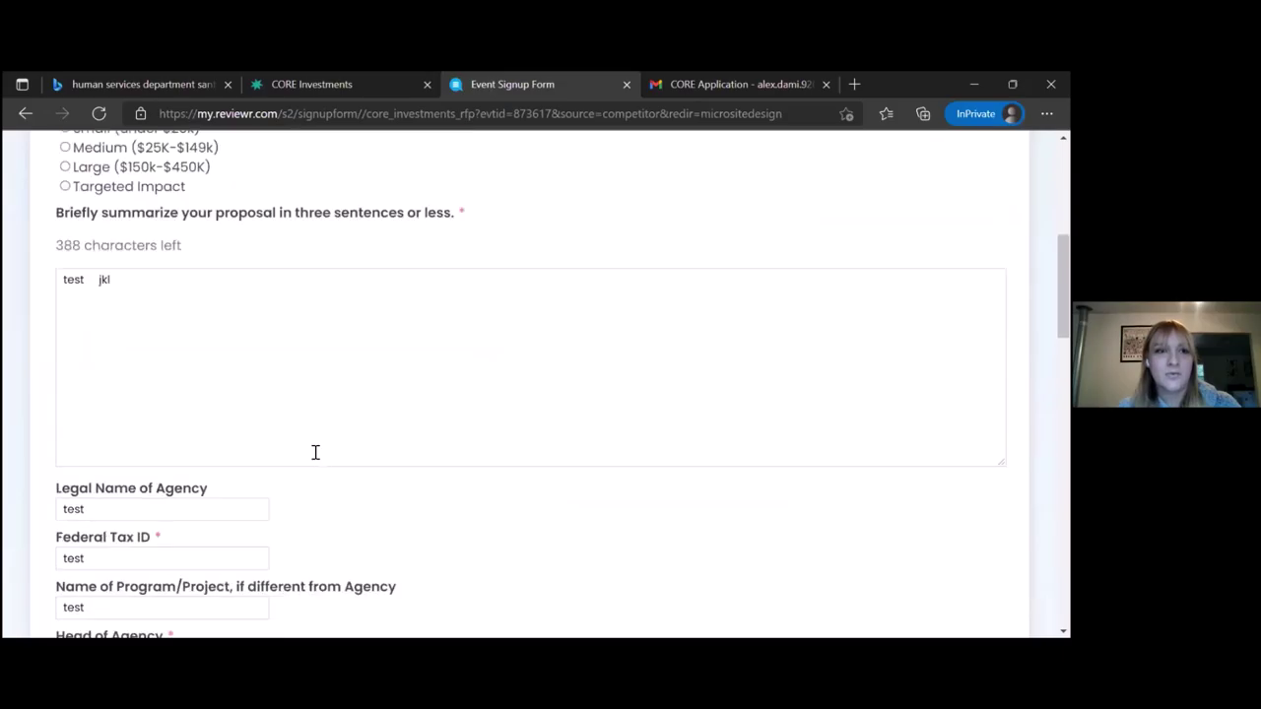
pyautogui.scroll(-2, 315, 450)
pyautogui.scroll(-6, 315, 456)
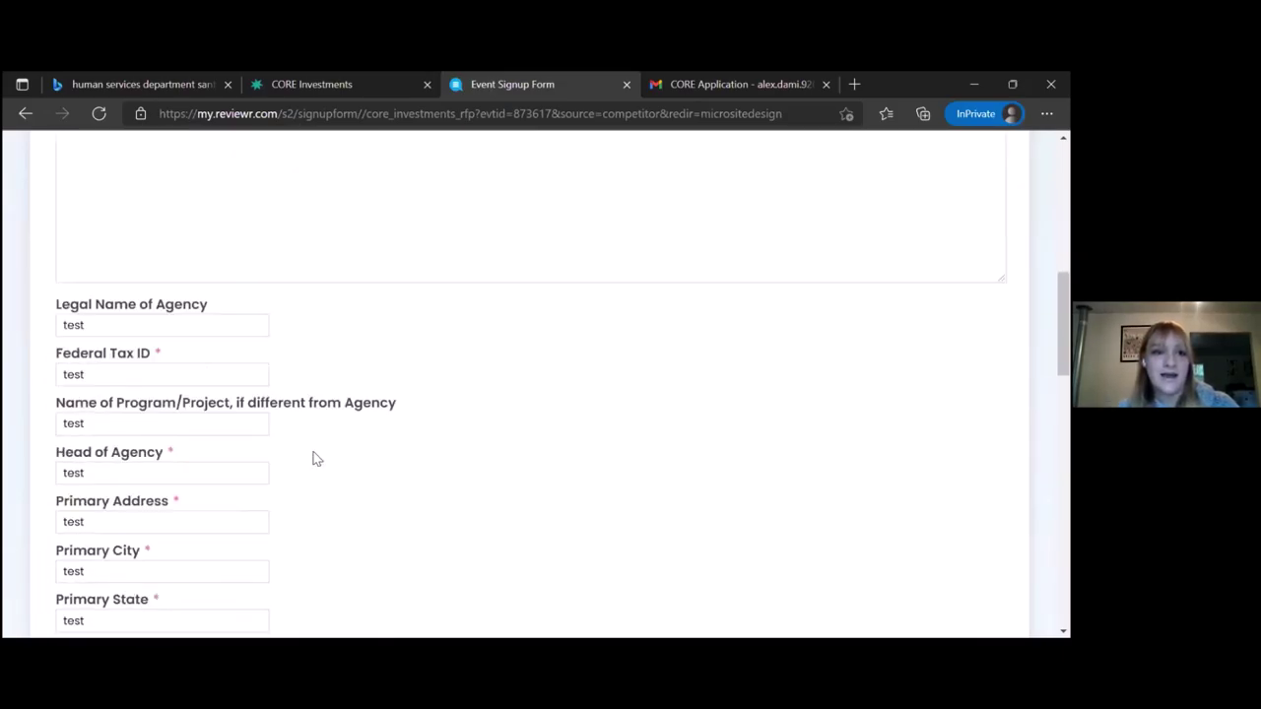
pyautogui.scroll(-2, 313, 458)
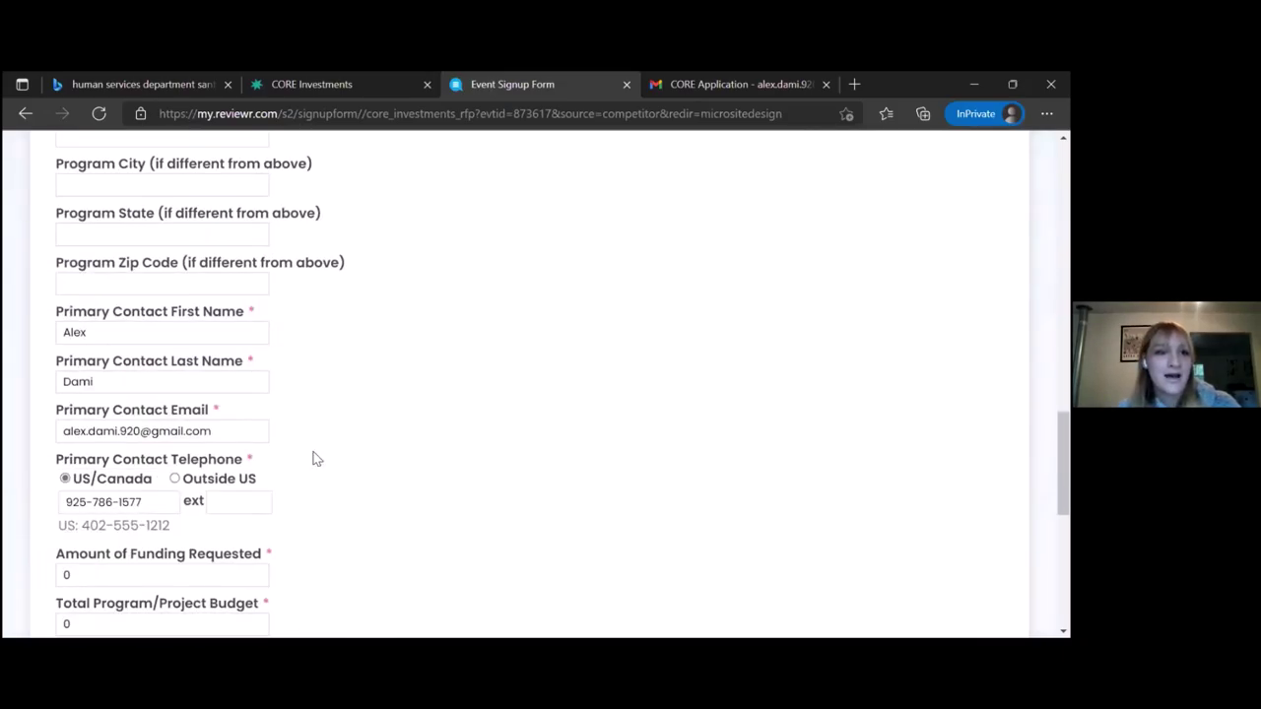
pyautogui.scroll(1, 313, 457)
pyautogui.scroll(-2, 315, 458)
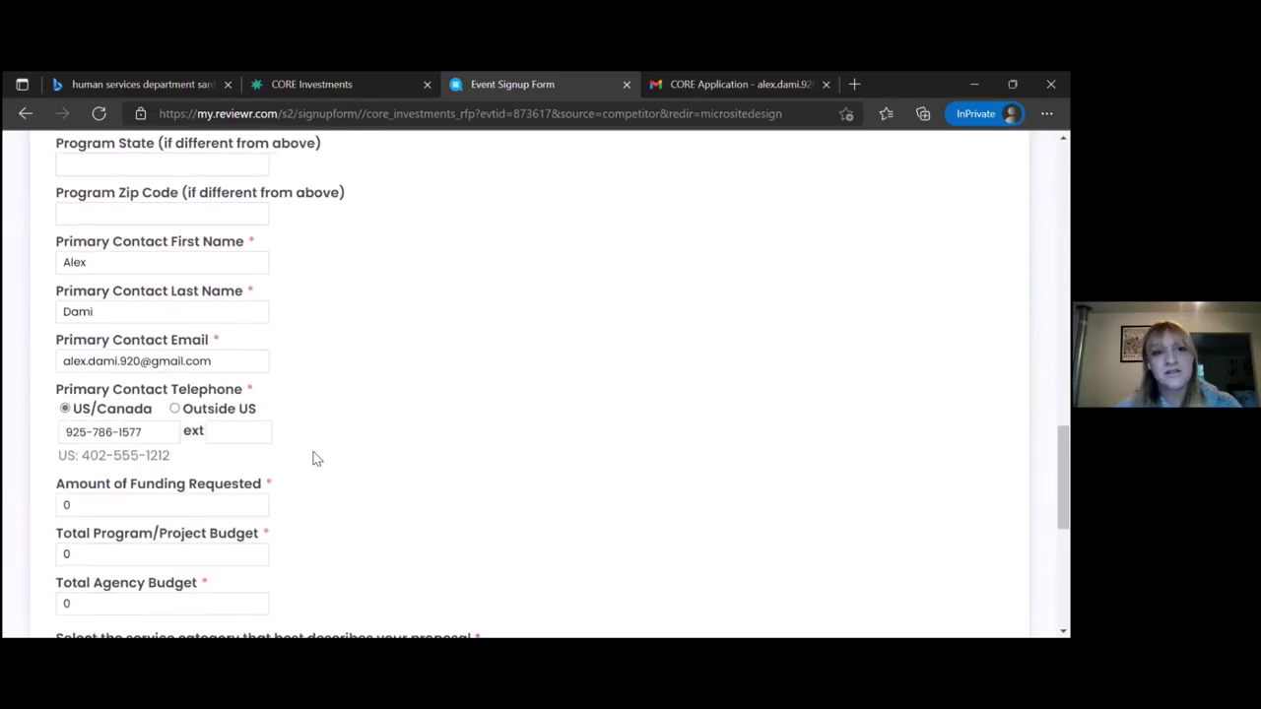
pyautogui.scroll(-2, 315, 458)
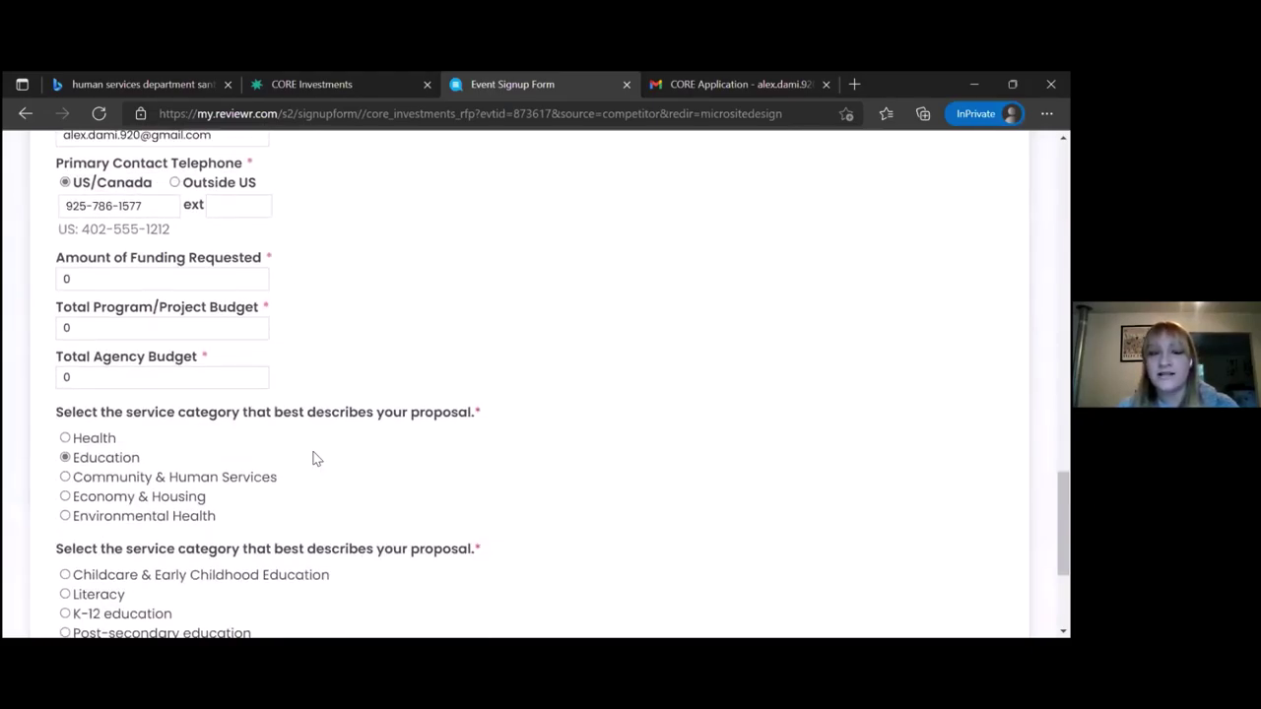
# Leave Total Agency Budget unchanged and continue to the single-or-collaborative agency question
pyautogui.moveTo(118, 379); pyautogui.dragTo(36, 365)
pyautogui.click(335, 323)
pyautogui.scroll(-2, 335, 323)
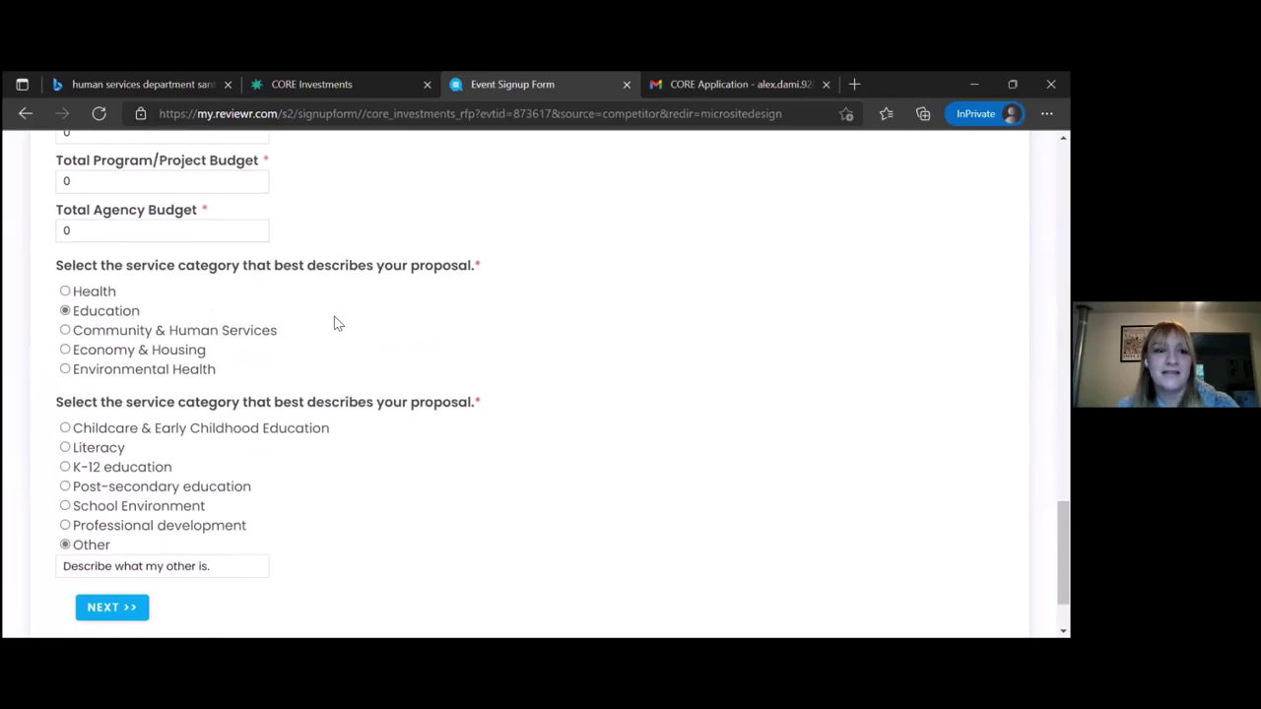
pyautogui.scroll(-1, 335, 323)
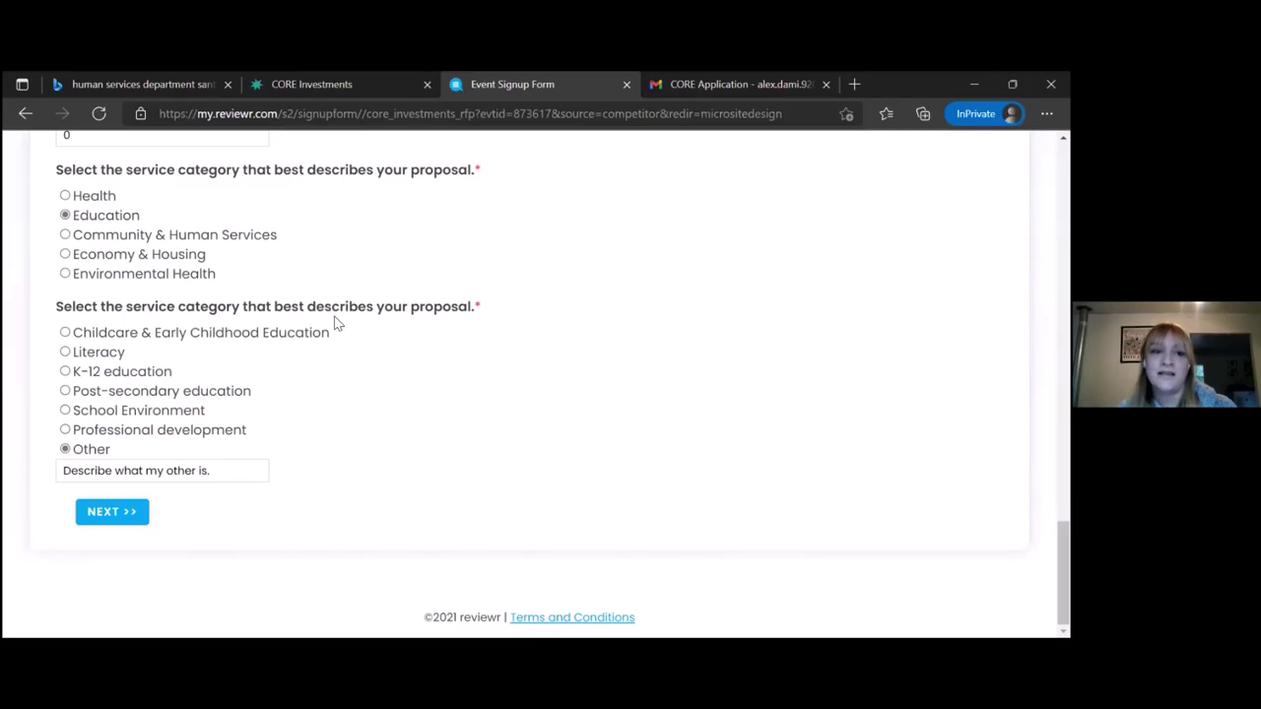
pyautogui.click(114, 515)
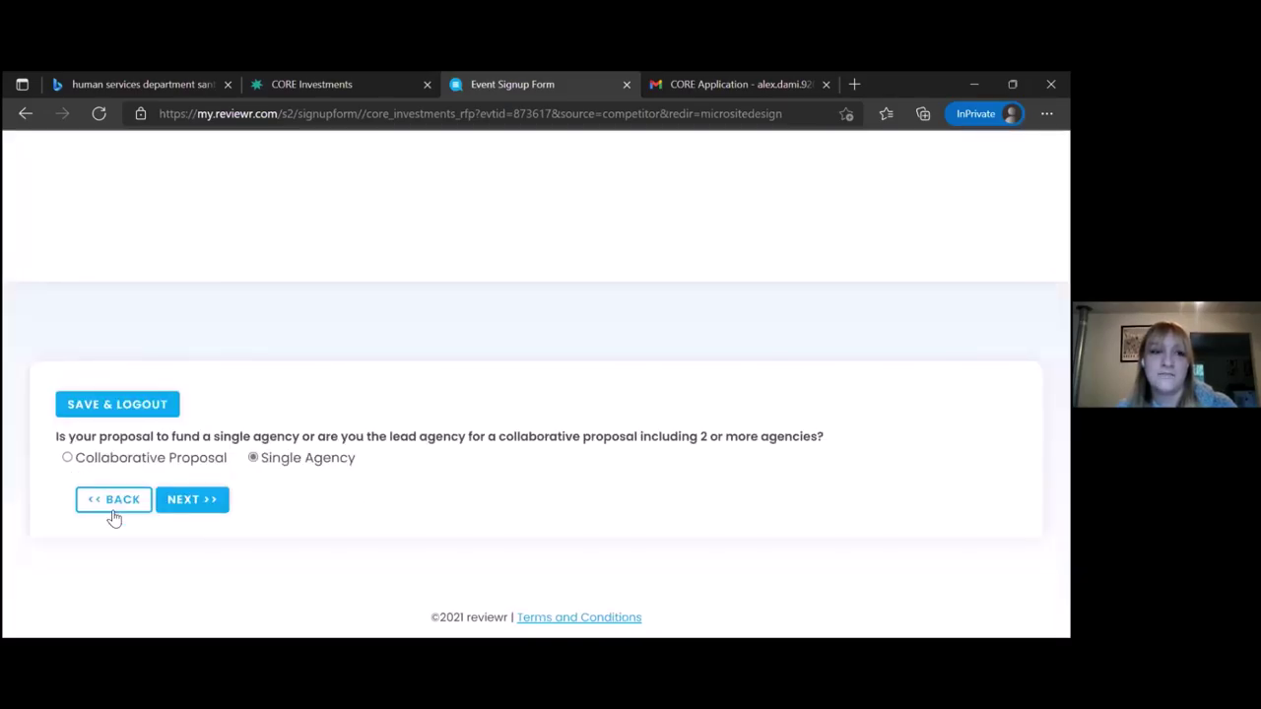
# Mark the proposal Collaborative and set the partnering agencies to 1, then 3
pyautogui.scroll(-1, 114, 519)
pyautogui.scroll(1, 114, 519)
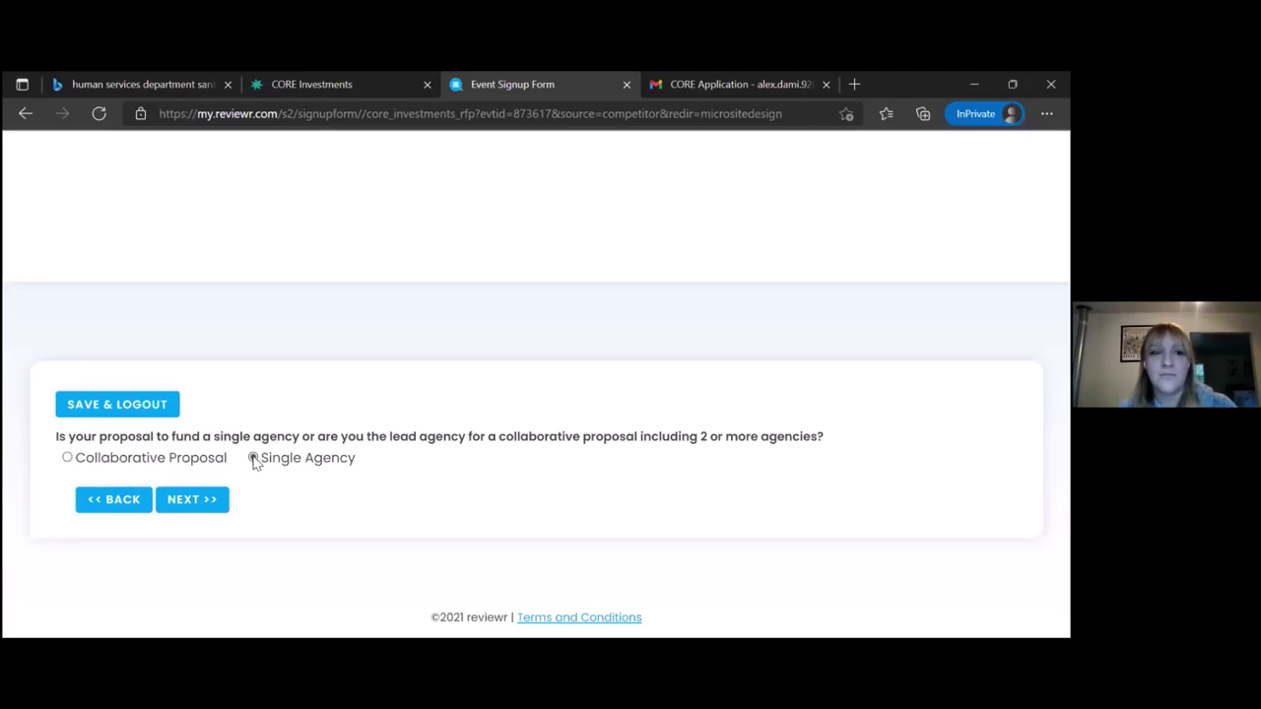
pyautogui.click(66, 458)
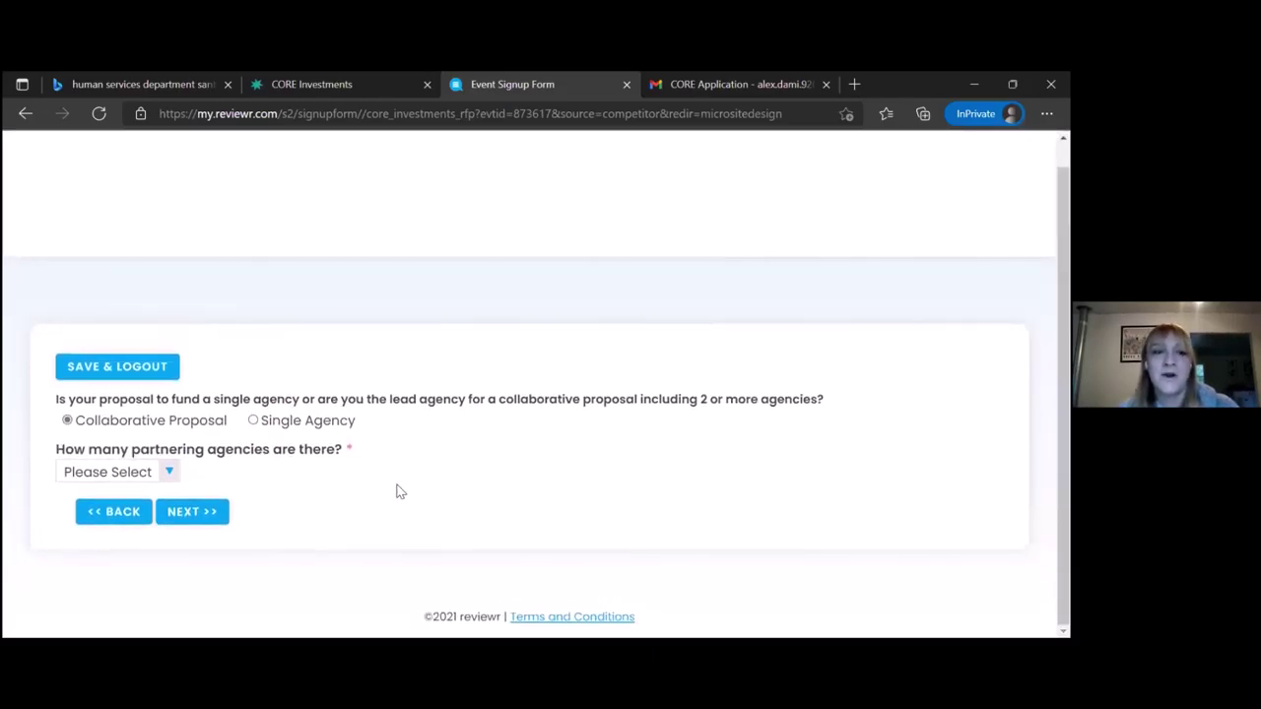
pyautogui.click(170, 473)
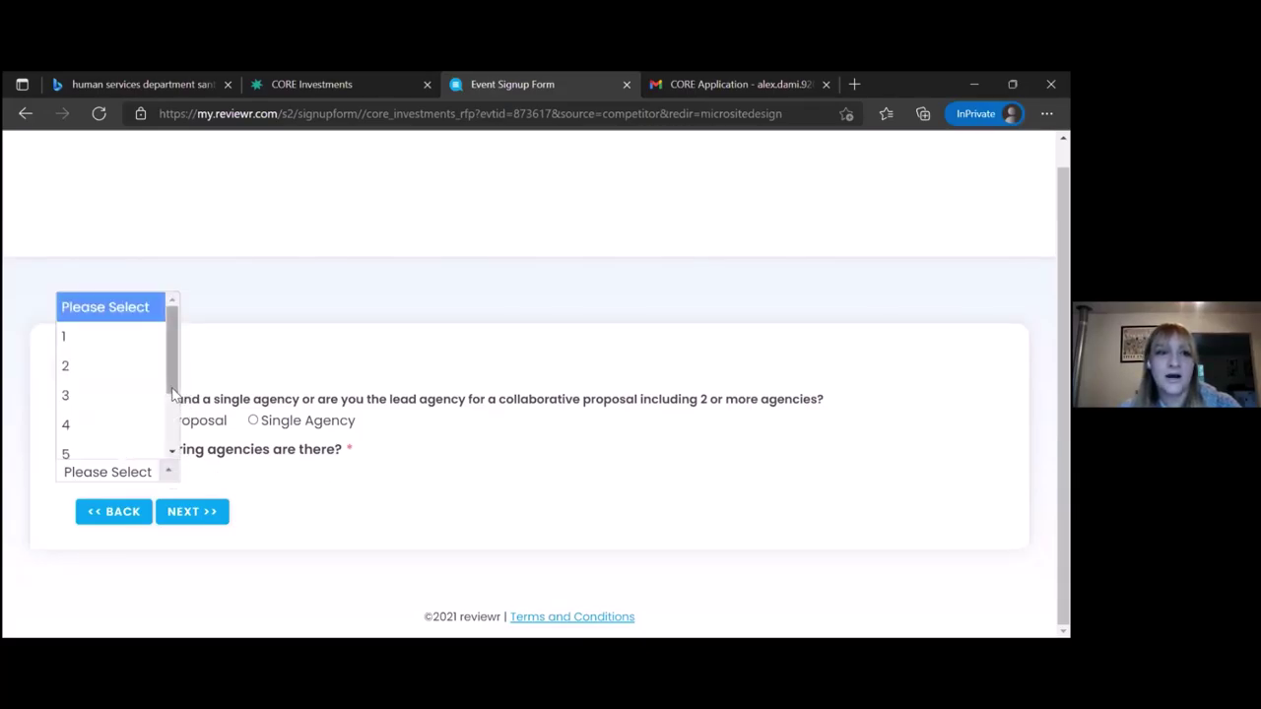
pyautogui.moveTo(172, 396)
pyautogui.mouseDown()
pyautogui.moveTo(171, 446)
pyautogui.moveTo(181, 388)
pyautogui.mouseUp()
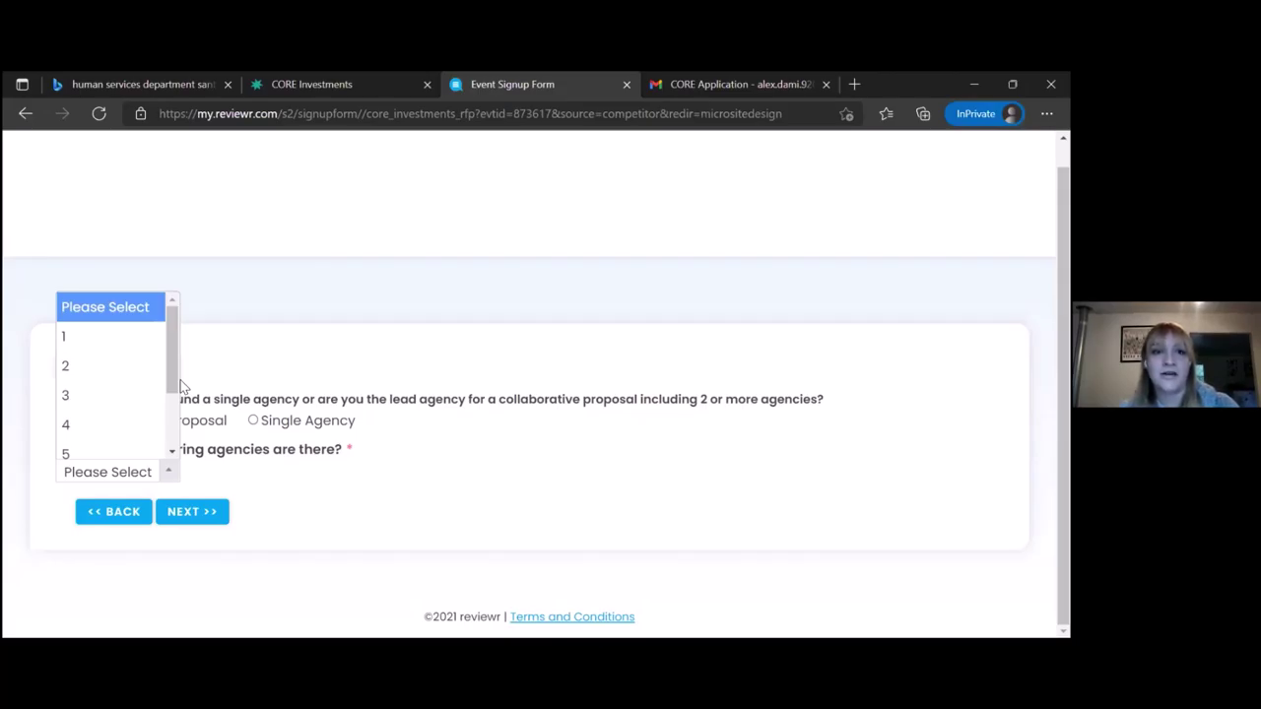
pyautogui.click(119, 341)
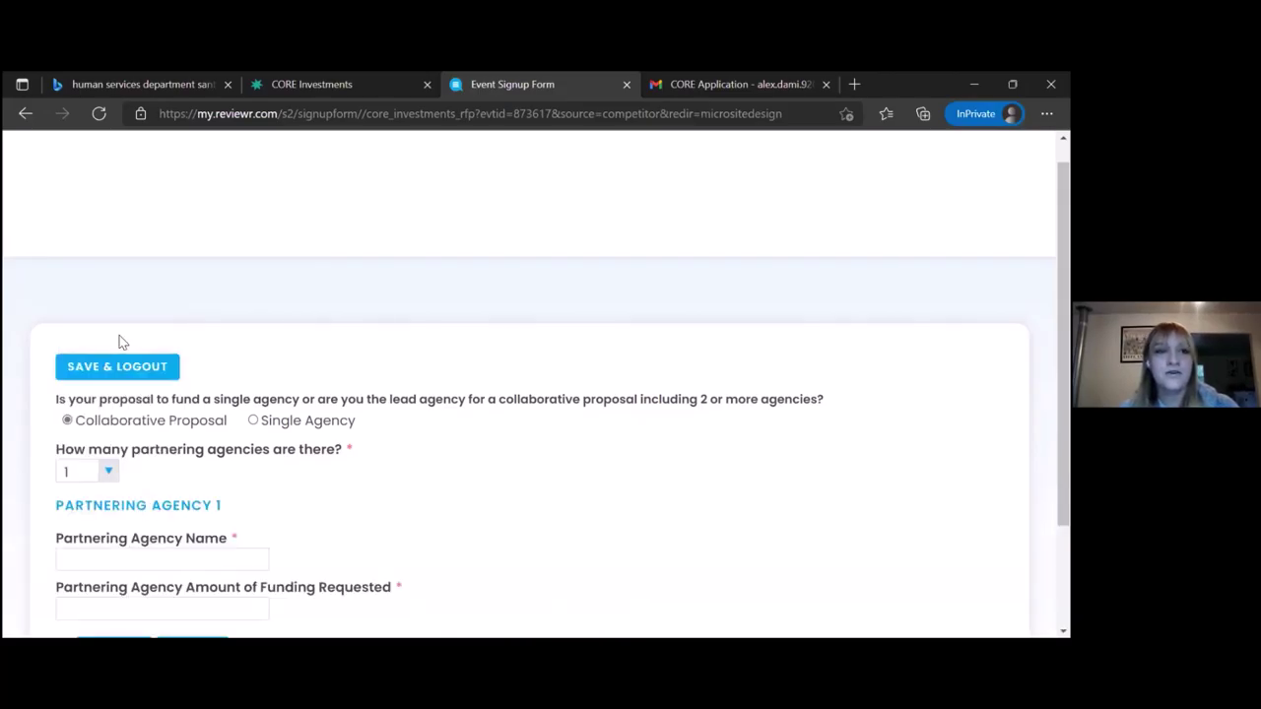
pyautogui.scroll(-2, 119, 342)
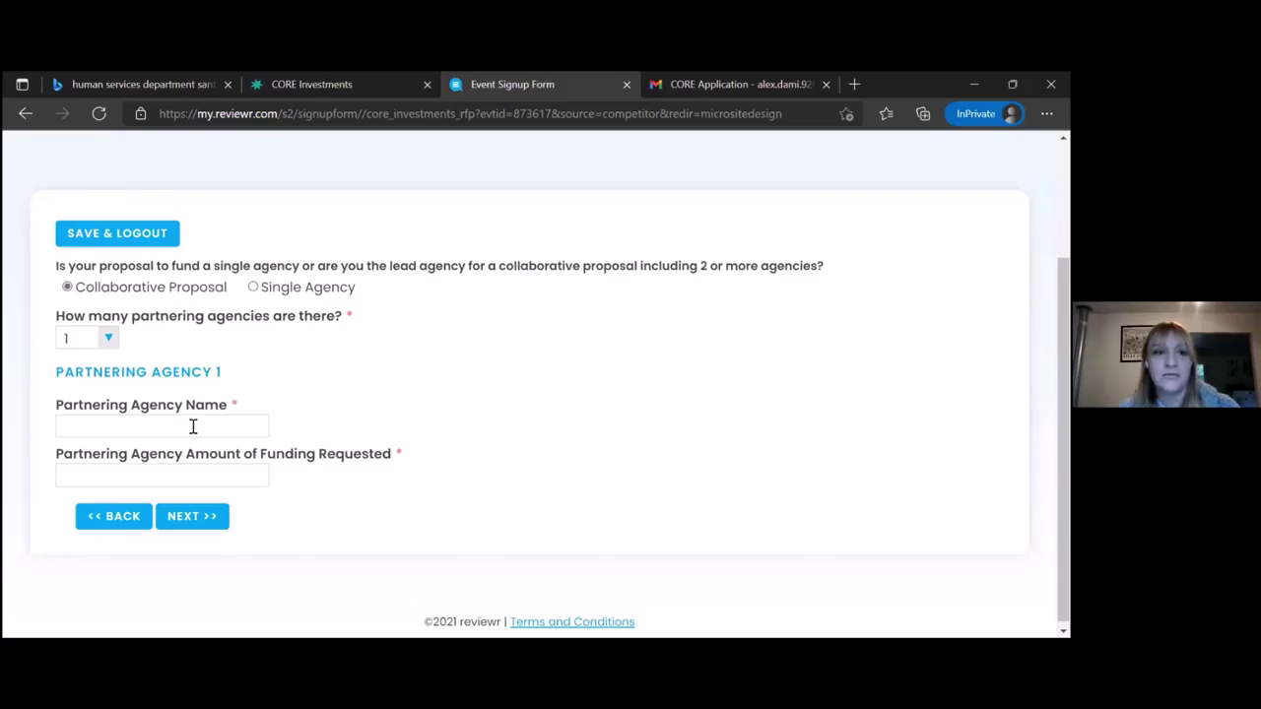
pyautogui.click(107, 338)
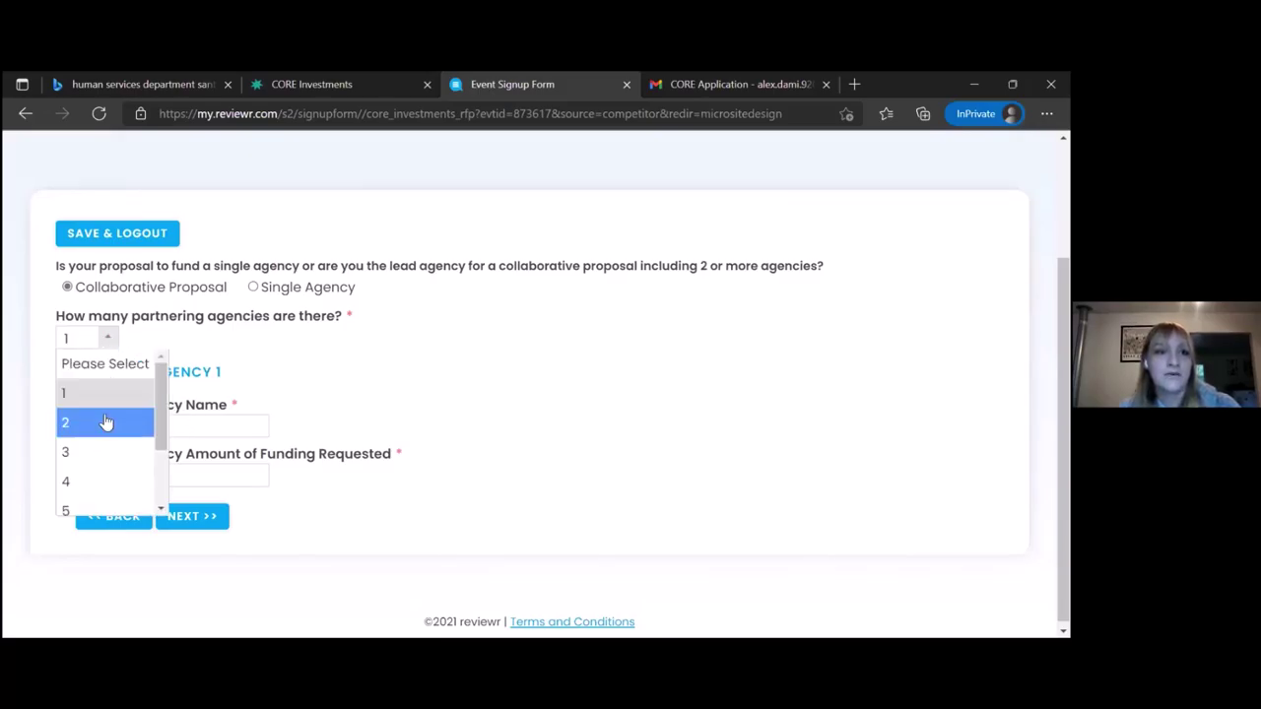
pyautogui.click(96, 452)
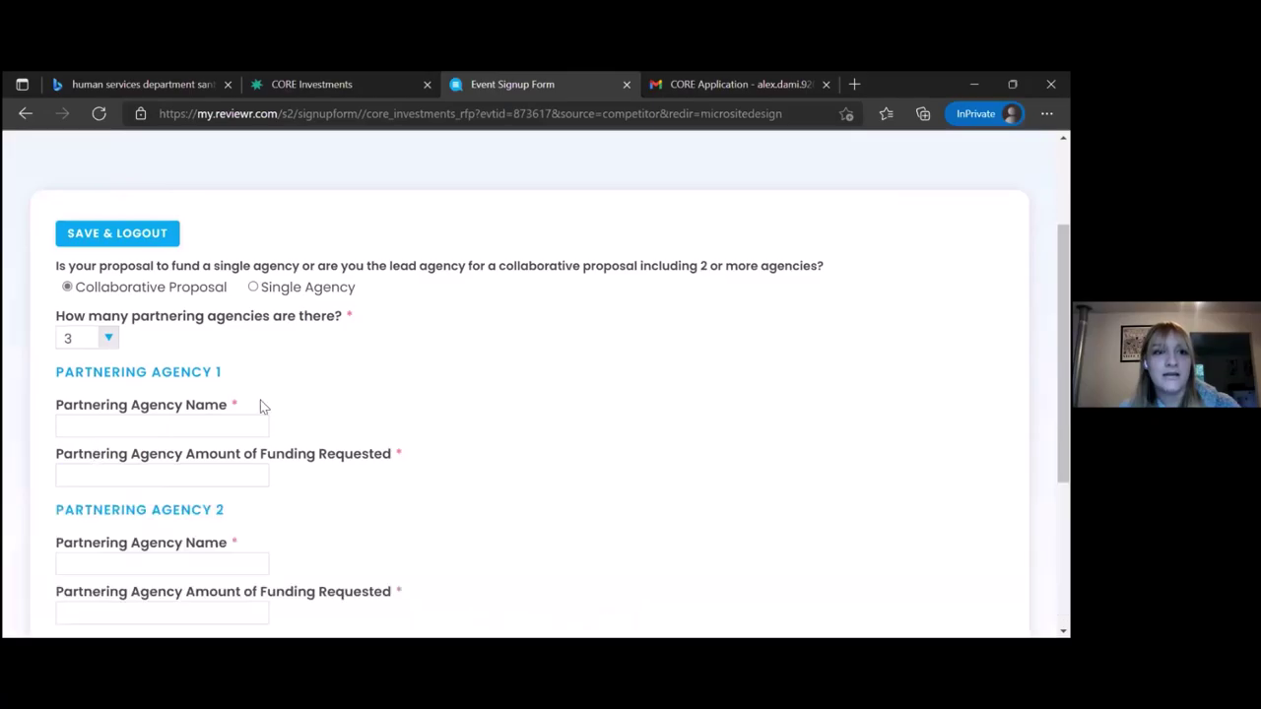
# Reset the partnering-agency count to Please Select and choose Single Agency
pyautogui.scroll(-2, 392, 414)
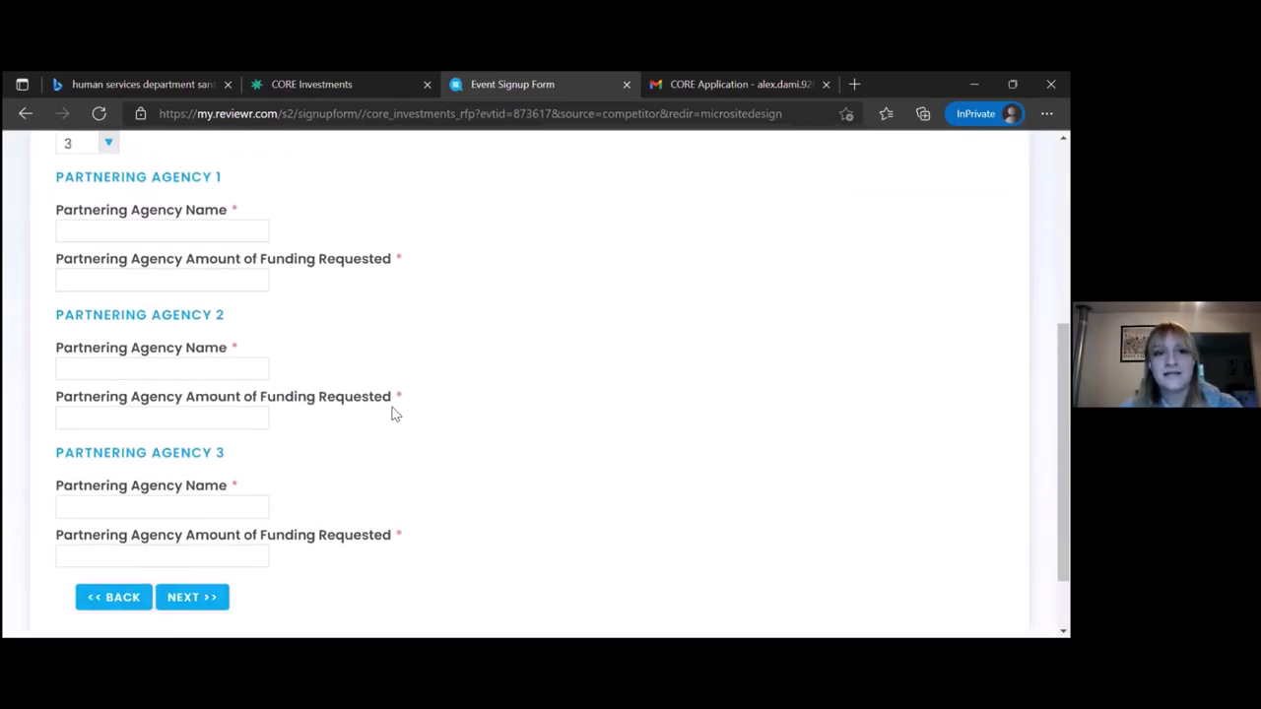
pyautogui.scroll(-1, 392, 414)
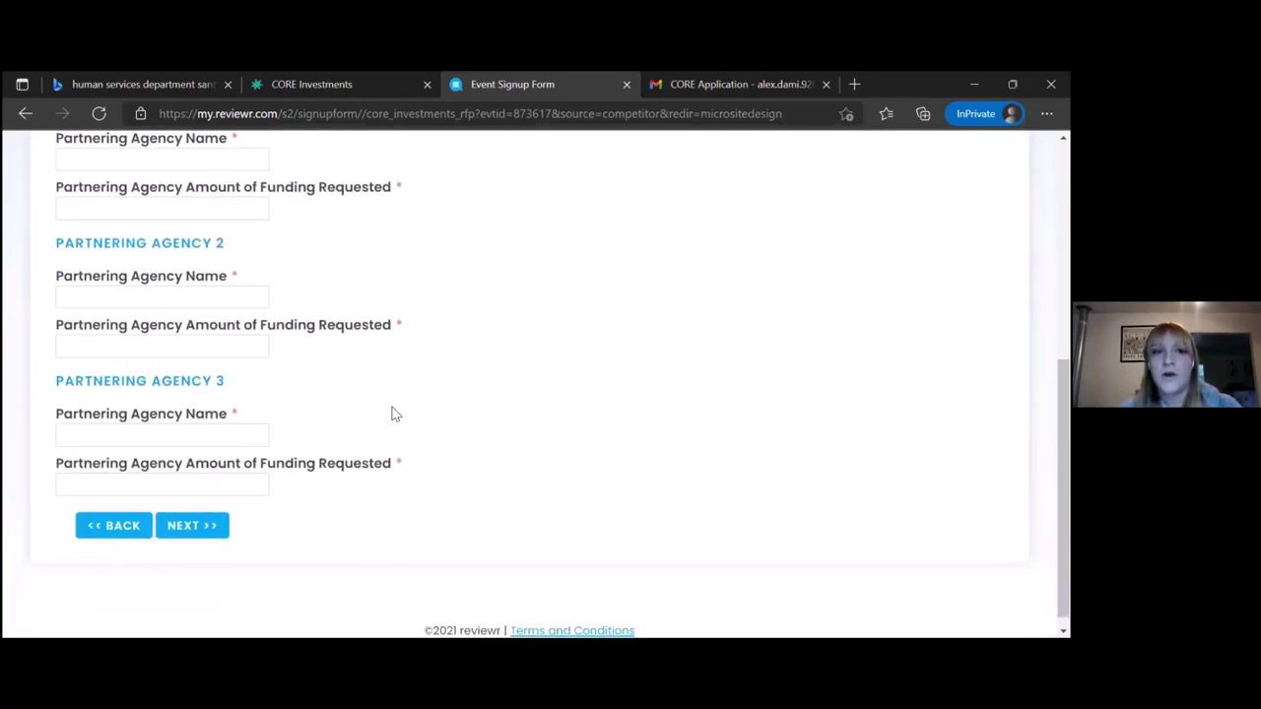
pyautogui.scroll(2, 392, 414)
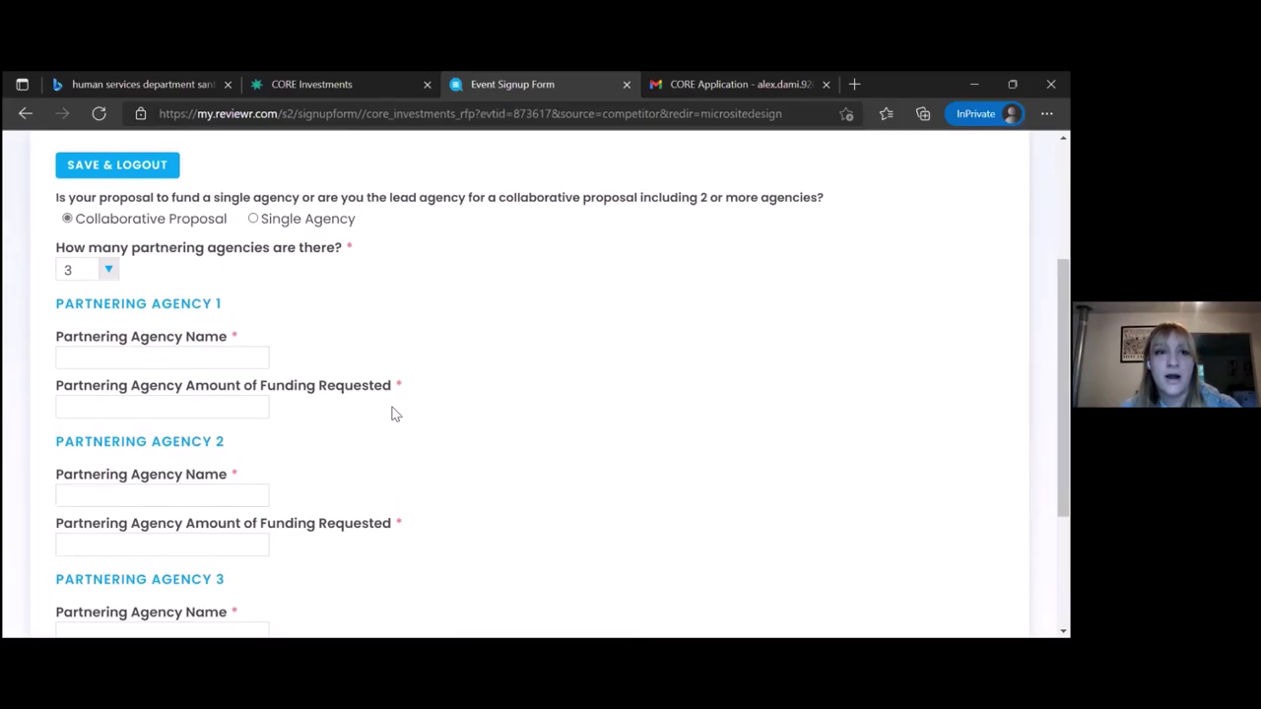
pyautogui.click(109, 274)
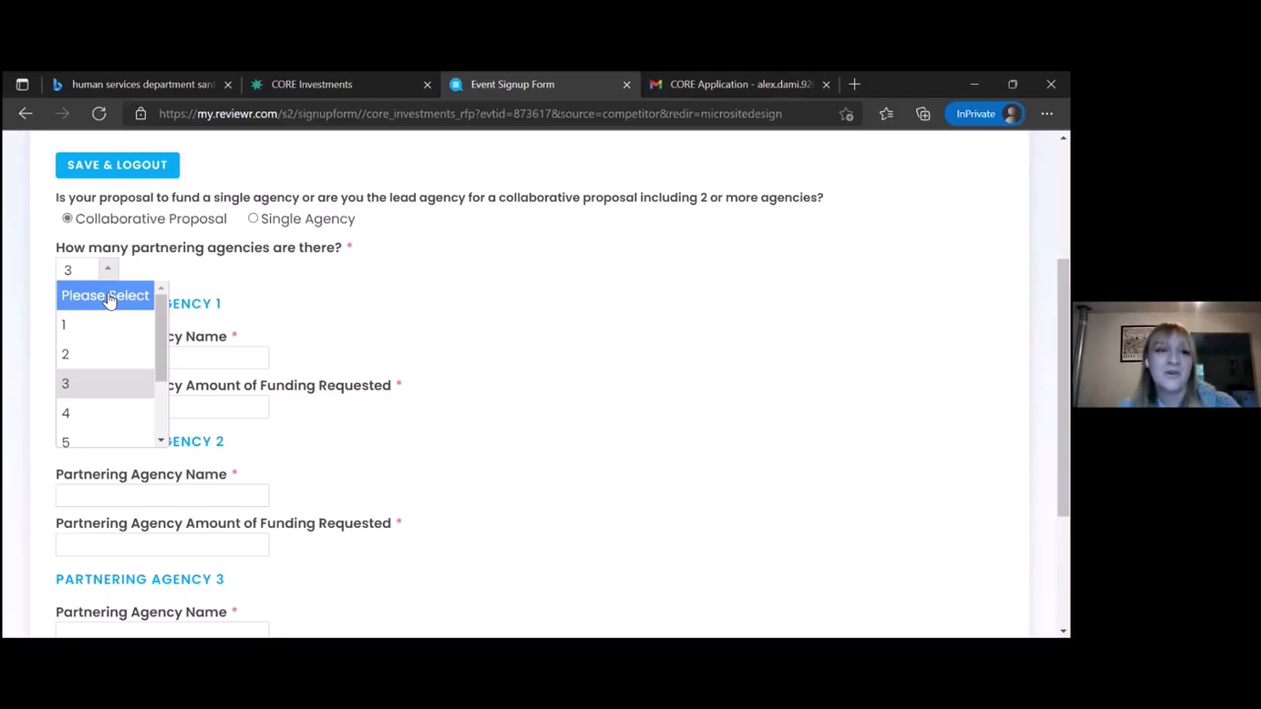
pyautogui.click(109, 296)
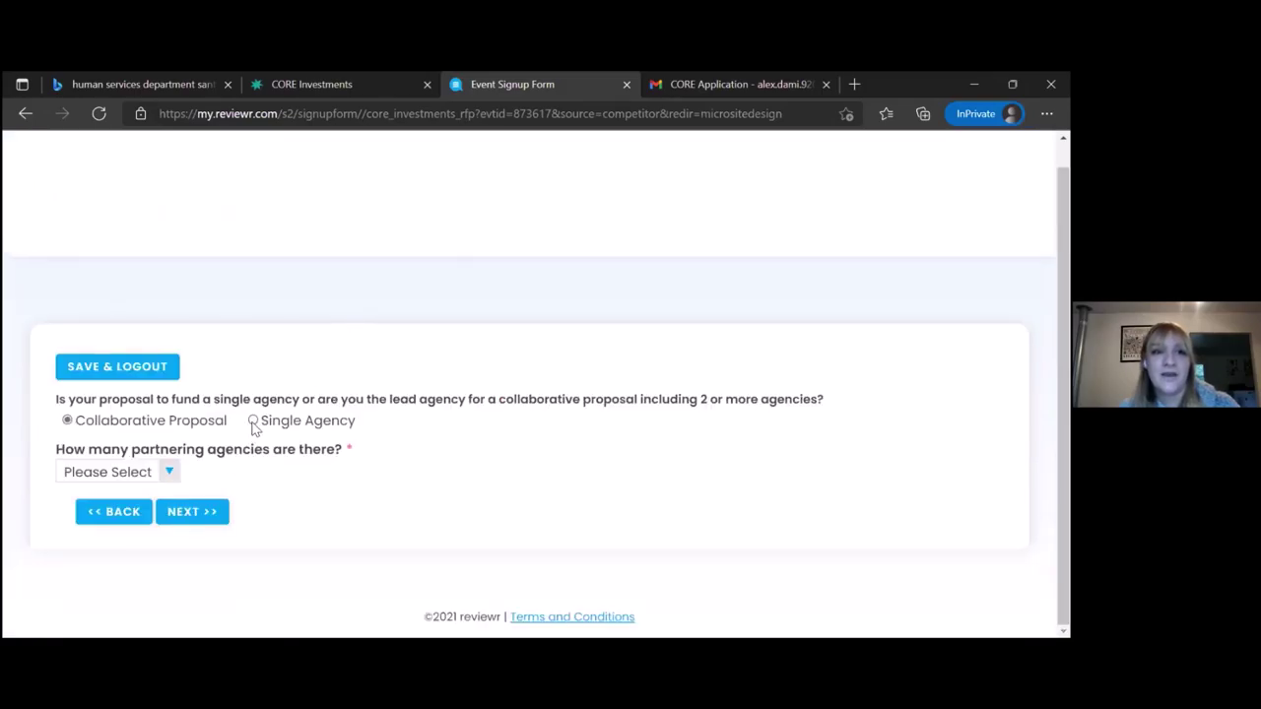
pyautogui.click(253, 422)
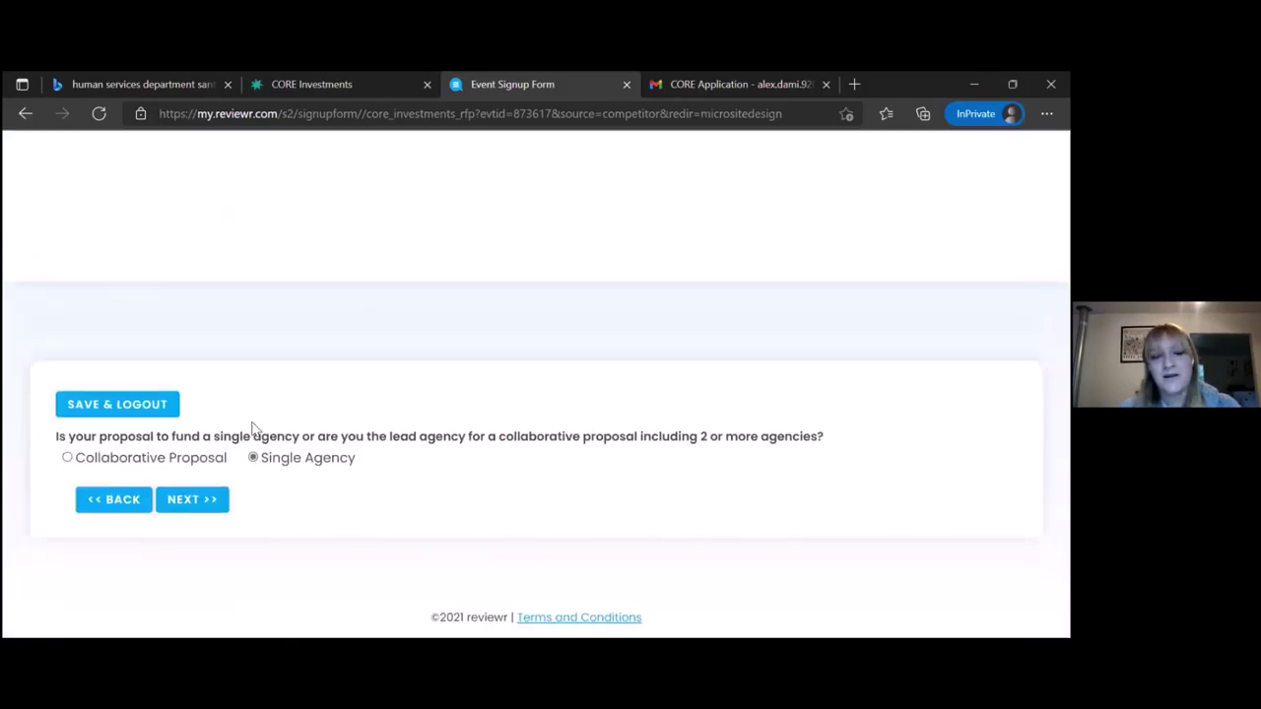
# On the Why do it? page, select Economic Security & Mobility and Increased economic vitality
pyautogui.click(193, 500)
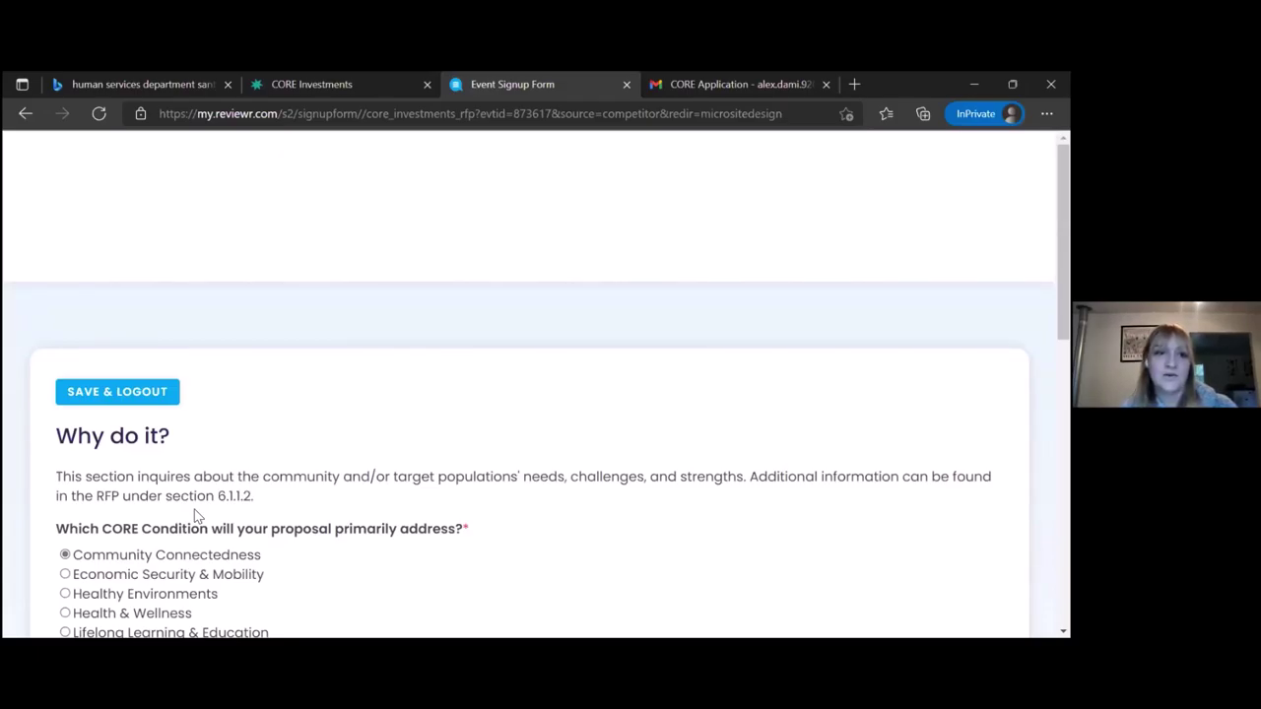
pyautogui.scroll(-1, 195, 514)
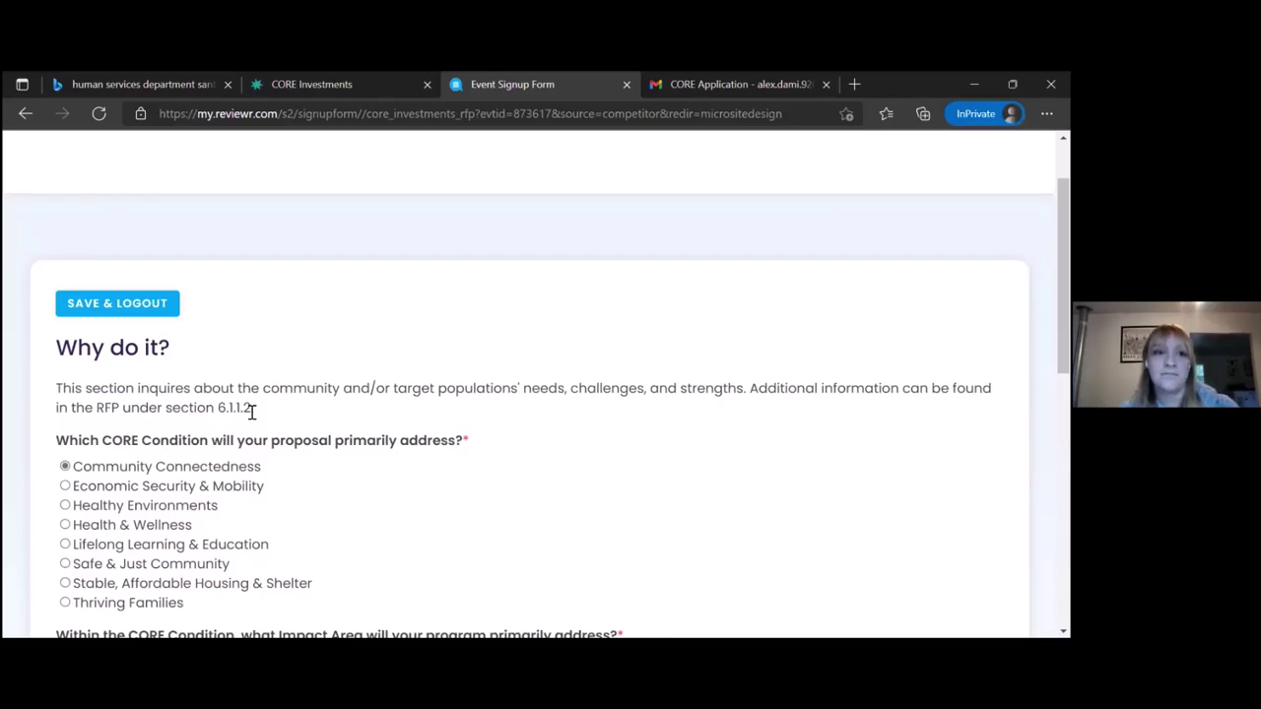
pyautogui.scroll(-1, 251, 414)
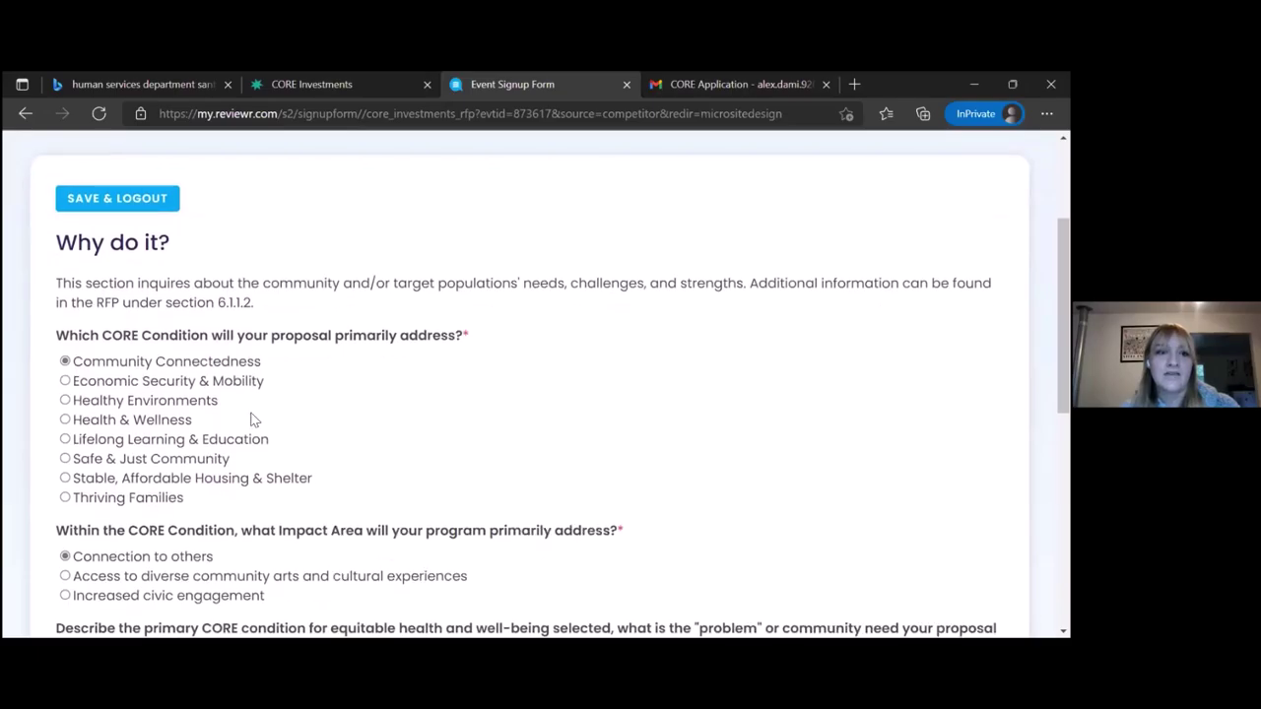
pyautogui.scroll(-1, 252, 404)
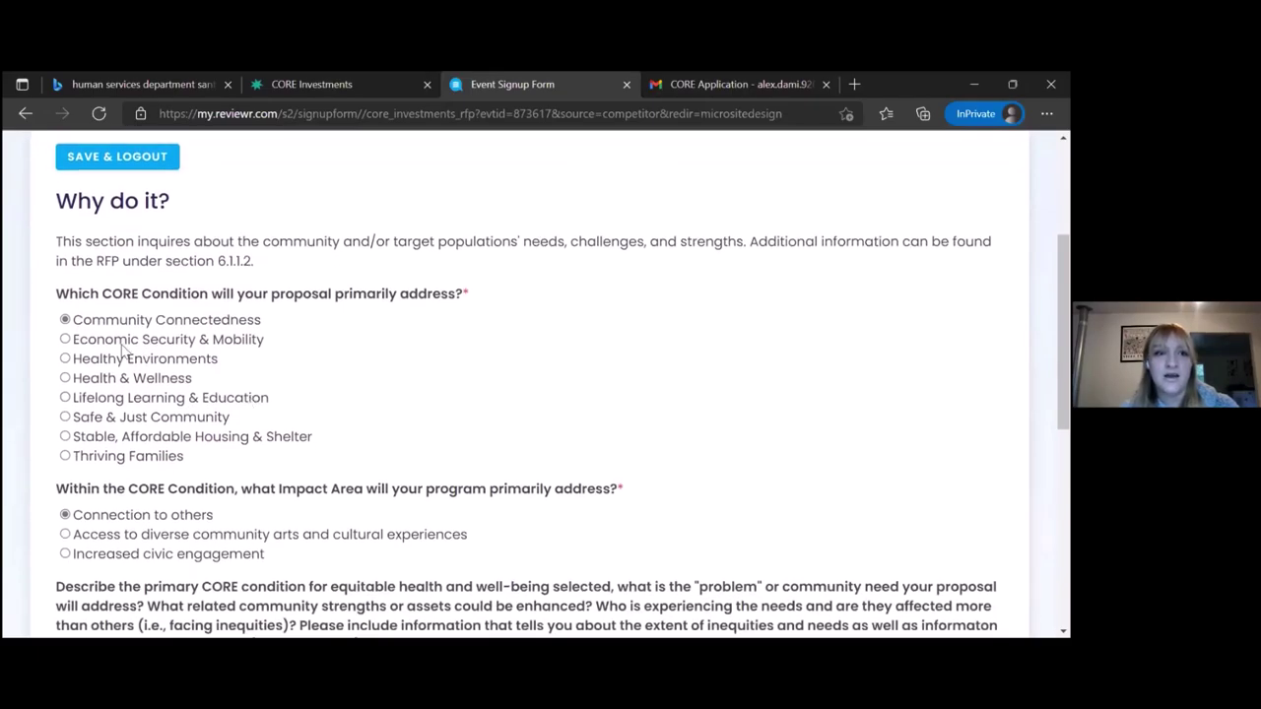
pyautogui.click(65, 340)
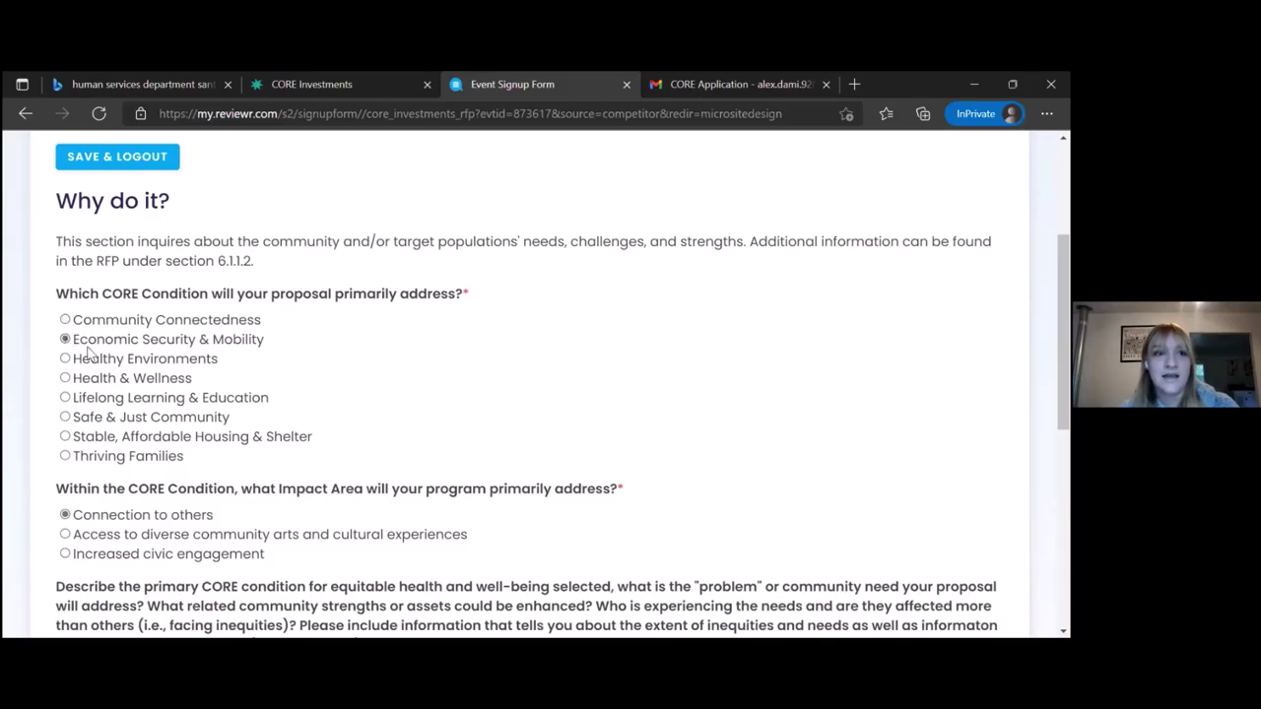
pyautogui.scroll(-2, 100, 517)
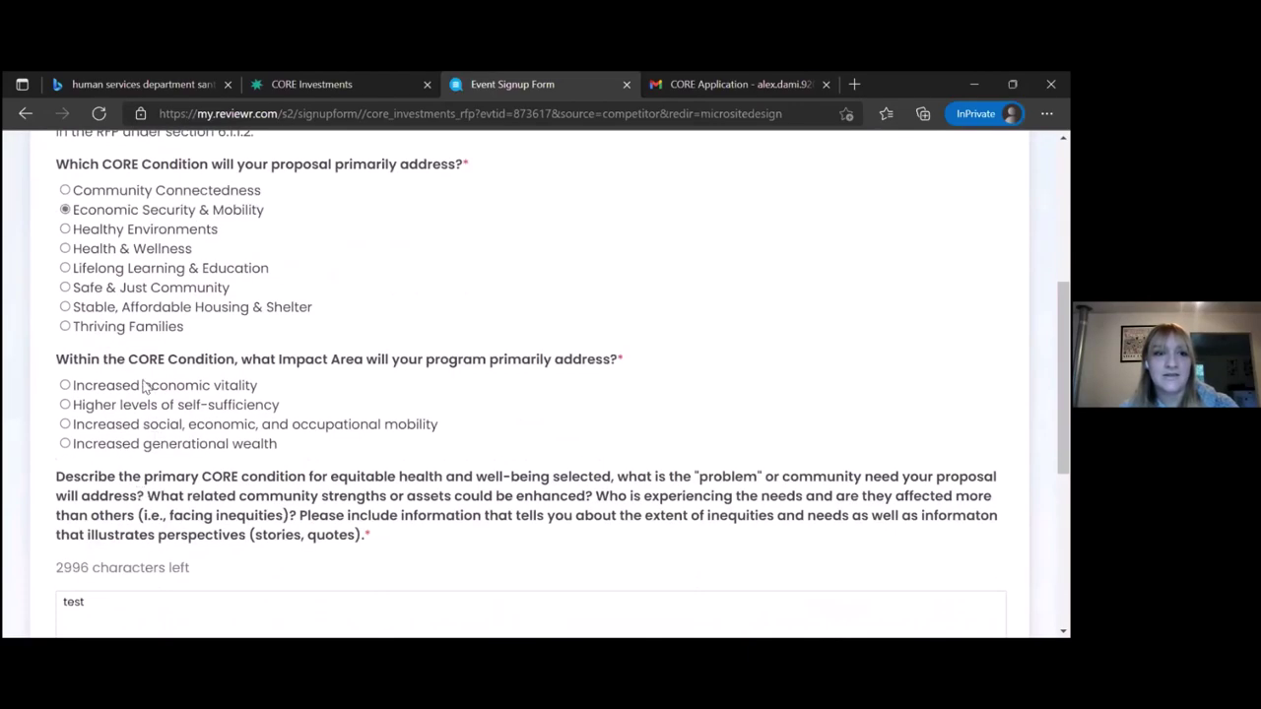
pyautogui.scroll(1, 126, 374)
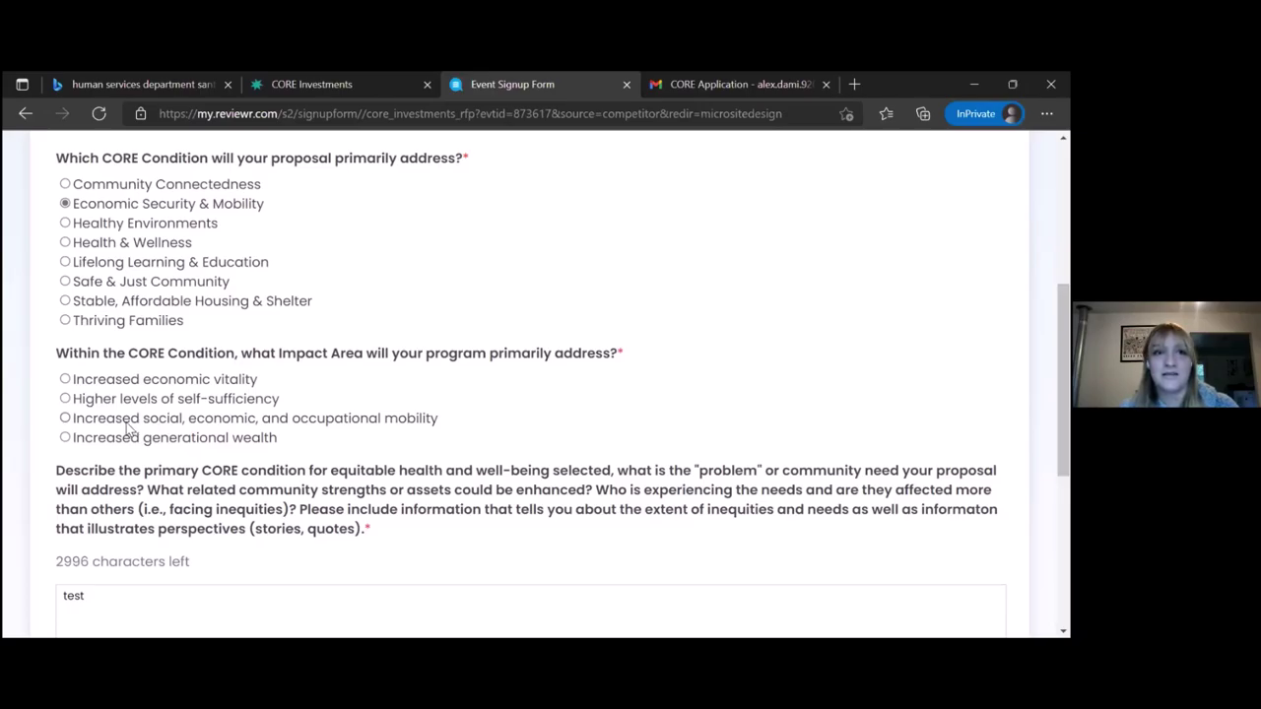
pyautogui.click(65, 380)
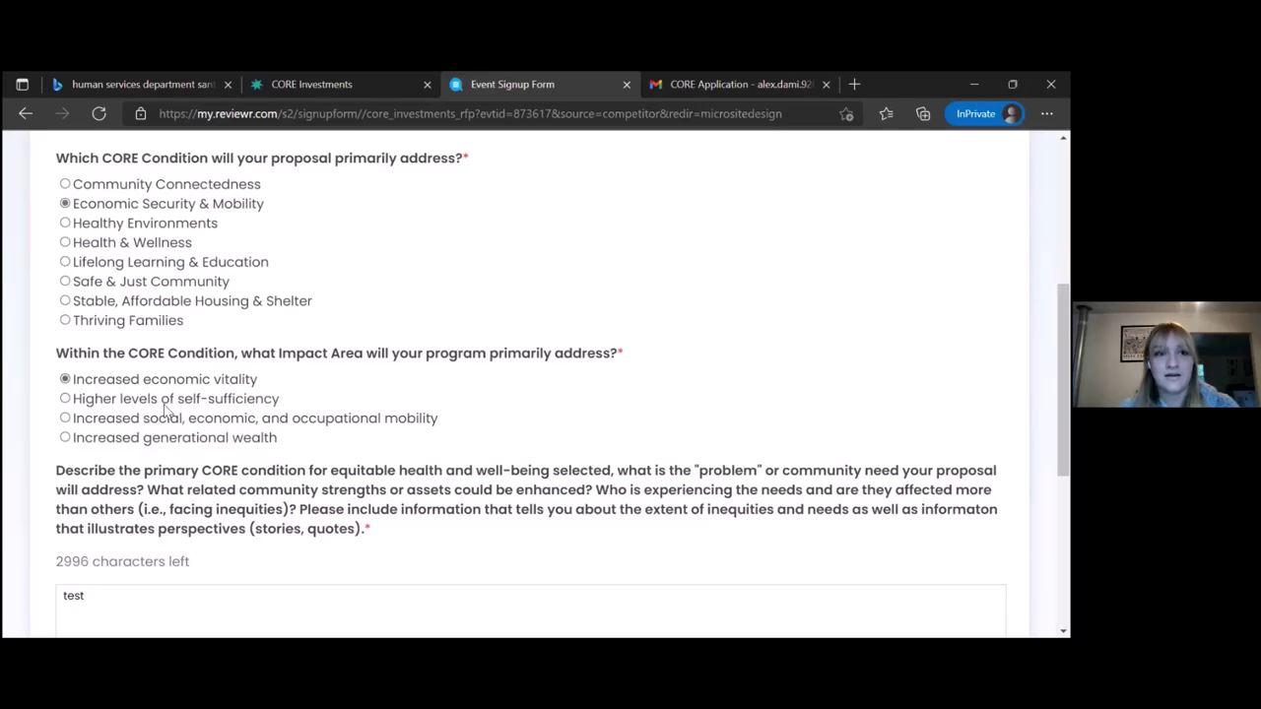
# Replace the CORE condition description with 'test'
pyautogui.scroll(-1, 165, 413)
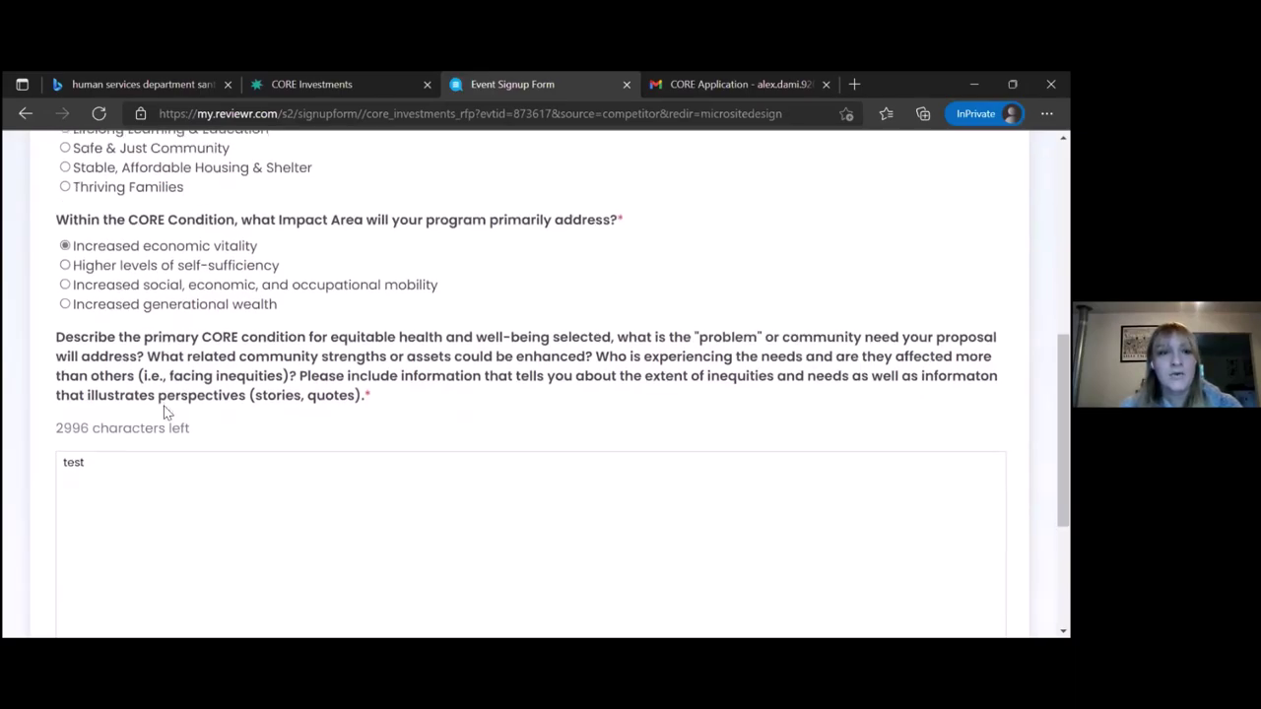
pyautogui.scroll(-1, 165, 410)
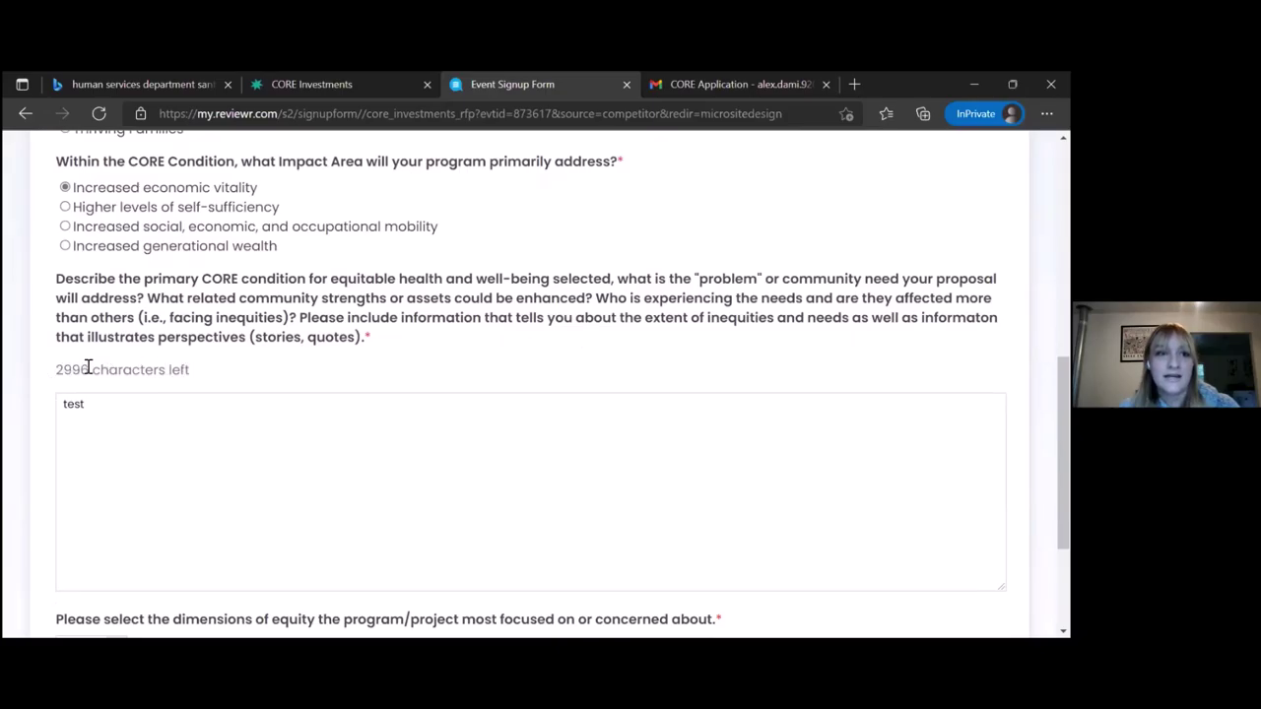
pyautogui.click(109, 414)
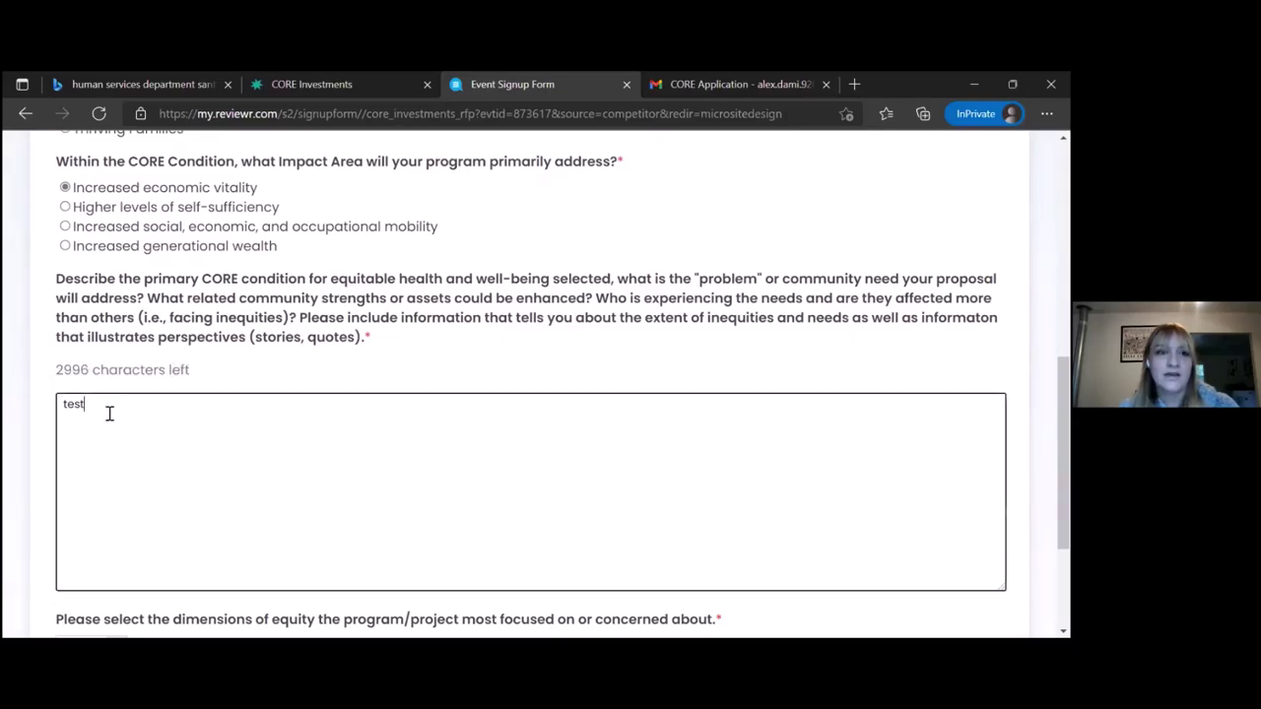
pyautogui.press('BackSpace')
pyautogui.press('BackSpace')
pyautogui.press('BackSpace')
pyautogui.press('BackSpace')
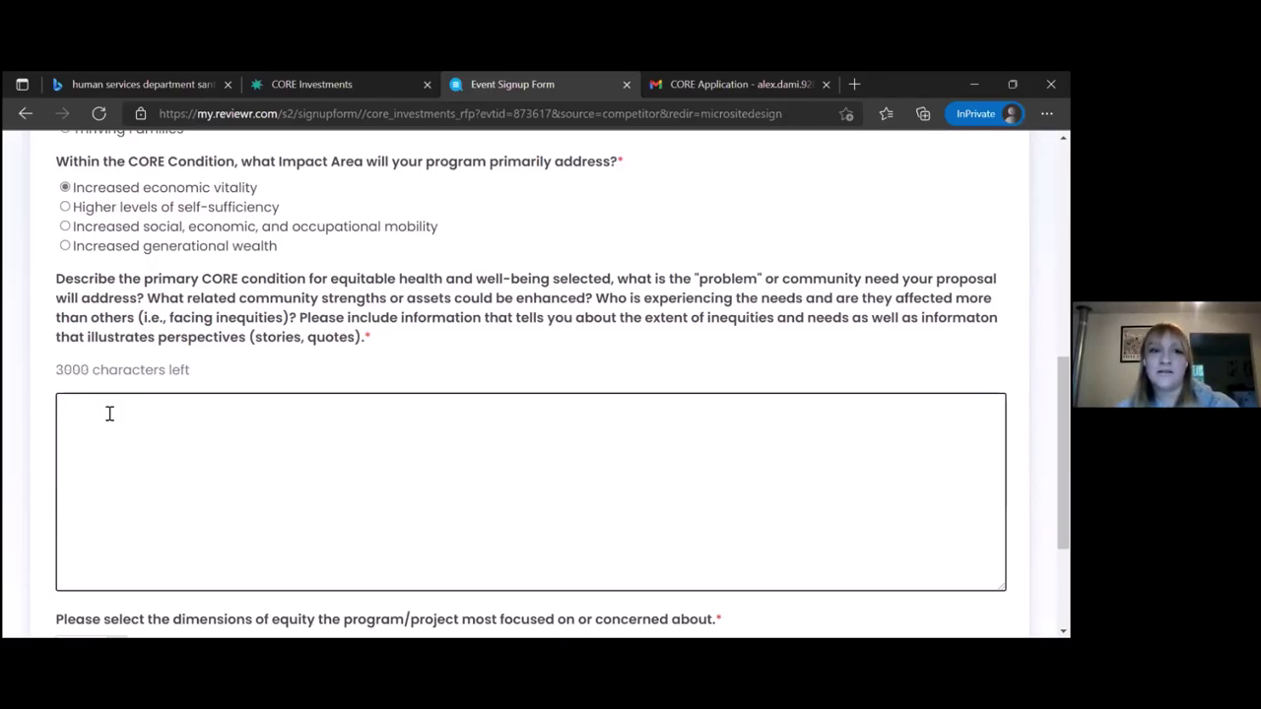
pyautogui.write('test')
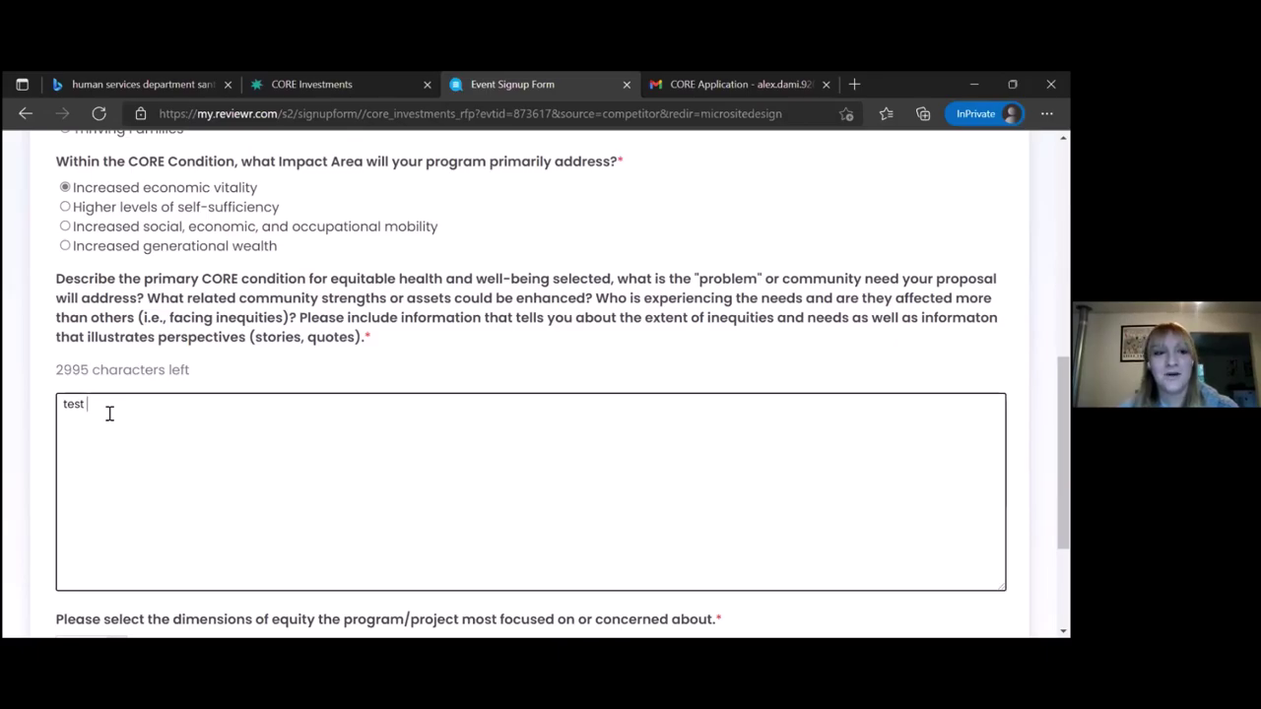
pyautogui.scroll(-3, 110, 413)
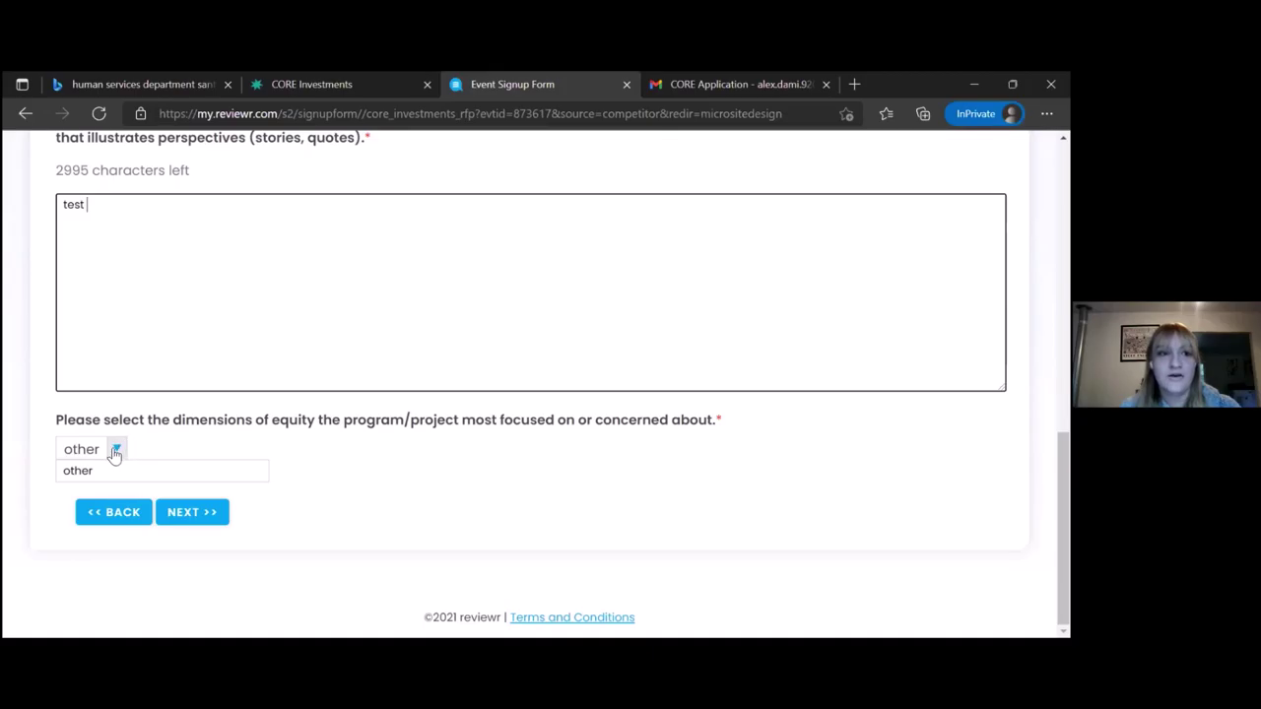
pyautogui.click(114, 453)
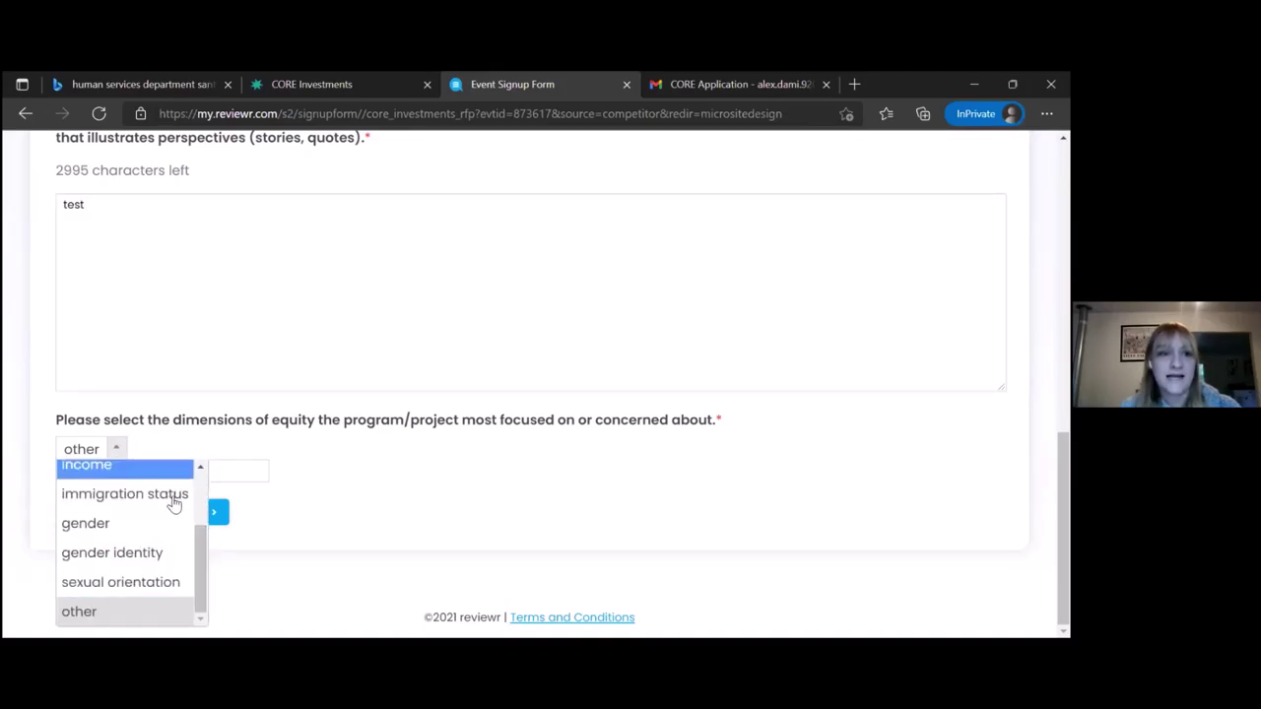
pyautogui.scroll(1, 196, 522)
pyautogui.scroll(-1, 196, 522)
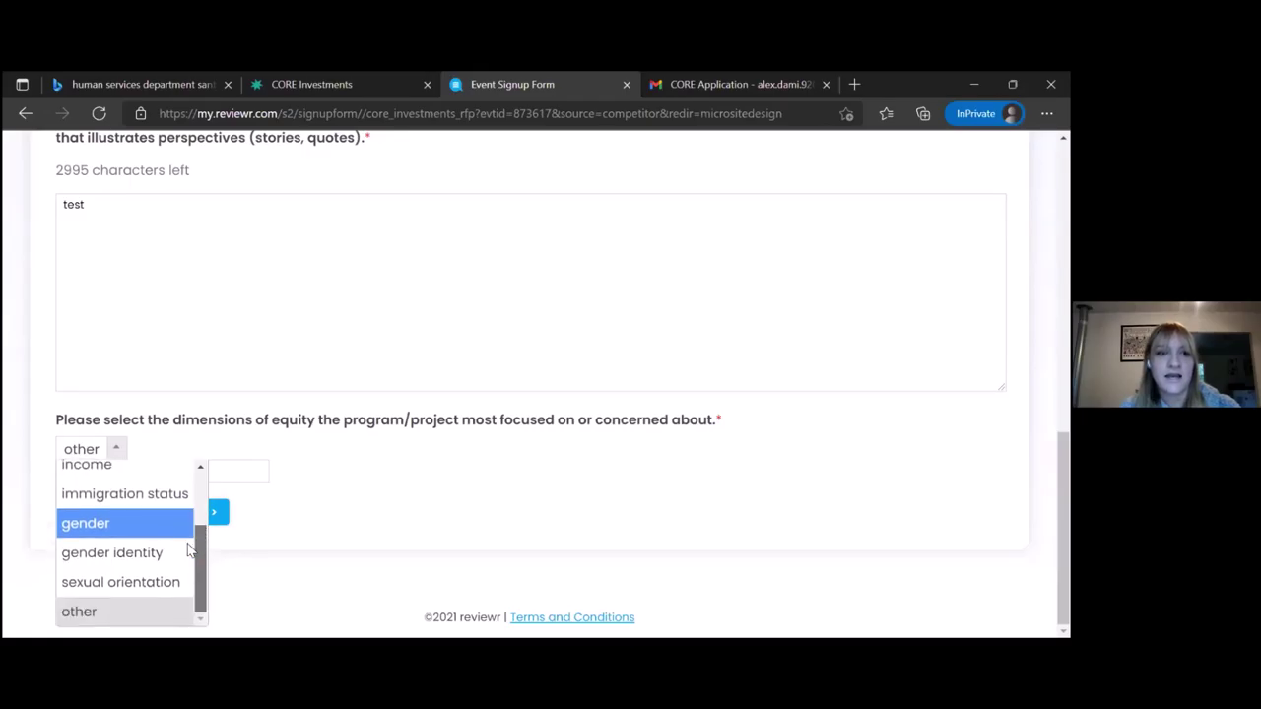
pyautogui.click(141, 608)
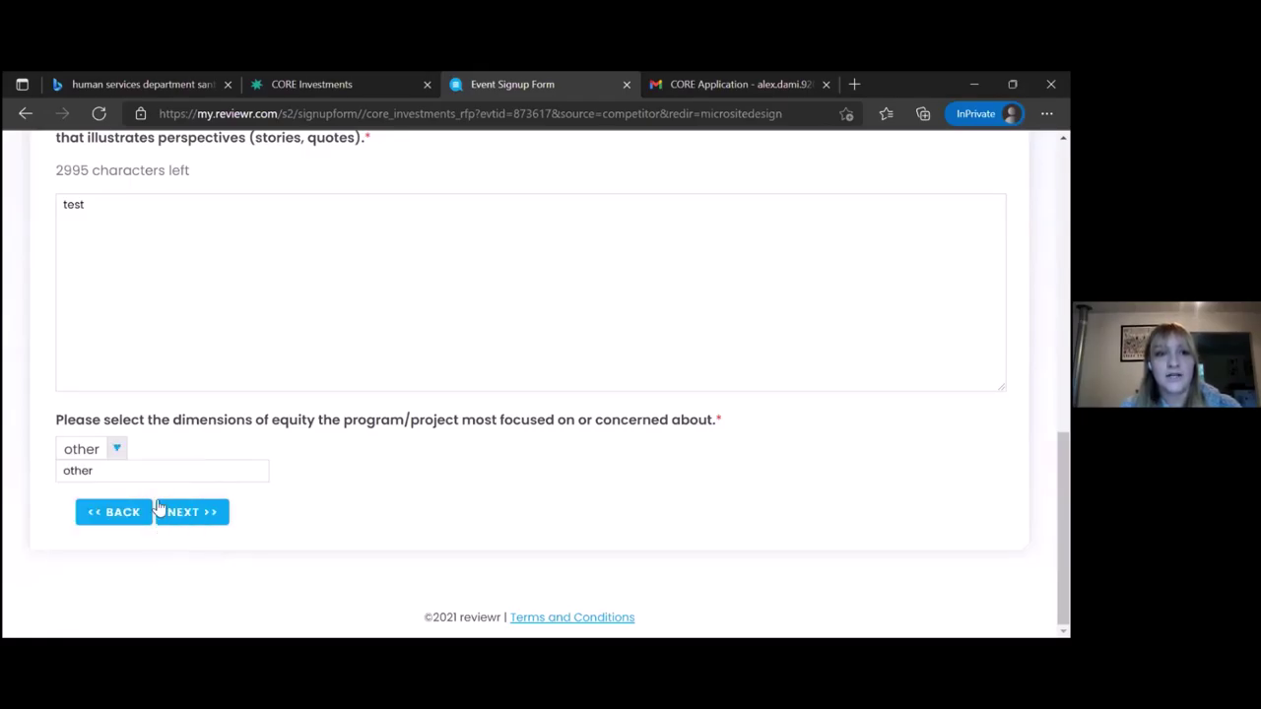
pyautogui.click(117, 469)
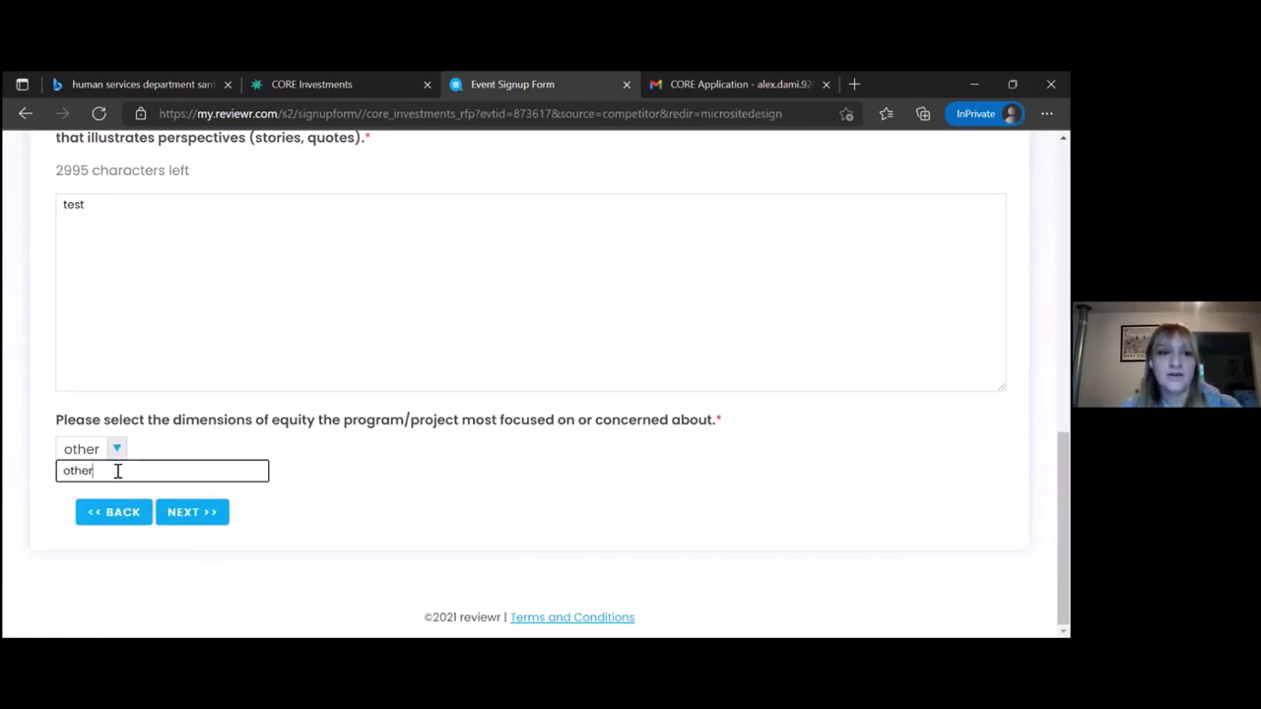
pyautogui.click(199, 518)
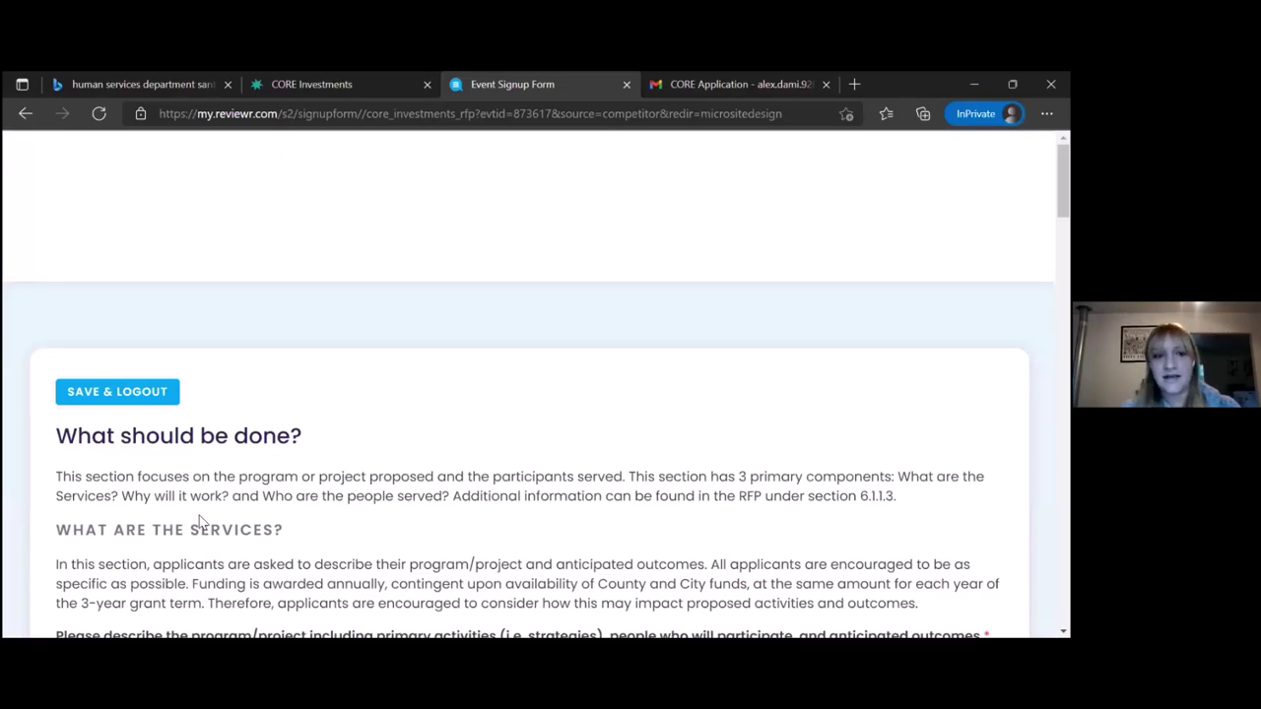
pyautogui.scroll(-1, 199, 520)
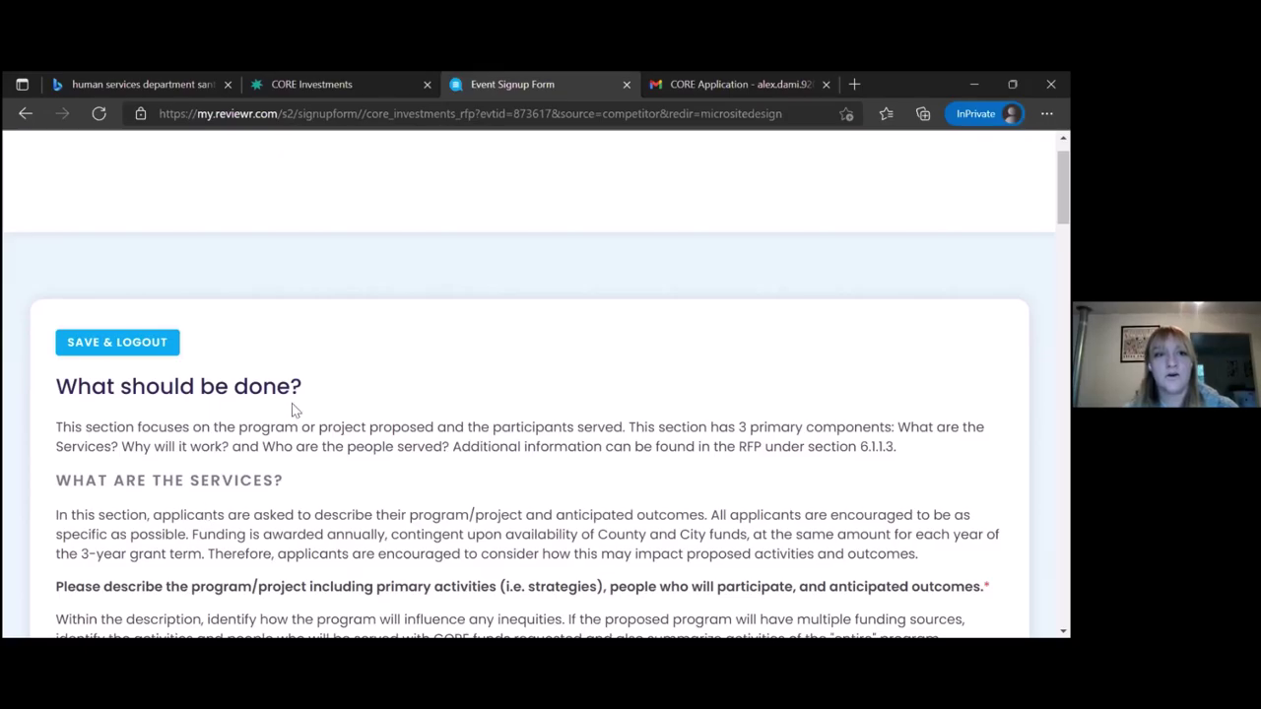
pyautogui.moveTo(217, 403); pyautogui.dragTo(60, 389)
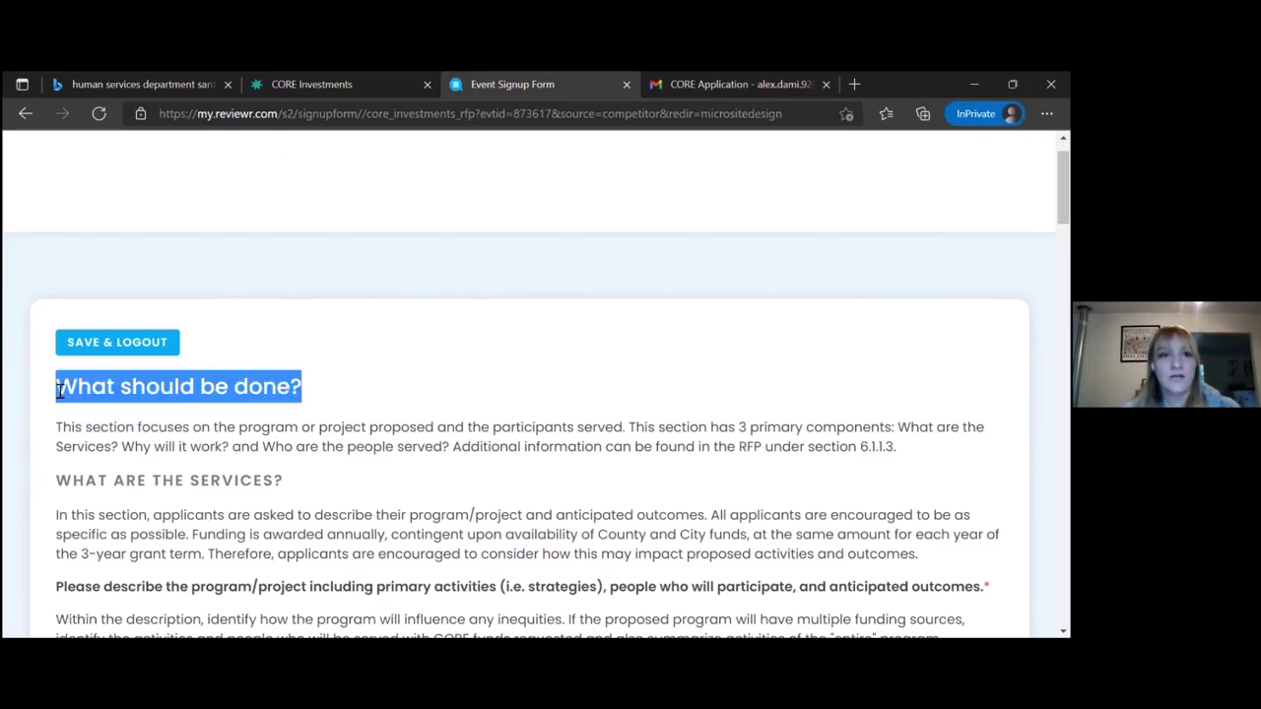
pyautogui.click(57, 431)
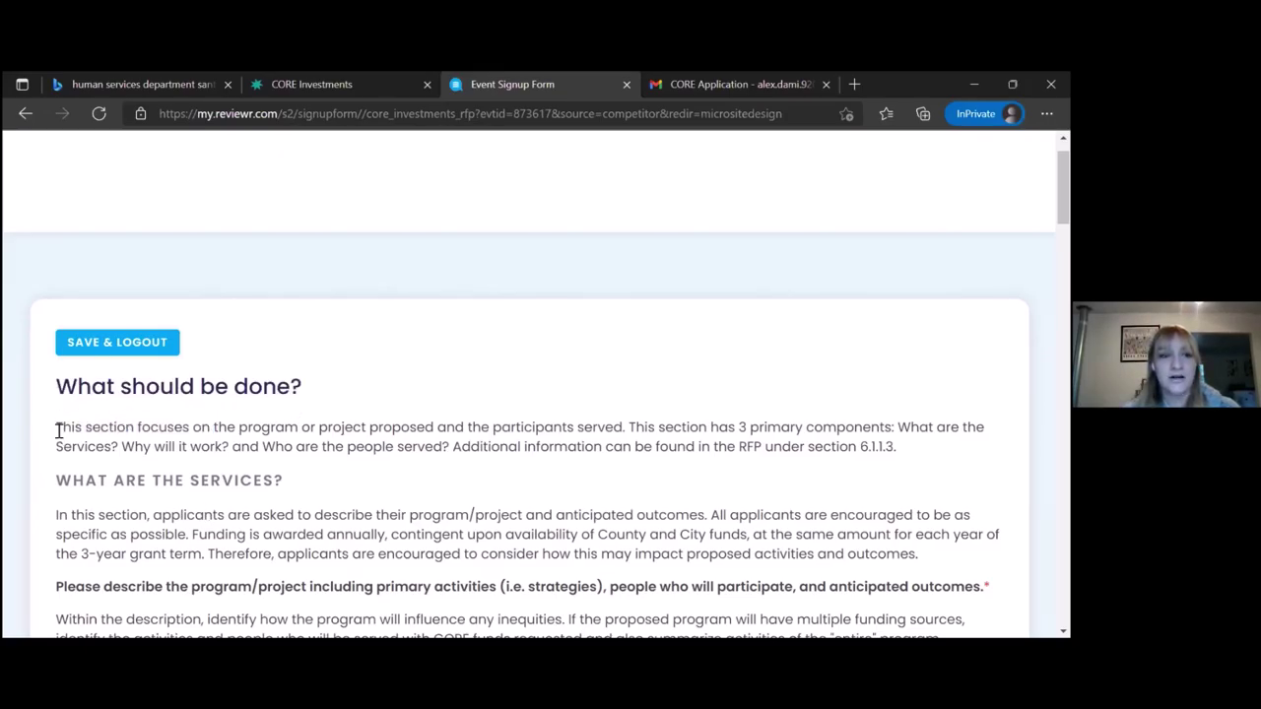
pyautogui.moveTo(56, 480); pyautogui.dragTo(291, 496)
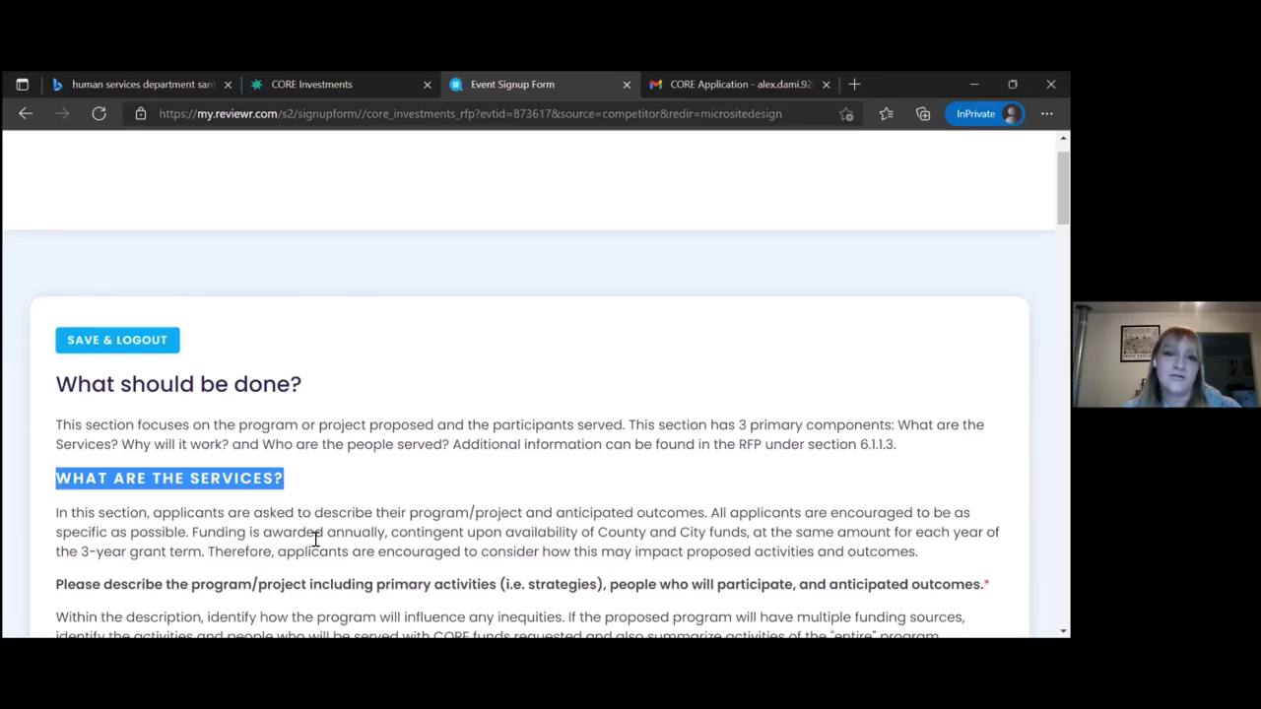
pyautogui.scroll(-1, 316, 538)
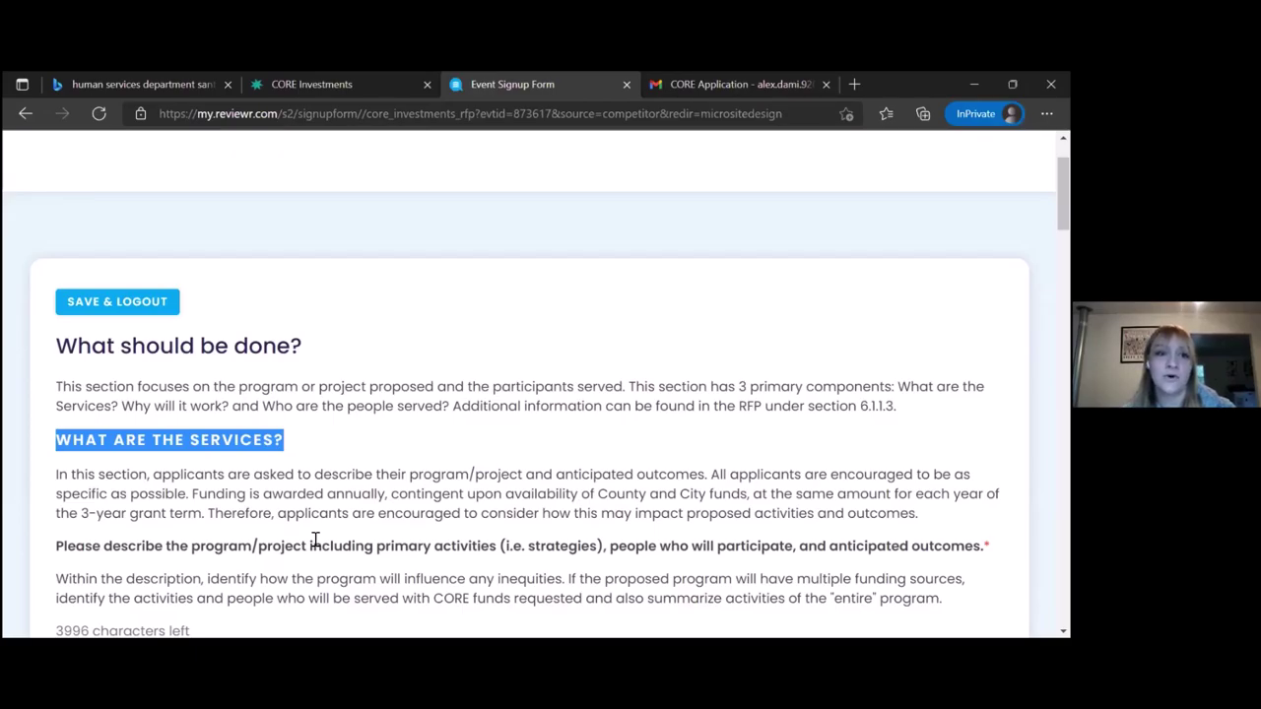
pyautogui.scroll(-2, 316, 540)
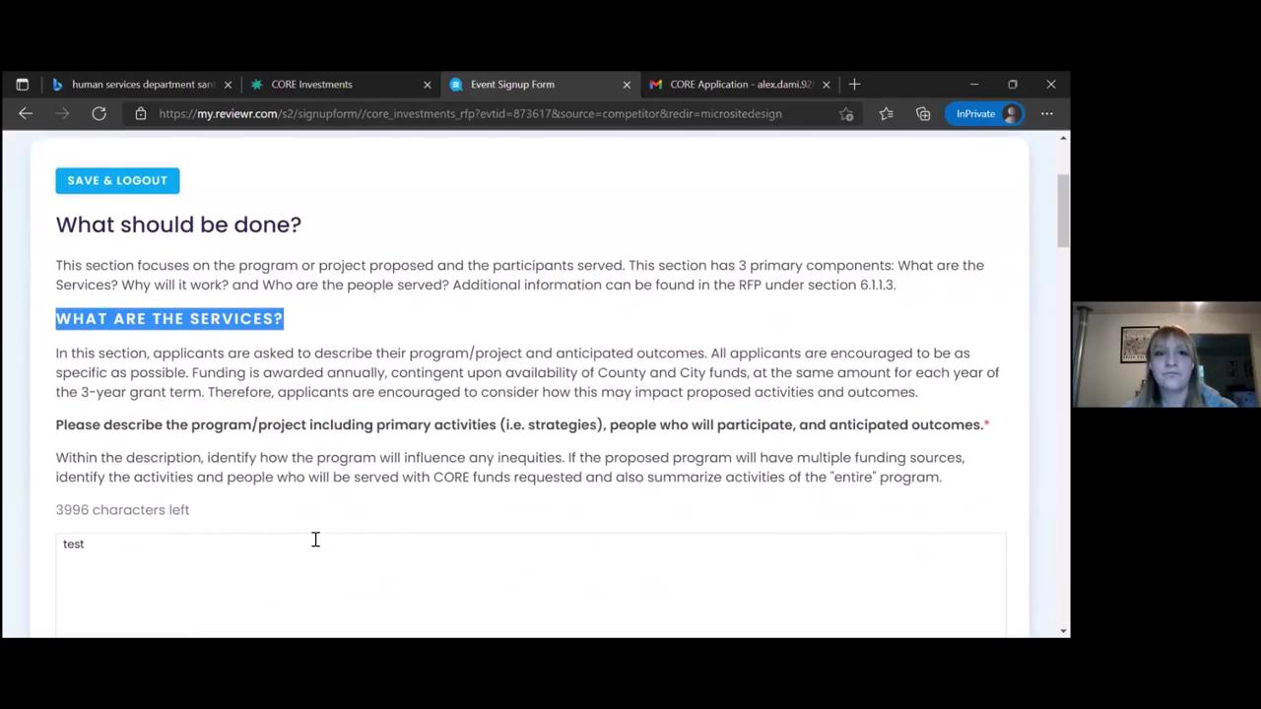
pyautogui.moveTo(54, 417); pyautogui.dragTo(940, 486)
pyautogui.scroll(-2, 669, 534)
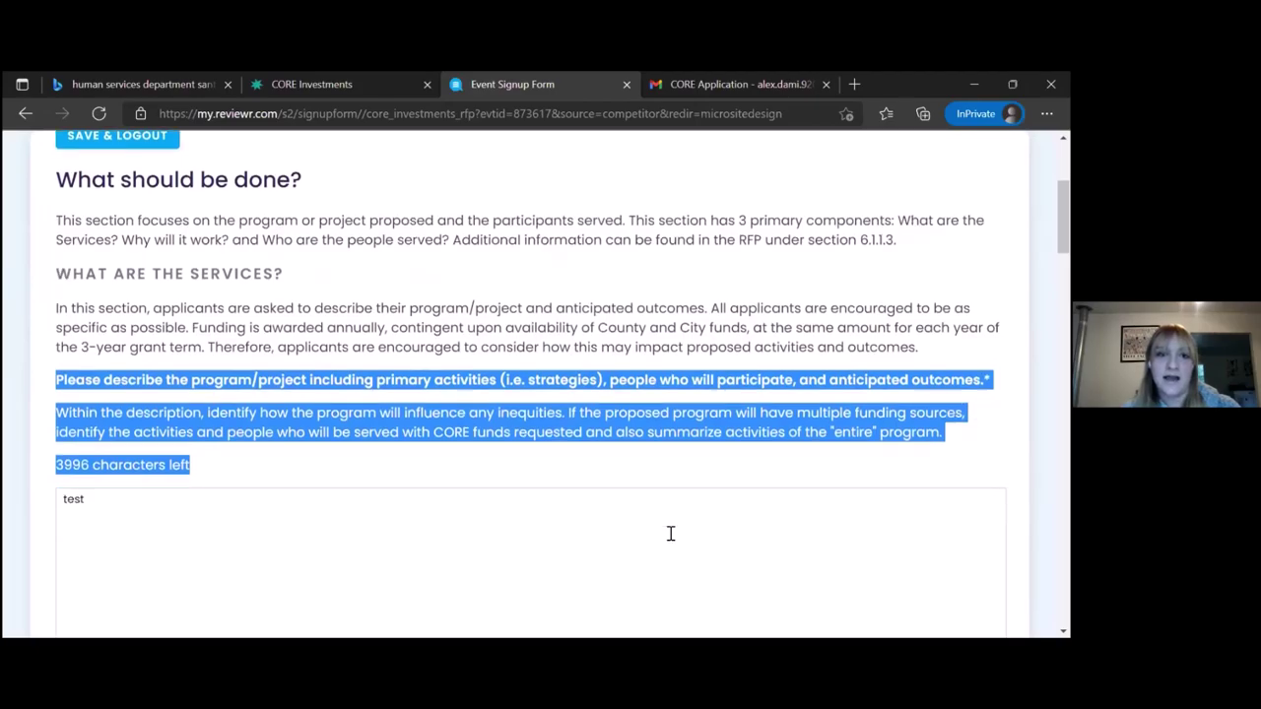
pyautogui.scroll(-5, 670, 534)
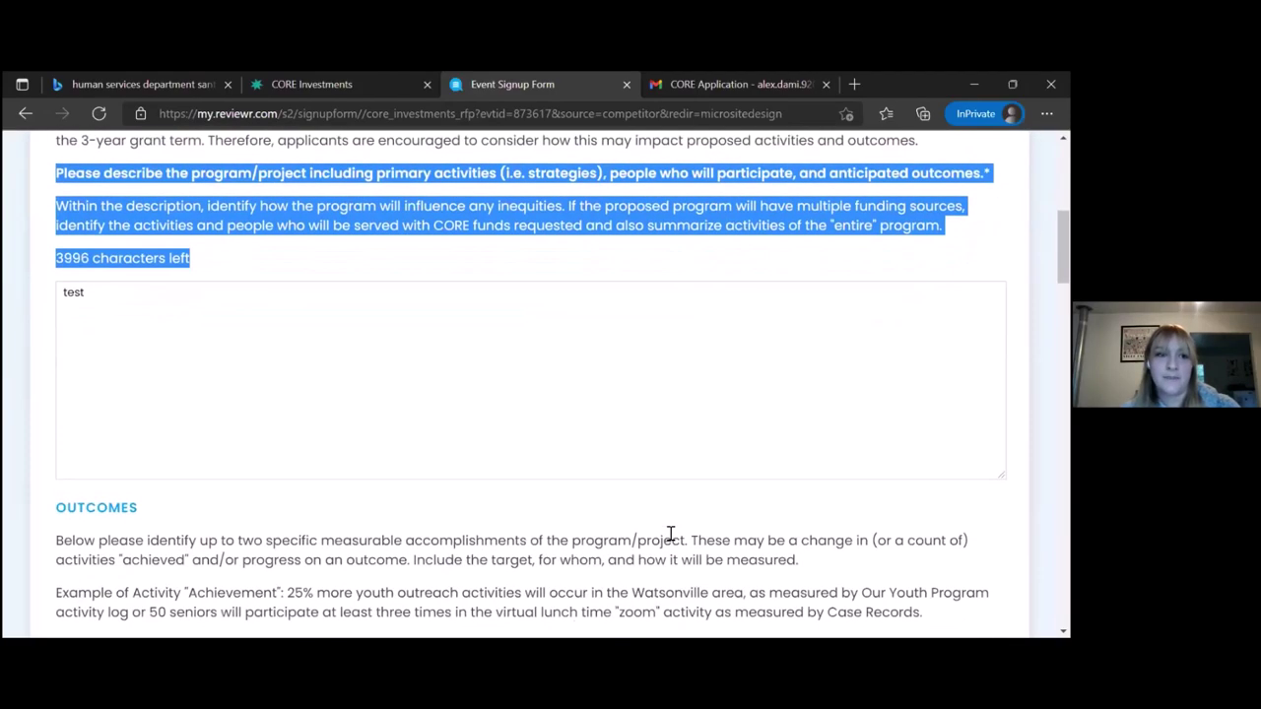
pyautogui.scroll(-3, 670, 534)
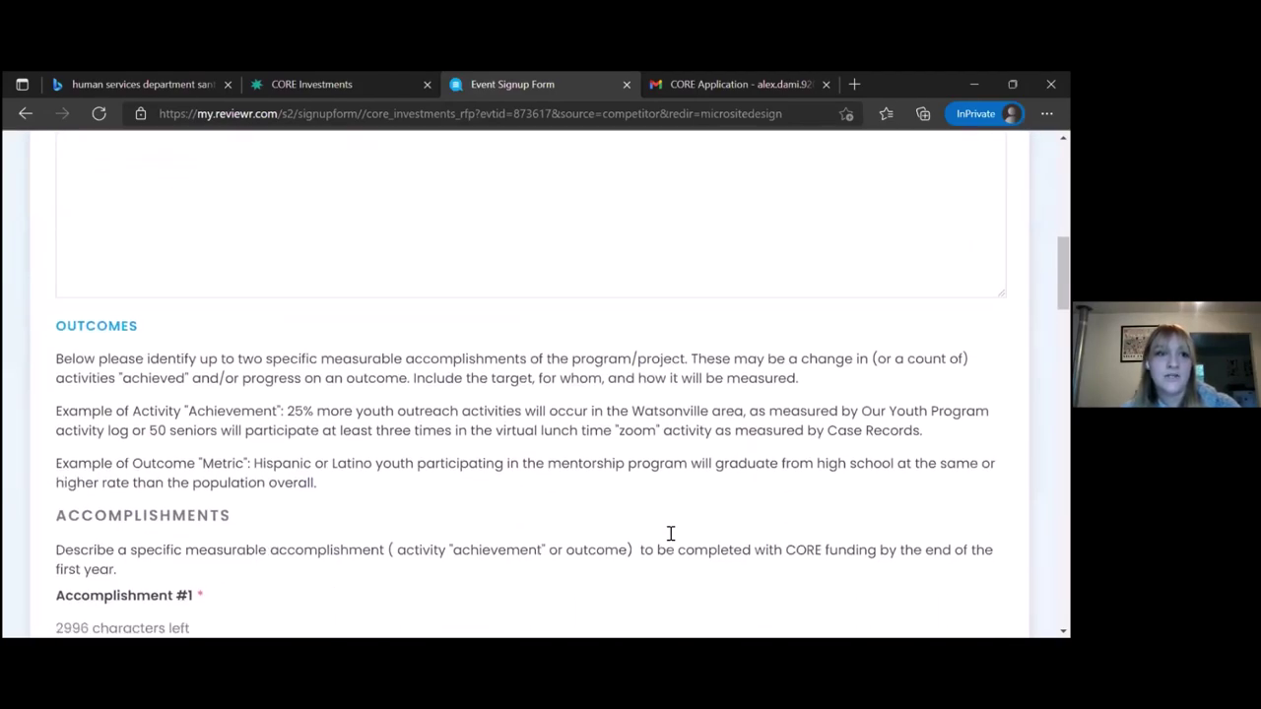
pyautogui.scroll(-1, 670, 540)
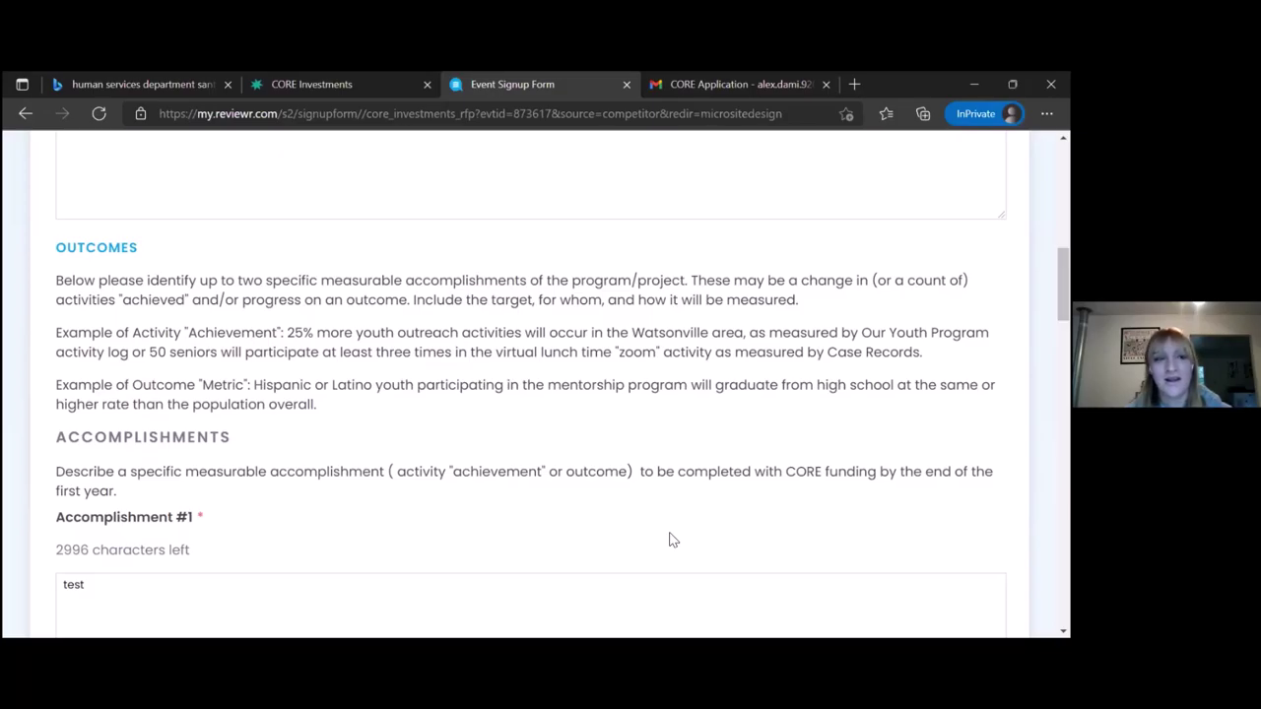
pyautogui.moveTo(669, 540); pyautogui.dragTo(62, 247)
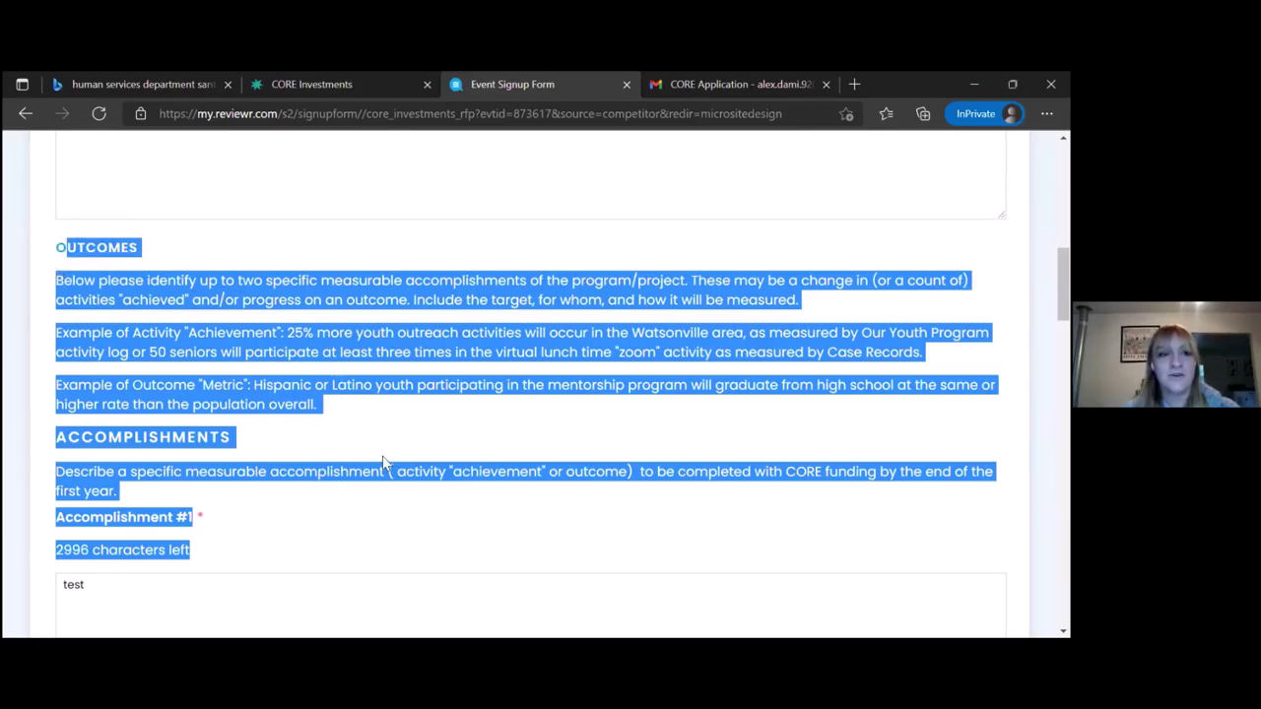
pyautogui.click(371, 513)
pyautogui.scroll(-2, 371, 514)
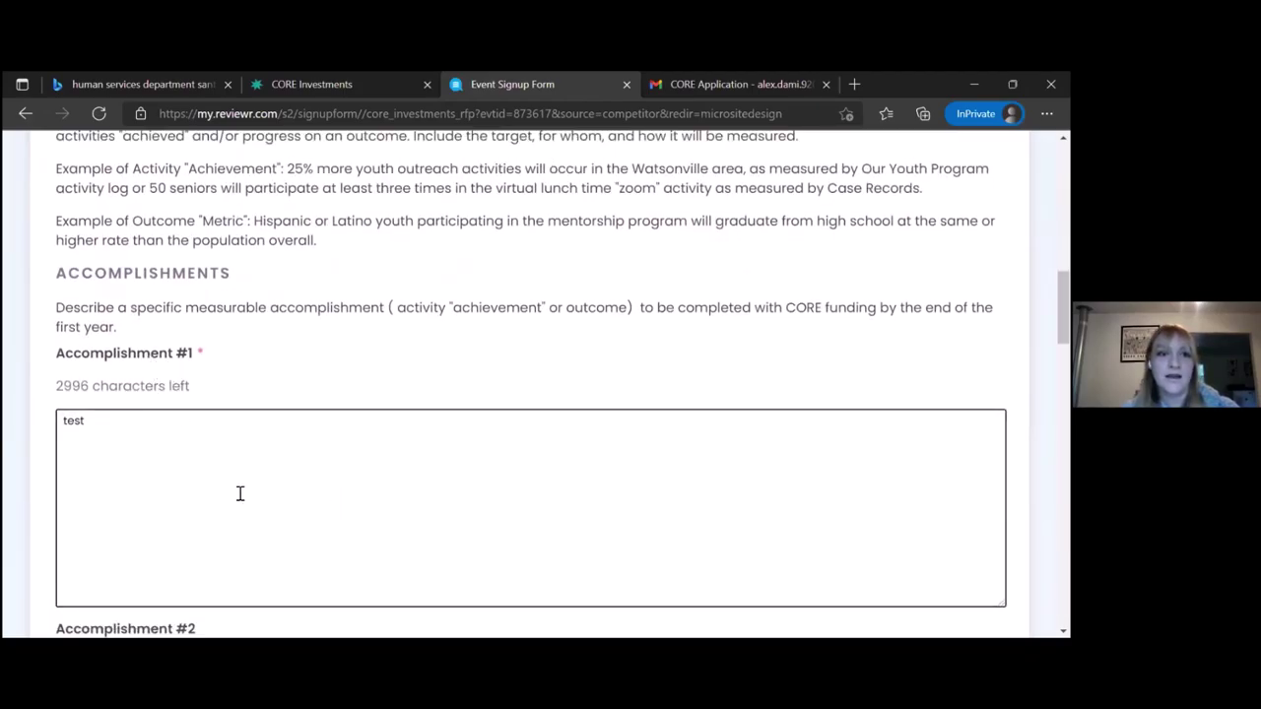
pyautogui.scroll(-2, 240, 494)
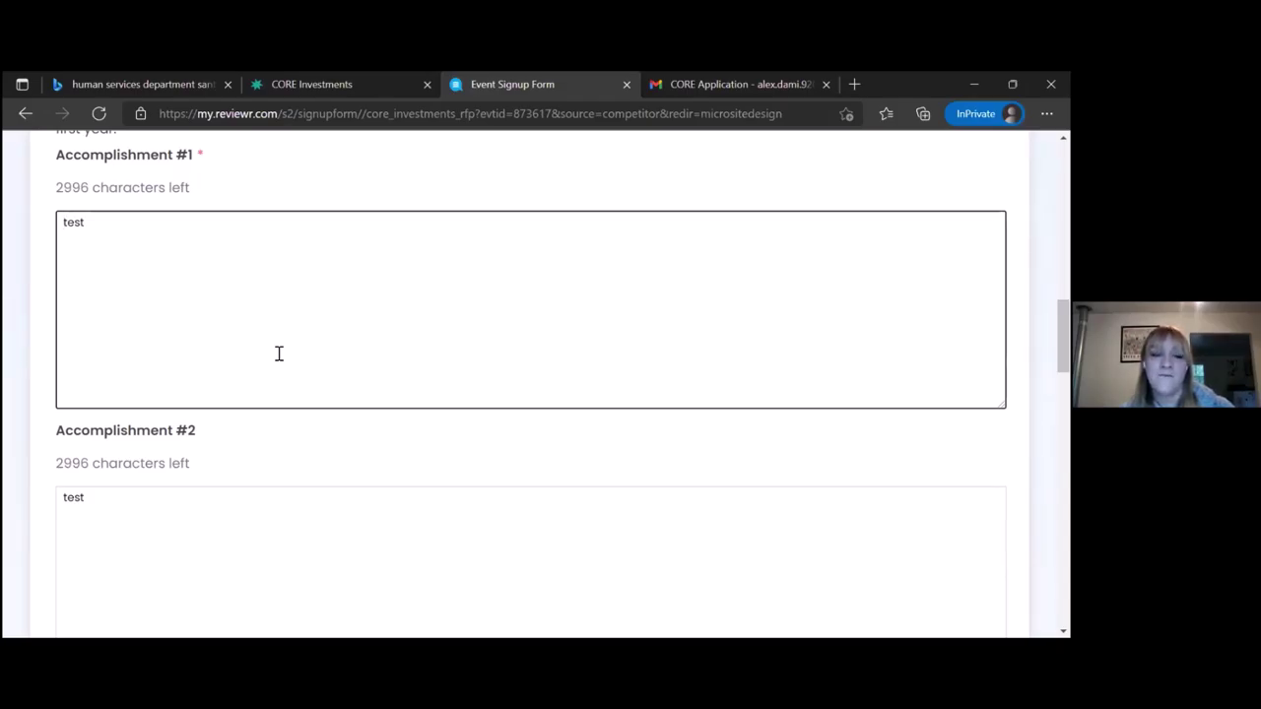
pyautogui.scroll(-2, 278, 353)
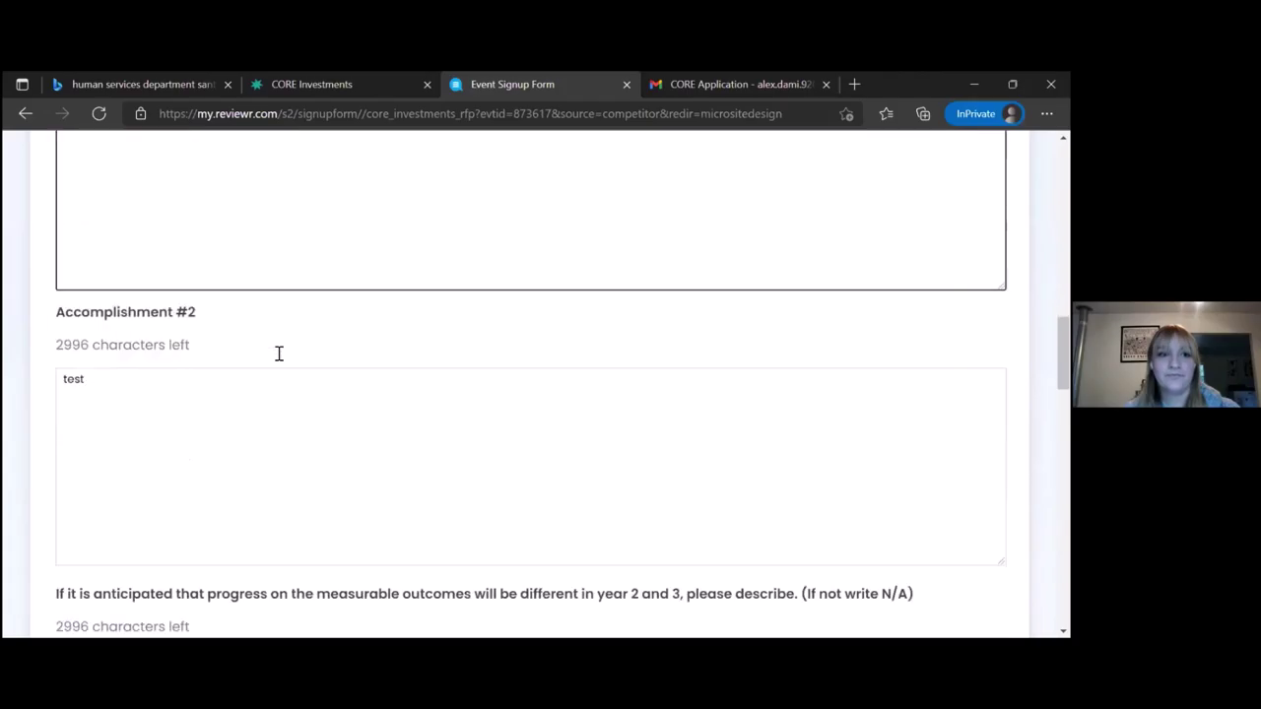
pyautogui.scroll(-4, 279, 354)
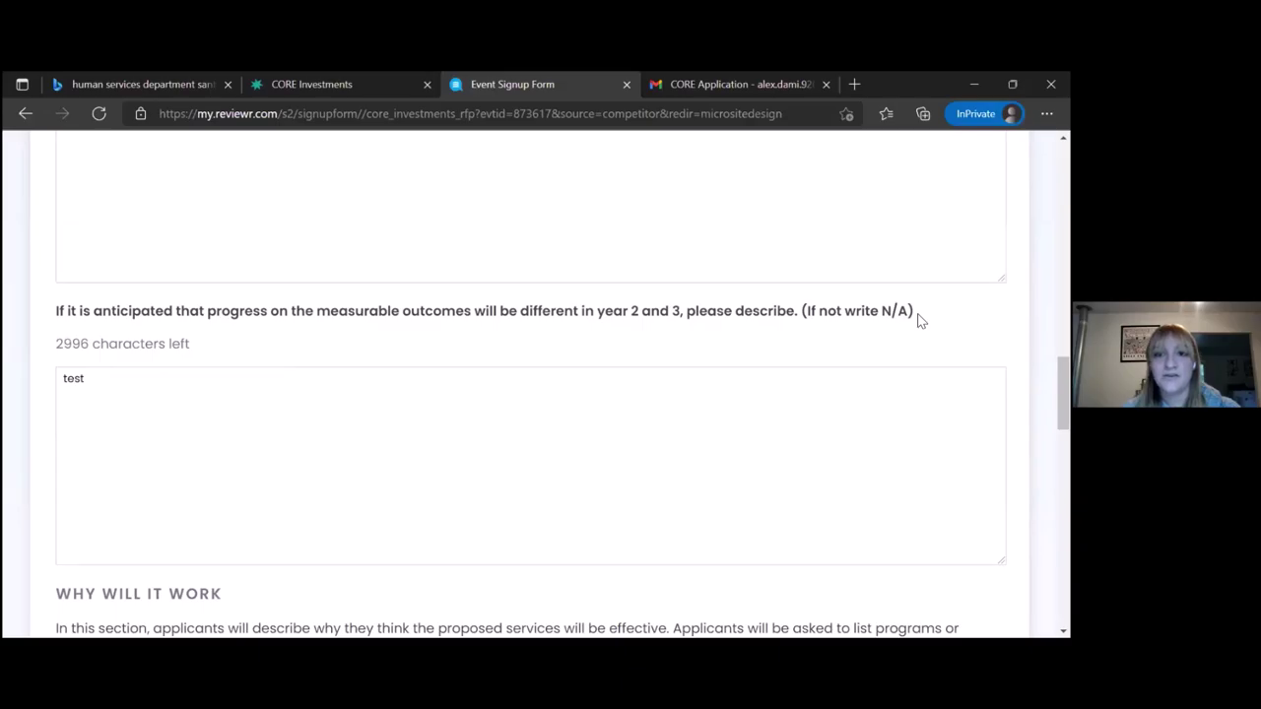
pyautogui.click(132, 405)
pyautogui.scroll(-2, 141, 380)
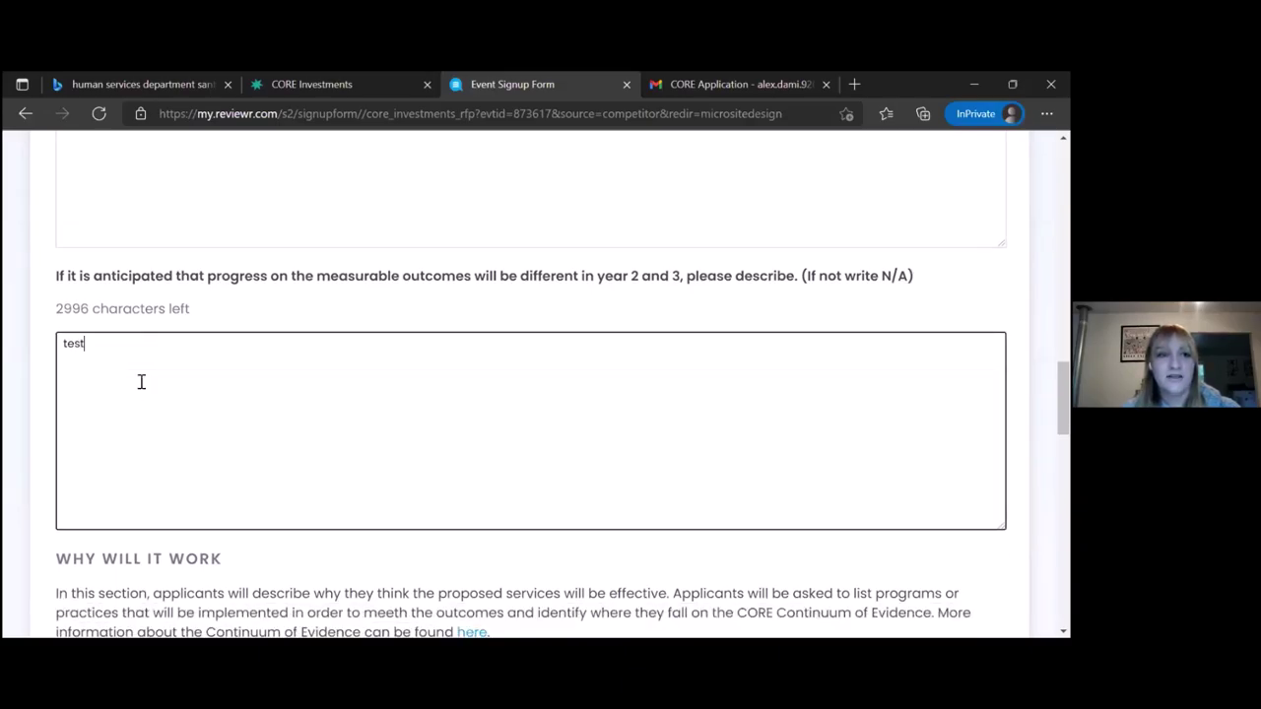
pyautogui.scroll(-3, 141, 382)
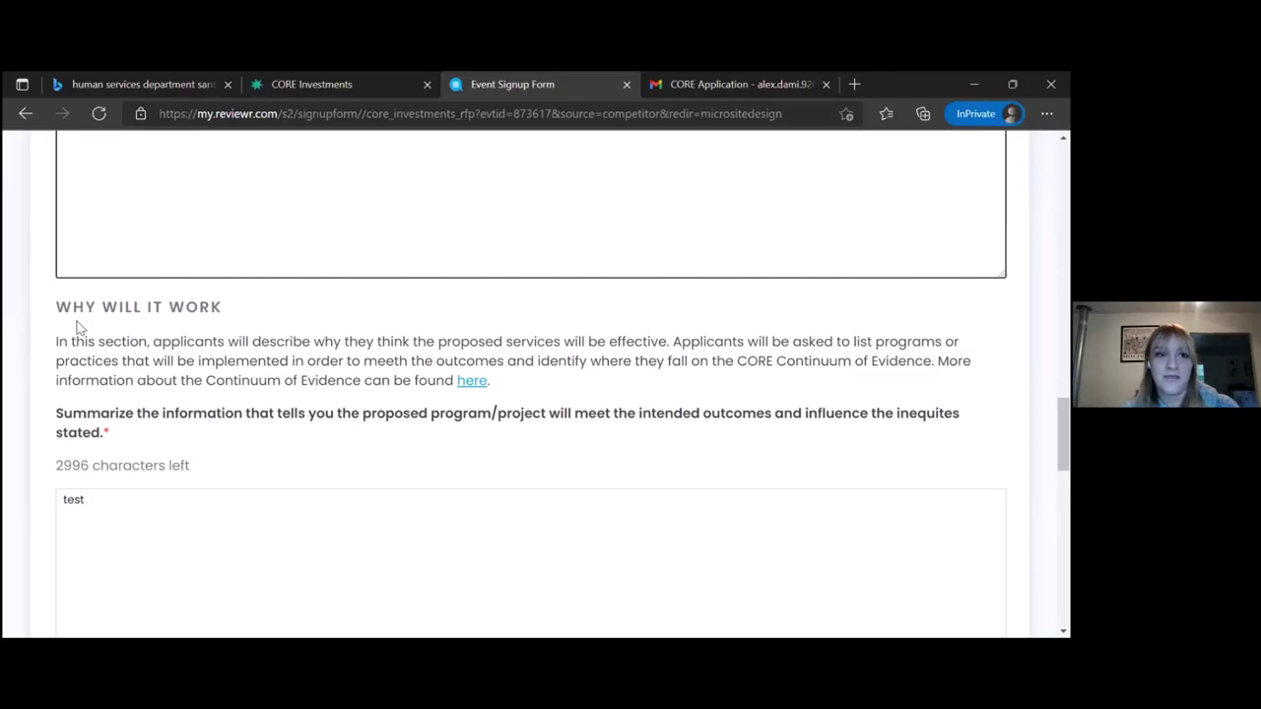
# Open the Continuum of Evidence PDF from the WHY WILL IT WORK 'here' link
pyautogui.moveTo(56, 306); pyautogui.dragTo(222, 316)
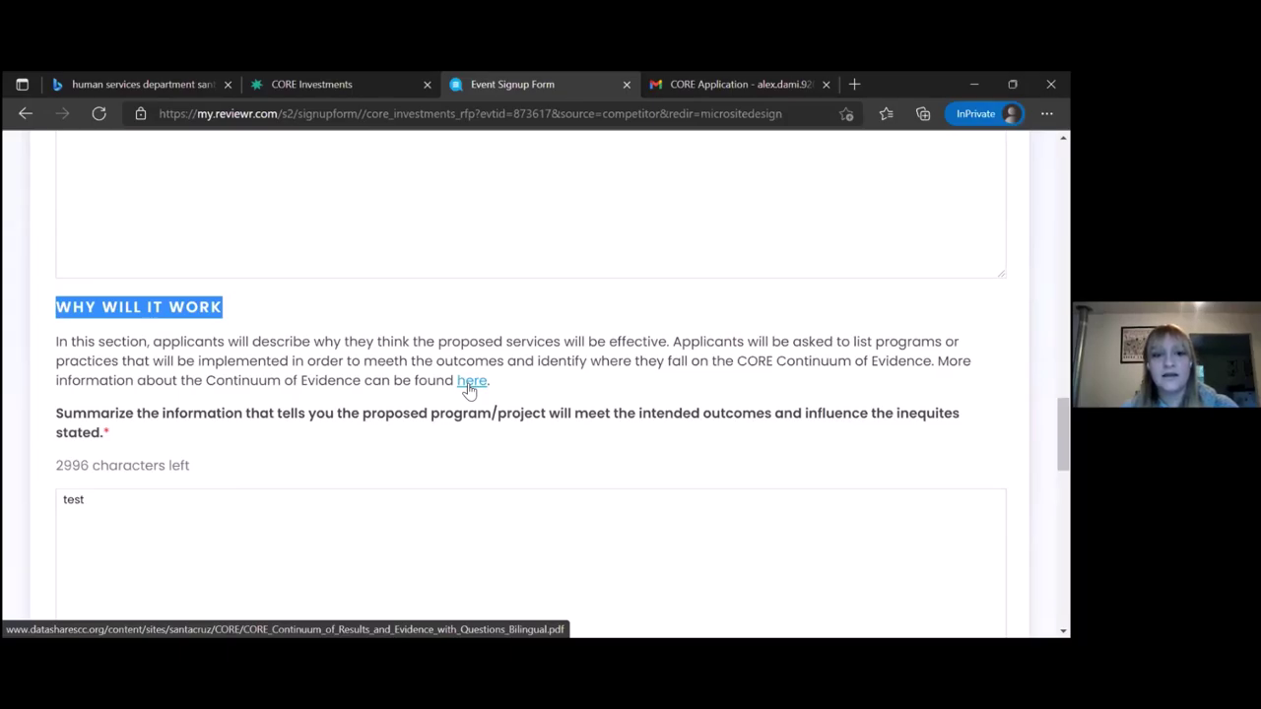
pyautogui.click(470, 383)
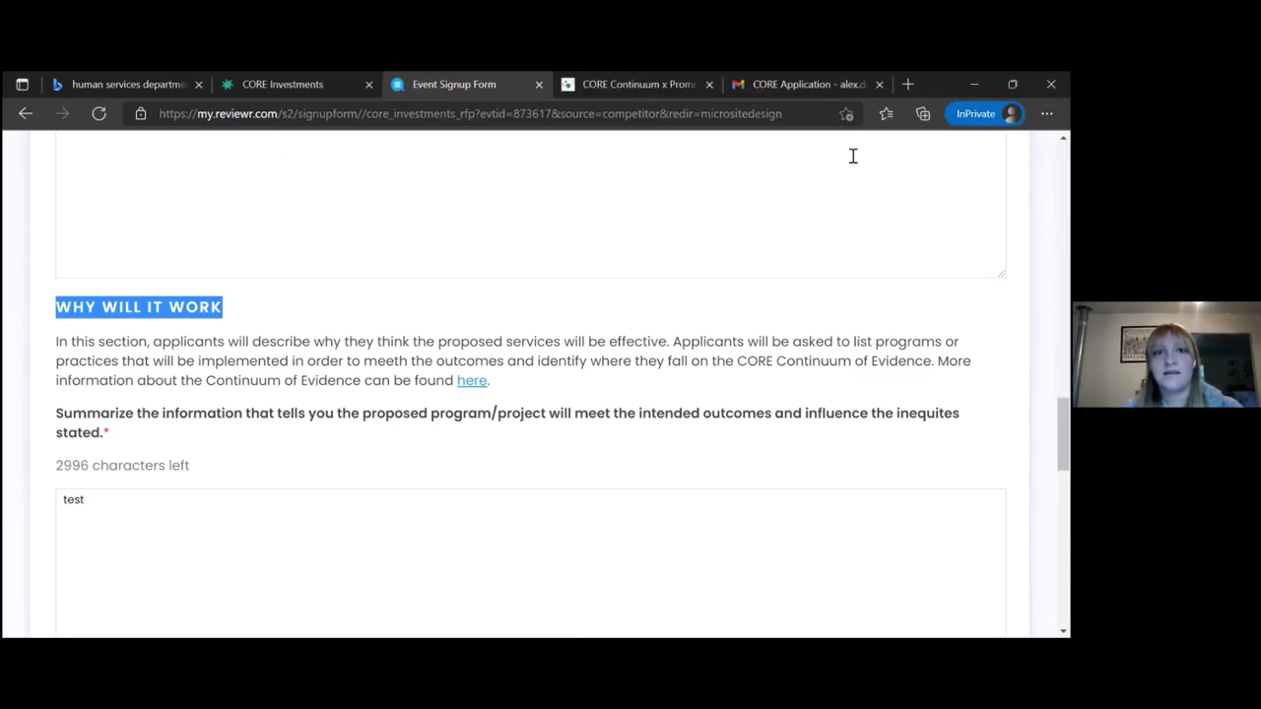
# View the CORE Continuum of Results and Evidence PDF, then close its tab
pyautogui.click(648, 84)
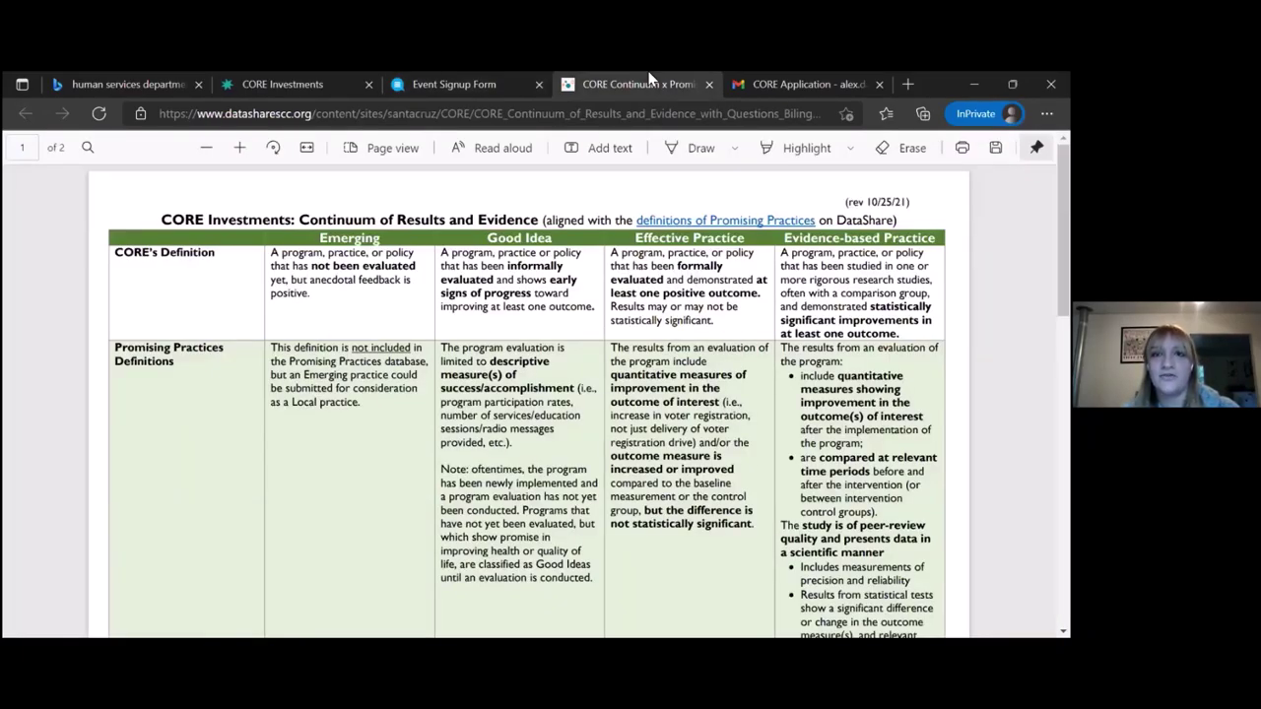
pyautogui.click(709, 85)
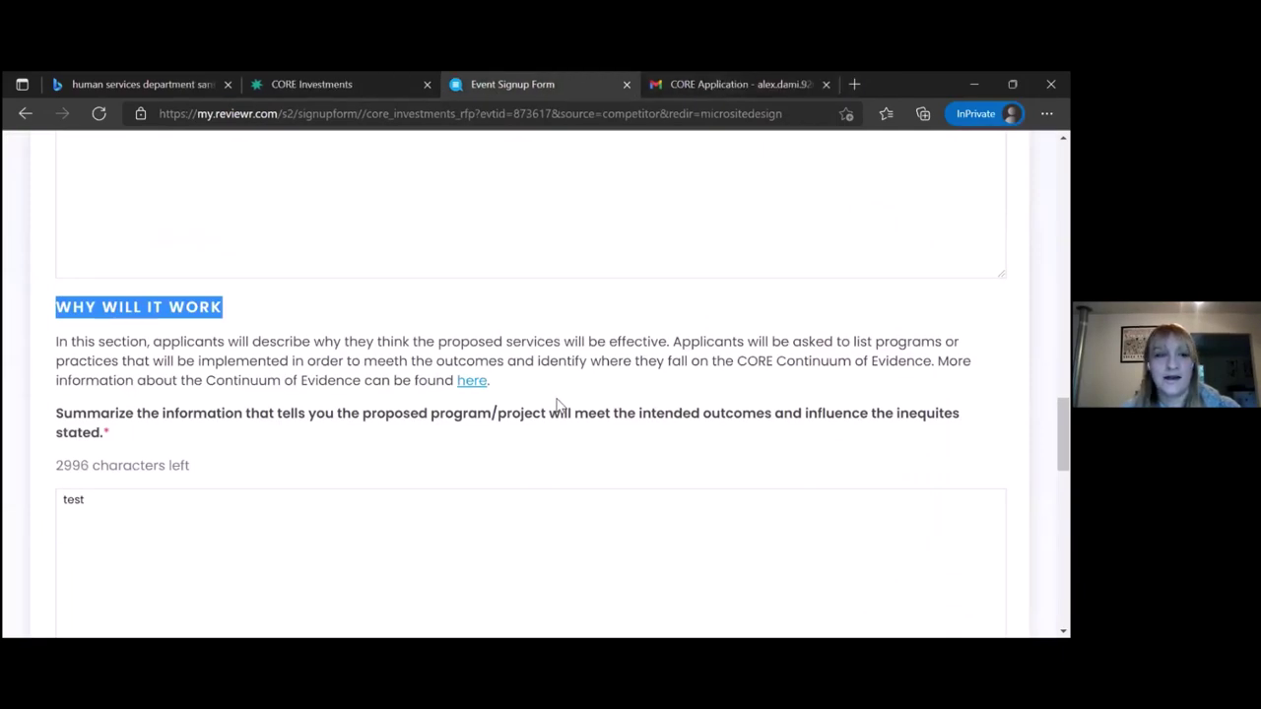
# Go past the Continuum of Evidence answers to the Who Are the People Served? page
pyautogui.scroll(-2, 556, 404)
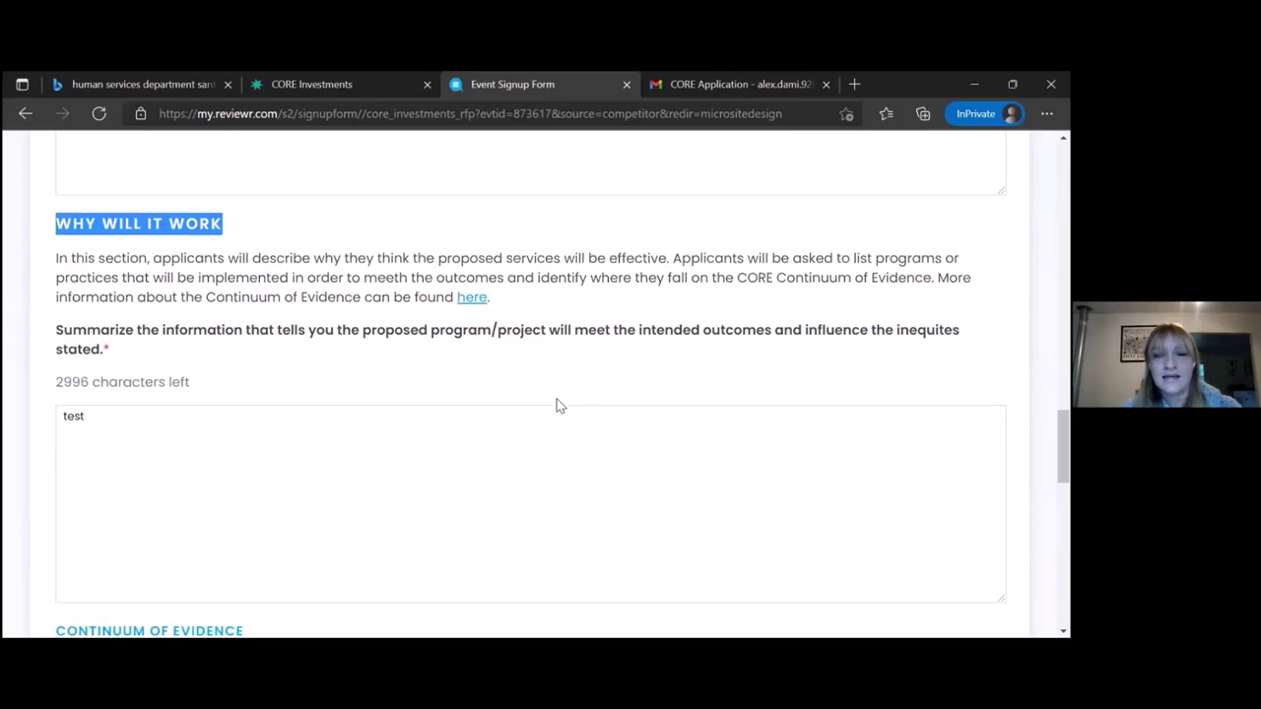
pyautogui.scroll(-3, 559, 399)
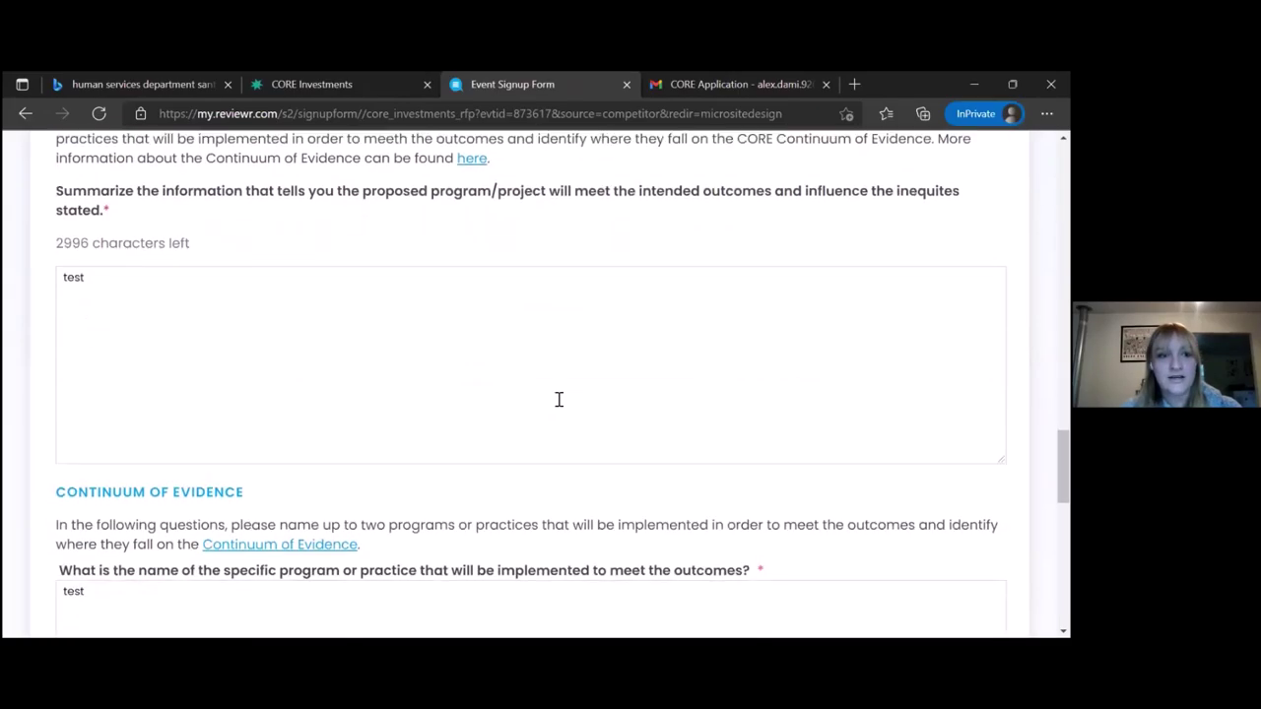
pyautogui.scroll(-3, 559, 399)
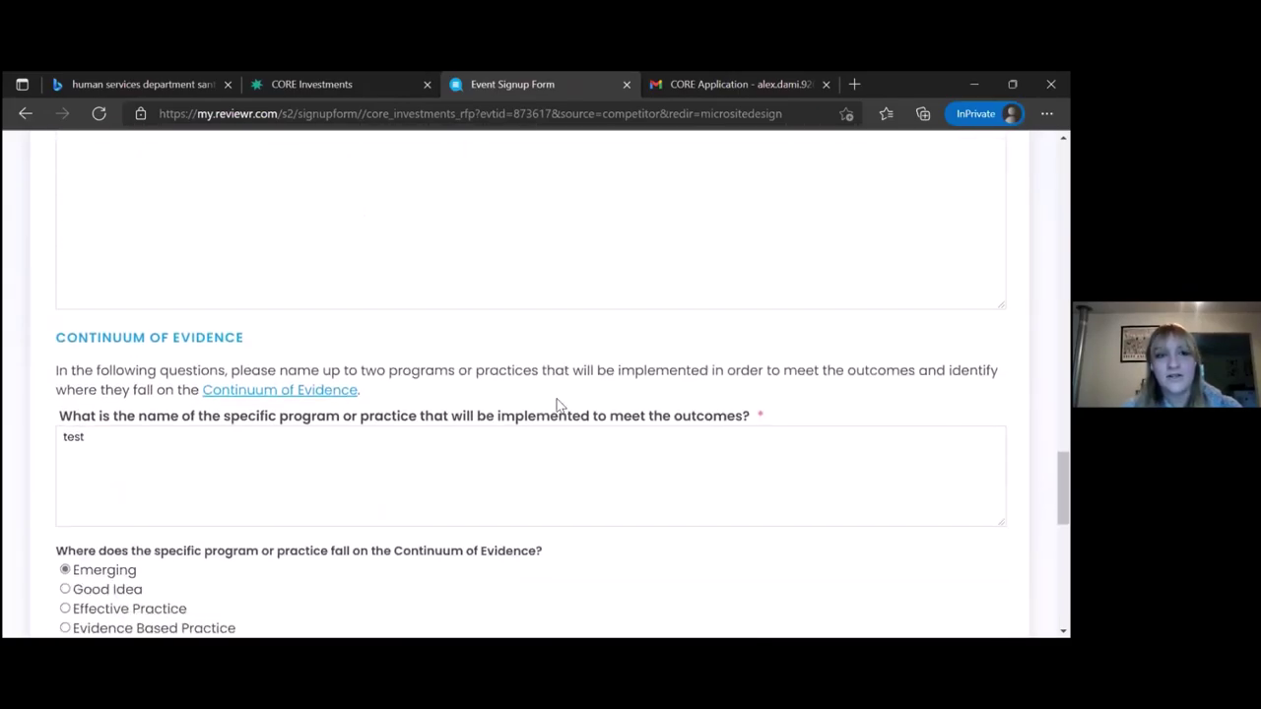
pyautogui.scroll(-2, 558, 404)
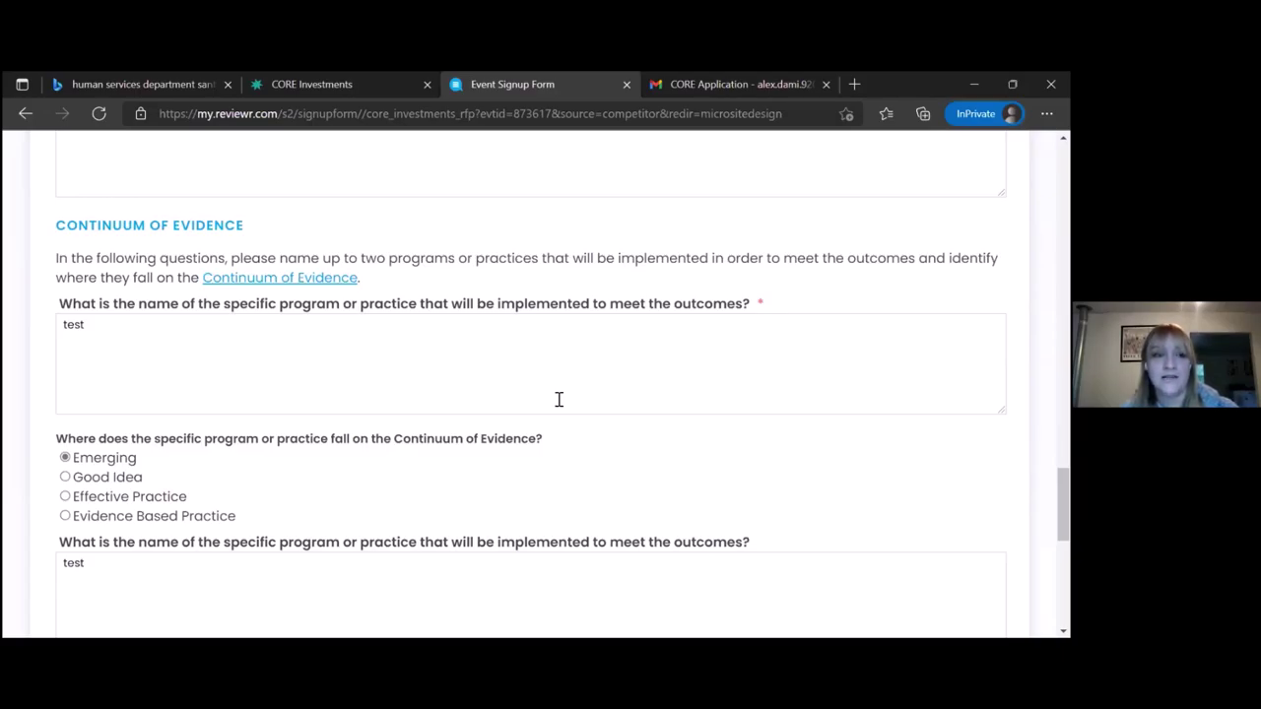
pyautogui.scroll(-2, 558, 399)
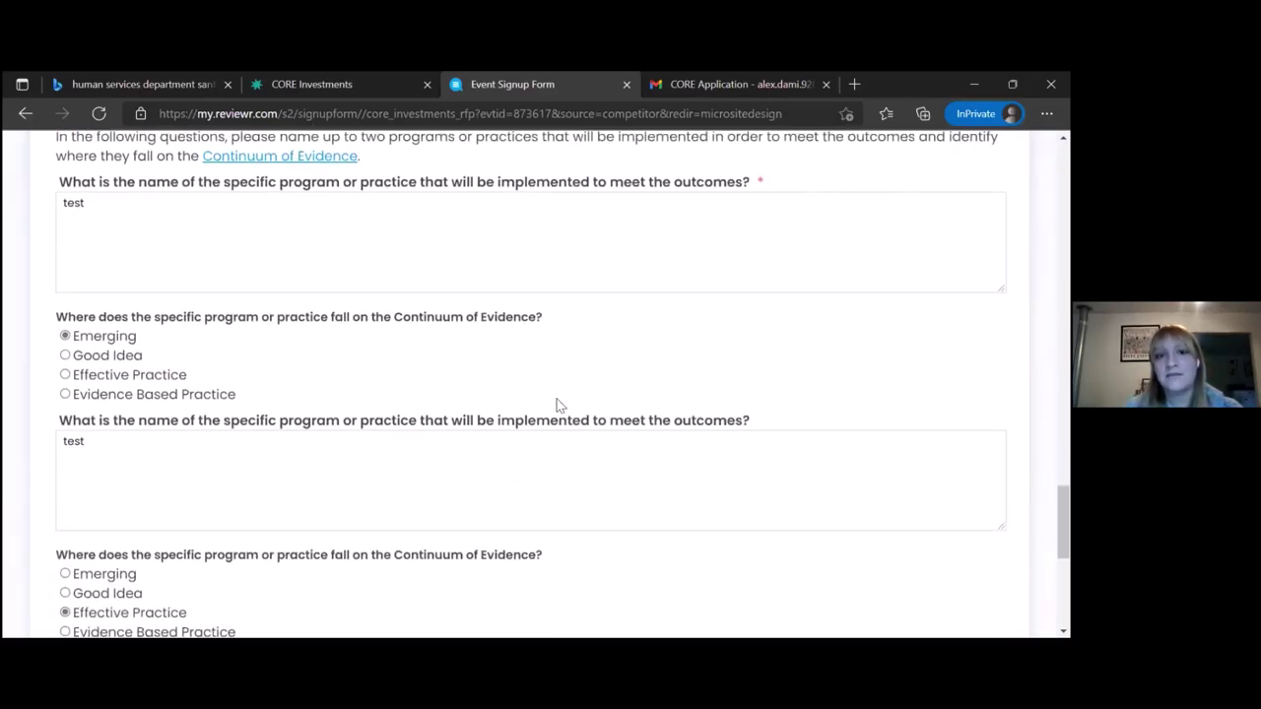
pyautogui.scroll(-3, 556, 404)
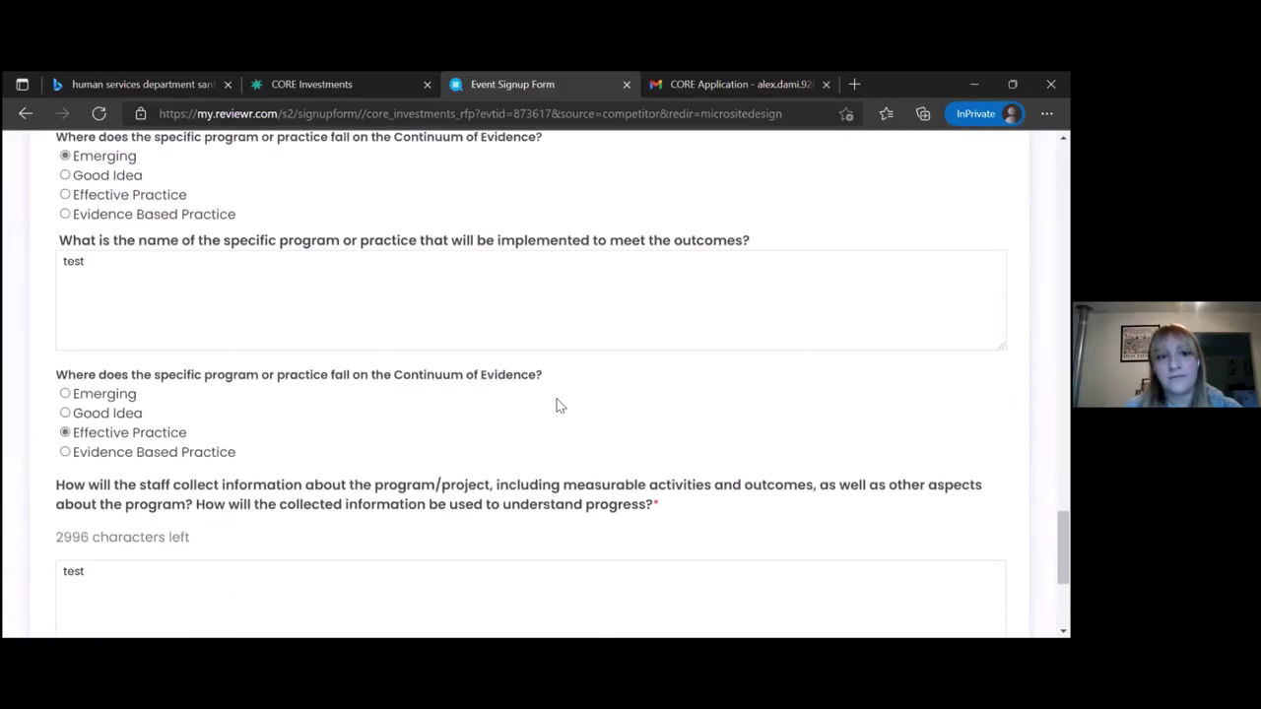
pyautogui.scroll(-3, 558, 402)
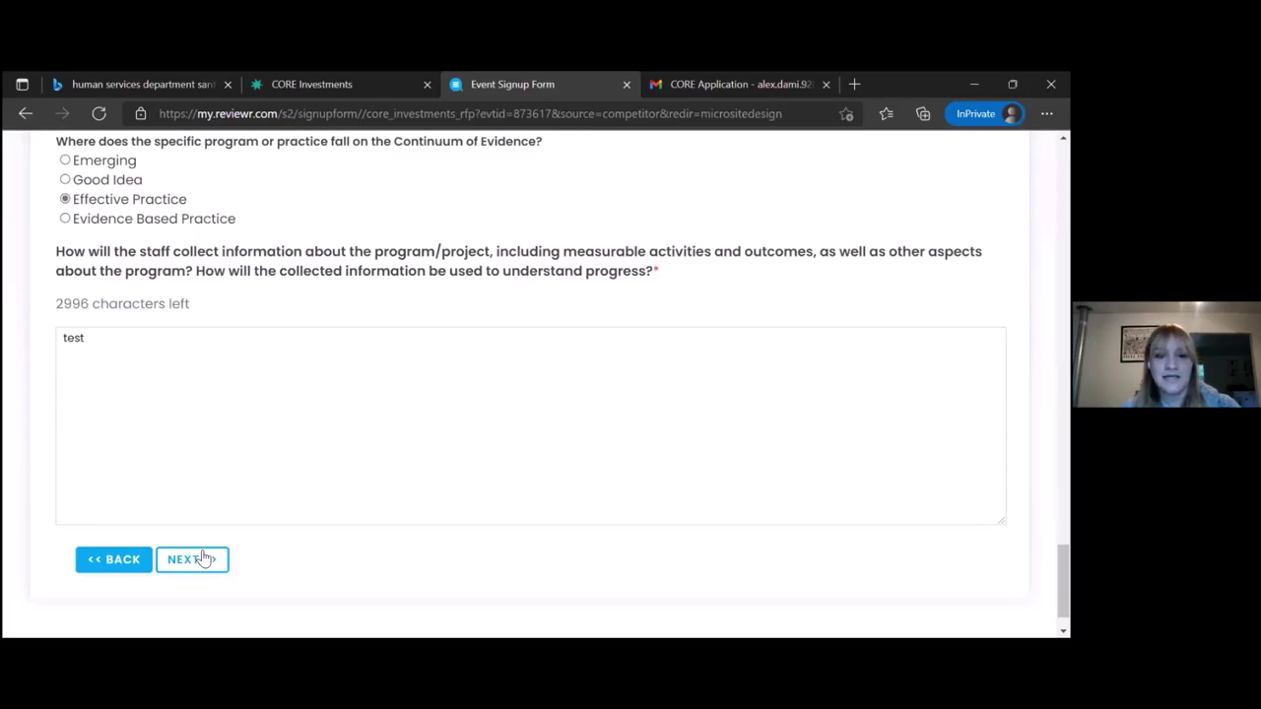
pyautogui.click(190, 559)
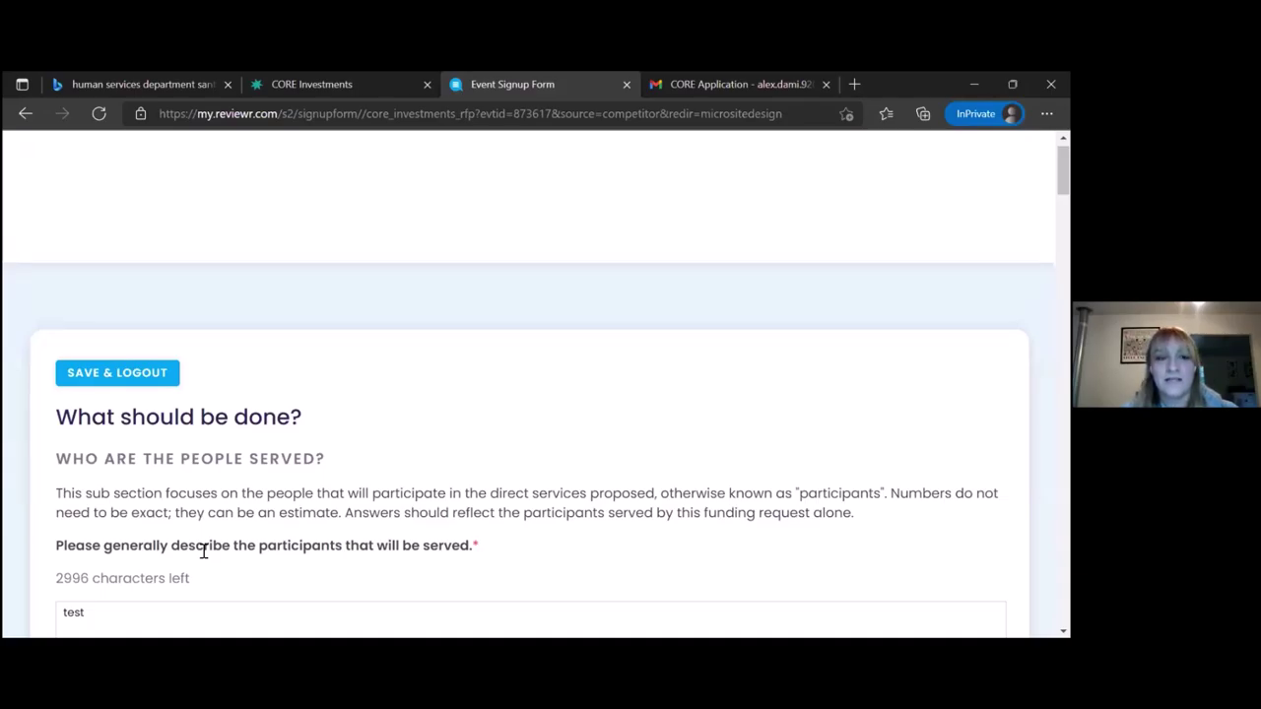
# Check the 2022-23 and 2023-24 participant count fields
pyautogui.scroll(-1, 204, 551)
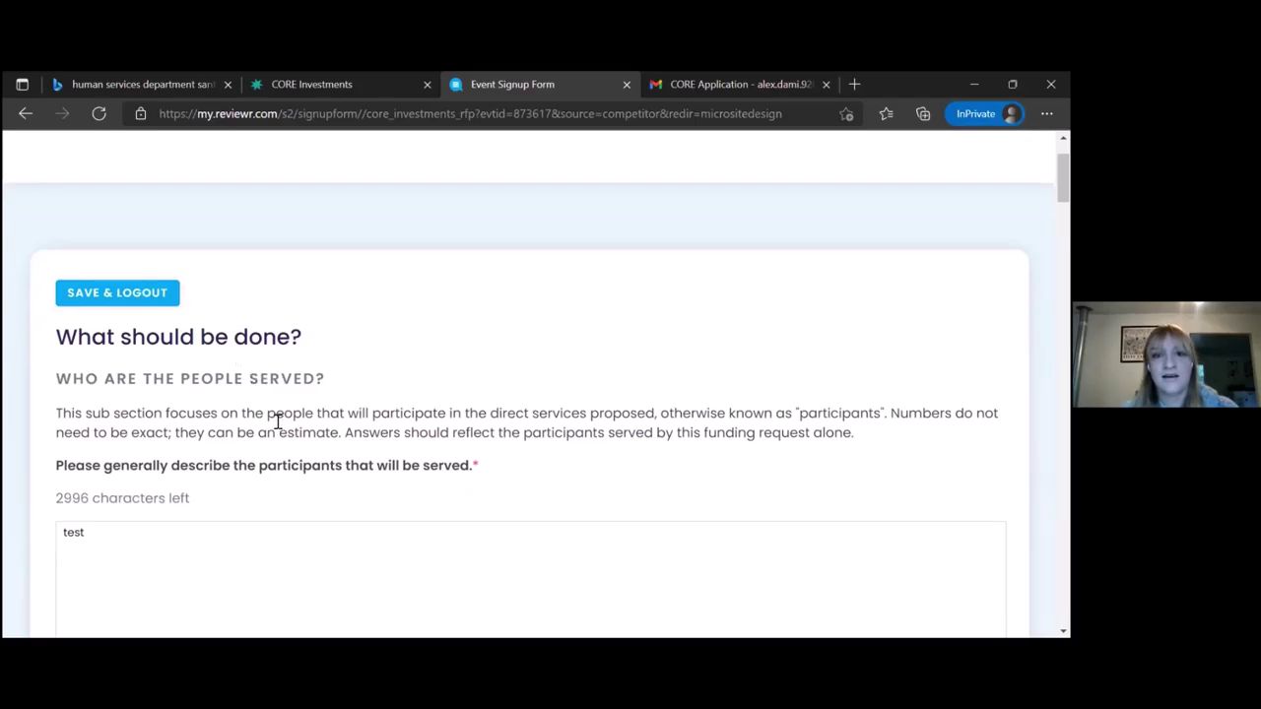
pyautogui.scroll(-2, 277, 422)
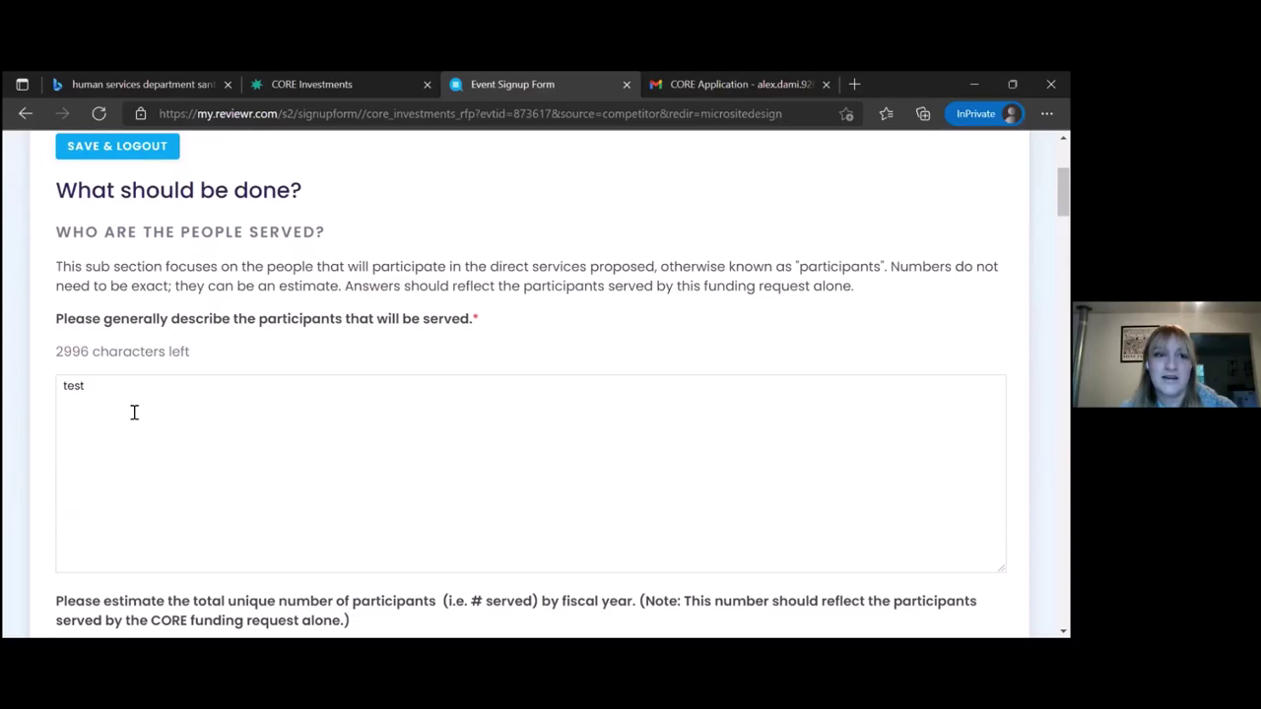
pyautogui.scroll(-2, 134, 412)
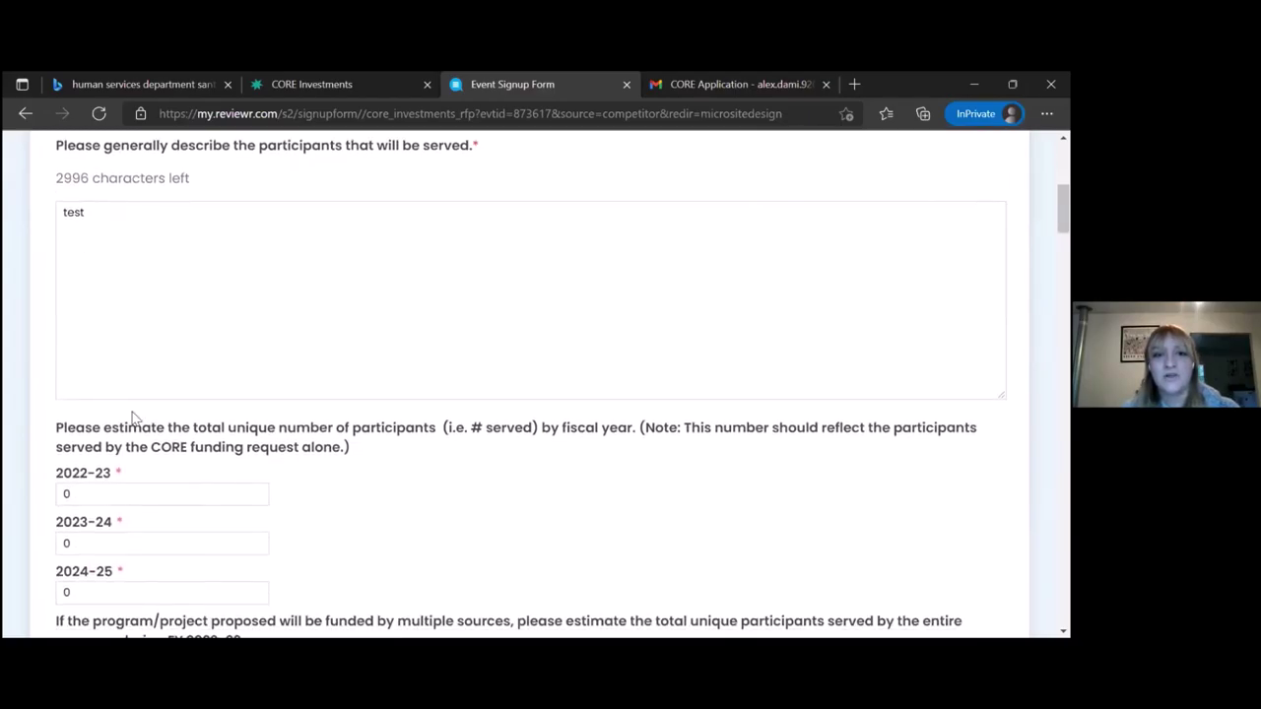
pyautogui.scroll(-1, 134, 417)
pyautogui.scroll(-1, 135, 417)
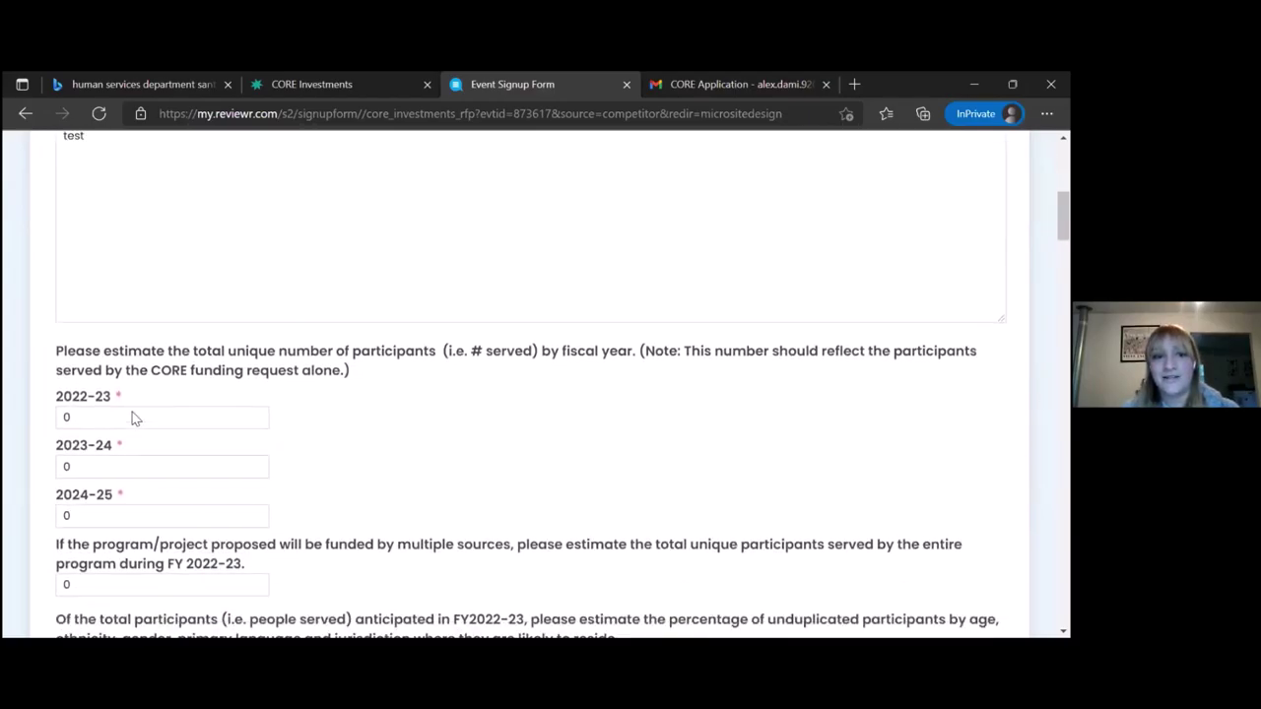
pyautogui.click(133, 413)
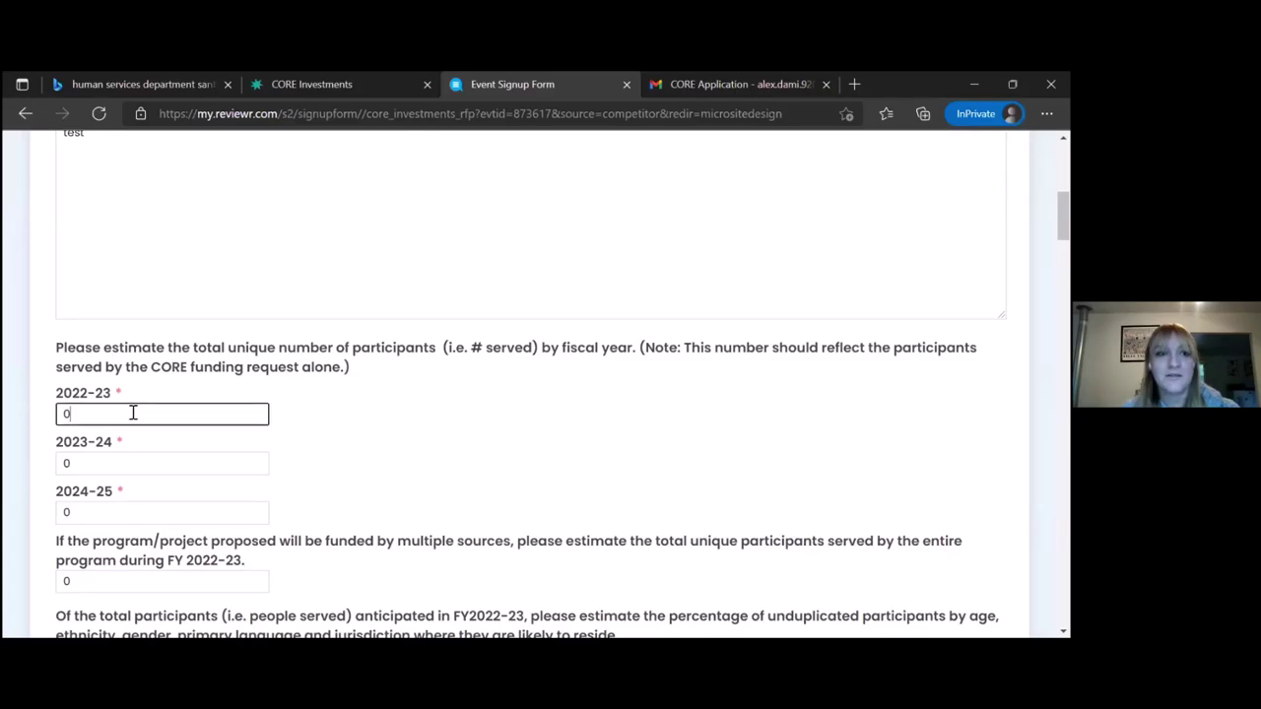
pyautogui.click(137, 456)
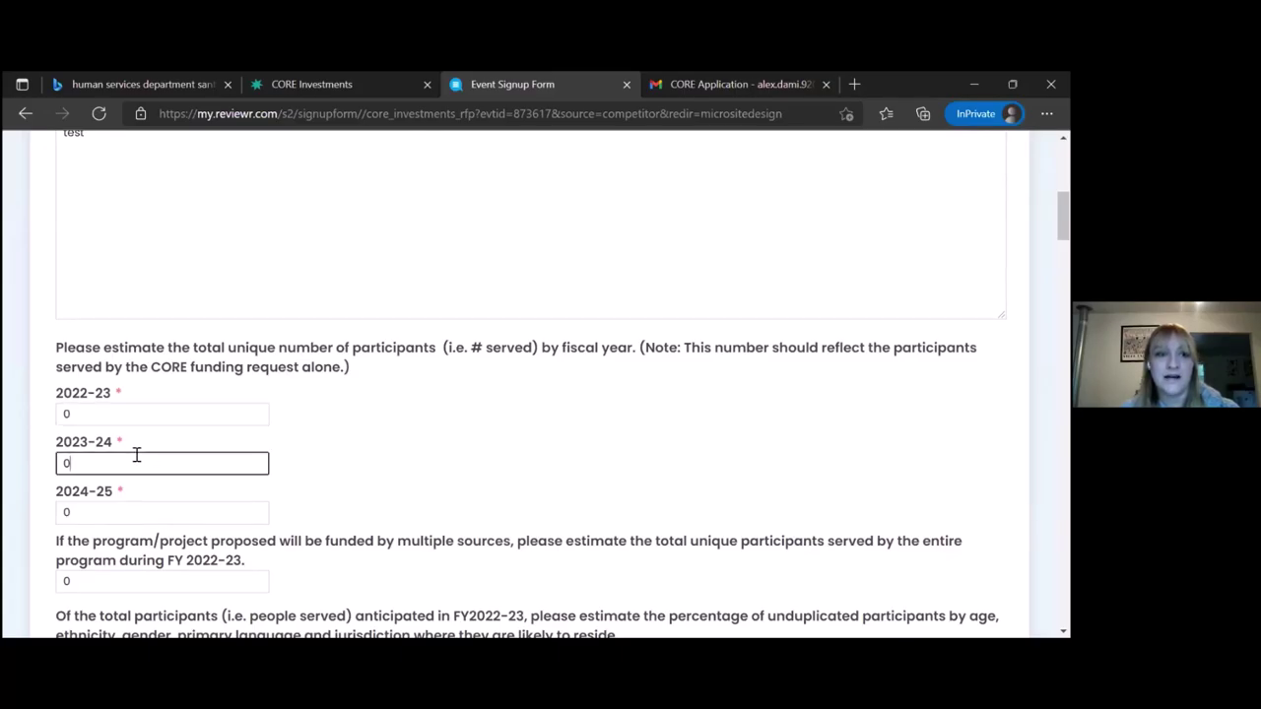
# Replace the 0 in the ethnicity Other specification field with 'other'
pyautogui.scroll(-3, 484, 441)
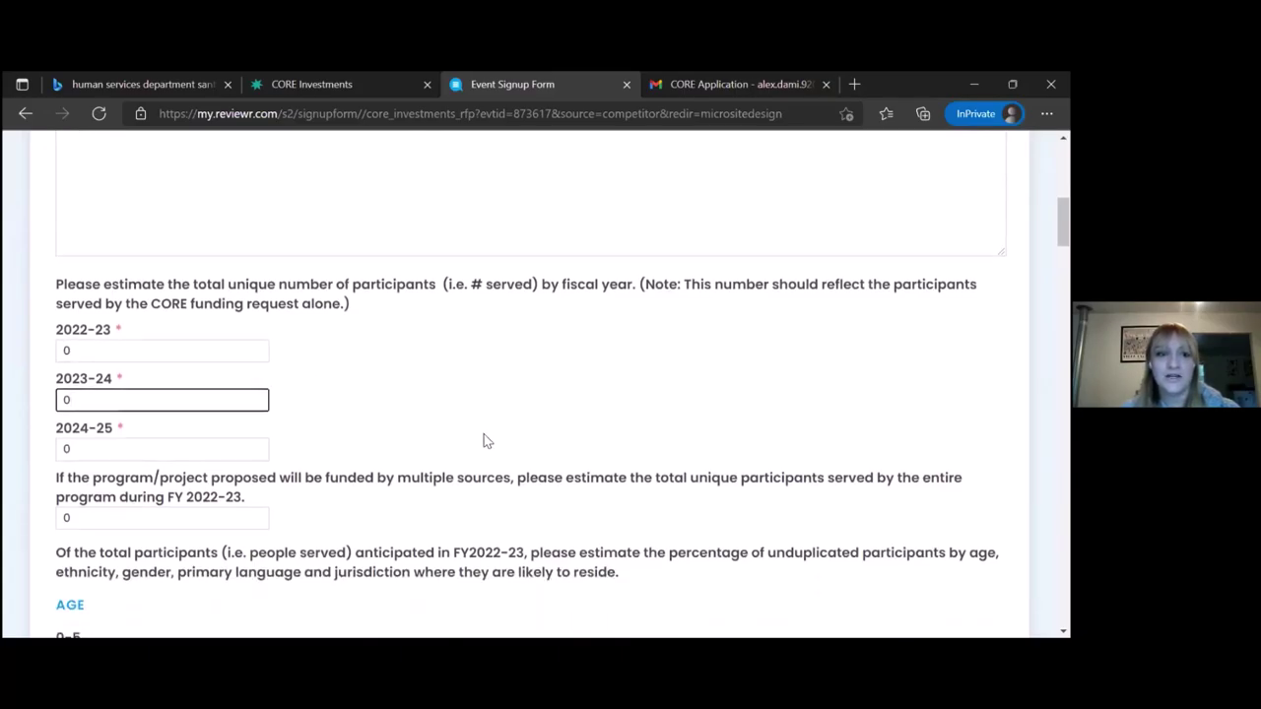
pyautogui.scroll(-3, 483, 440)
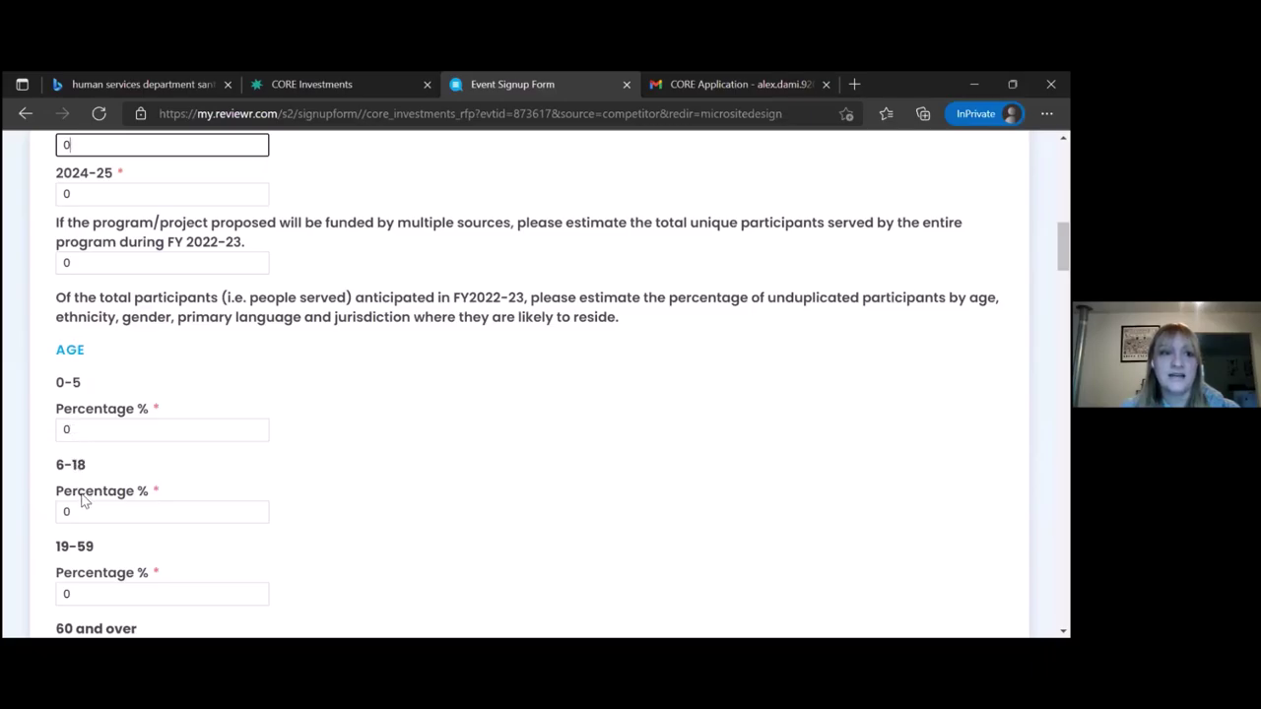
pyautogui.scroll(-2, 82, 501)
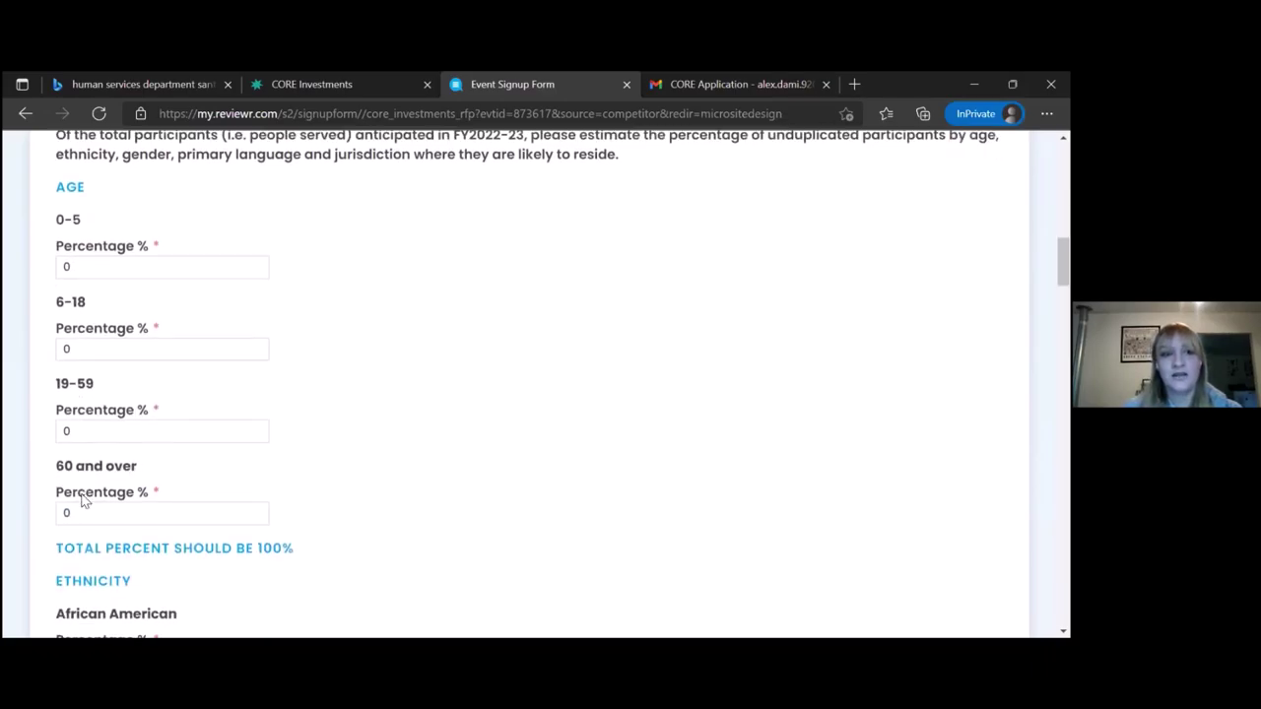
pyautogui.scroll(-1, 83, 501)
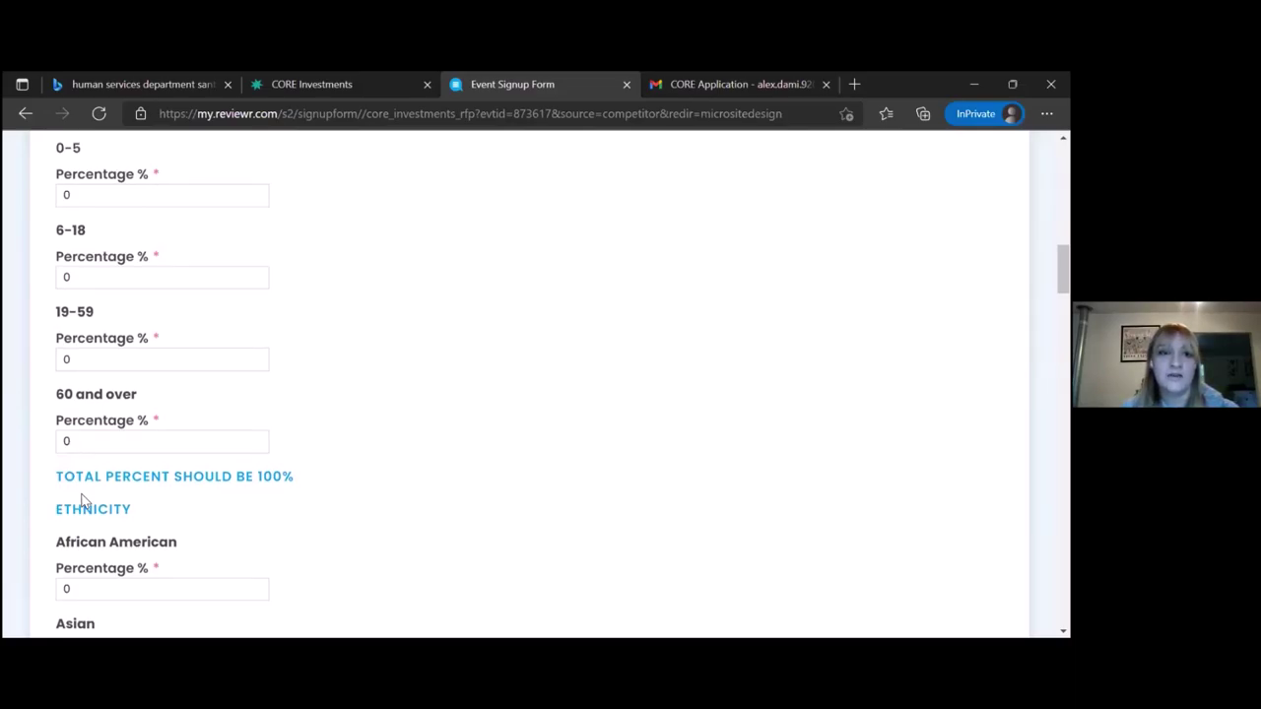
pyautogui.scroll(-2, 83, 501)
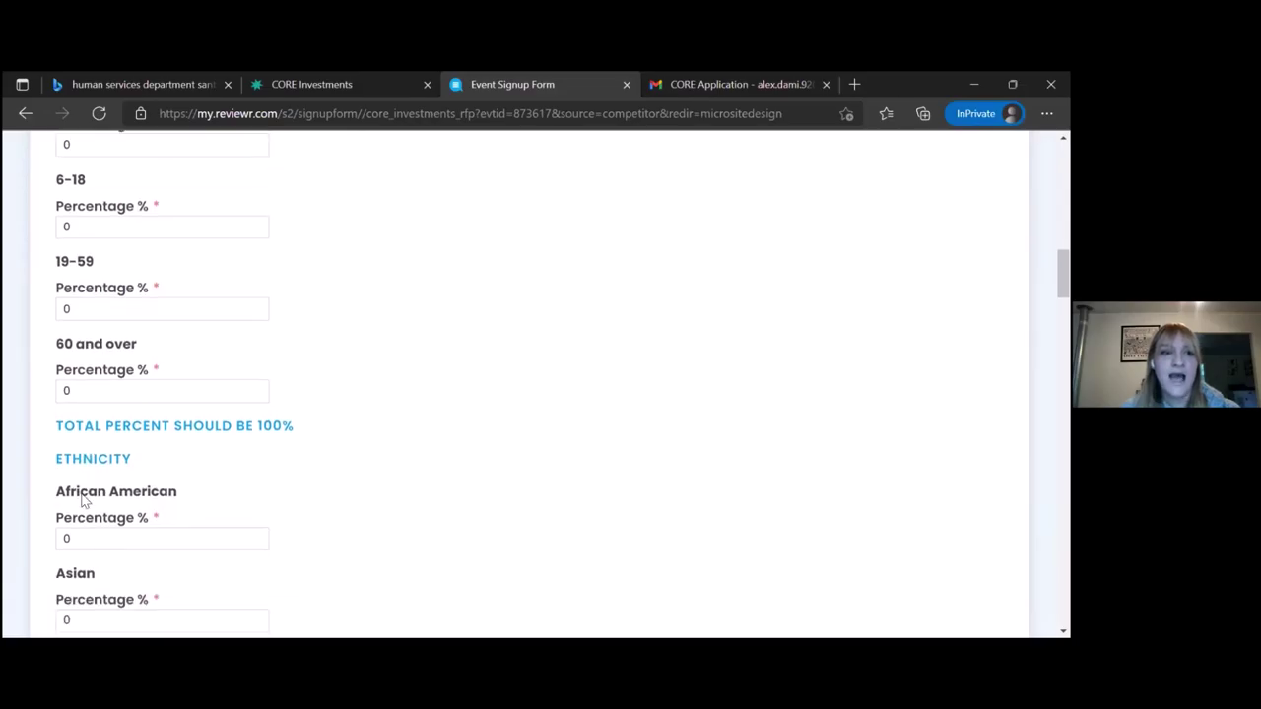
pyautogui.scroll(-2, 83, 500)
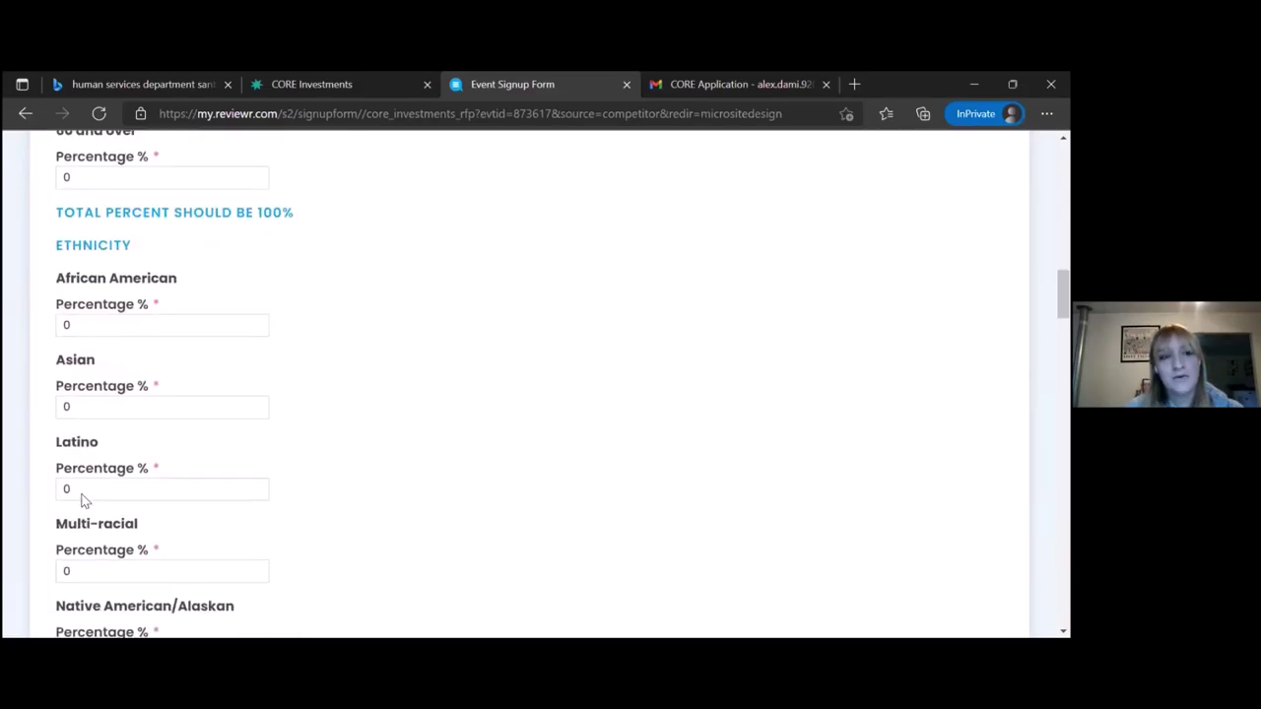
pyautogui.scroll(-2, 83, 495)
pyautogui.scroll(-5, 83, 495)
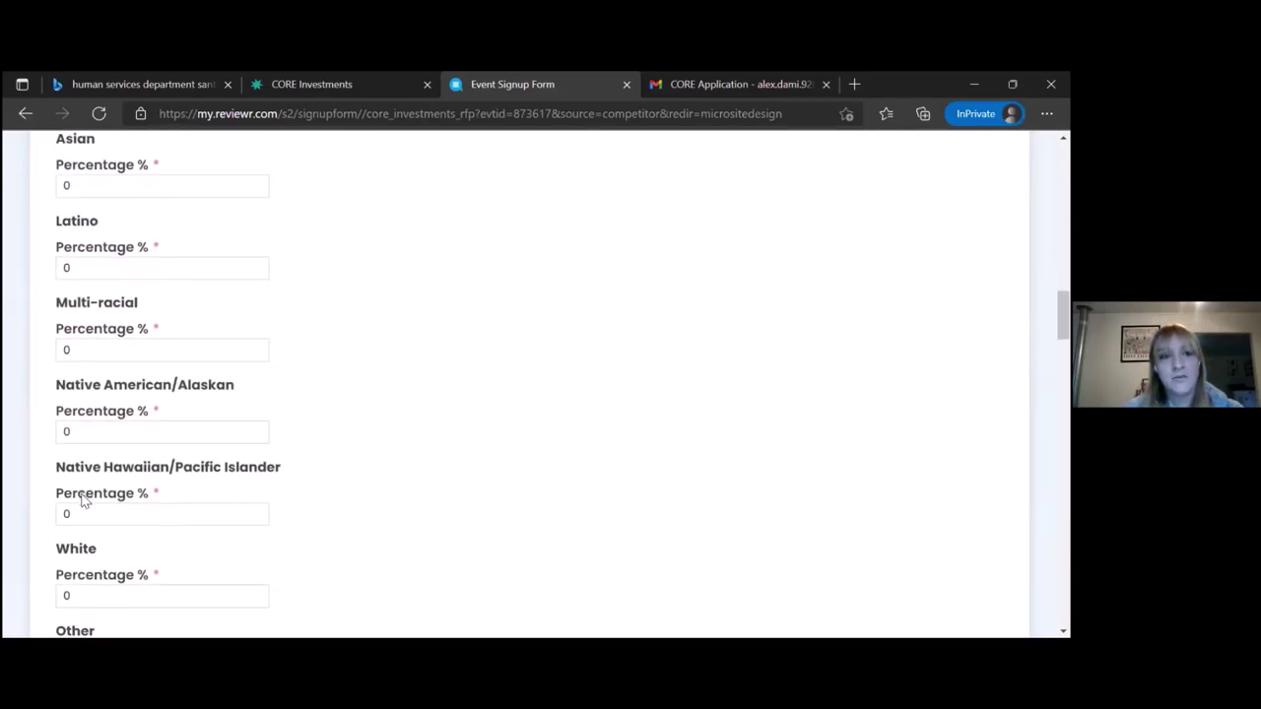
pyautogui.click(82, 496)
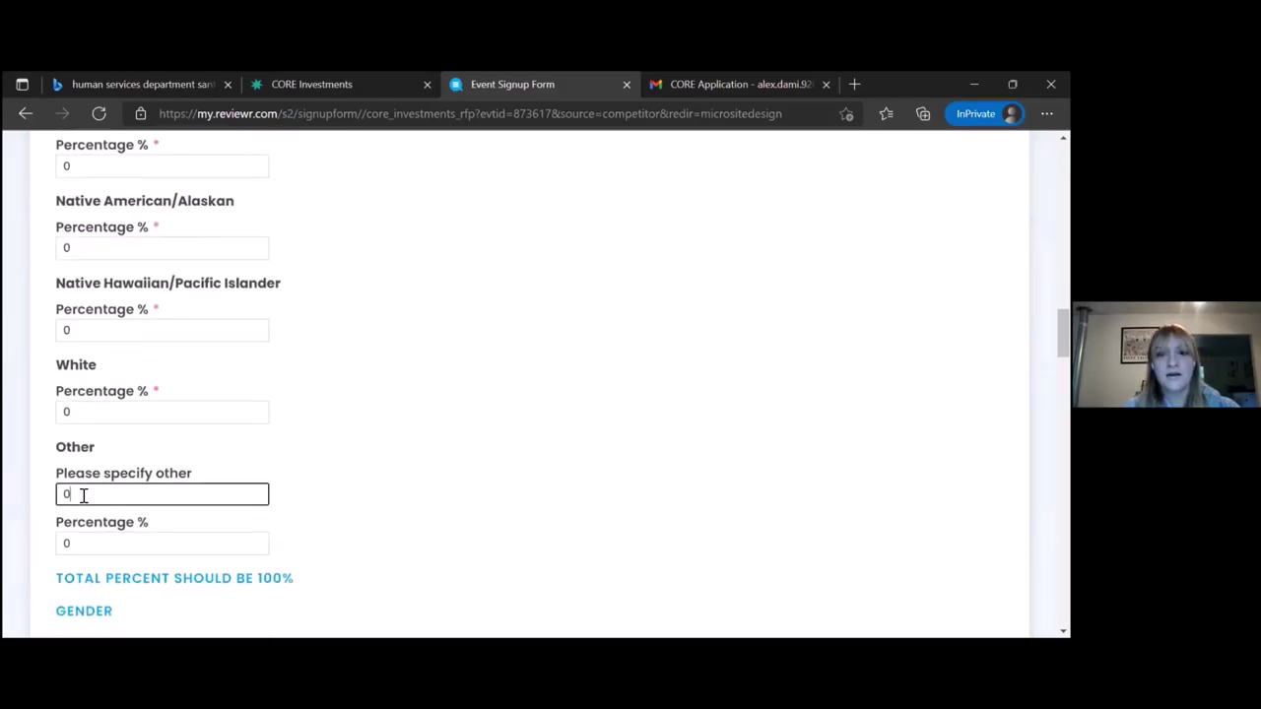
pyautogui.press('BackSpace')
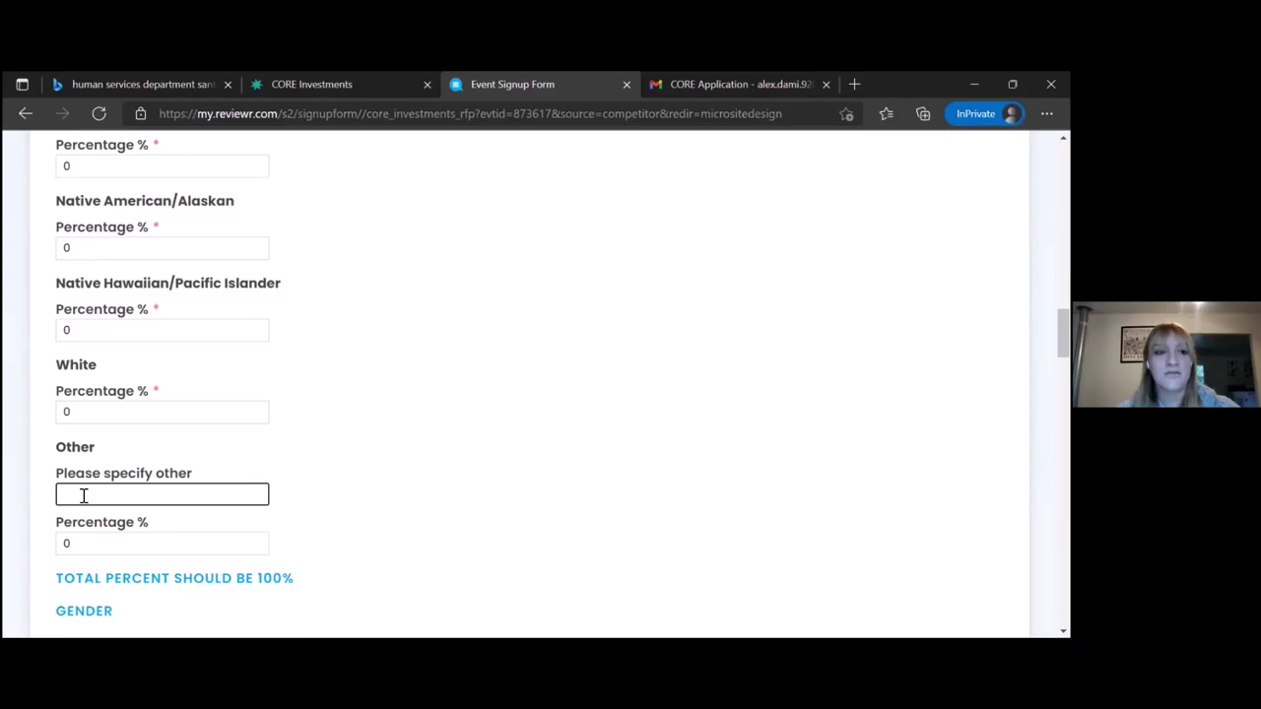
pyautogui.write('other')
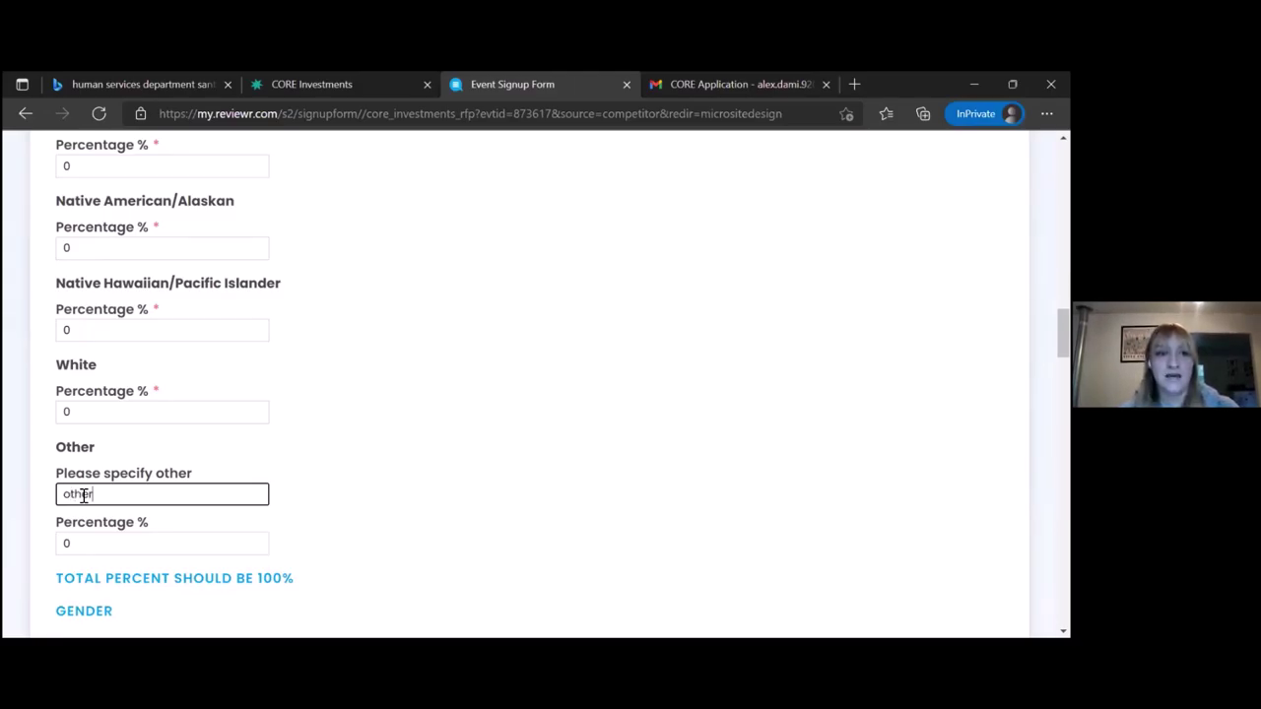
# Advance the application to the Organizational Capacity page
pyautogui.scroll(-3, 84, 495)
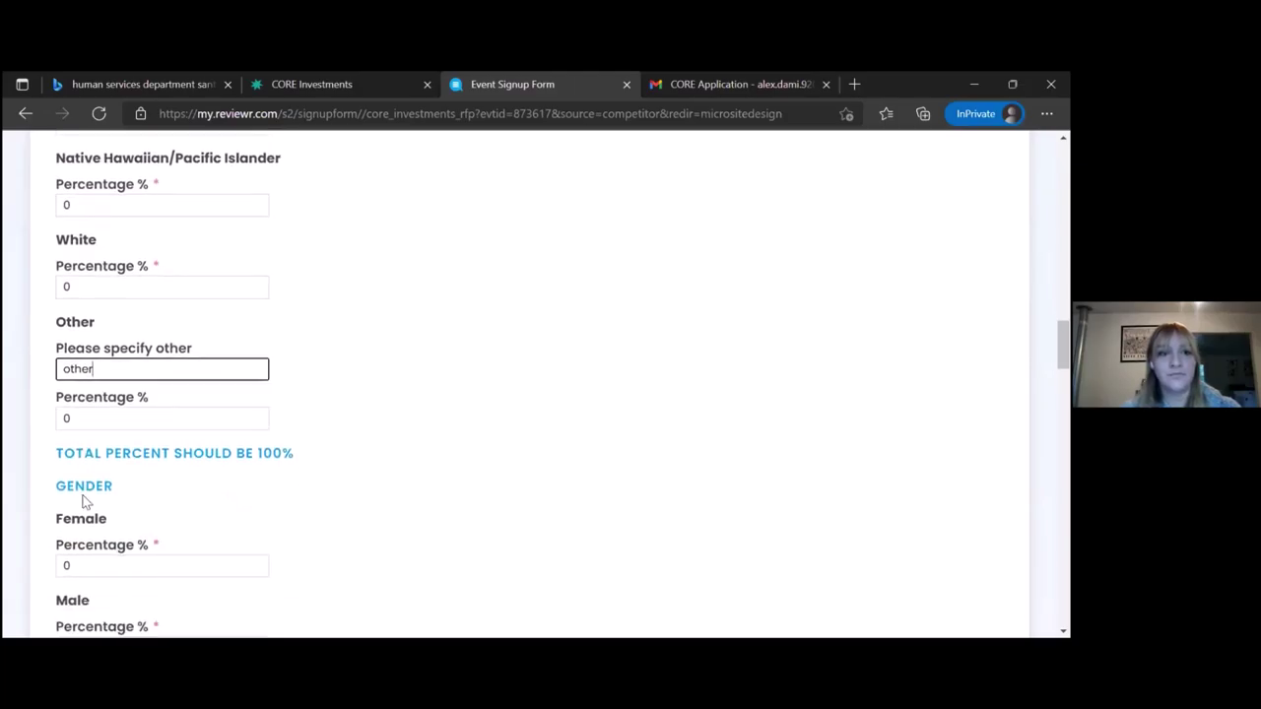
pyautogui.scroll(-5, 84, 502)
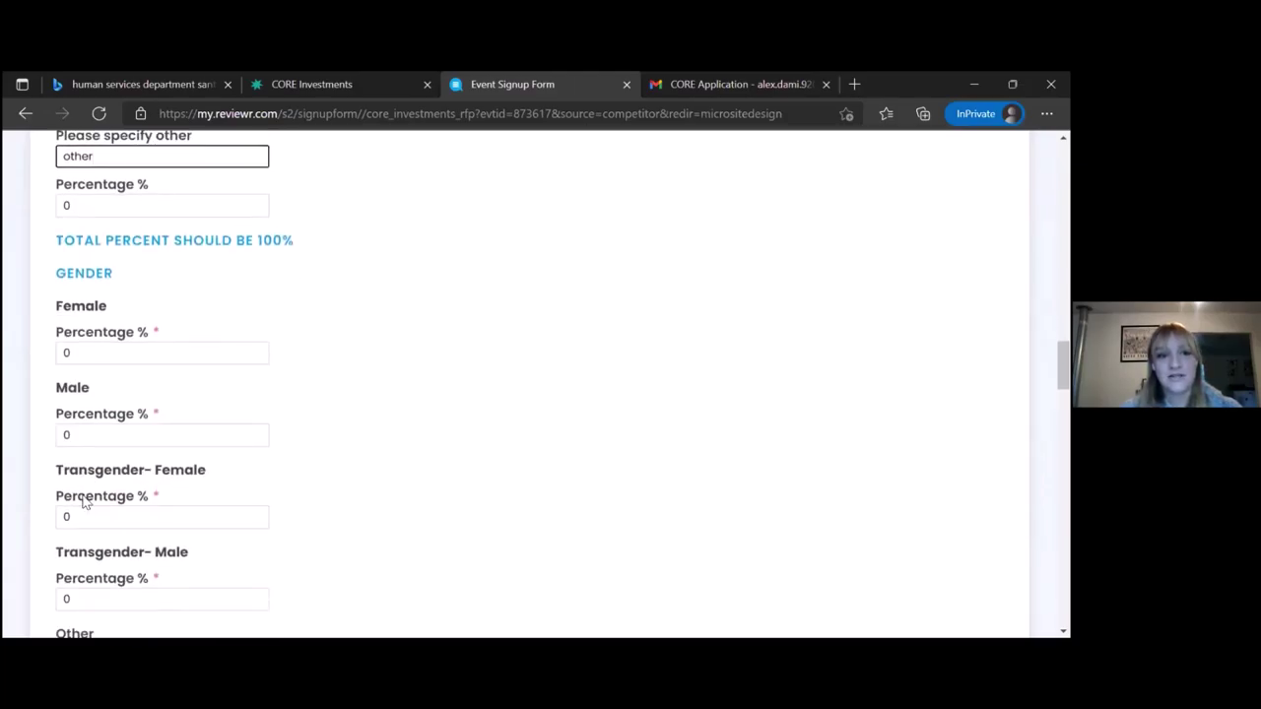
pyautogui.scroll(-1, 84, 502)
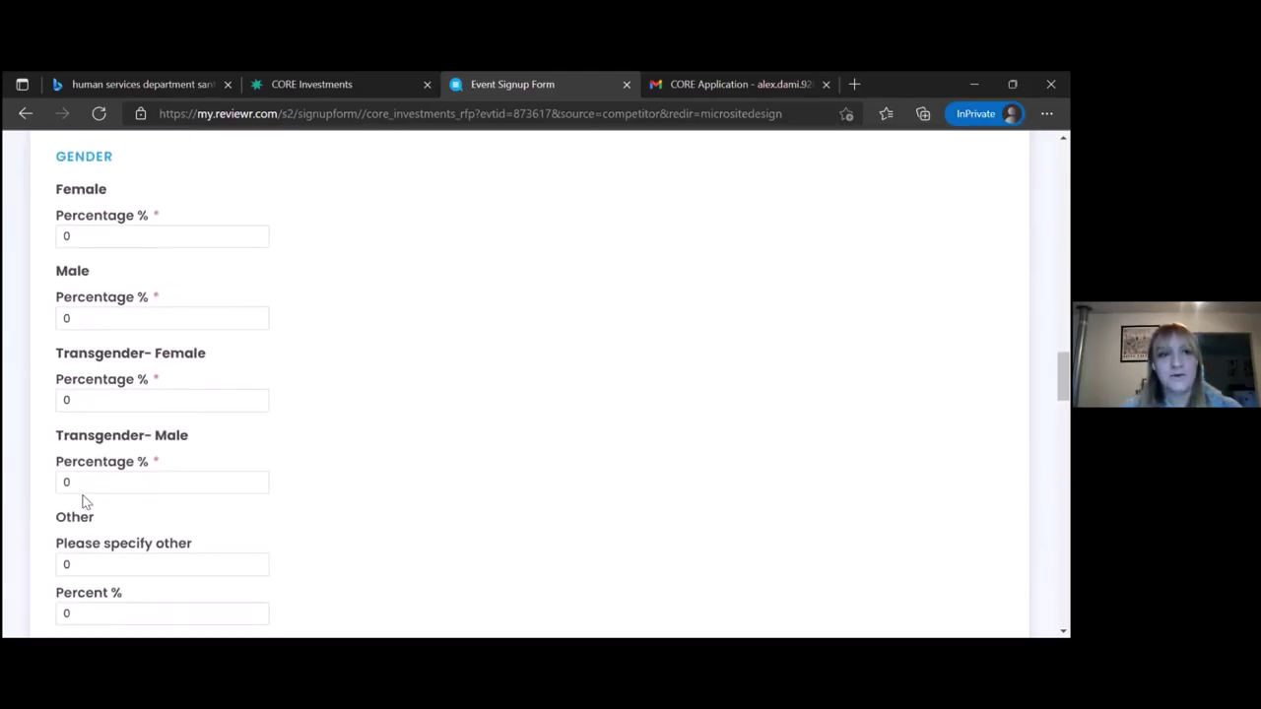
pyautogui.scroll(-4, 84, 502)
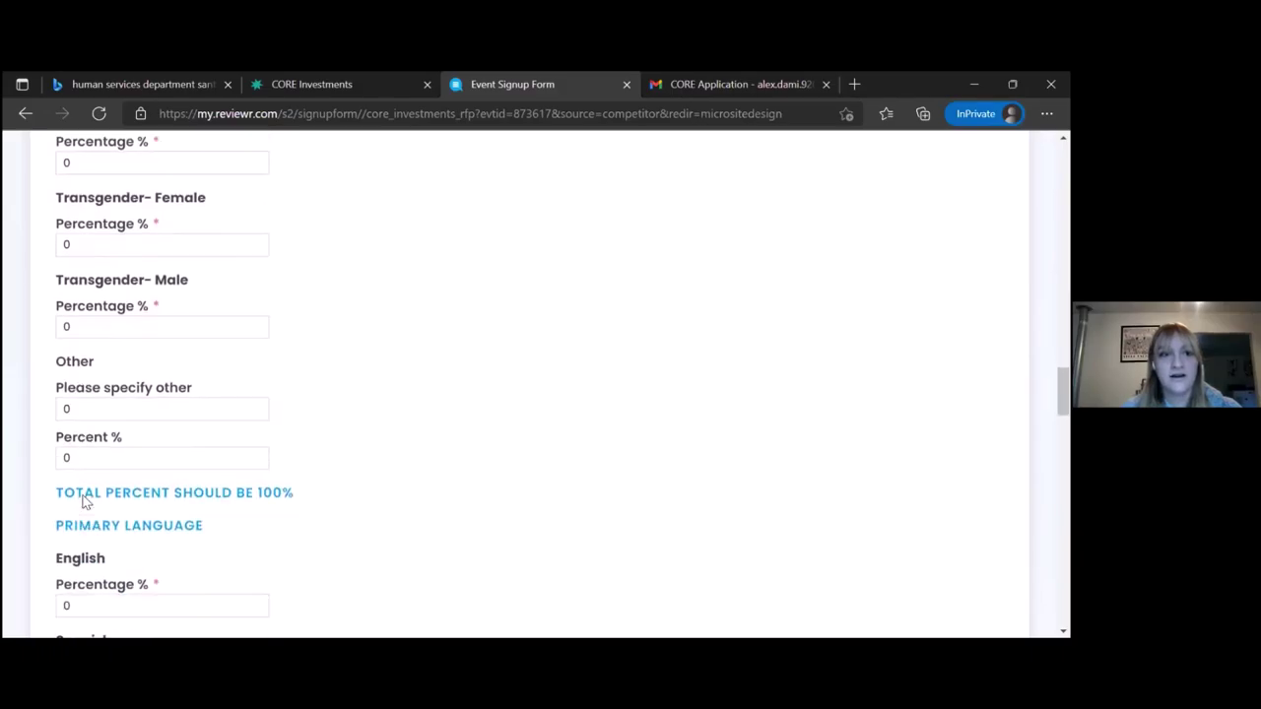
pyautogui.scroll(-5, 84, 497)
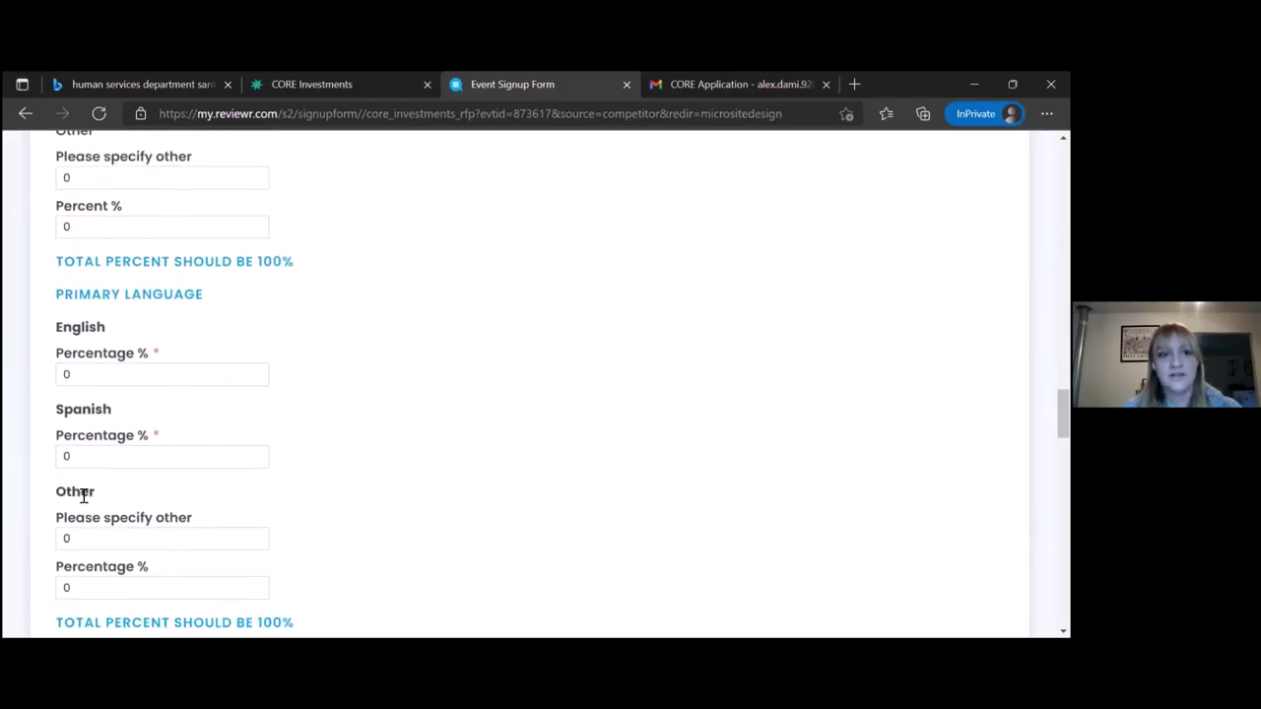
pyautogui.scroll(-7, 83, 499)
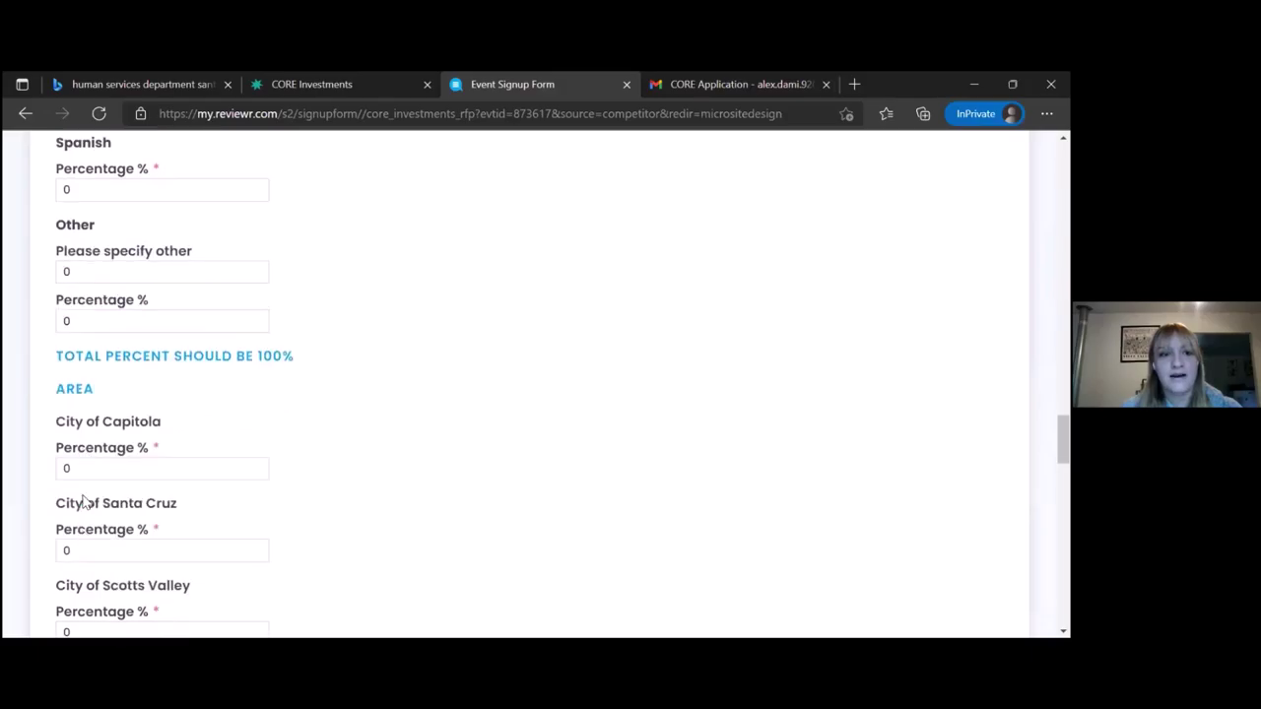
pyautogui.scroll(-10, 84, 502)
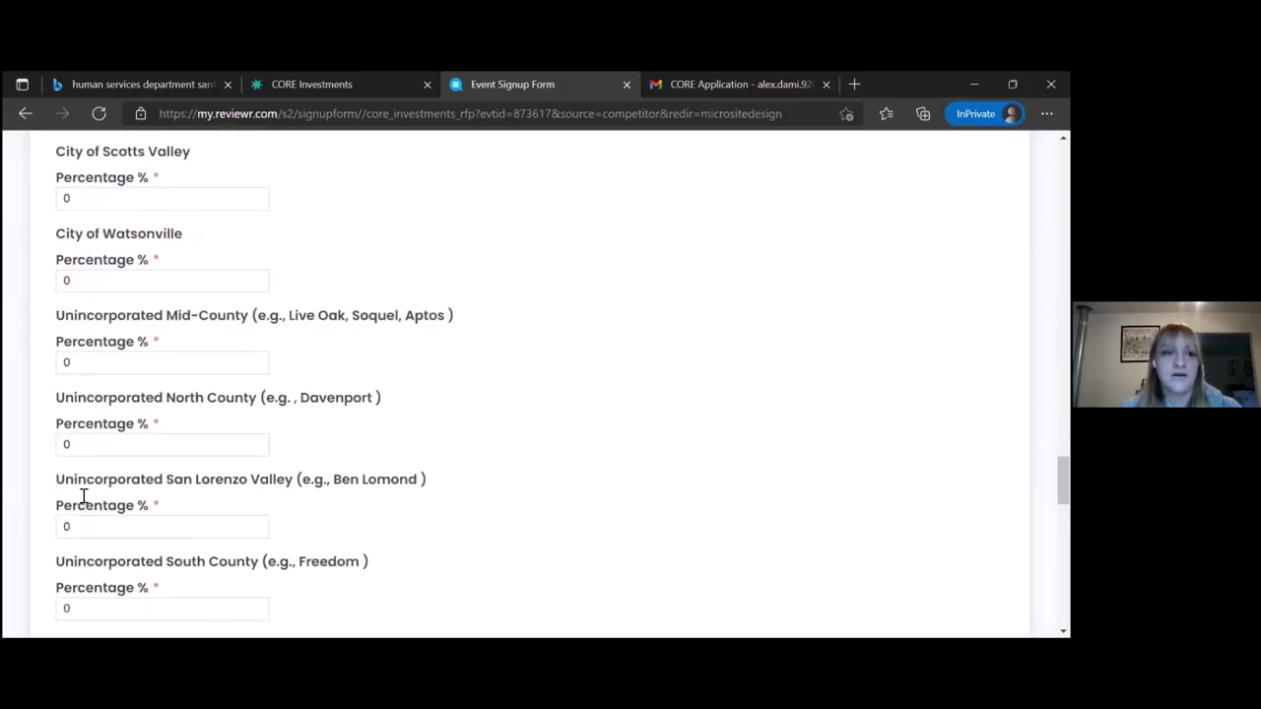
pyautogui.scroll(-8, 83, 503)
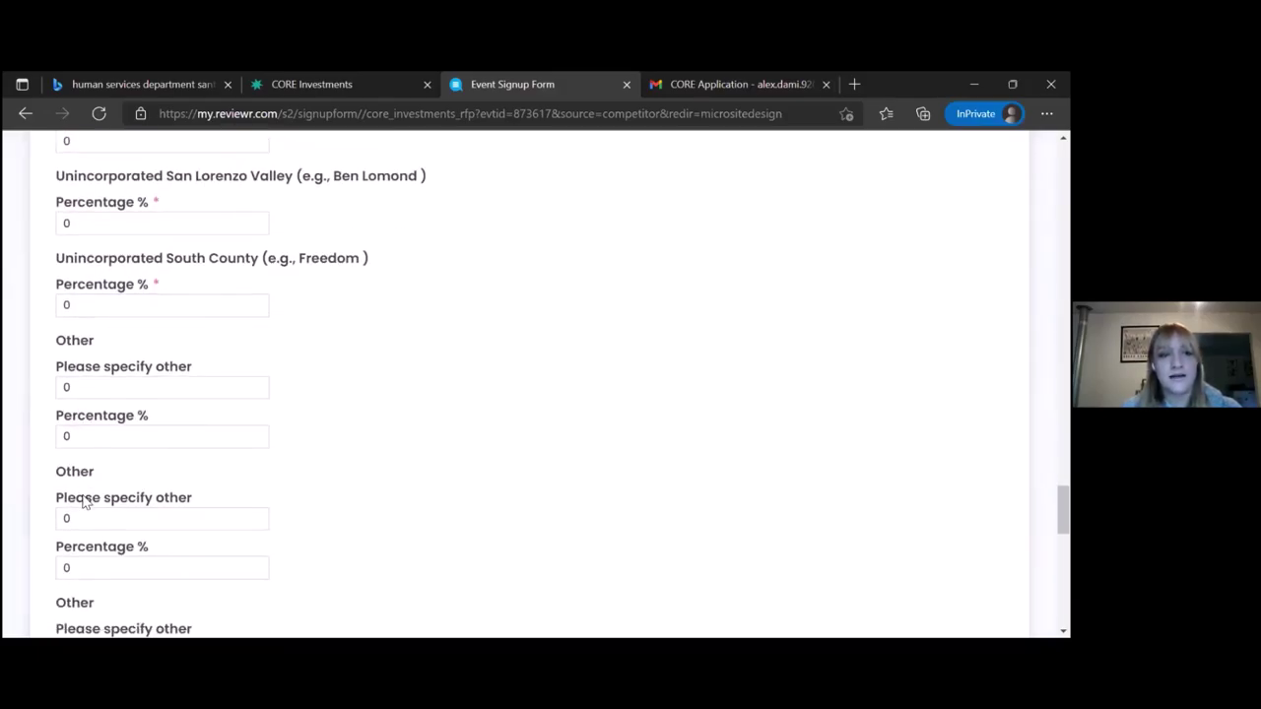
pyautogui.scroll(-4, 83, 501)
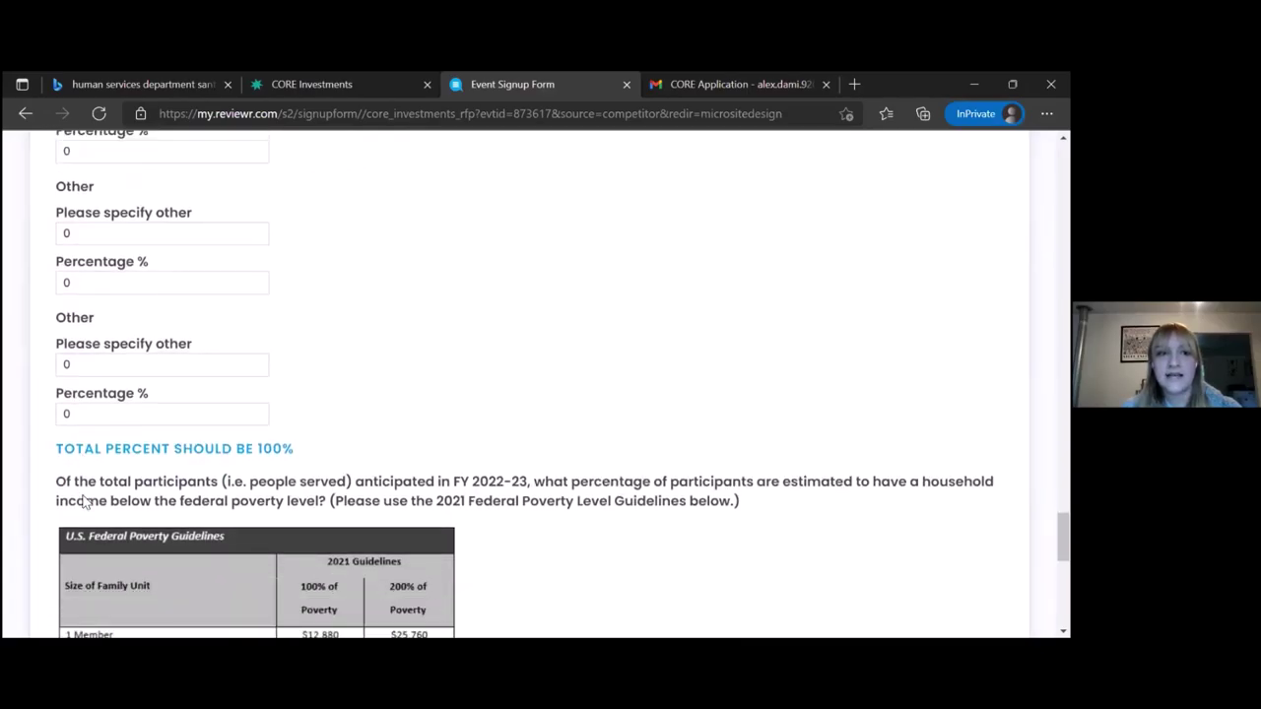
pyautogui.scroll(-1, 84, 502)
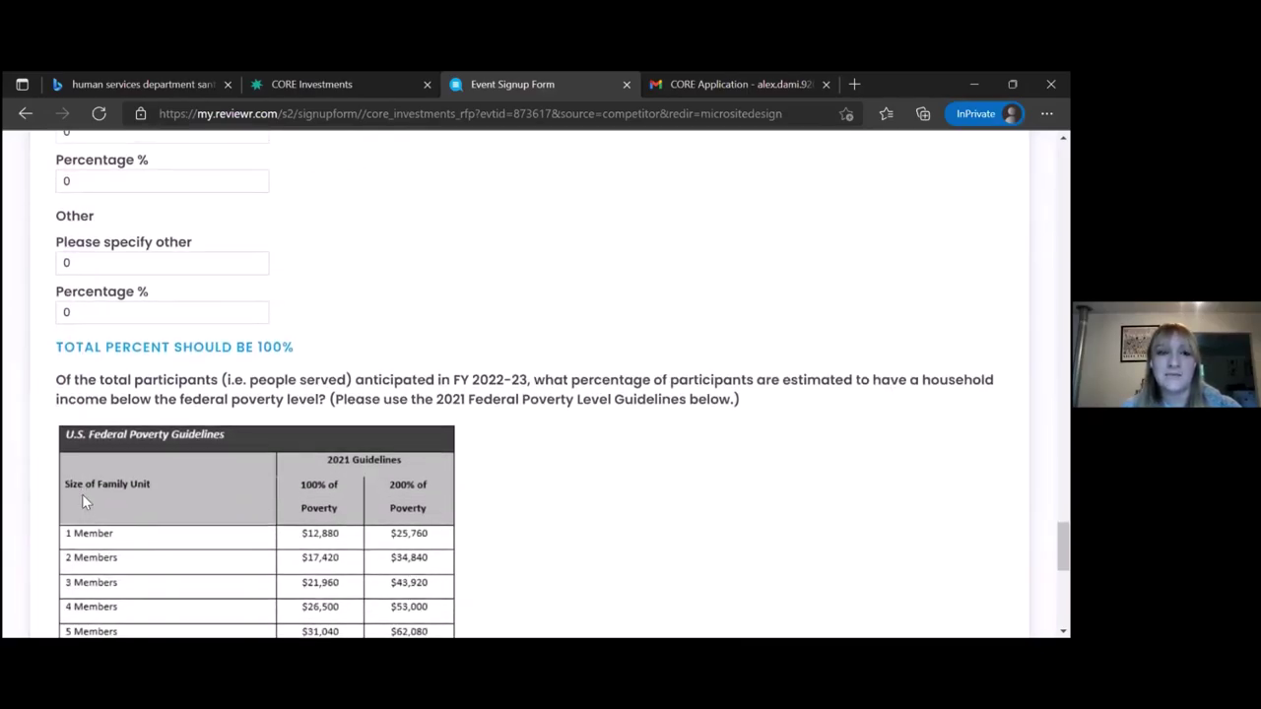
pyautogui.scroll(-1, 82, 494)
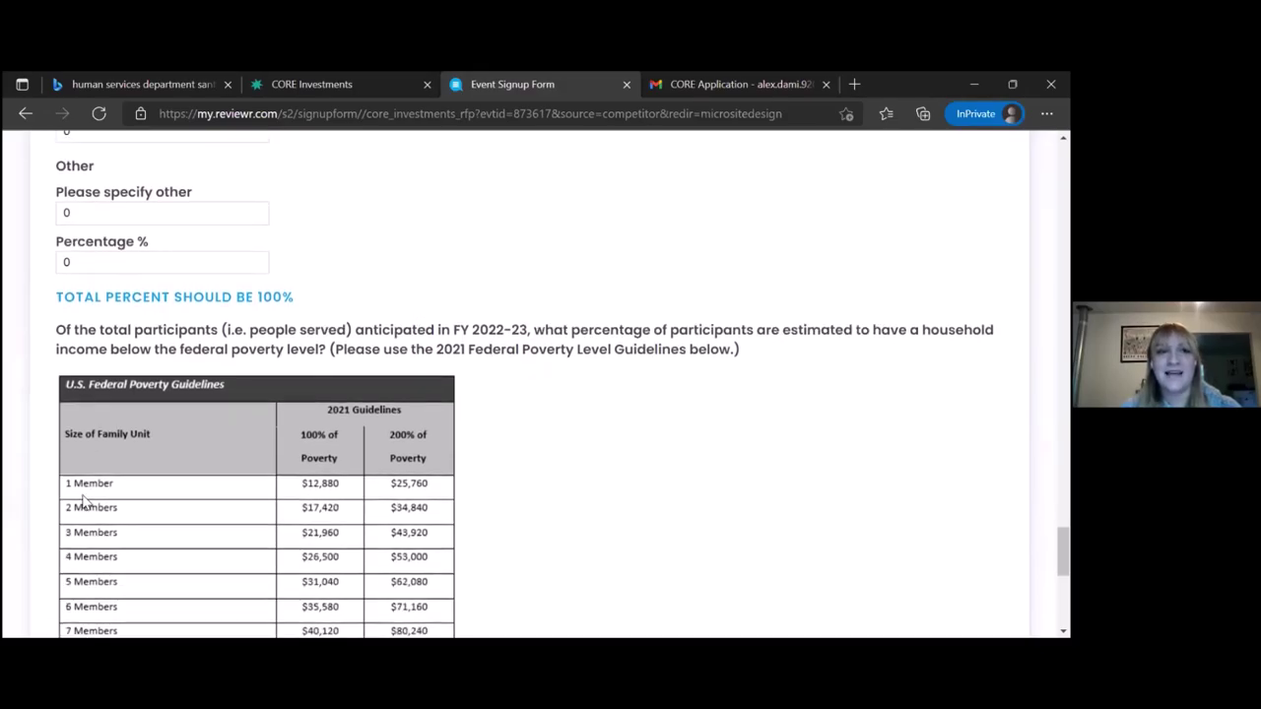
pyautogui.scroll(-3, 83, 503)
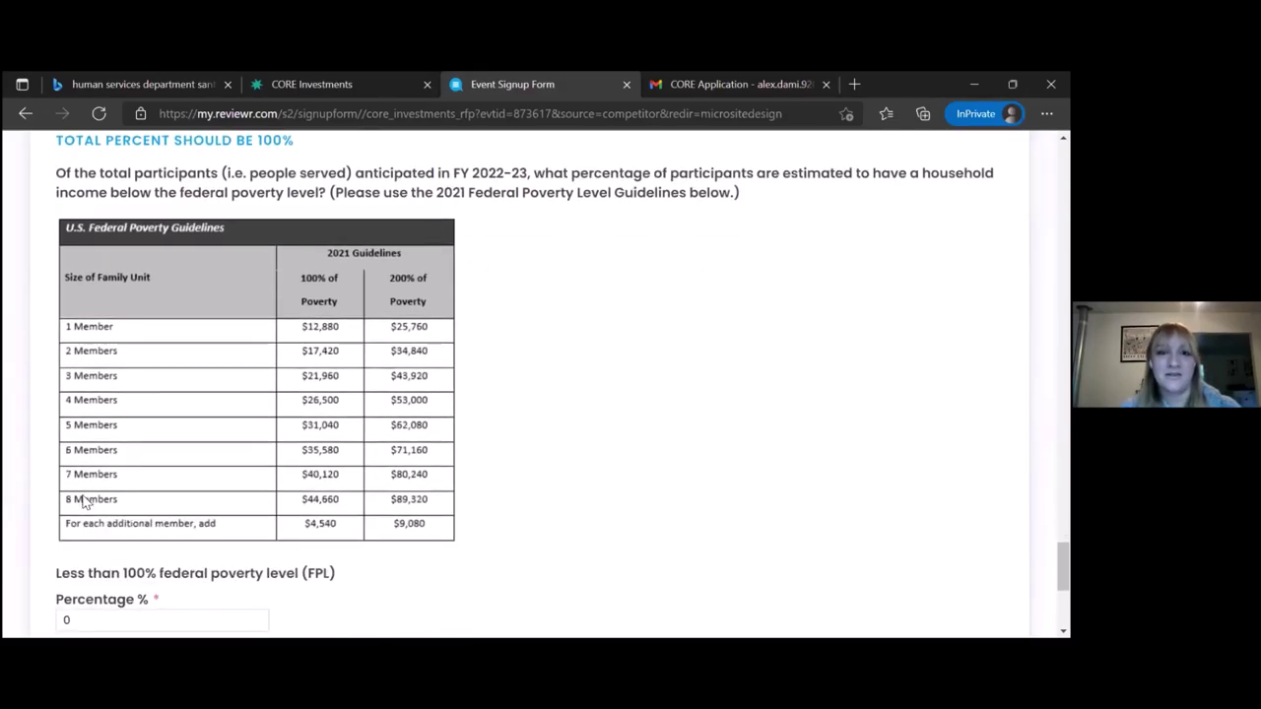
pyautogui.scroll(-7, 82, 501)
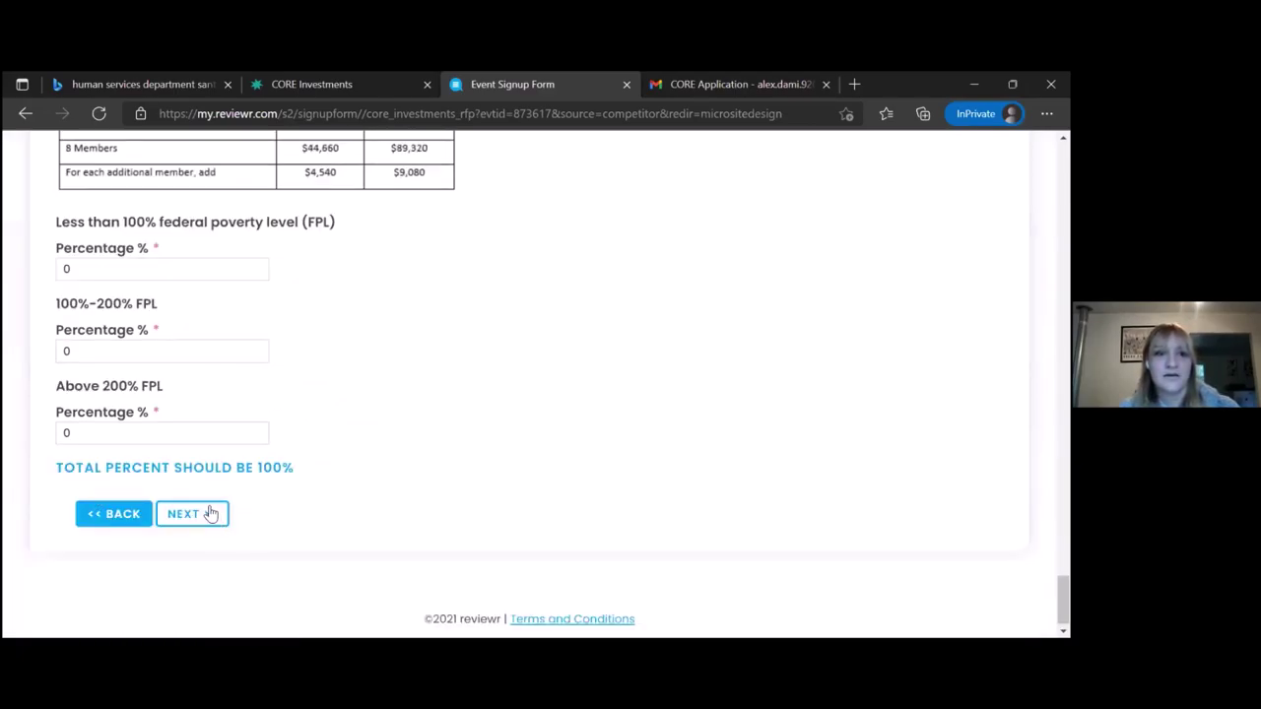
pyautogui.click(210, 513)
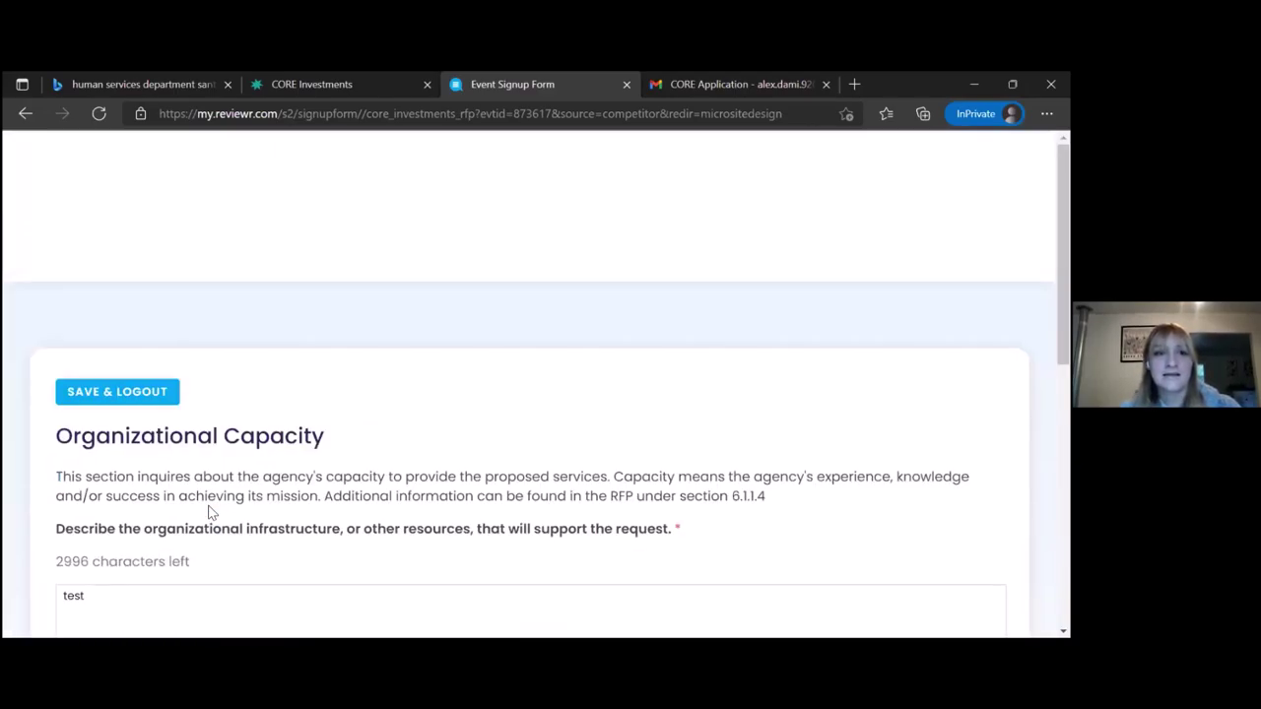
# Continue from Organizational Capacity to the How much money is needed? budget section
pyautogui.scroll(-1, 210, 514)
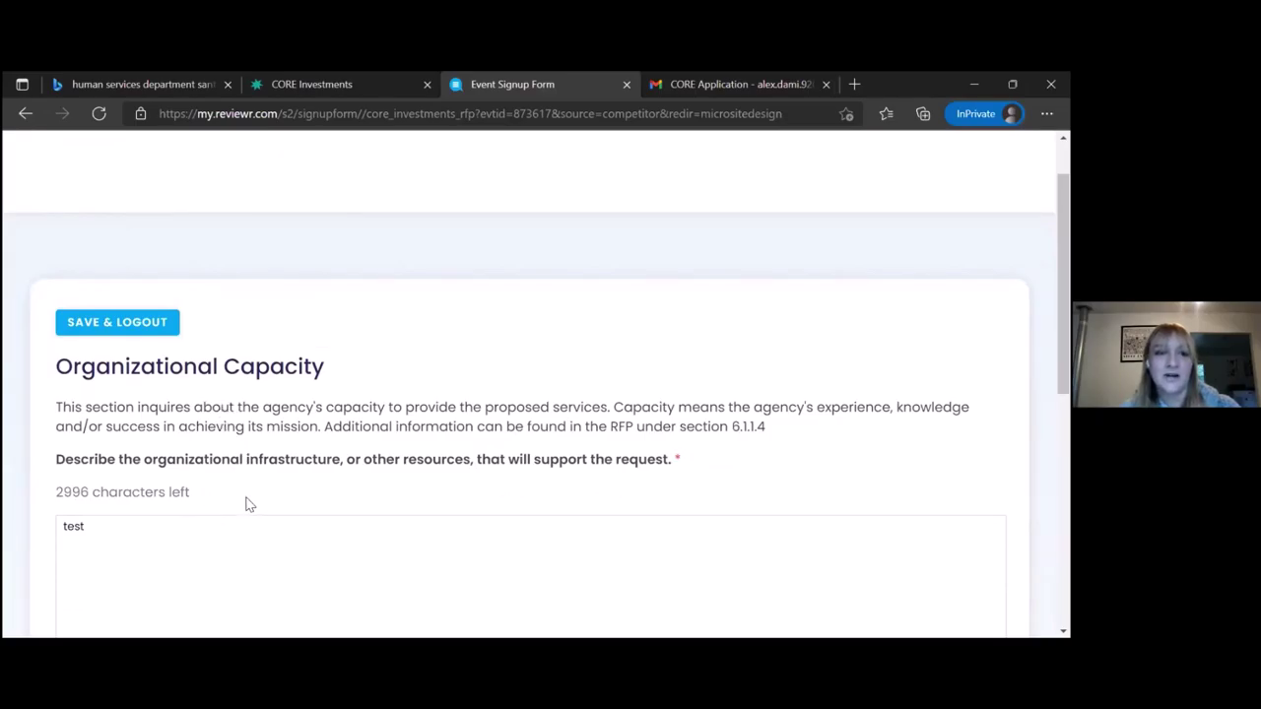
pyautogui.scroll(-4, 248, 504)
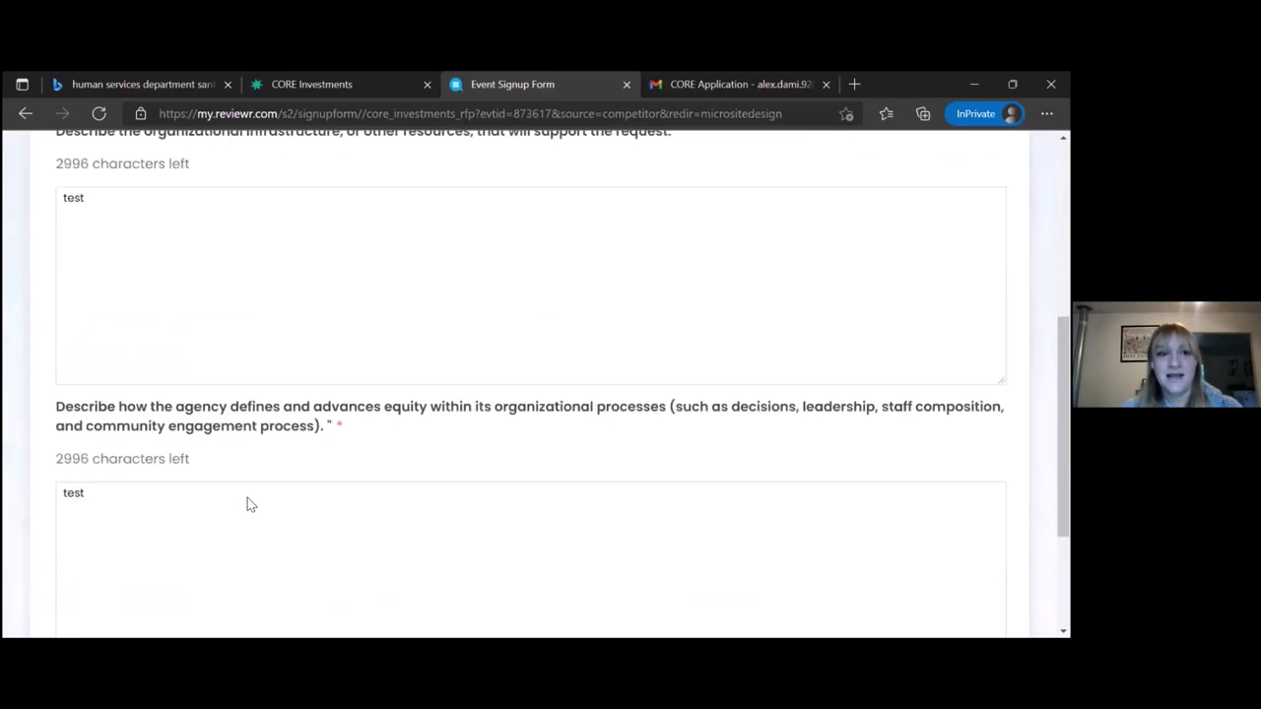
pyautogui.scroll(-2, 249, 504)
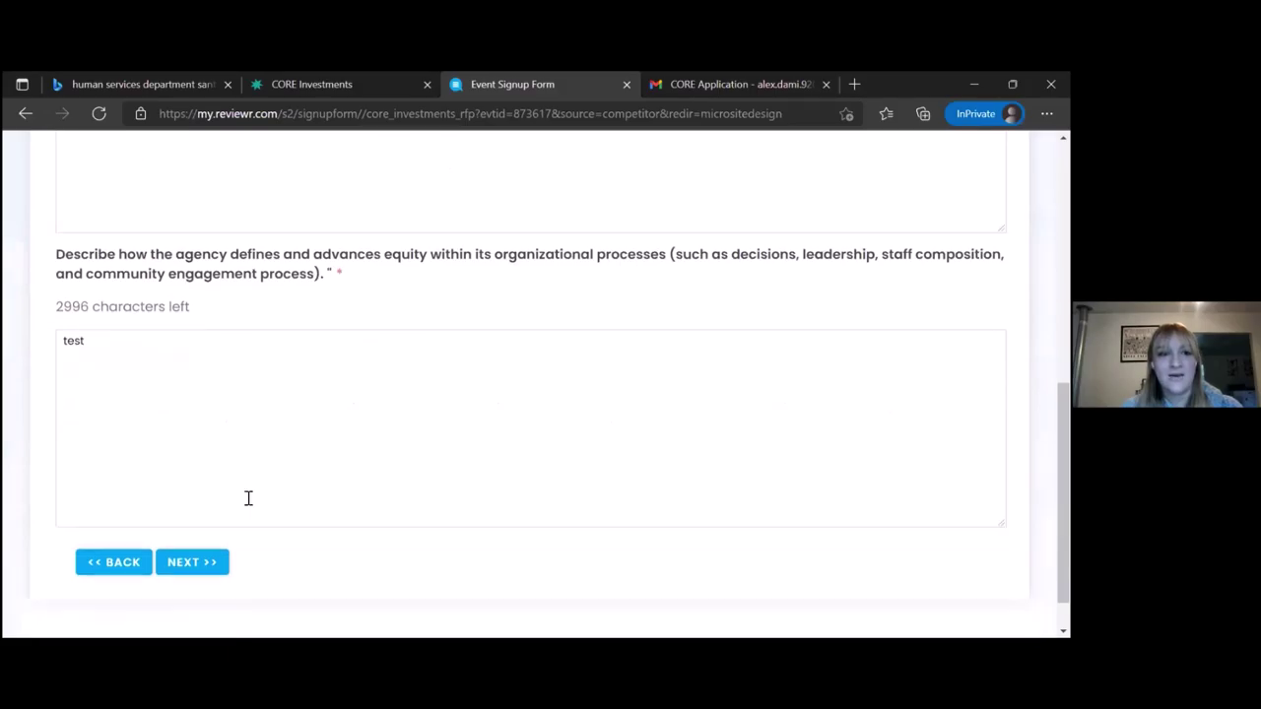
pyautogui.click(213, 574)
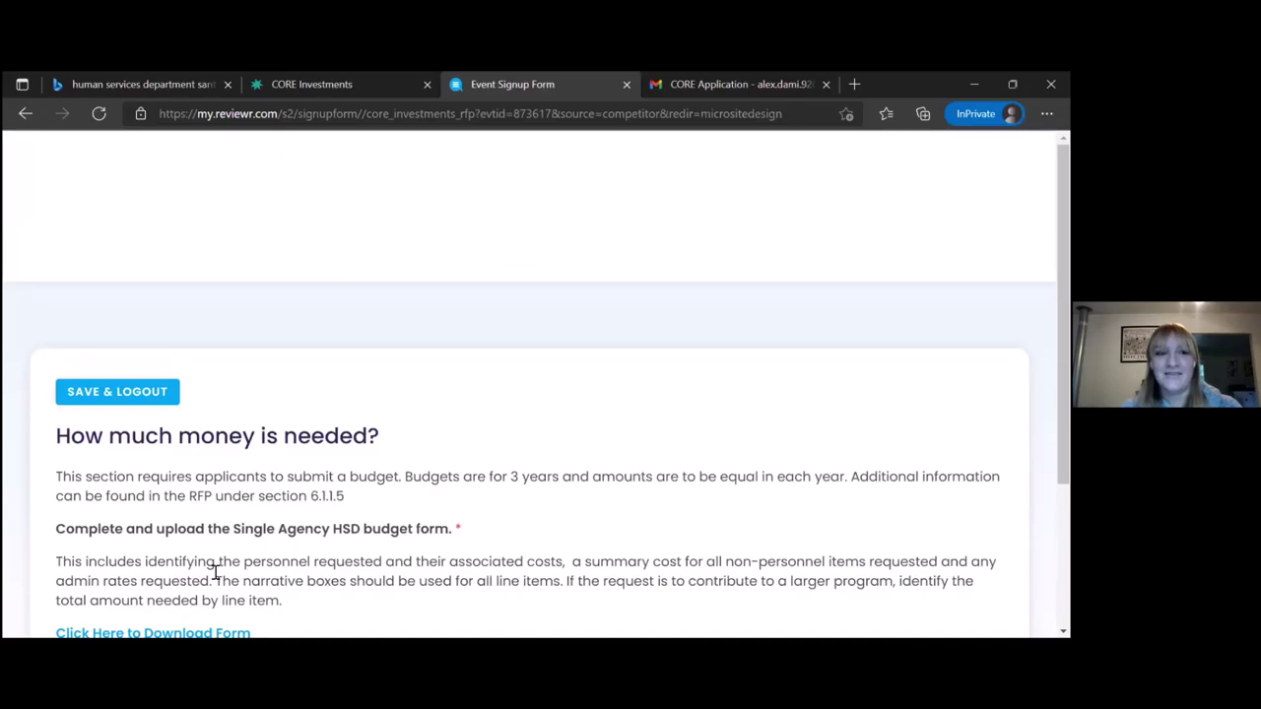
pyautogui.scroll(-1, 215, 572)
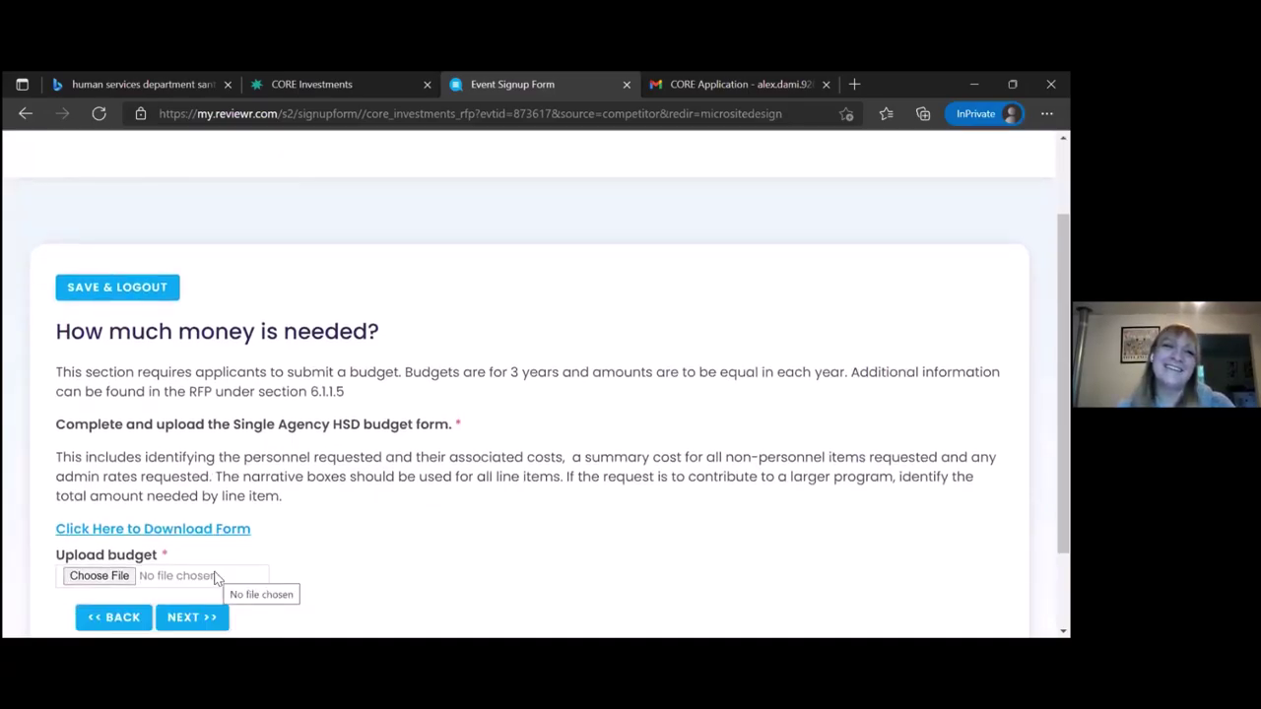
pyautogui.scroll(-1, 215, 578)
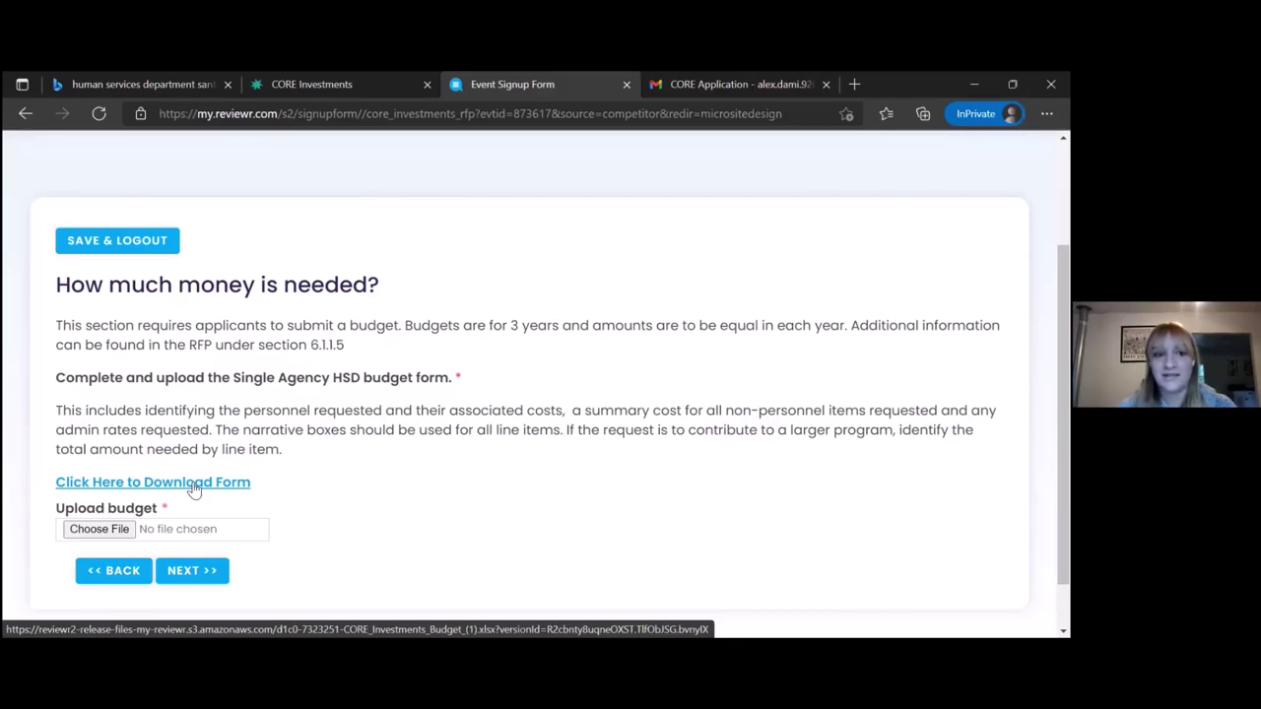
# Upload the TIC Course Reflection PDF from Downloads as the budget file
pyautogui.click(91, 531)
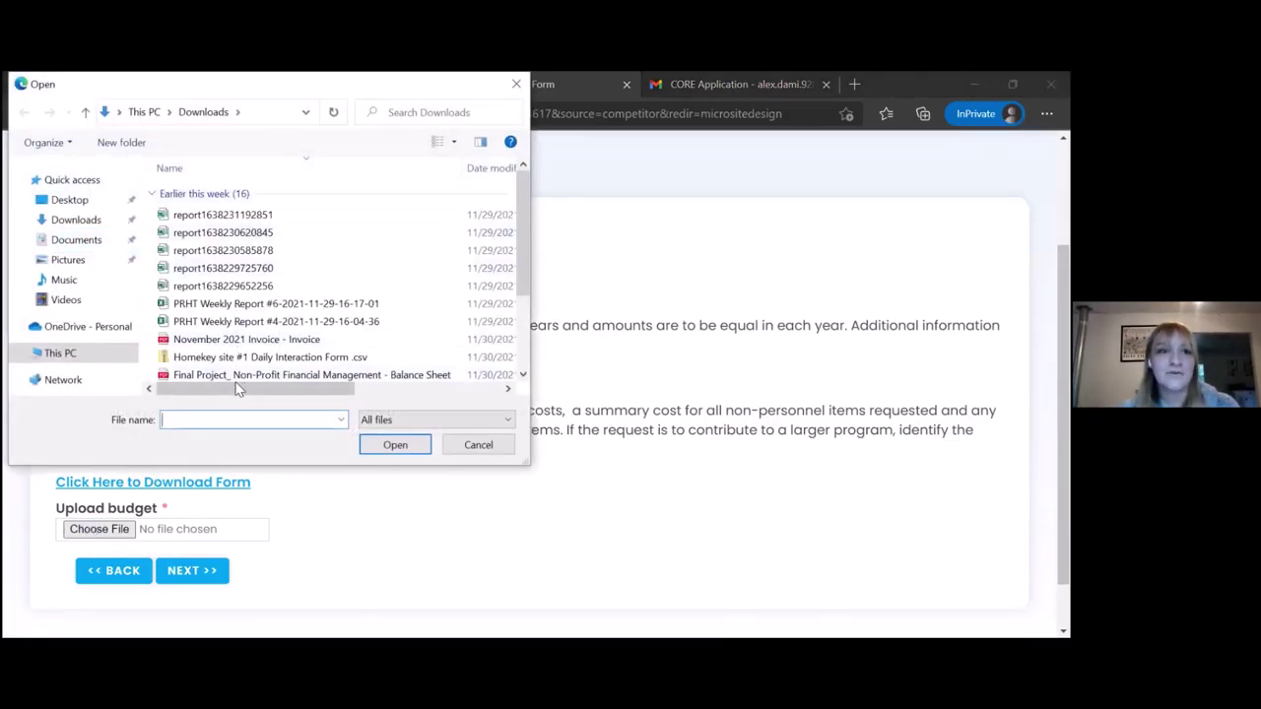
pyautogui.scroll(-2, 296, 266)
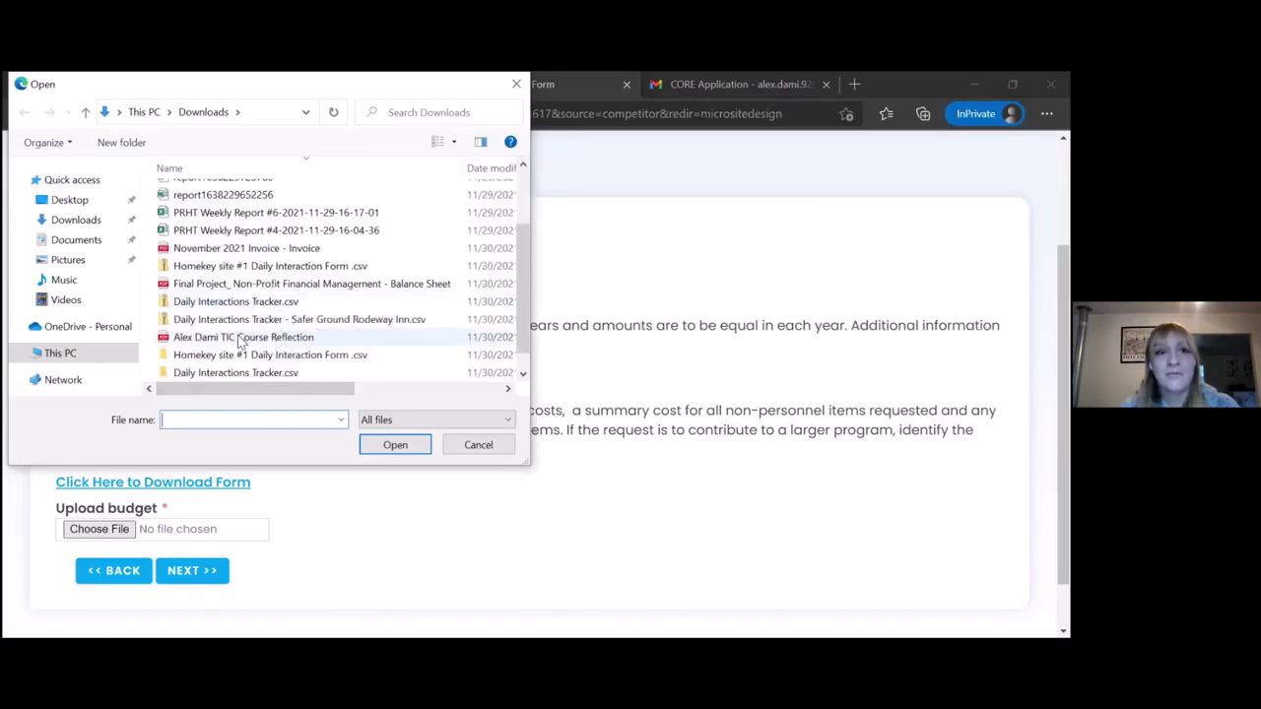
pyautogui.click(240, 338)
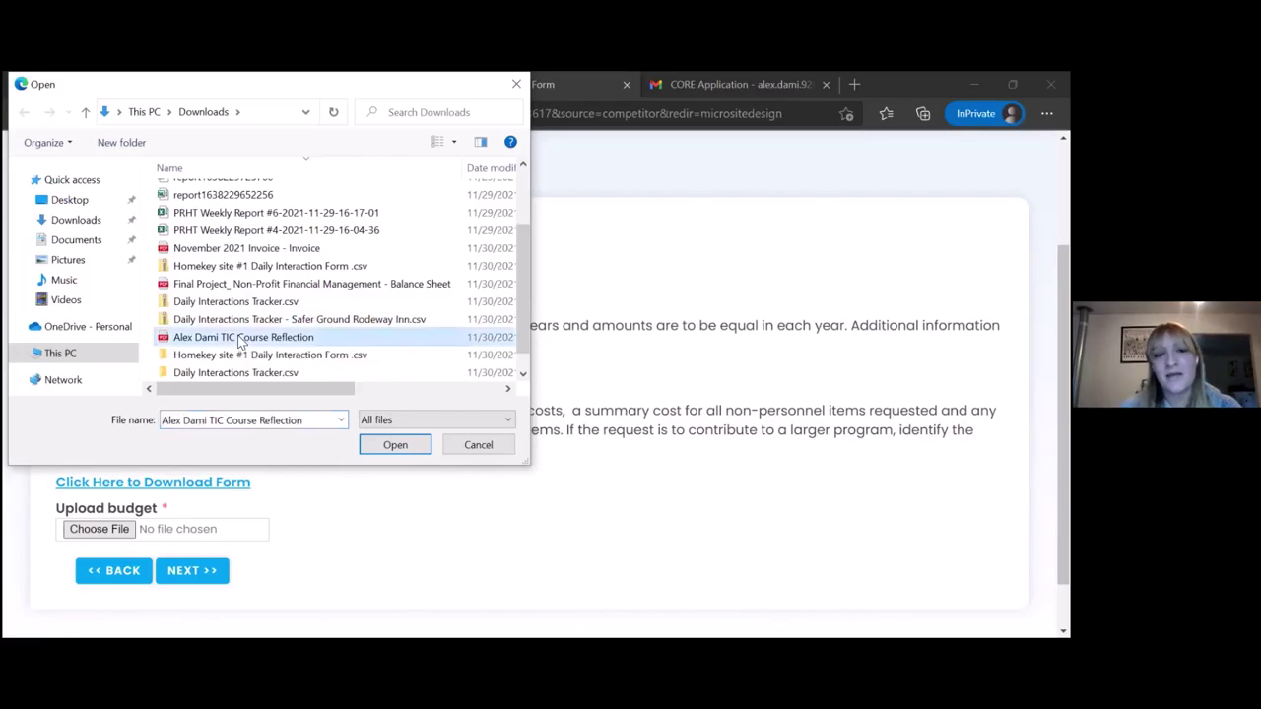
pyautogui.click(394, 446)
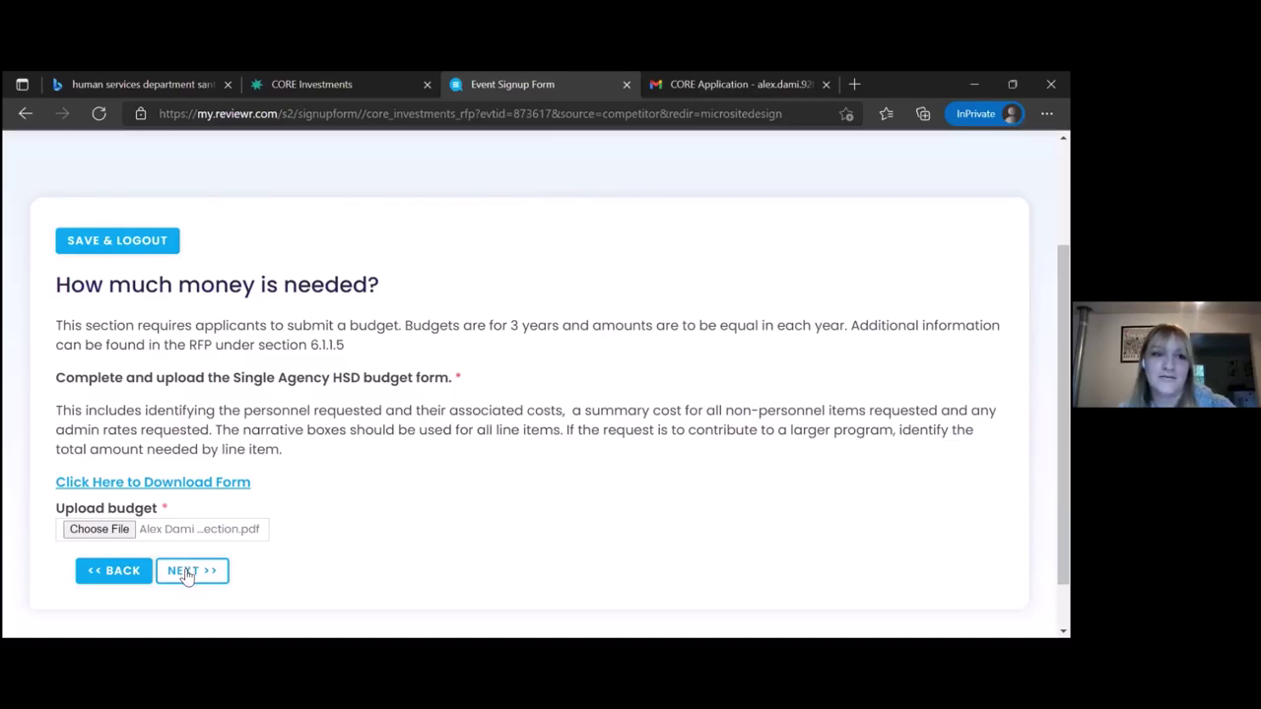
pyautogui.click(186, 576)
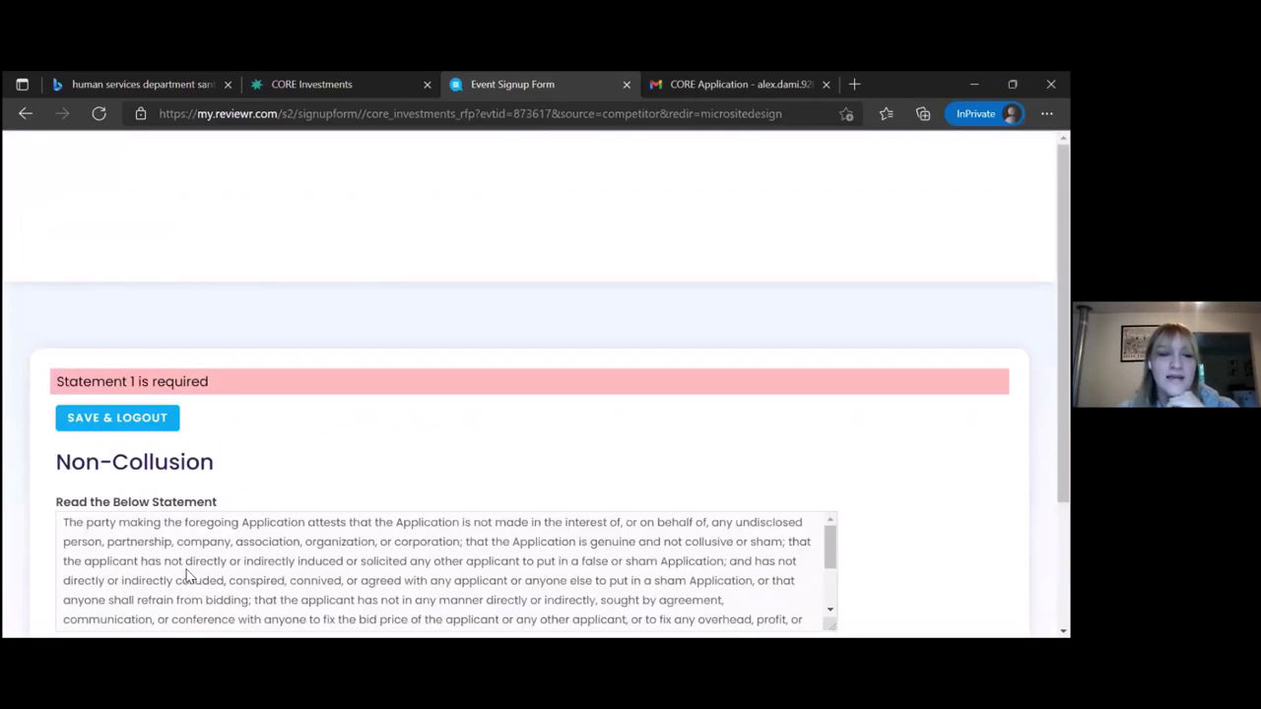
pyautogui.scroll(-3, 186, 576)
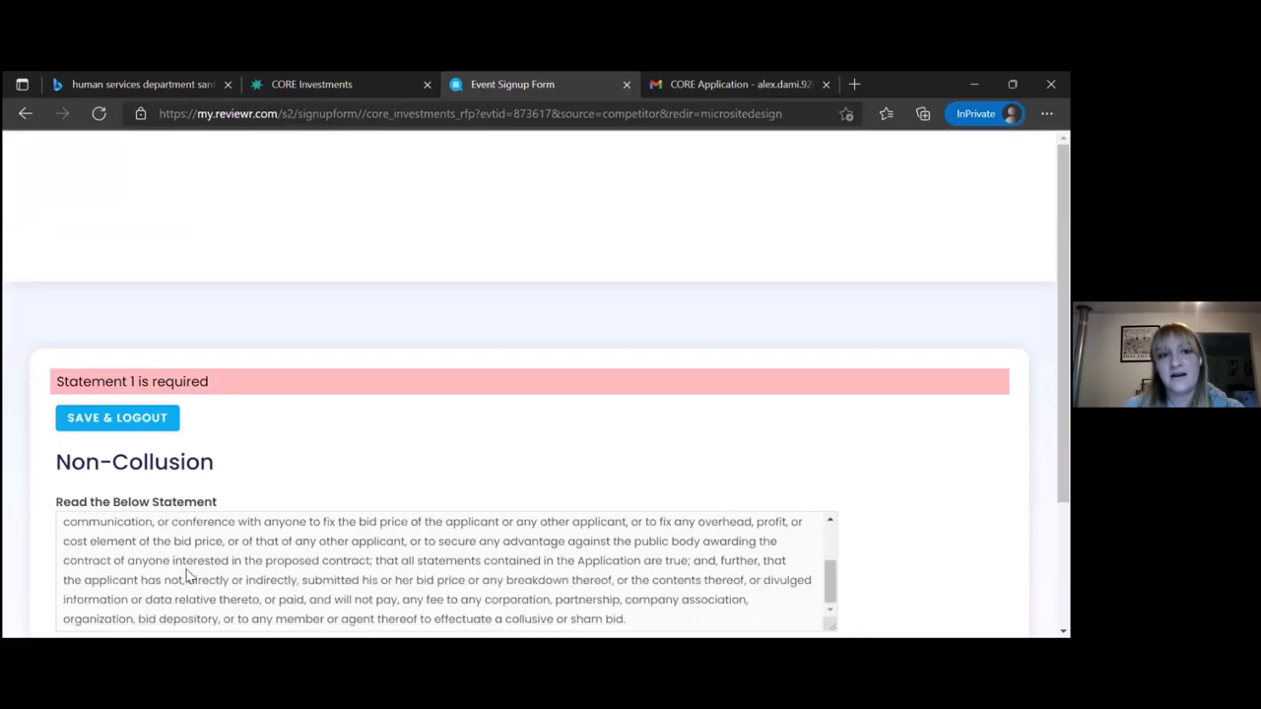
pyautogui.scroll(-3, 339, 442)
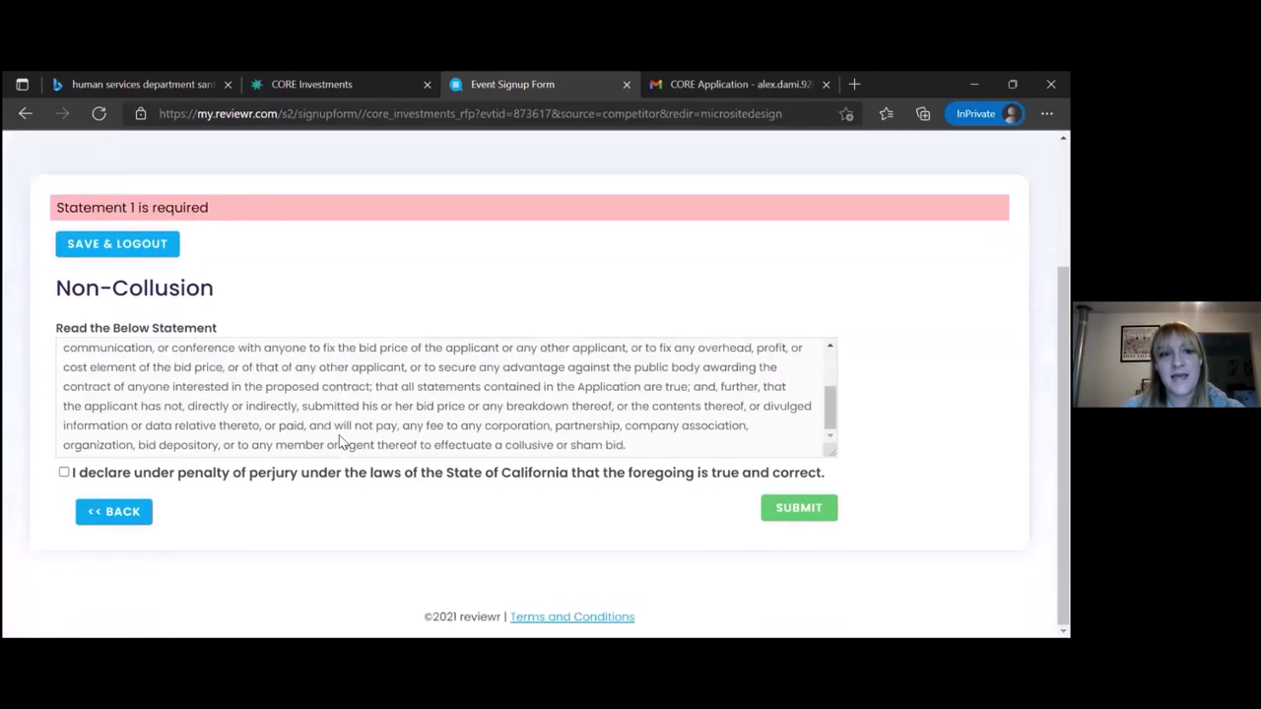
pyautogui.click(117, 522)
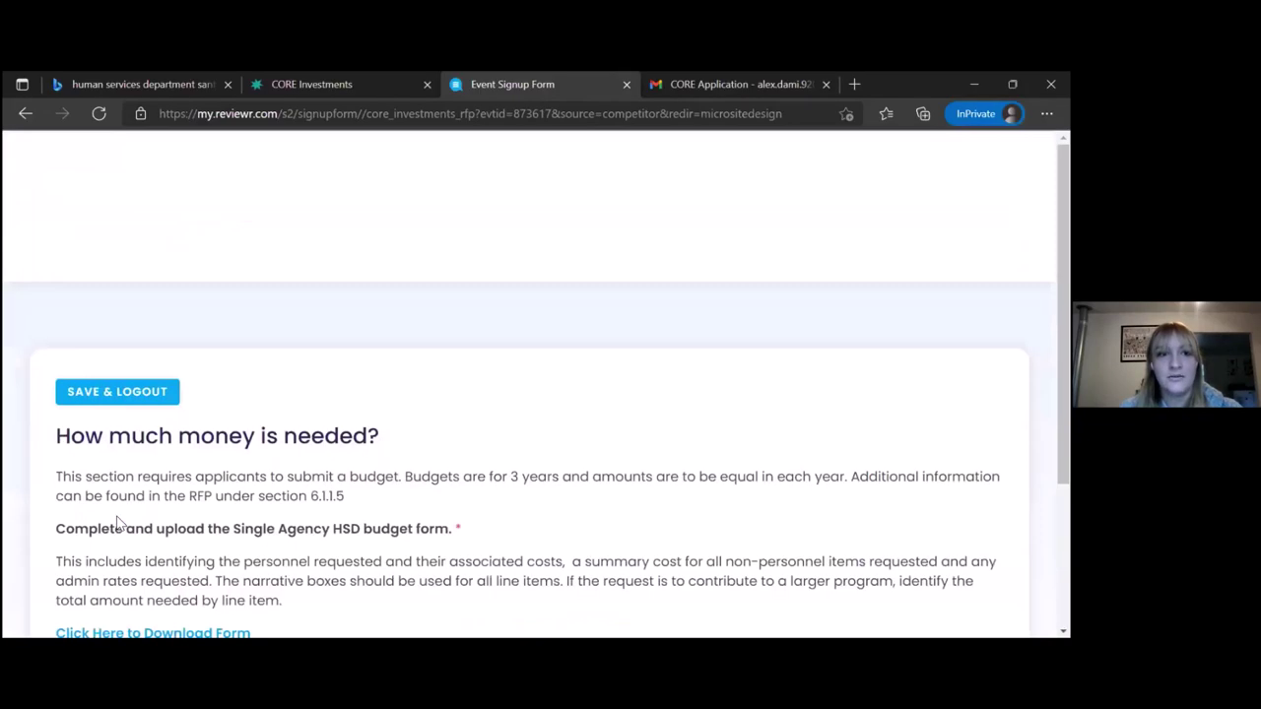
# Tick Remove File under Upload budget to drop the course reflection PDF
pyautogui.scroll(-1, 116, 522)
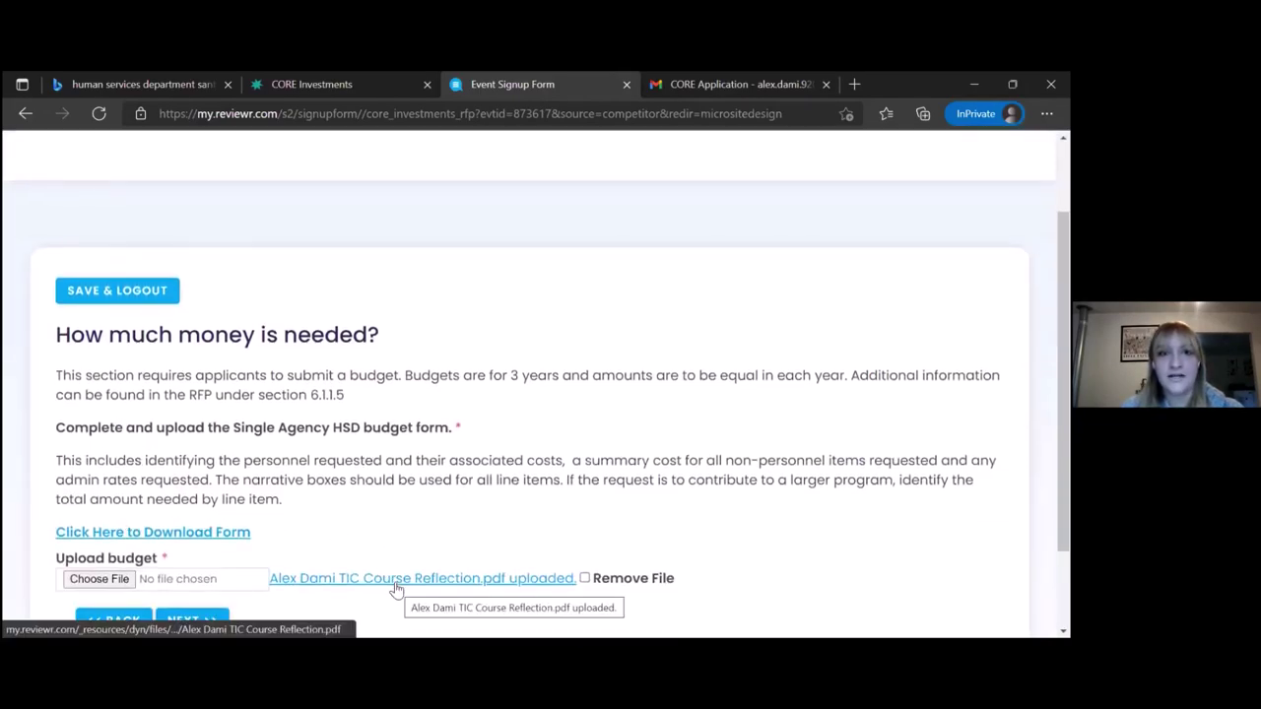
pyautogui.scroll(-1, 530, 501)
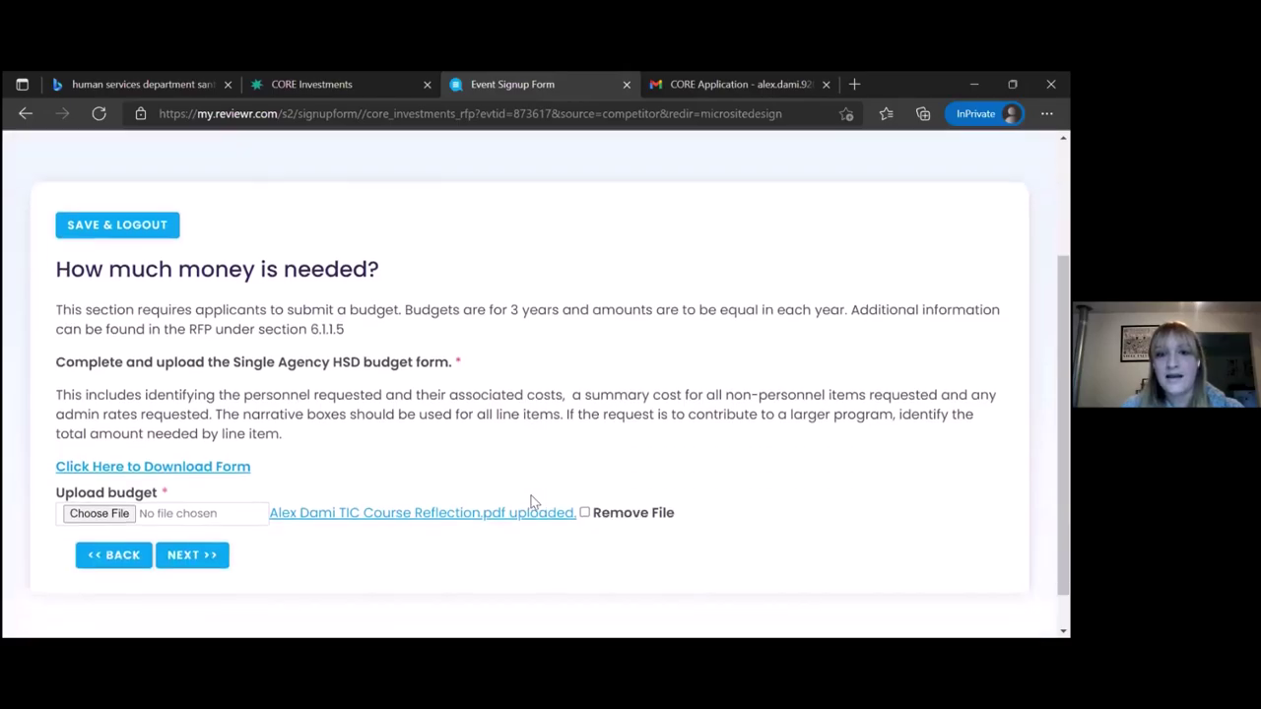
pyautogui.click(584, 508)
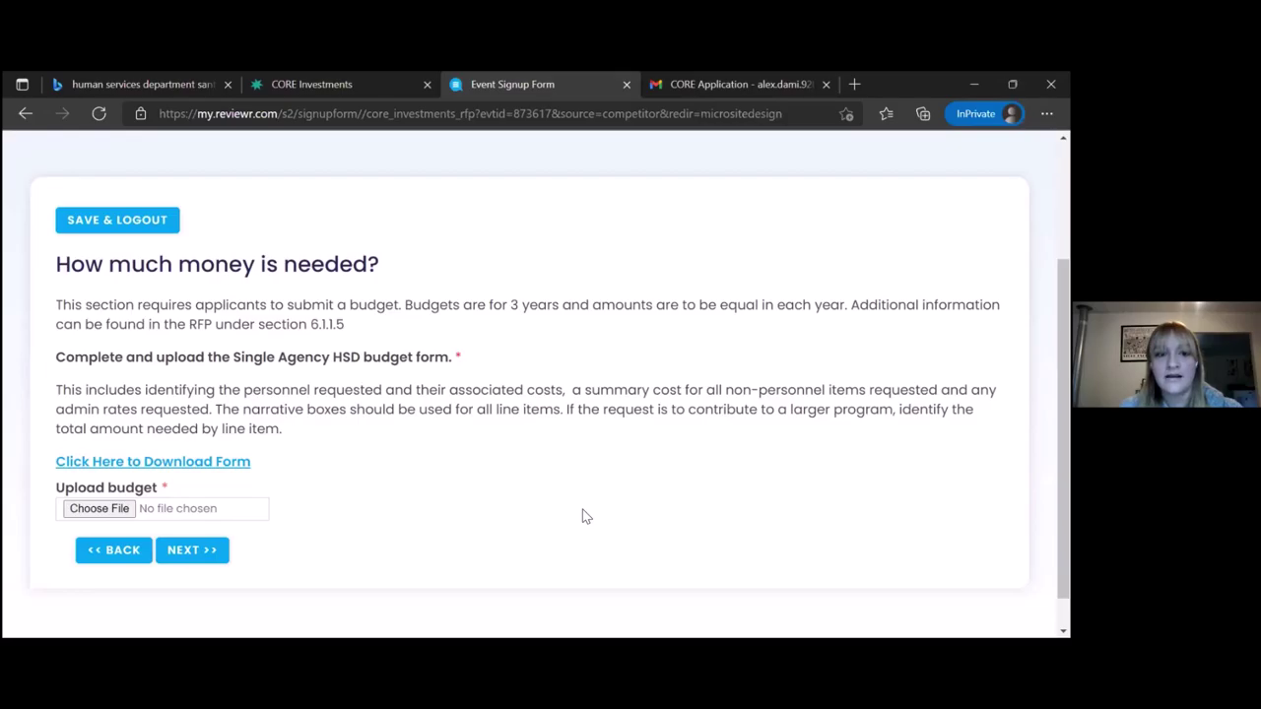
# Upload 'November 2021 Invoice - Invoice' from Downloads as the budget file
pyautogui.click(98, 508)
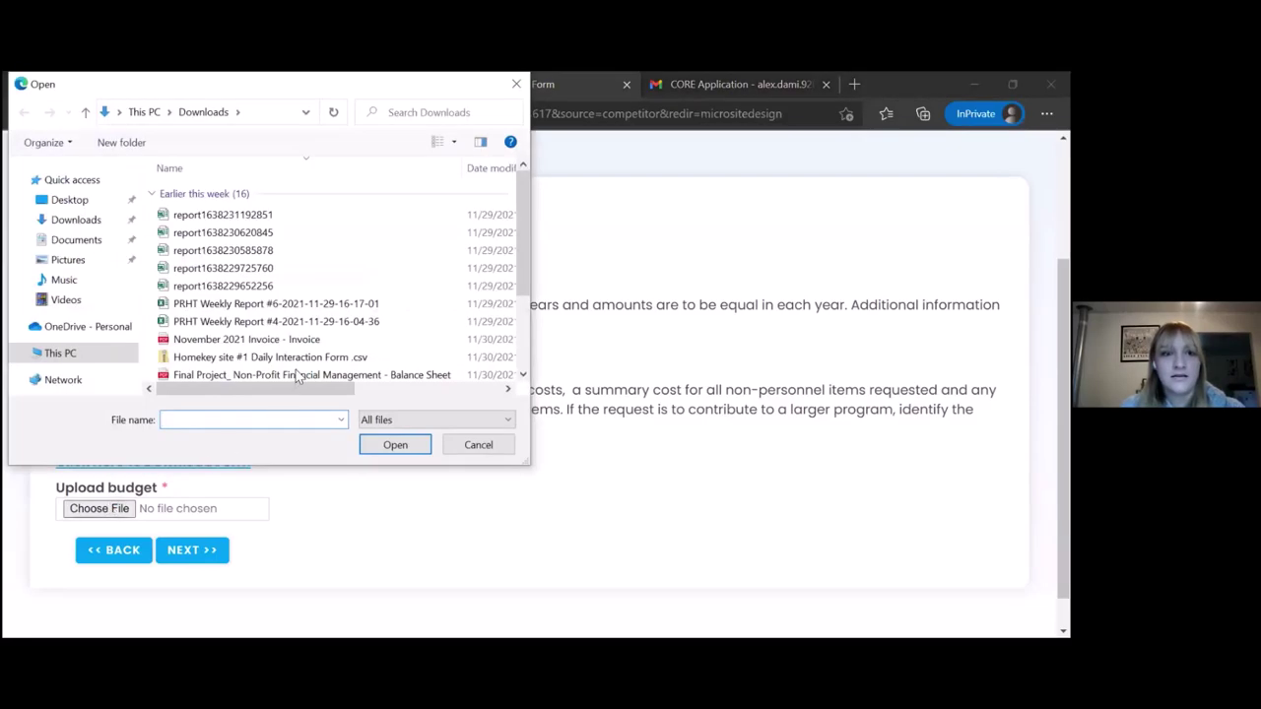
pyautogui.click(253, 339)
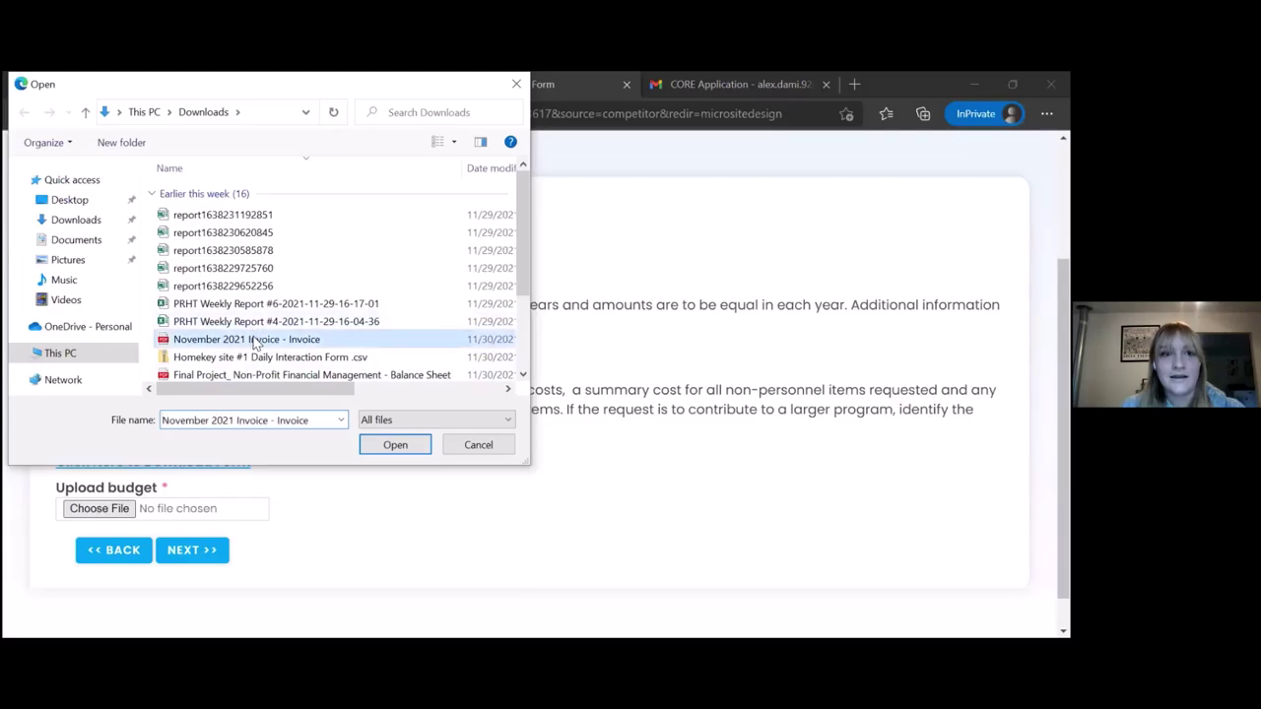
pyautogui.click(394, 445)
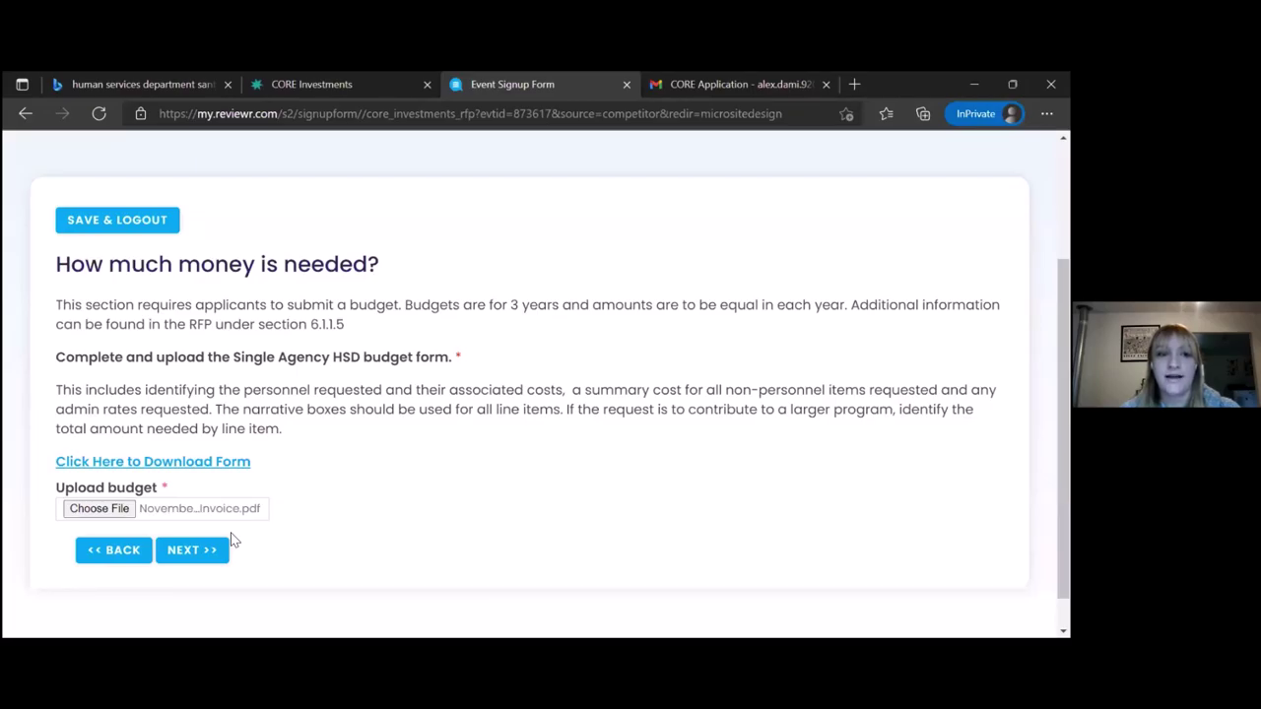
# Advance to the Non-Collusion section and enlarge the statement box to read it fully
pyautogui.click(182, 558)
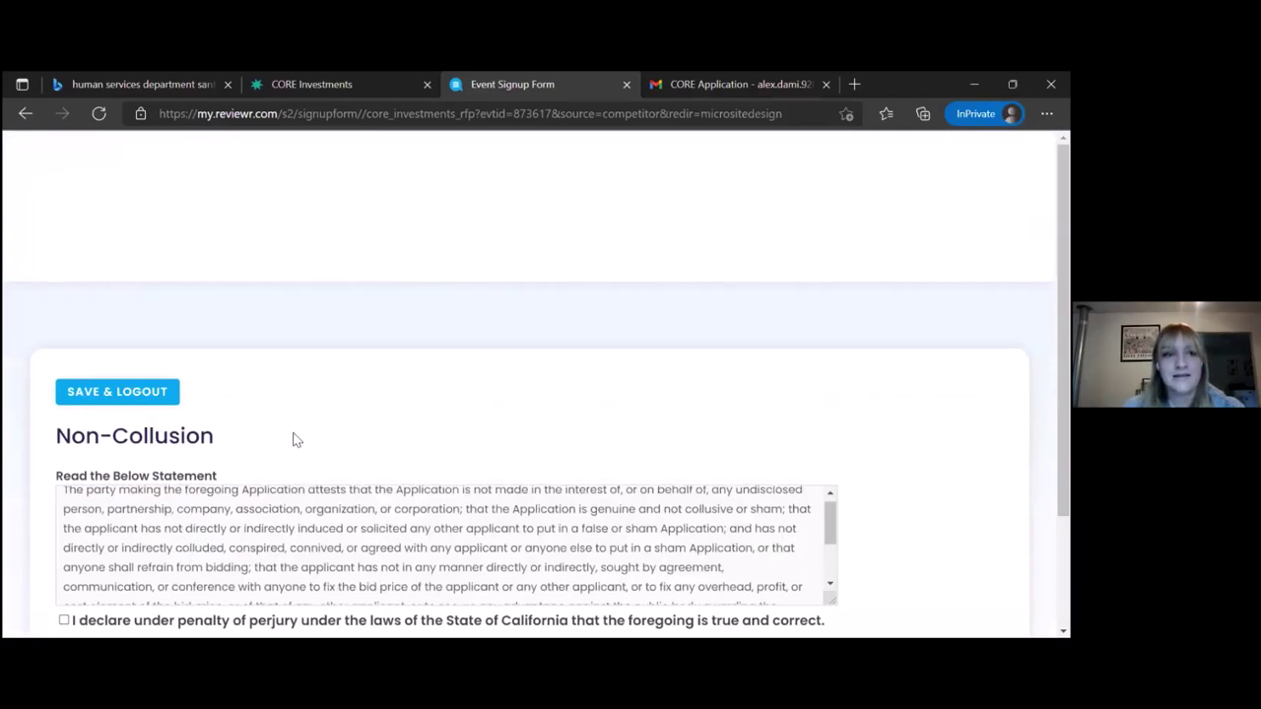
pyautogui.scroll(-2, 292, 435)
pyautogui.scroll(-1, 291, 442)
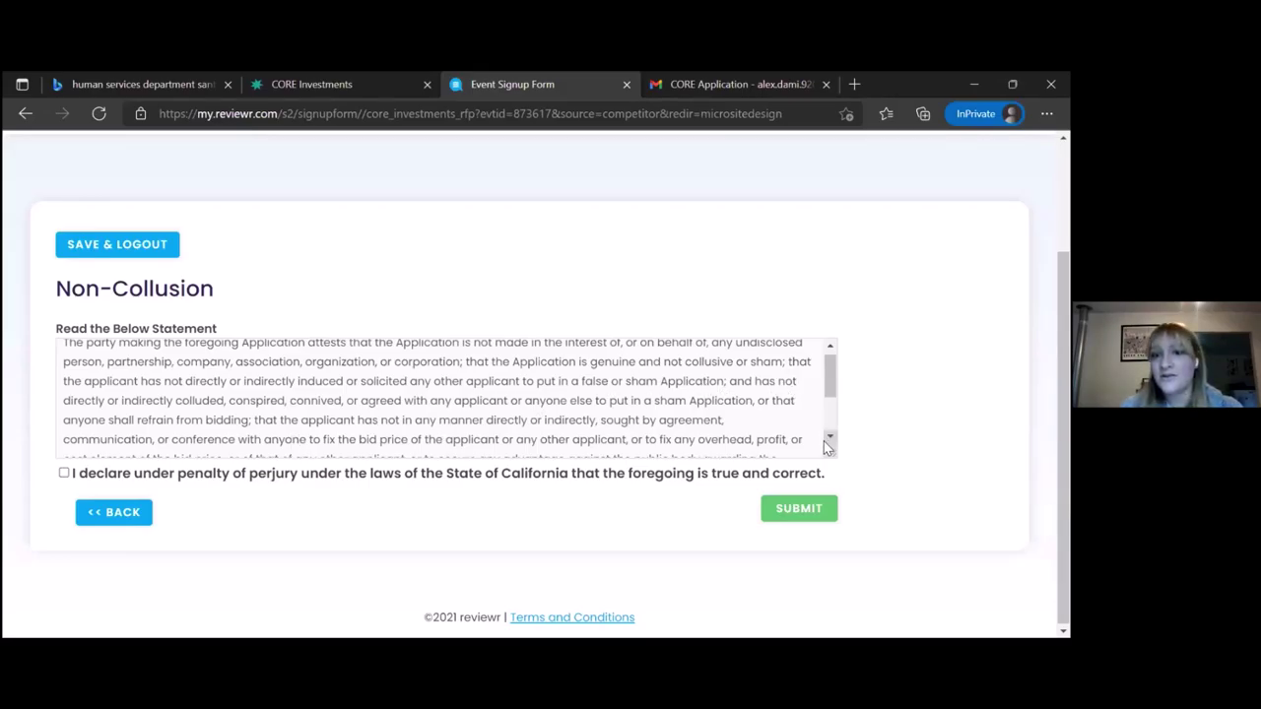
pyautogui.moveTo(826, 453); pyautogui.dragTo(889, 587)
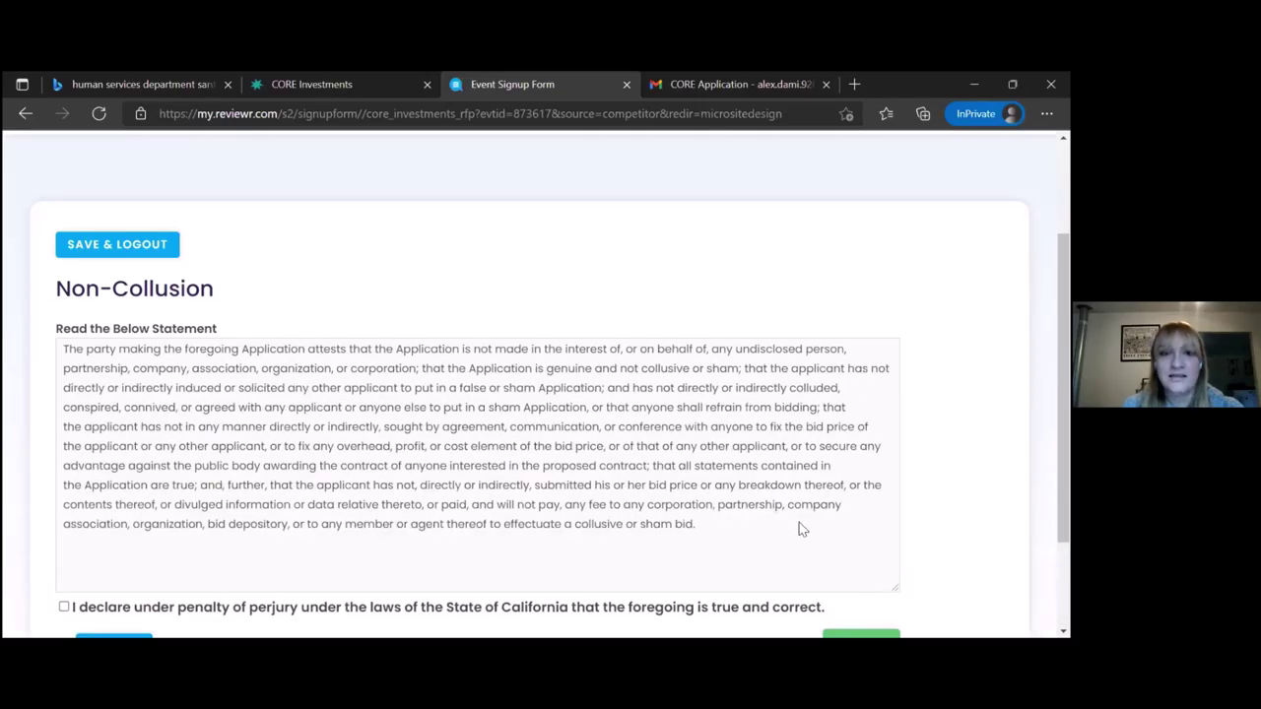
pyautogui.scroll(-2, 940, 492)
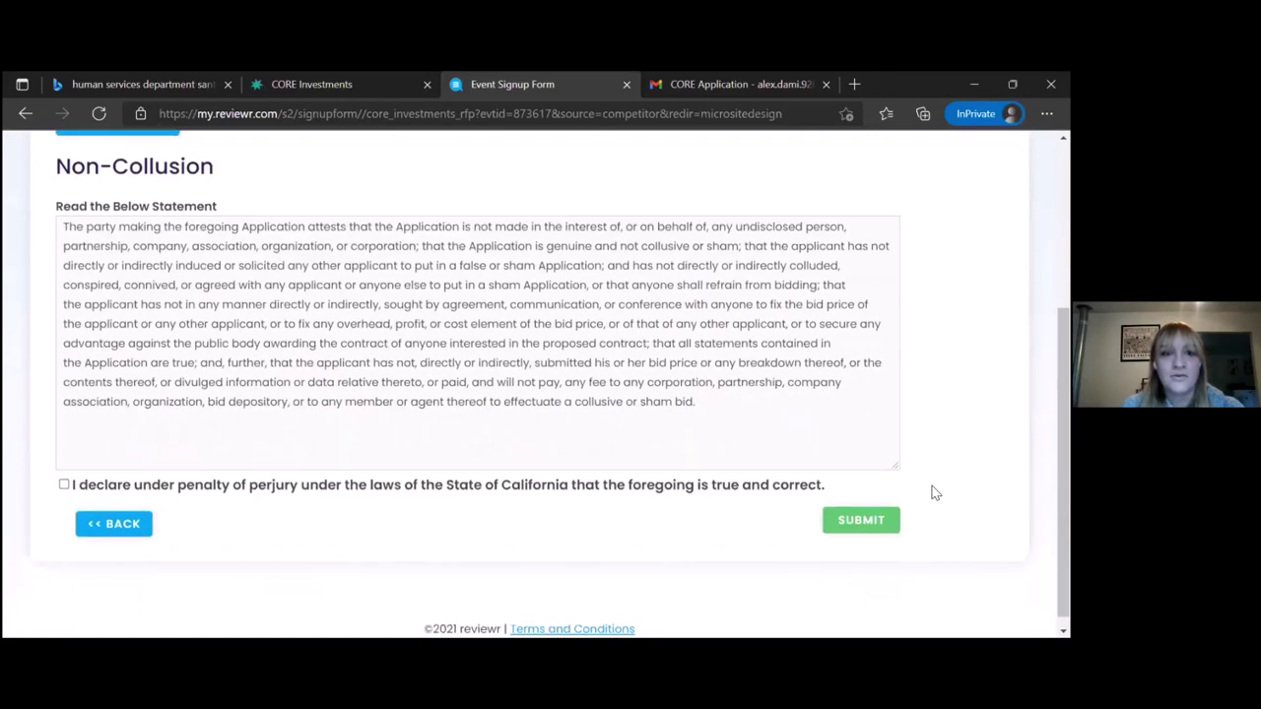
# Accept the perjury declaration, enter the signer's name, and set the date to 12/3/2021
pyautogui.click(63, 485)
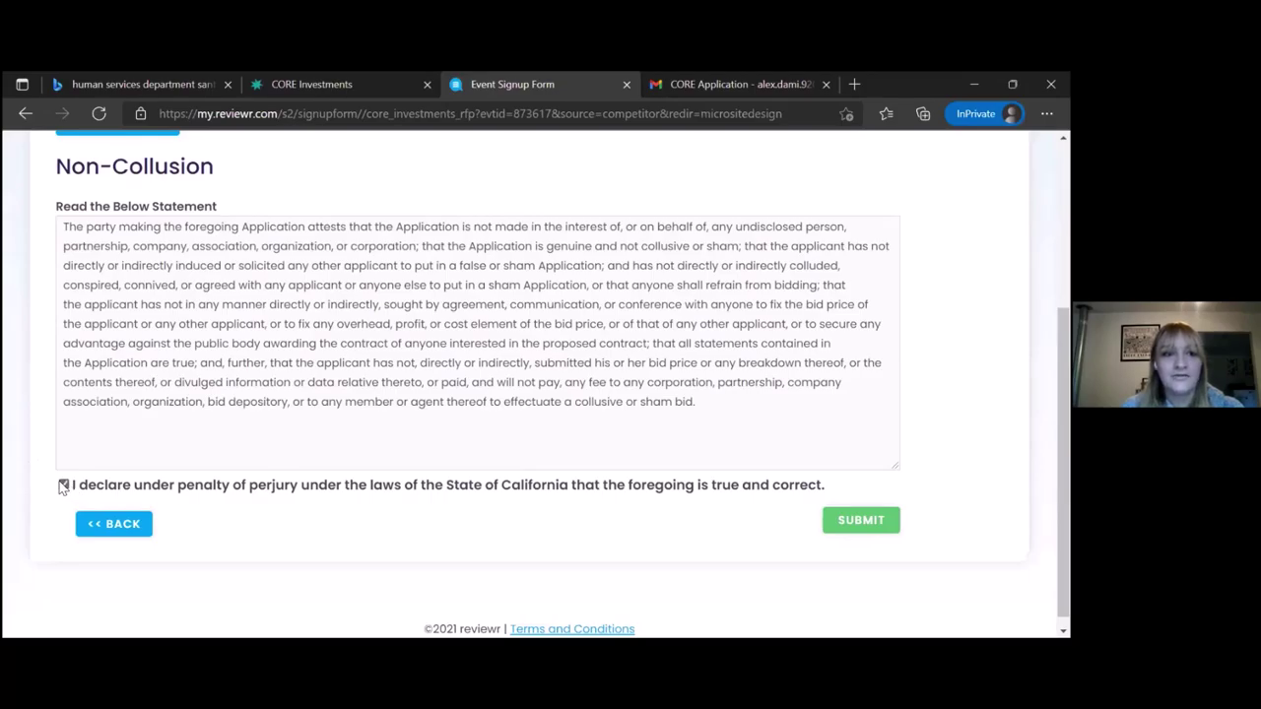
pyautogui.click(74, 425)
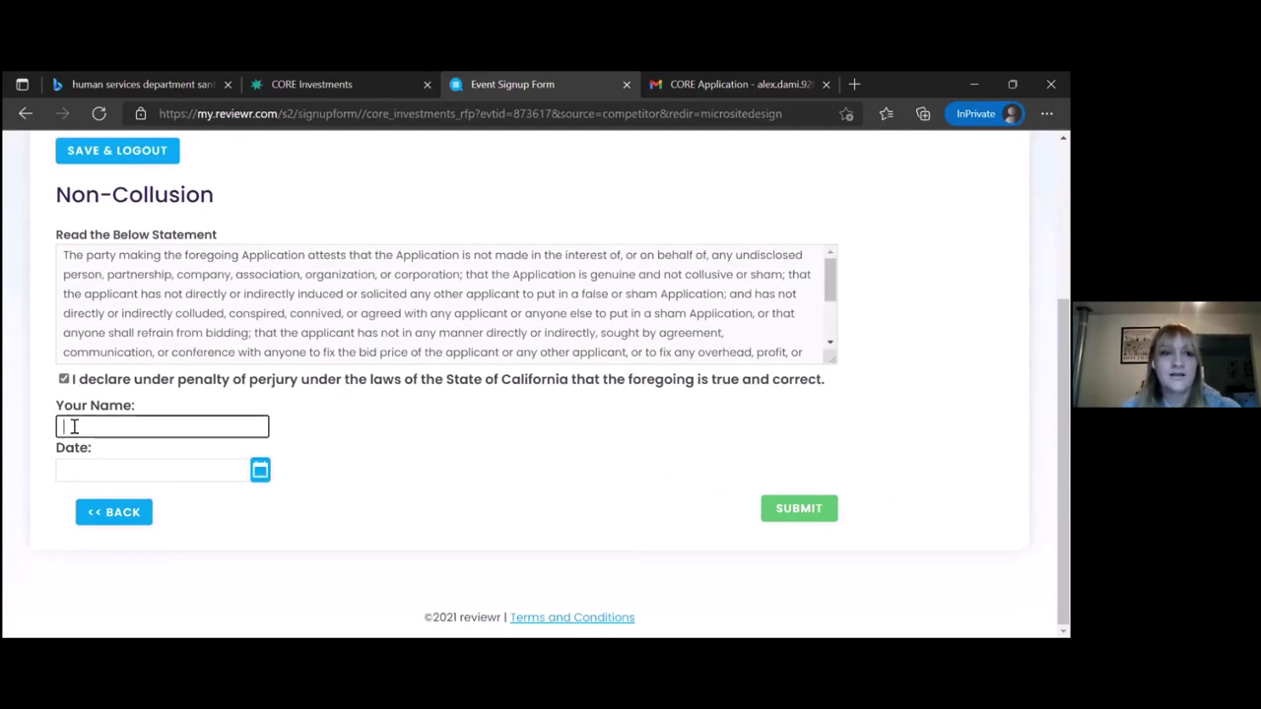
pyautogui.write('Al')
pyautogui.click(83, 472)
pyautogui.write('12/3/2021')
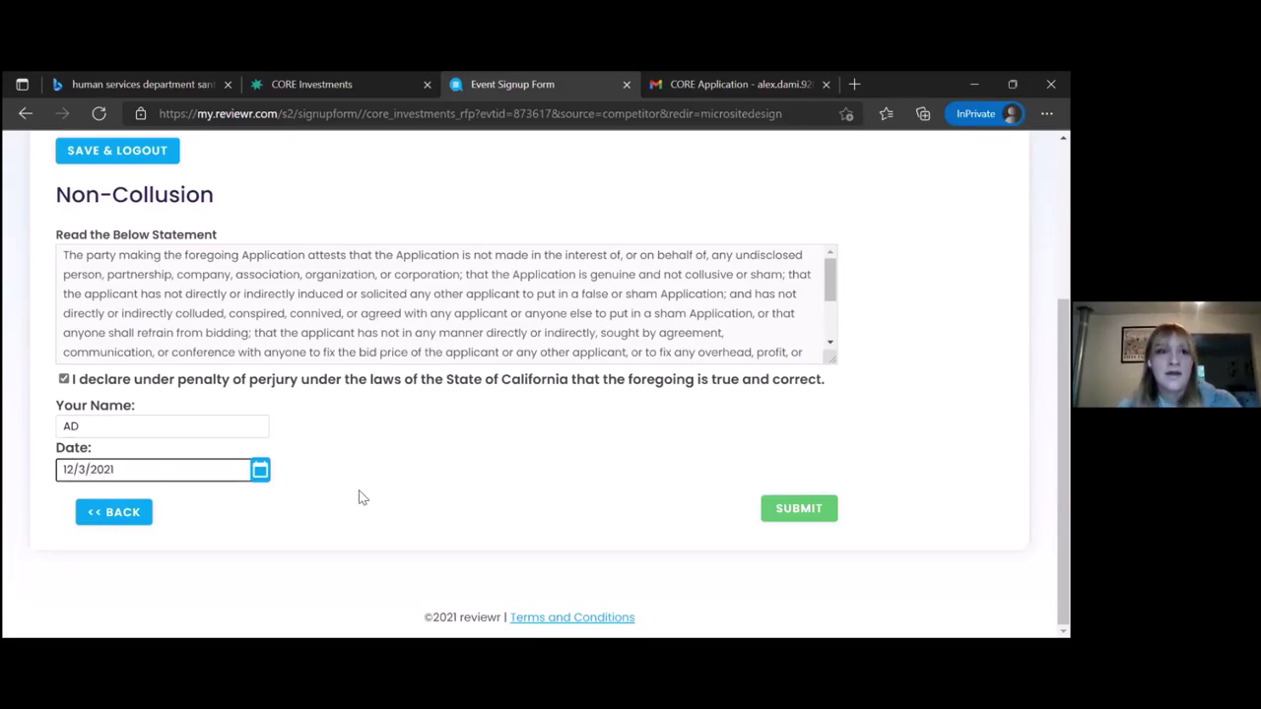
pyautogui.scroll(2, 359, 498)
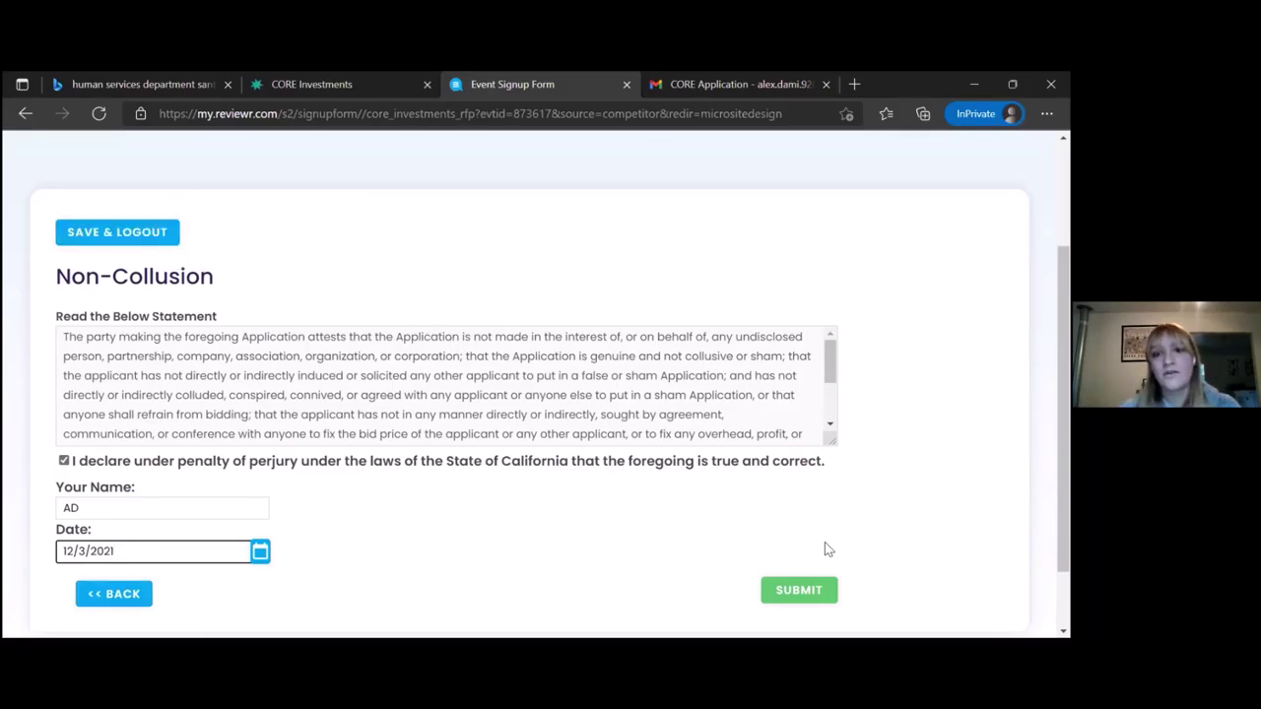
# Submit the application and confirm the submission
pyautogui.click(799, 591)
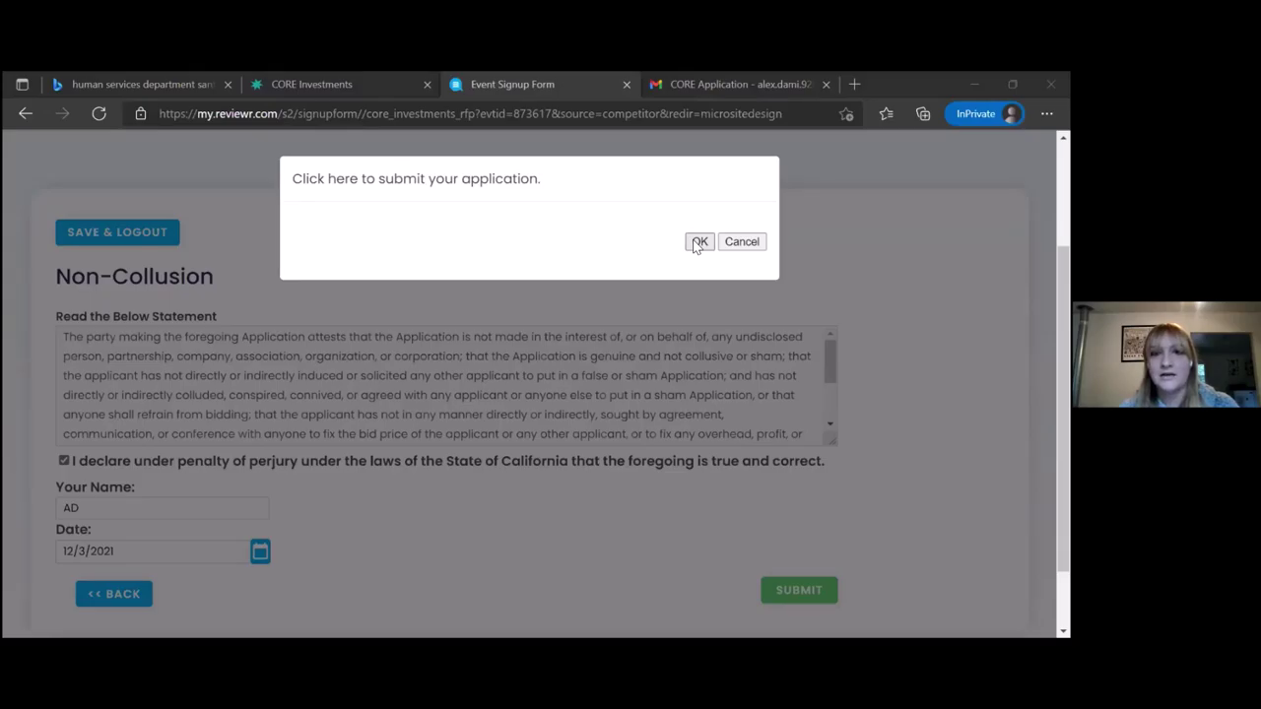
pyautogui.click(698, 242)
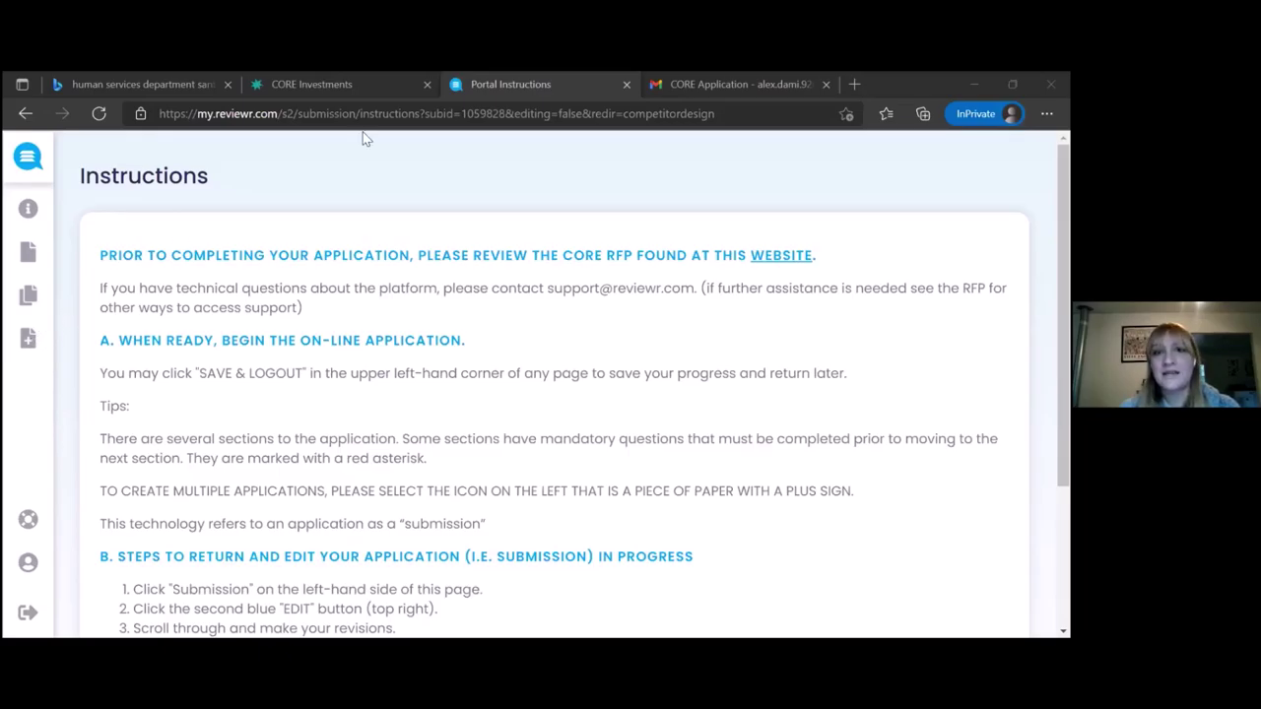
pyautogui.click(713, 79)
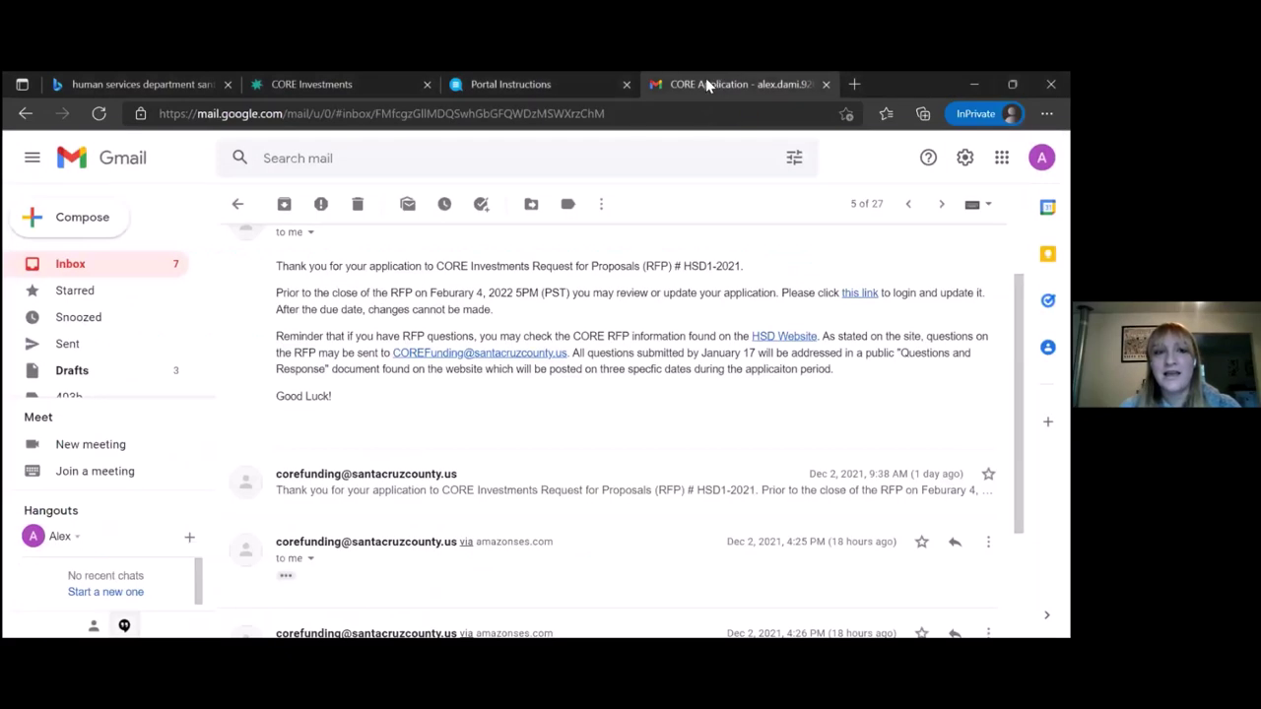
pyautogui.scroll(1, 547, 320)
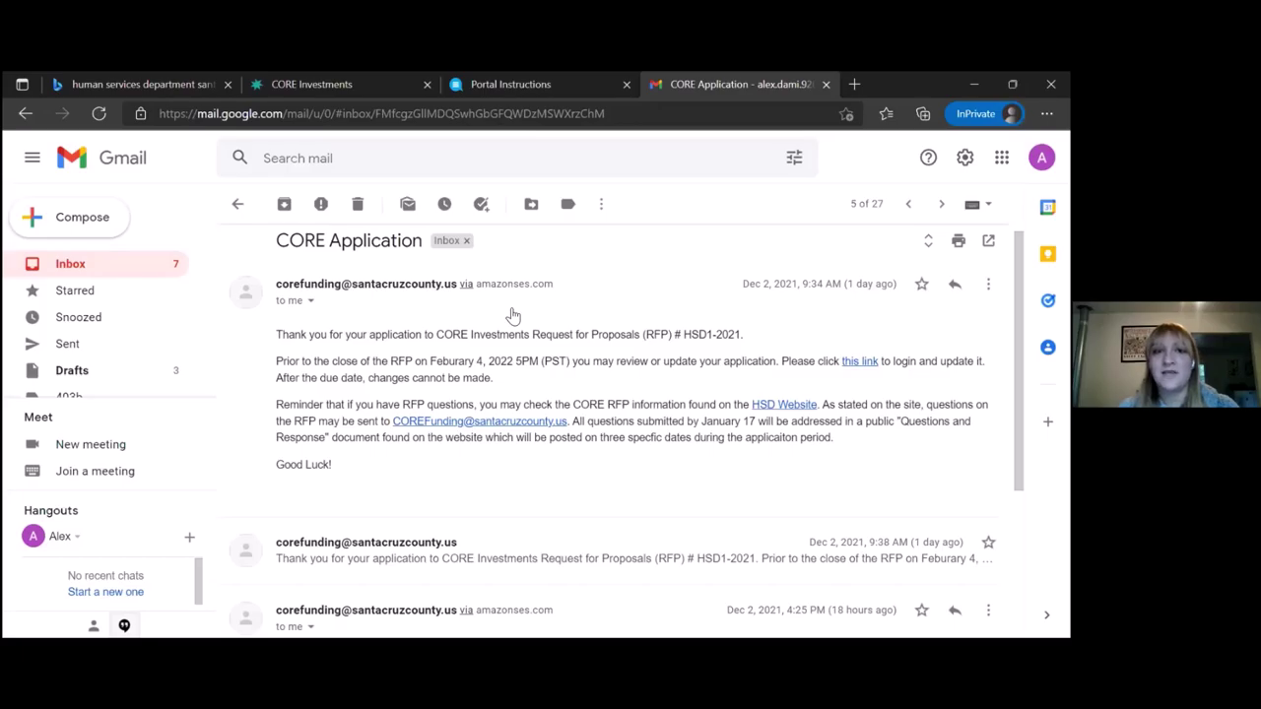
pyautogui.click(536, 81)
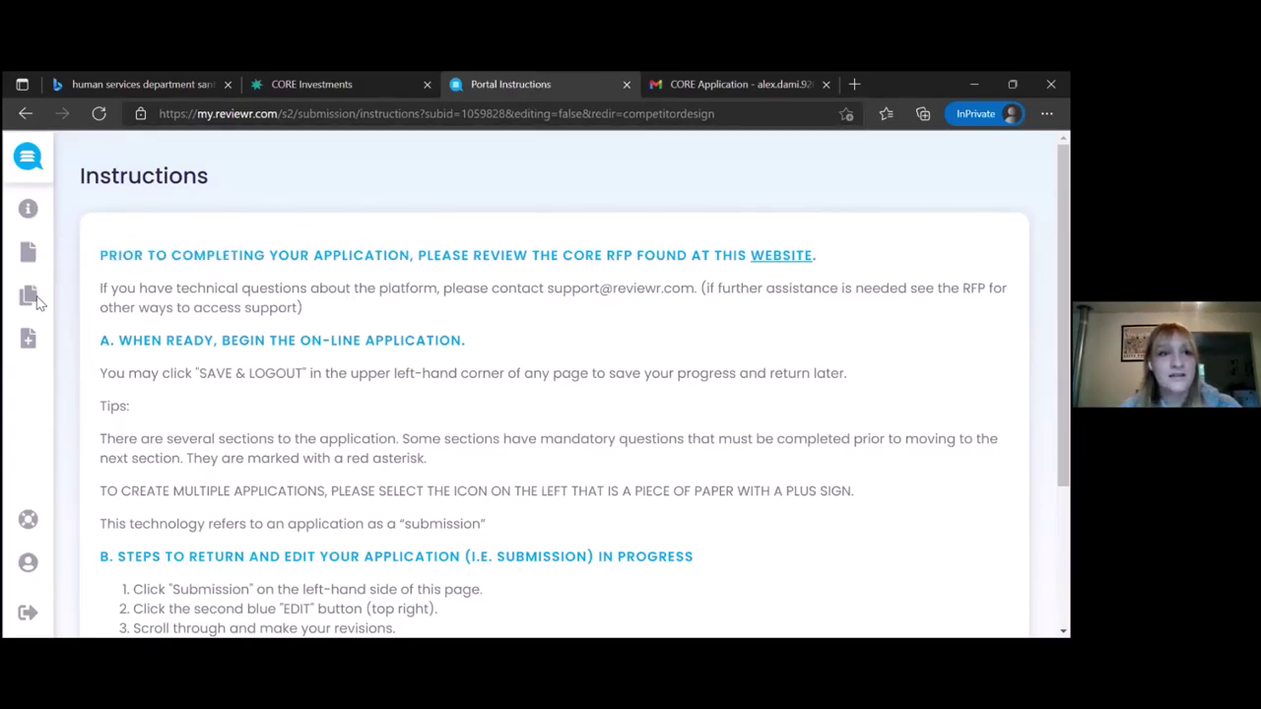
# Open My Submissions and view the Dec 3, 2021 submission
pyautogui.click(74, 299)
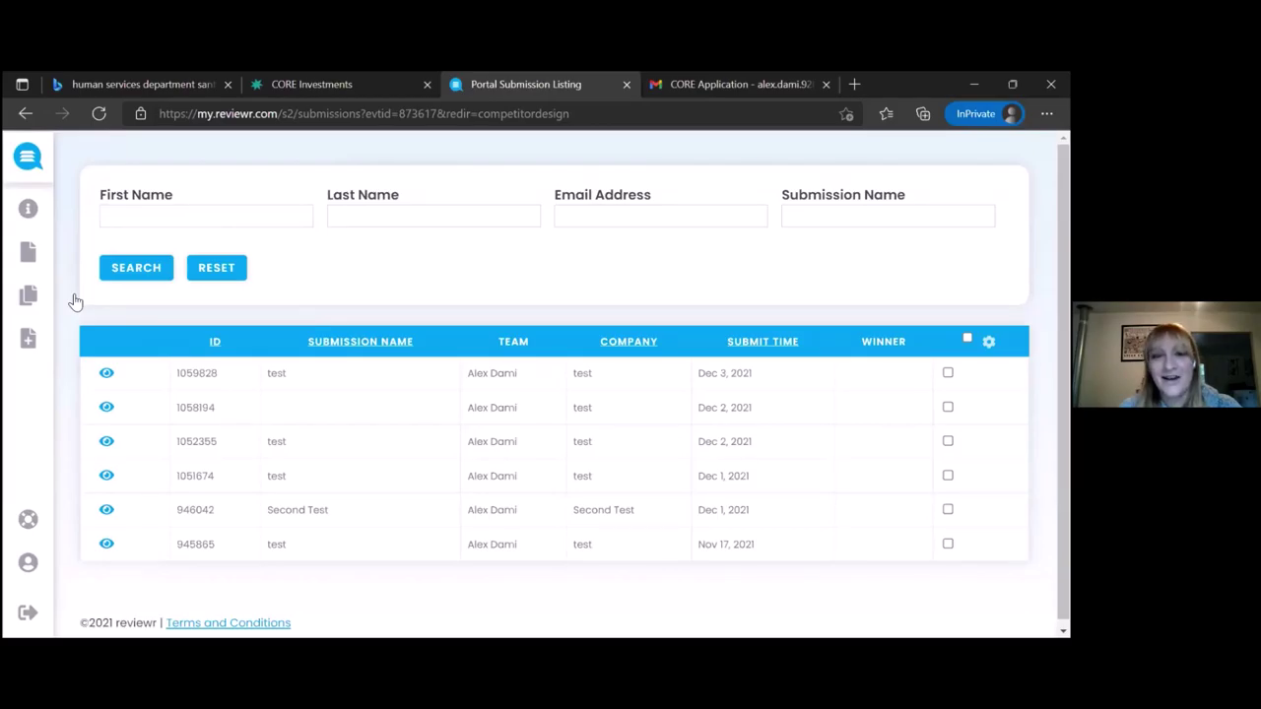
pyautogui.click(106, 374)
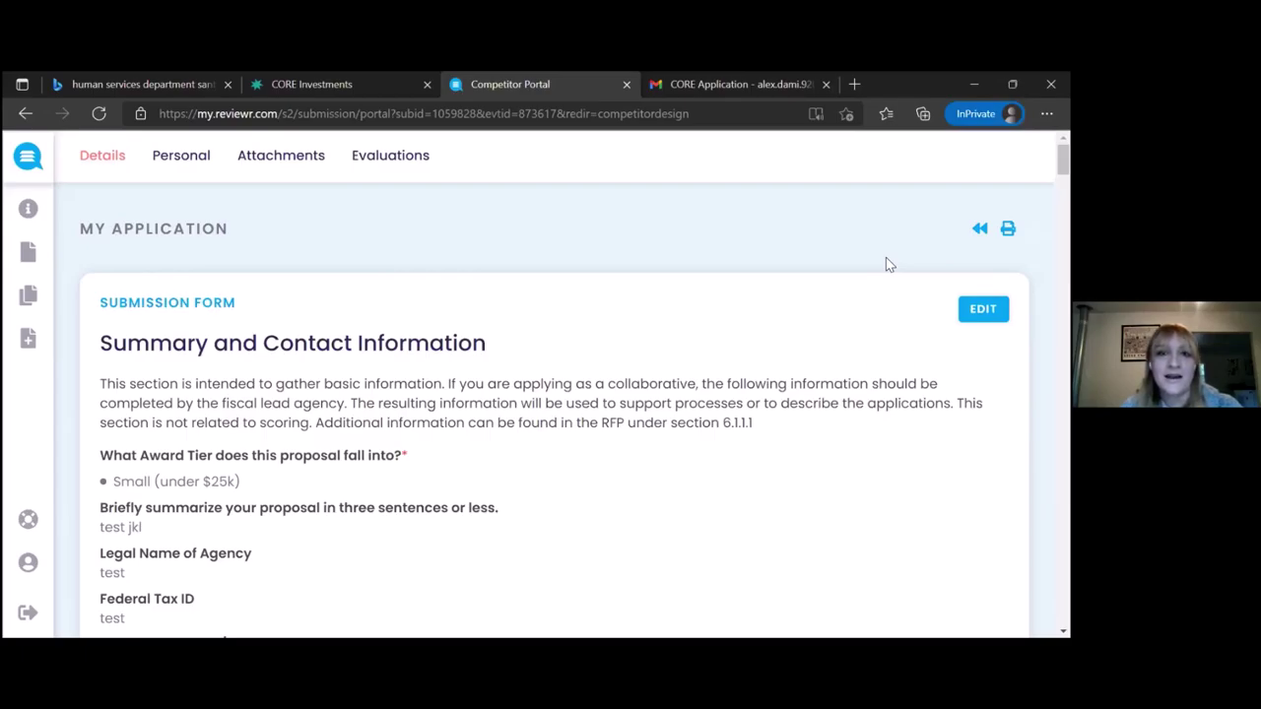
# Edit the submitted application and append 'jkl' to the proposal summary
pyautogui.click(983, 308)
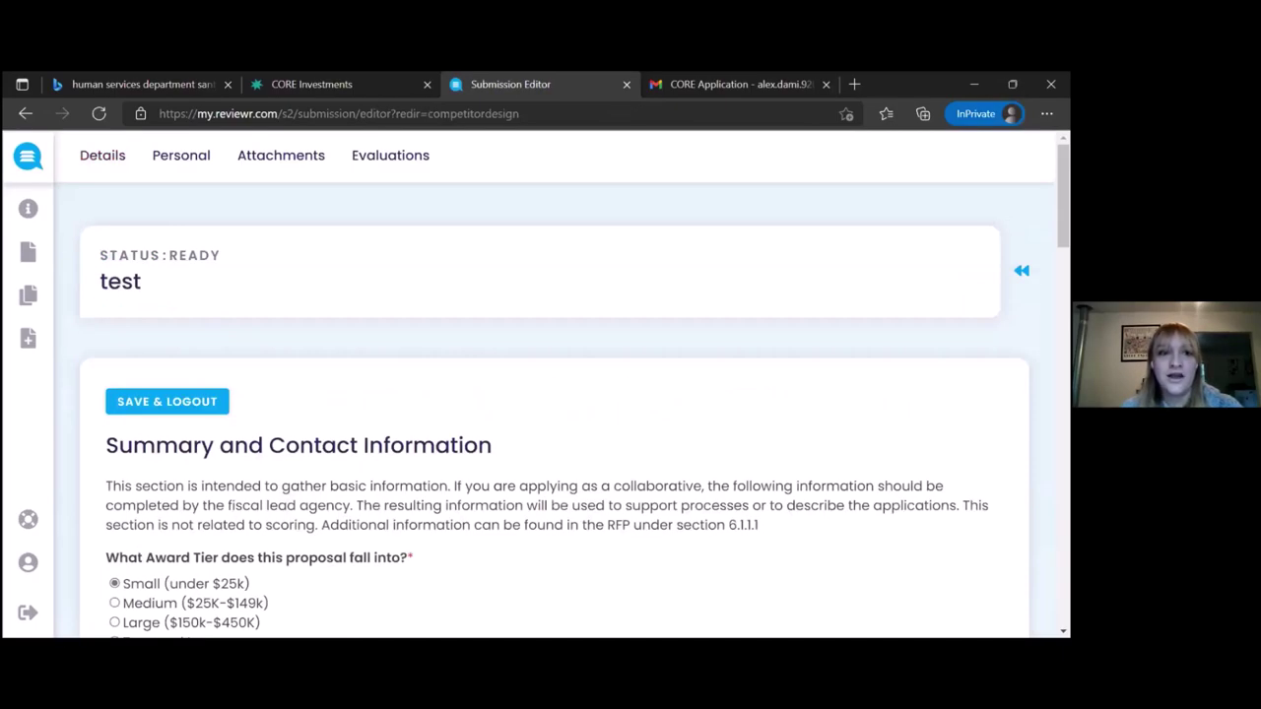
pyautogui.scroll(-2, 553, 441)
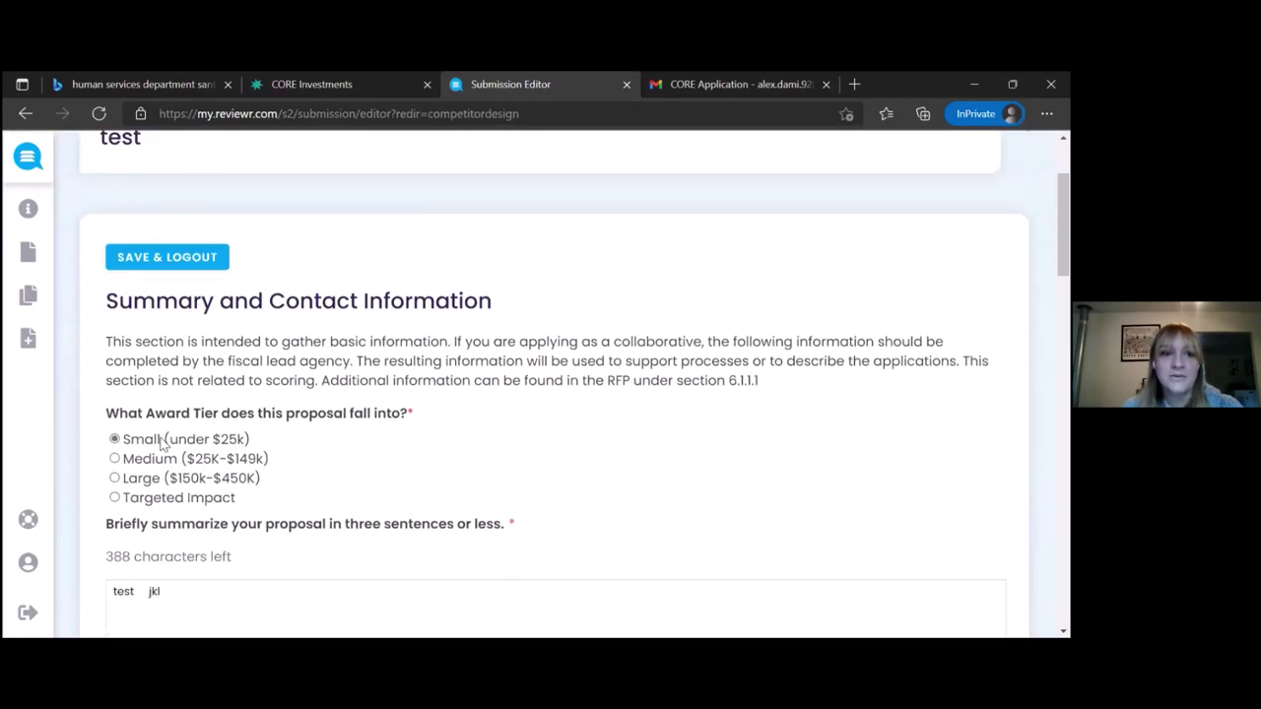
pyautogui.scroll(-1, 140, 473)
pyautogui.click(219, 510)
pyautogui.write('jkl')
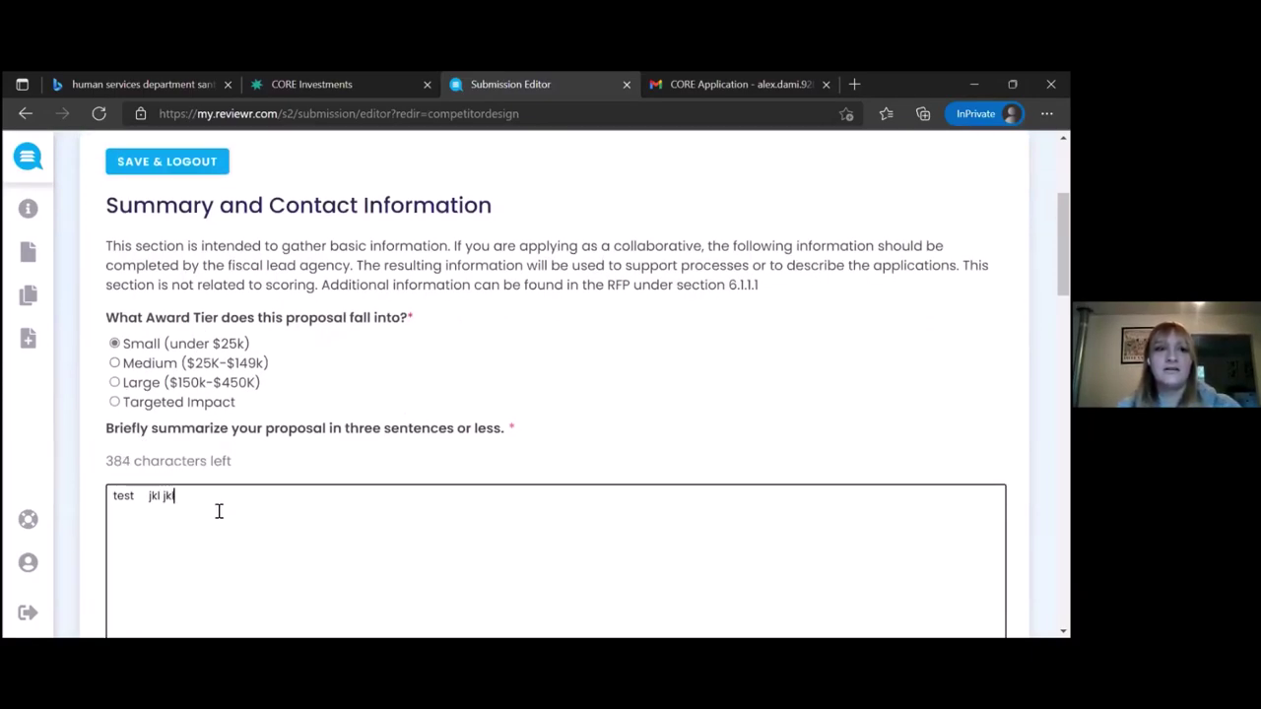
pyautogui.scroll(-1, 218, 510)
pyautogui.scroll(-13, 219, 510)
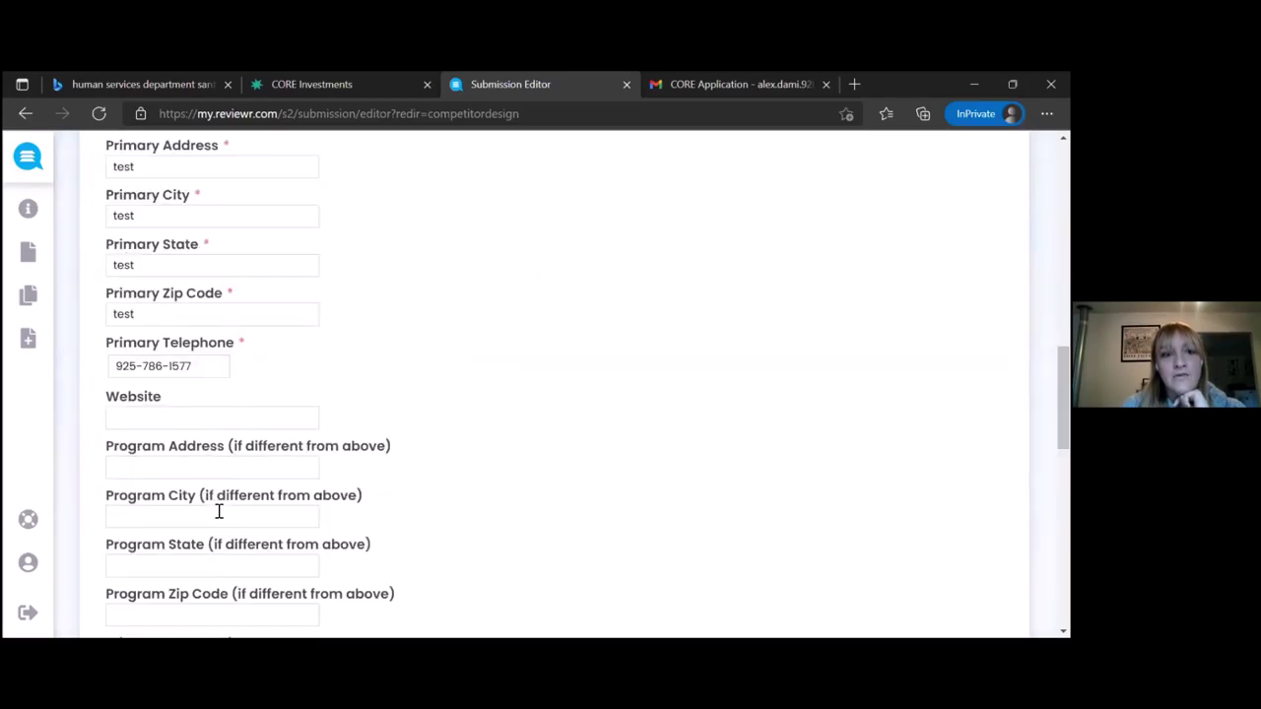
pyautogui.scroll(-3, 219, 517)
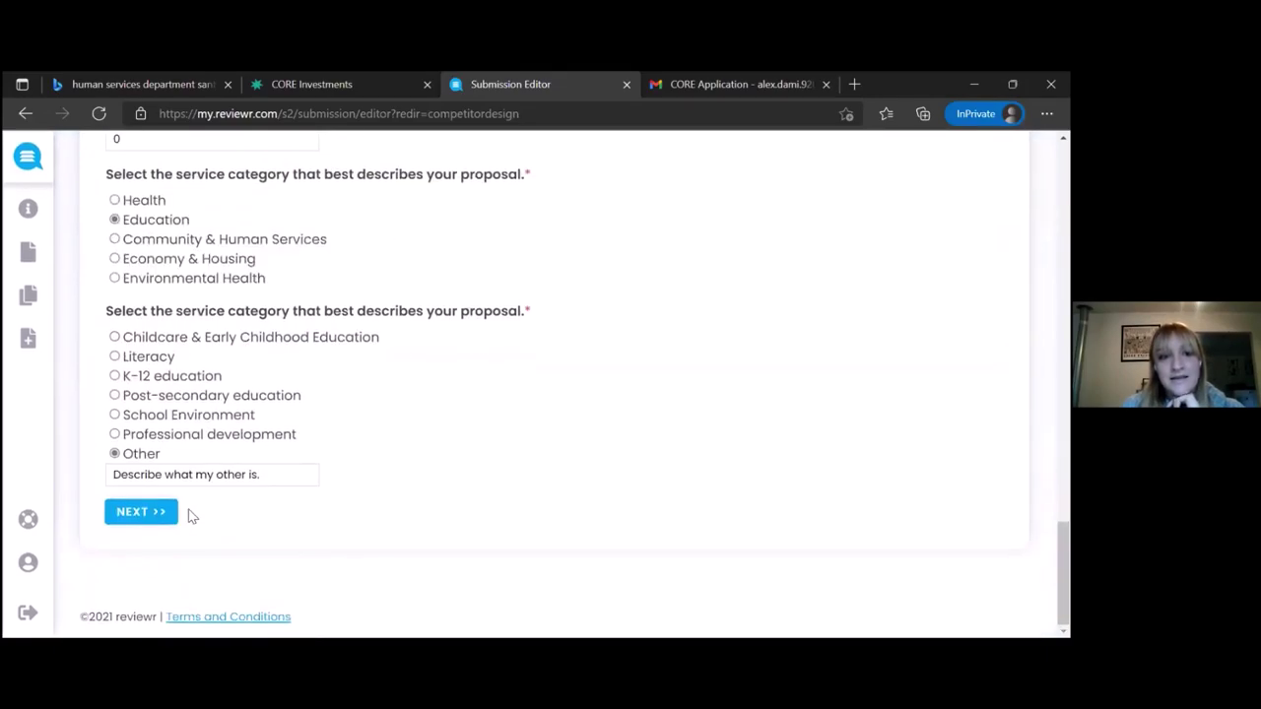
# Page through the Why do it?, What should be done? and Who are the people served? sections
pyautogui.click(140, 512)
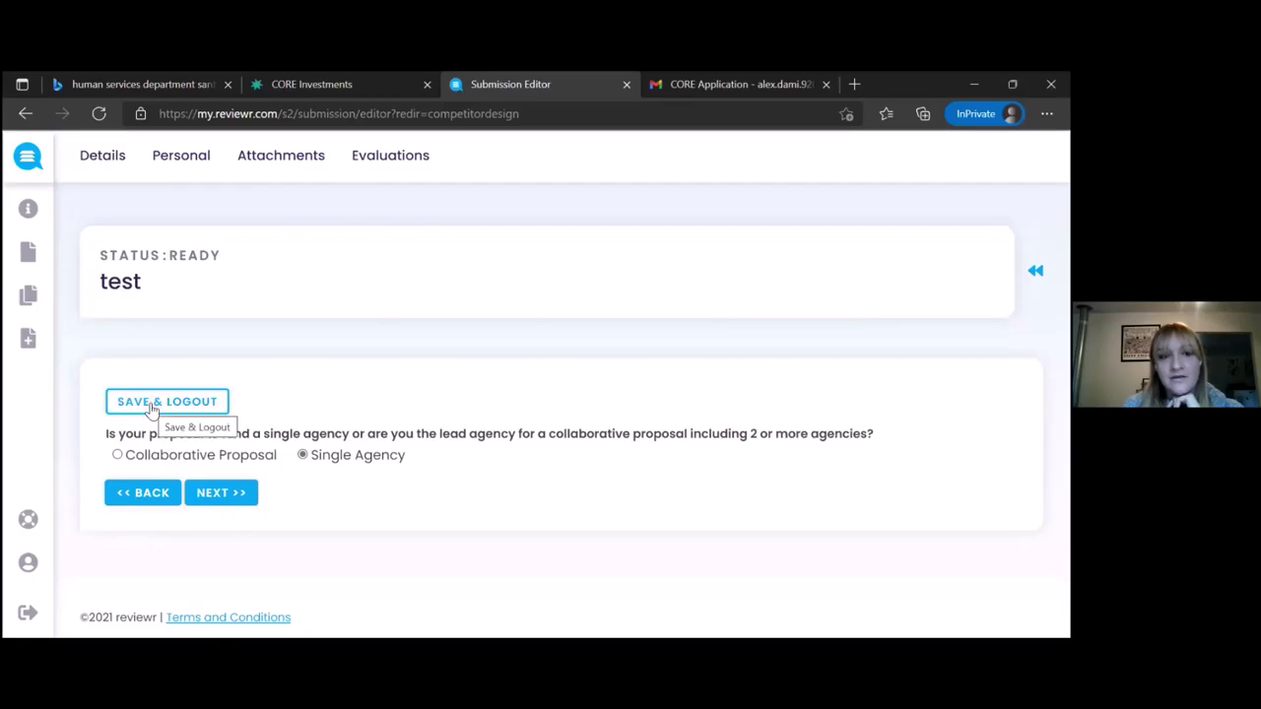
pyautogui.click(221, 492)
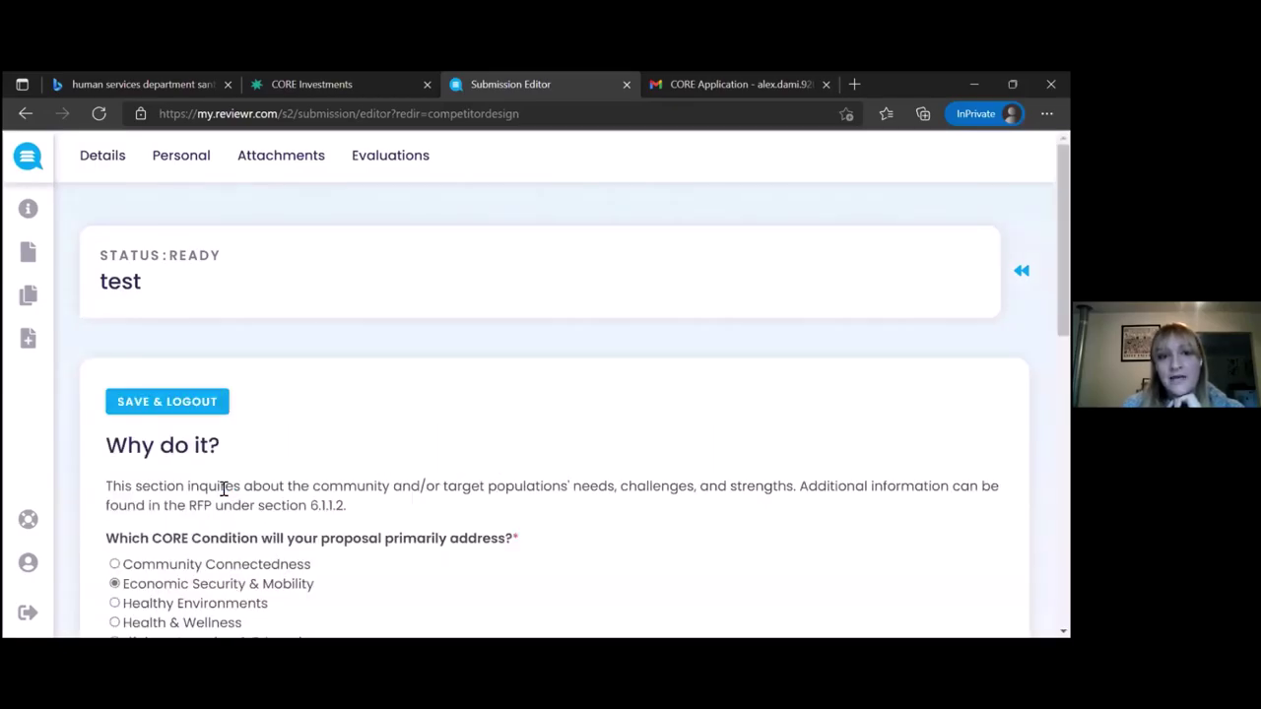
pyautogui.scroll(-5, 221, 491)
pyautogui.scroll(-5, 224, 497)
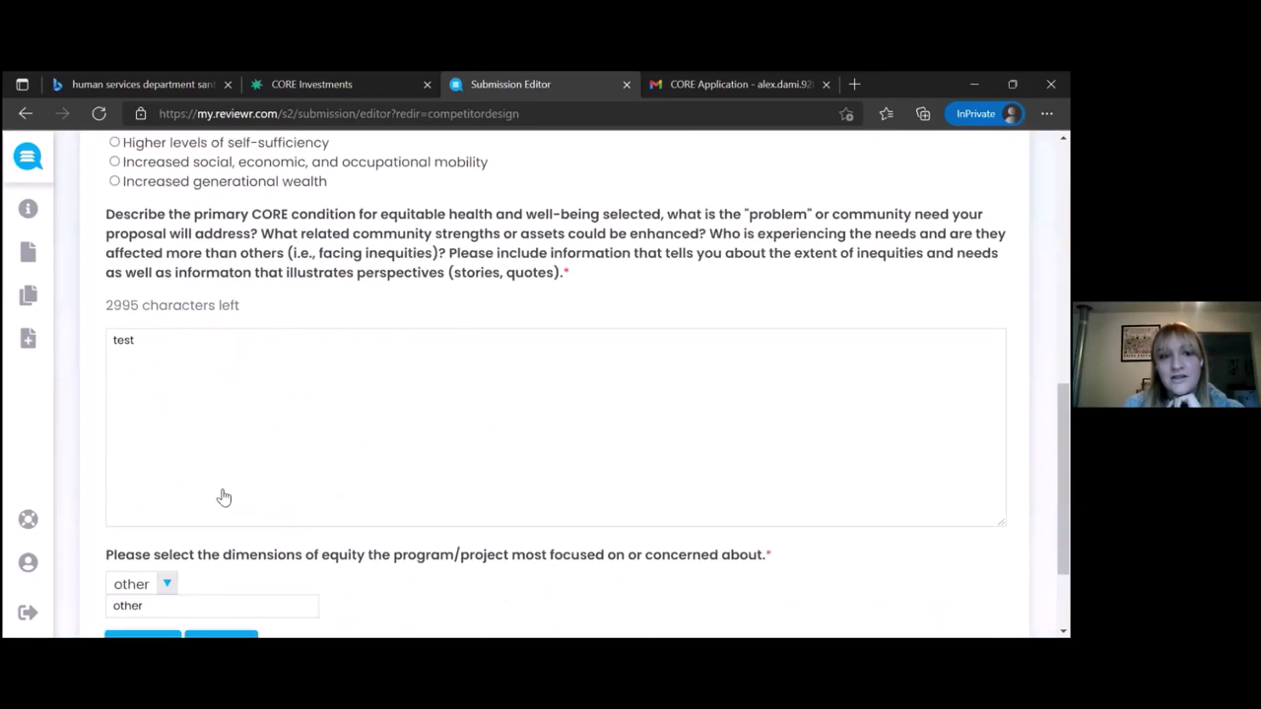
pyautogui.click(220, 512)
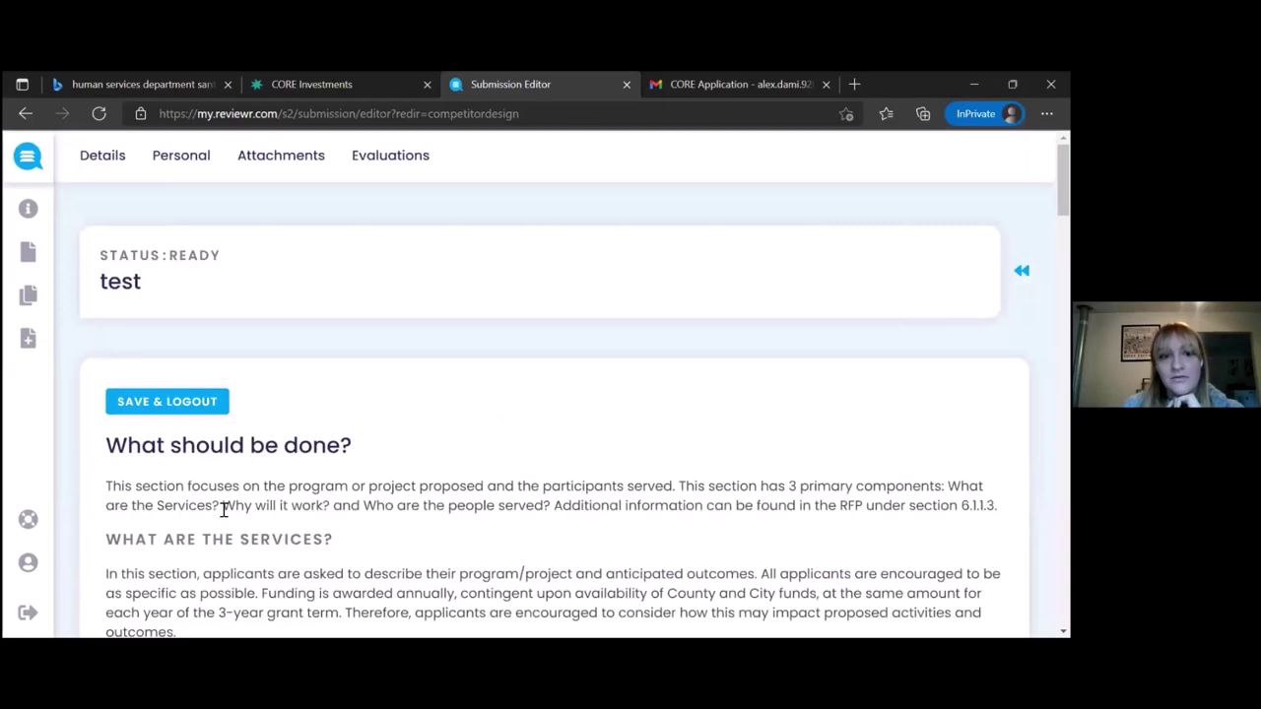
pyautogui.scroll(-5, 222, 510)
pyautogui.scroll(-10, 223, 510)
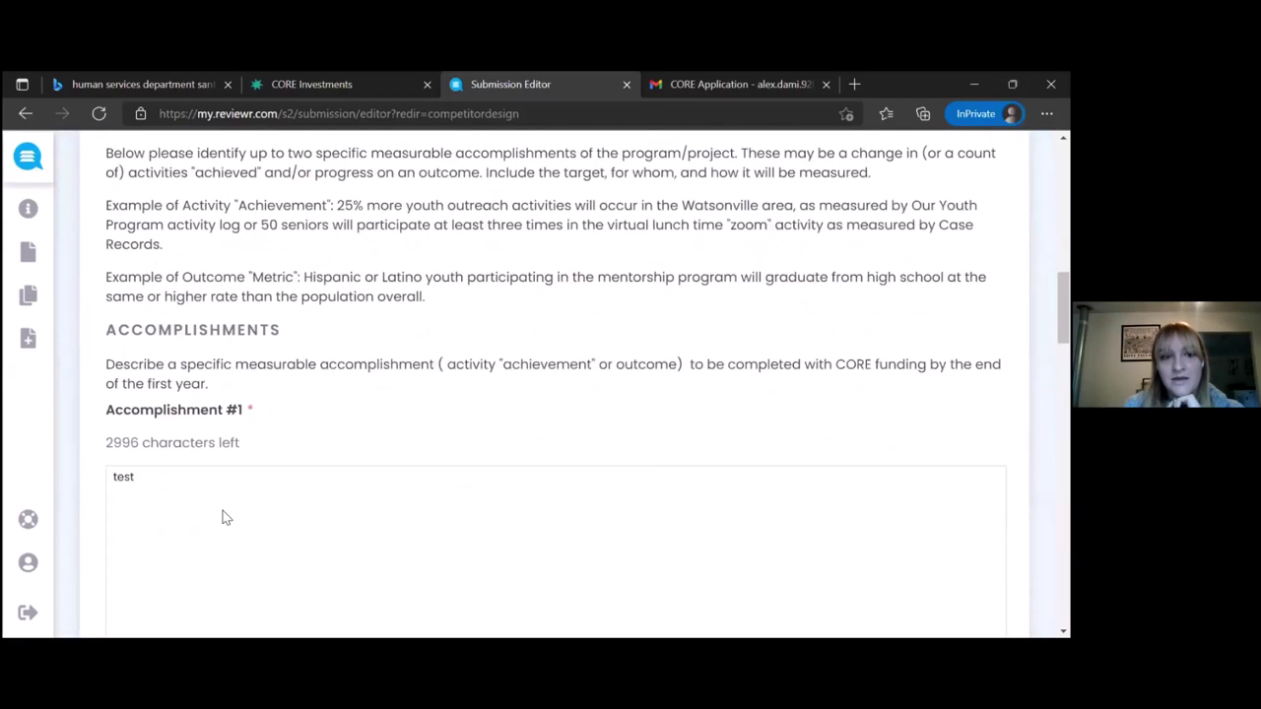
pyautogui.scroll(-15, 223, 510)
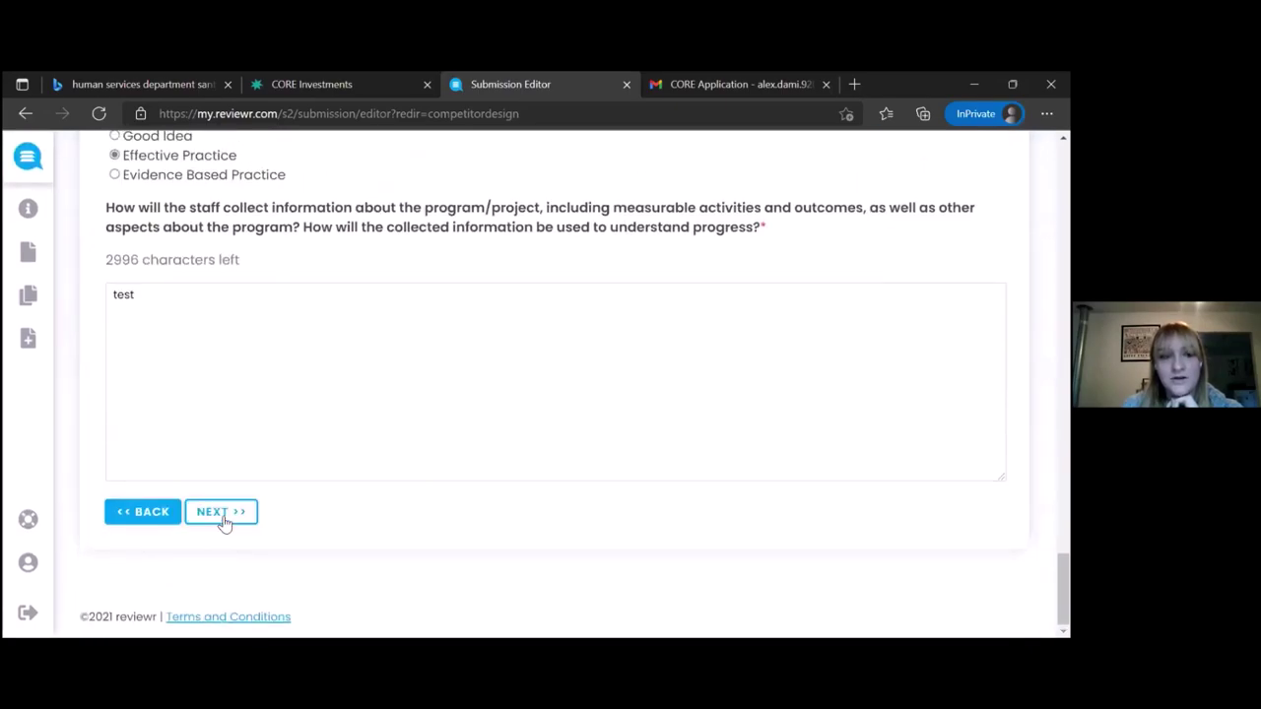
pyautogui.click(221, 512)
pyautogui.scroll(-10, 223, 520)
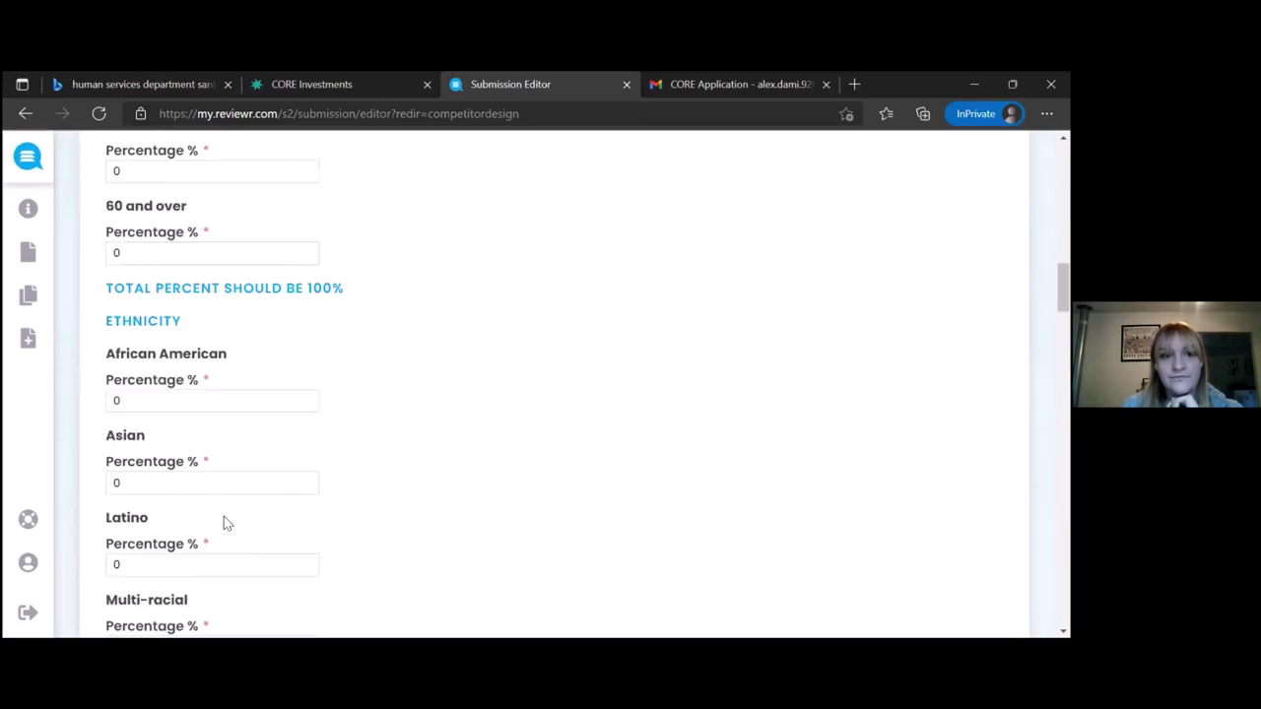
pyautogui.scroll(-15, 224, 520)
pyautogui.scroll(-3, 224, 518)
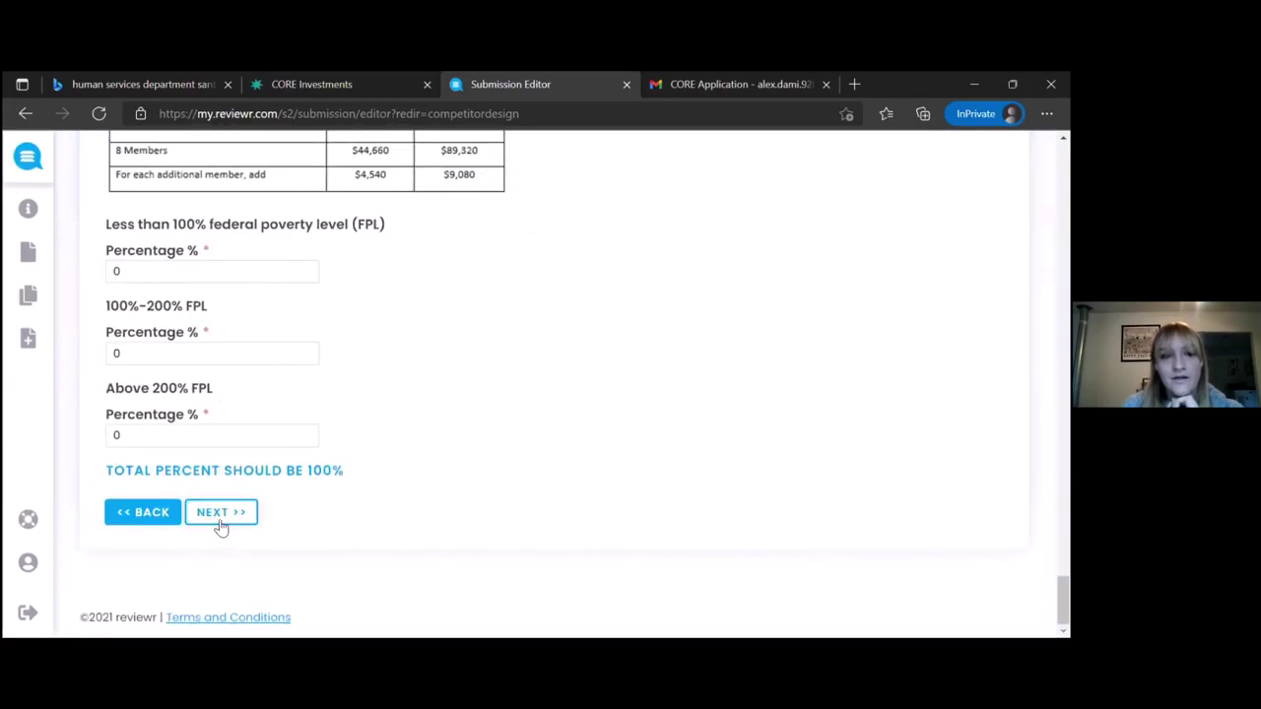
# Continue through Organizational Capacity, budget and Non-Collusion, then resubmit and confirm the edited application
pyautogui.click(220, 514)
pyautogui.scroll(-6, 220, 528)
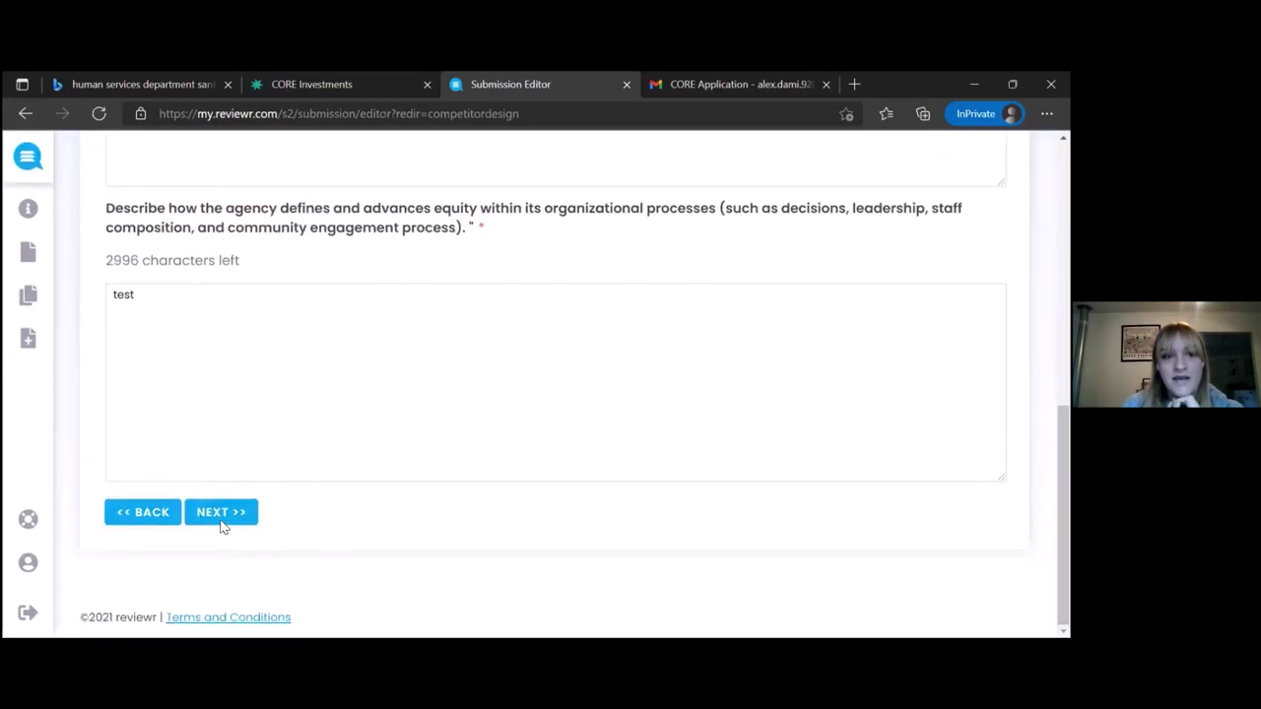
pyautogui.click(221, 512)
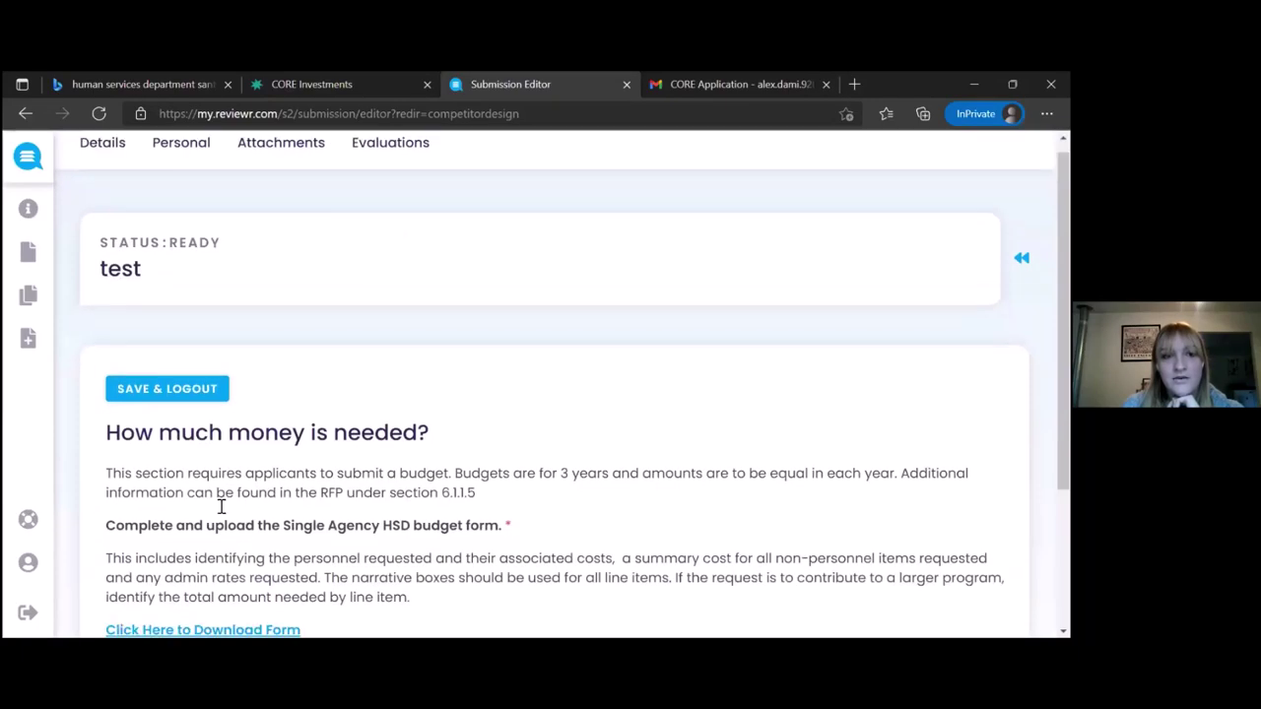
pyautogui.scroll(-5, 220, 517)
pyautogui.click(220, 514)
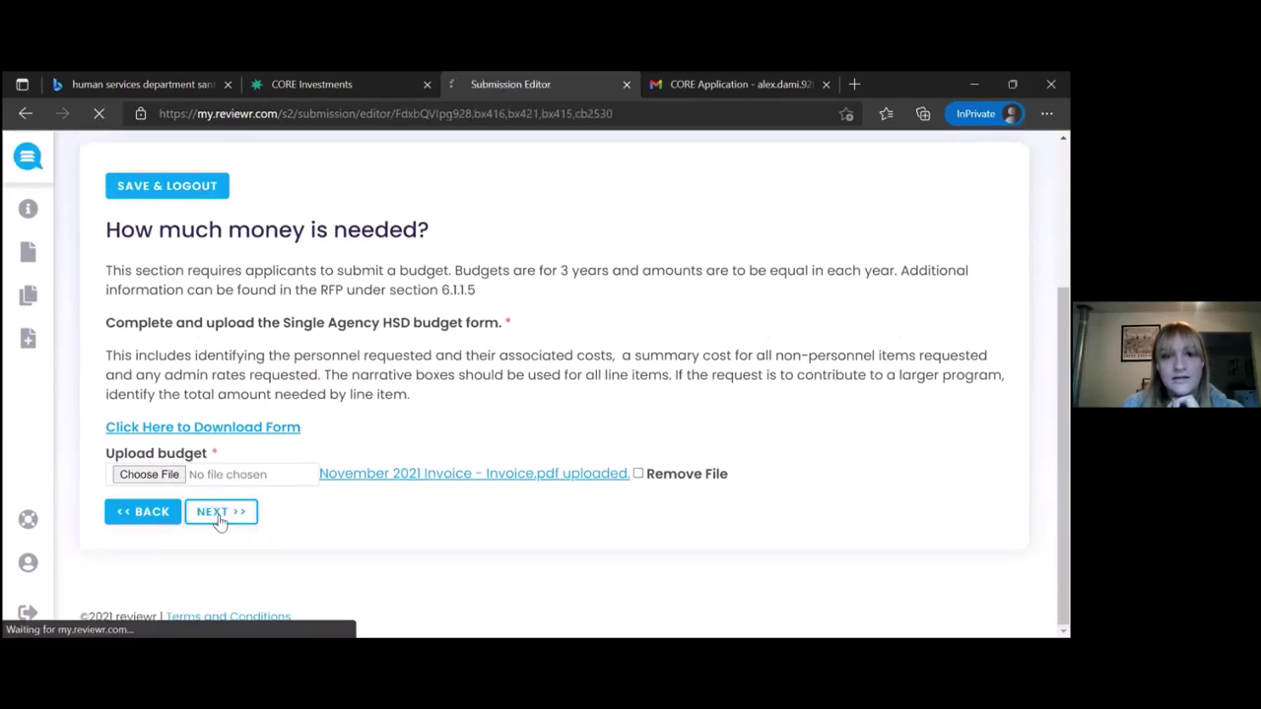
pyautogui.scroll(-3, 221, 522)
pyautogui.scroll(-3, 380, 430)
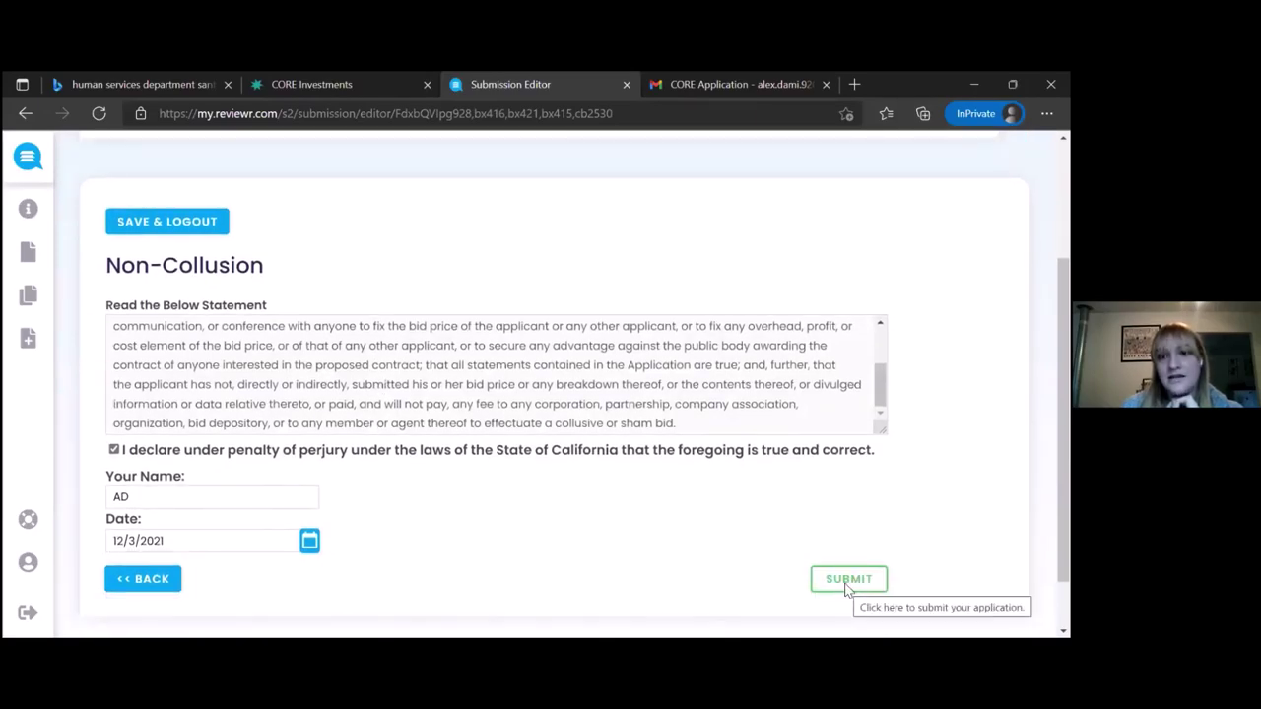
pyautogui.click(845, 583)
pyautogui.click(699, 244)
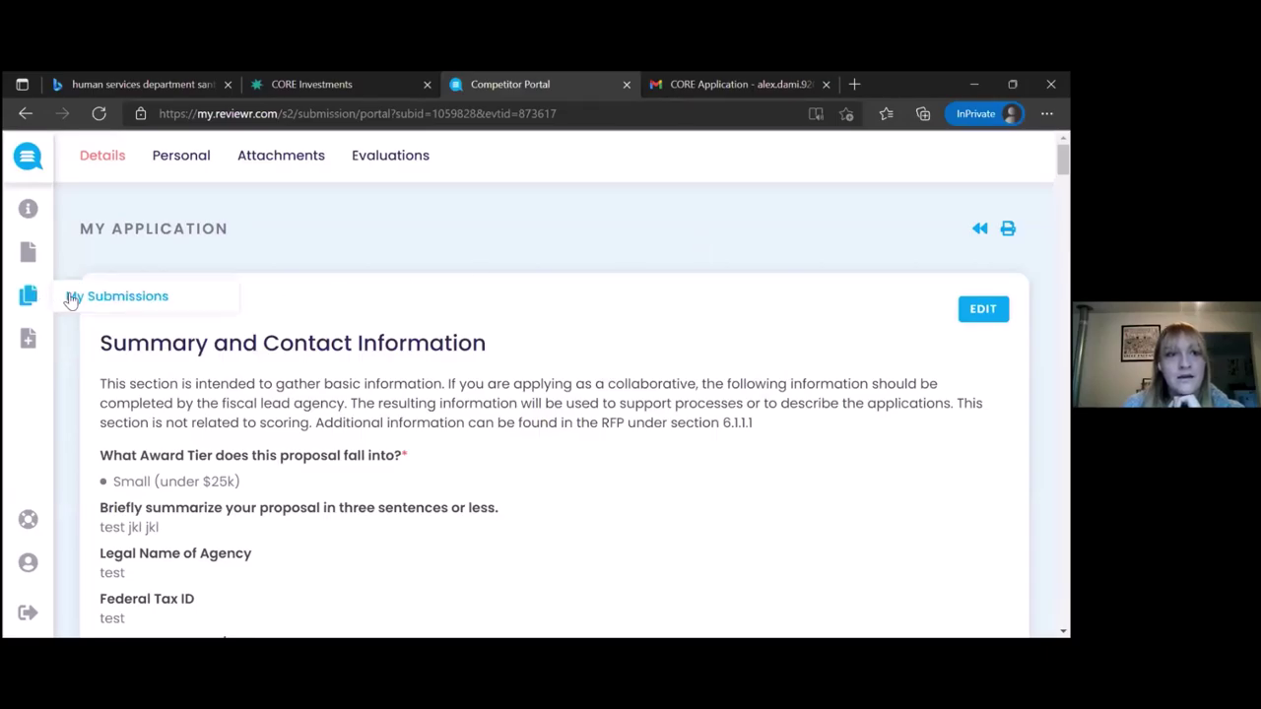
# Return to My Submissions and scroll the listing of six submissions
pyautogui.click(71, 299)
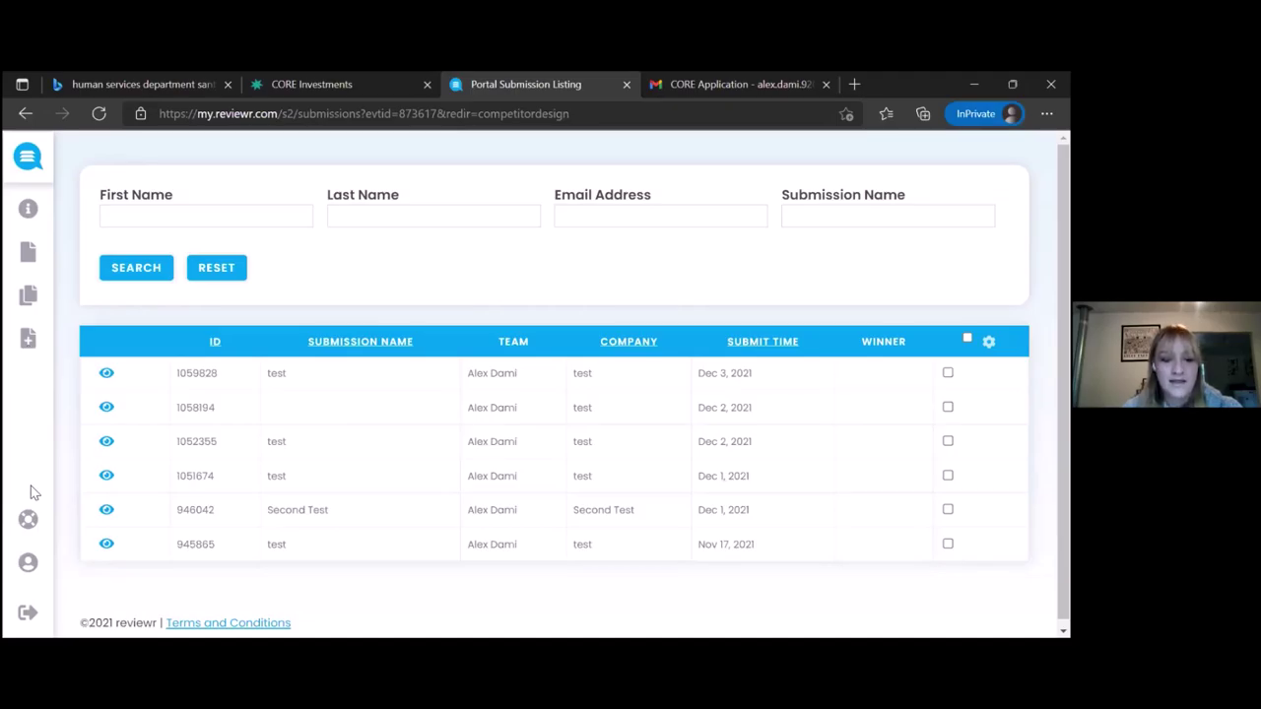
pyautogui.scroll(-1, 29, 493)
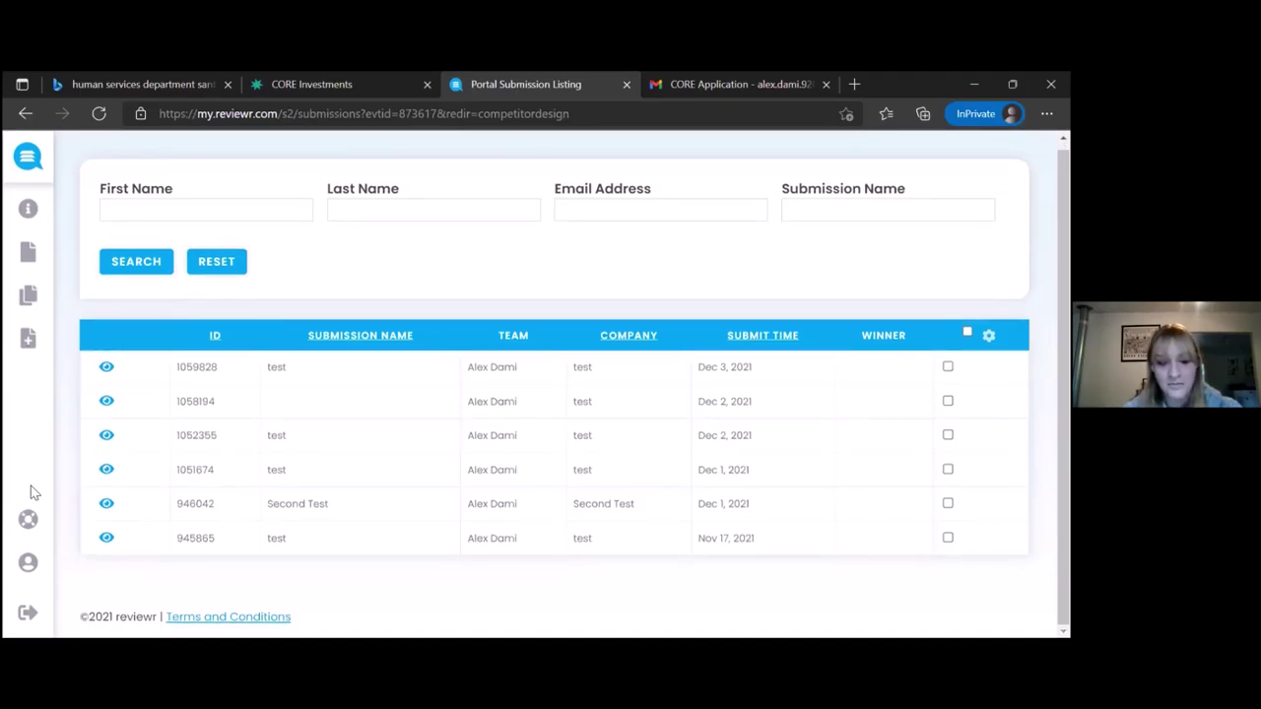
# View the Request Support ticket form, go back, and log out of Reviewr
pyautogui.click(73, 524)
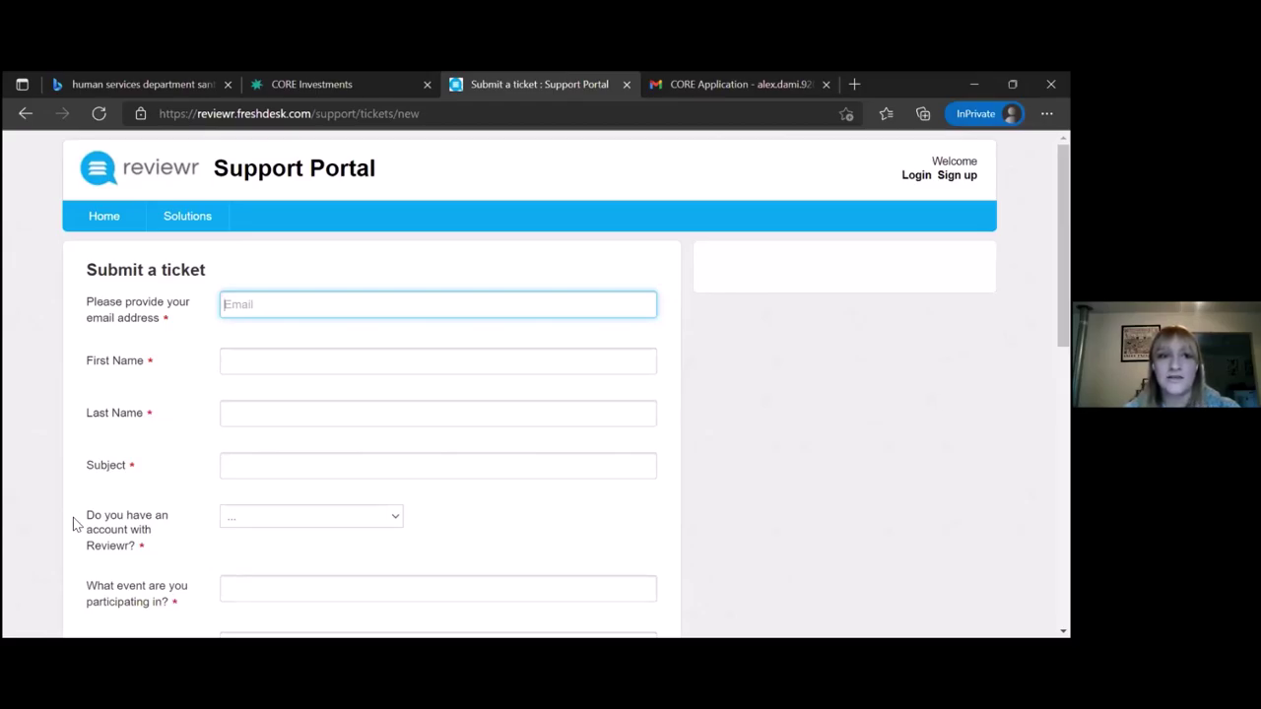
pyautogui.click(20, 113)
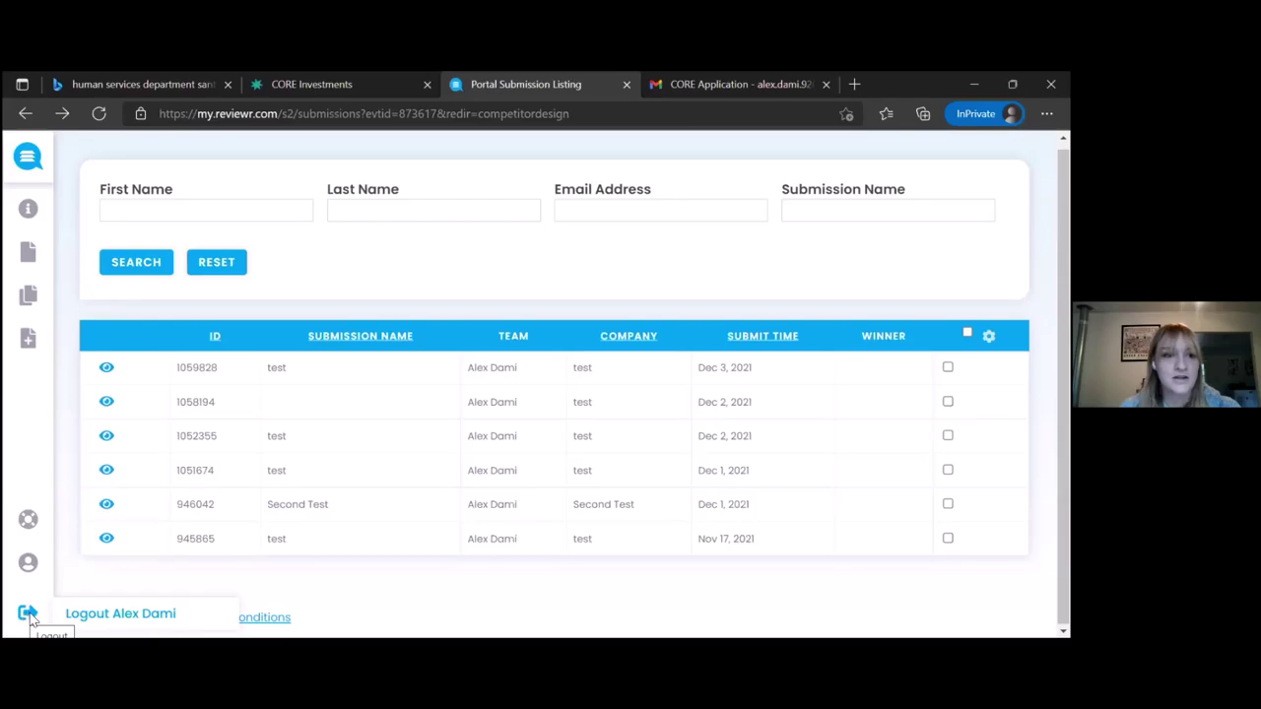
pyautogui.click(86, 621)
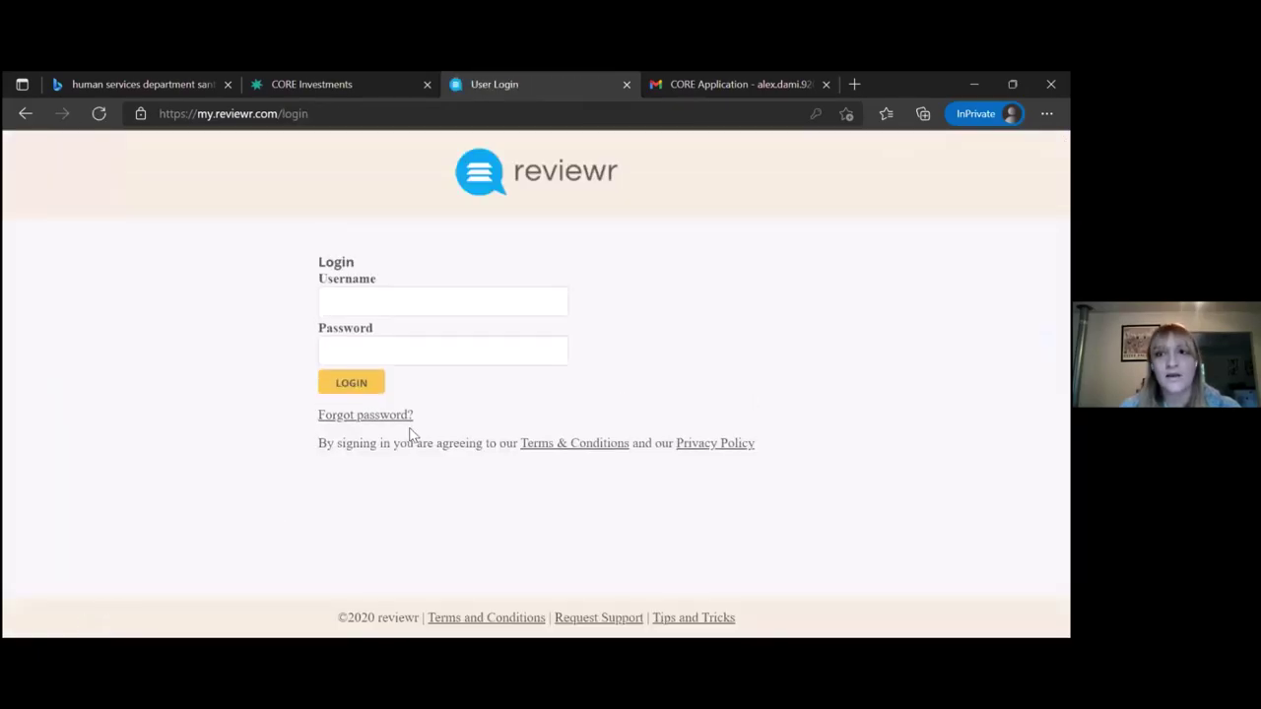